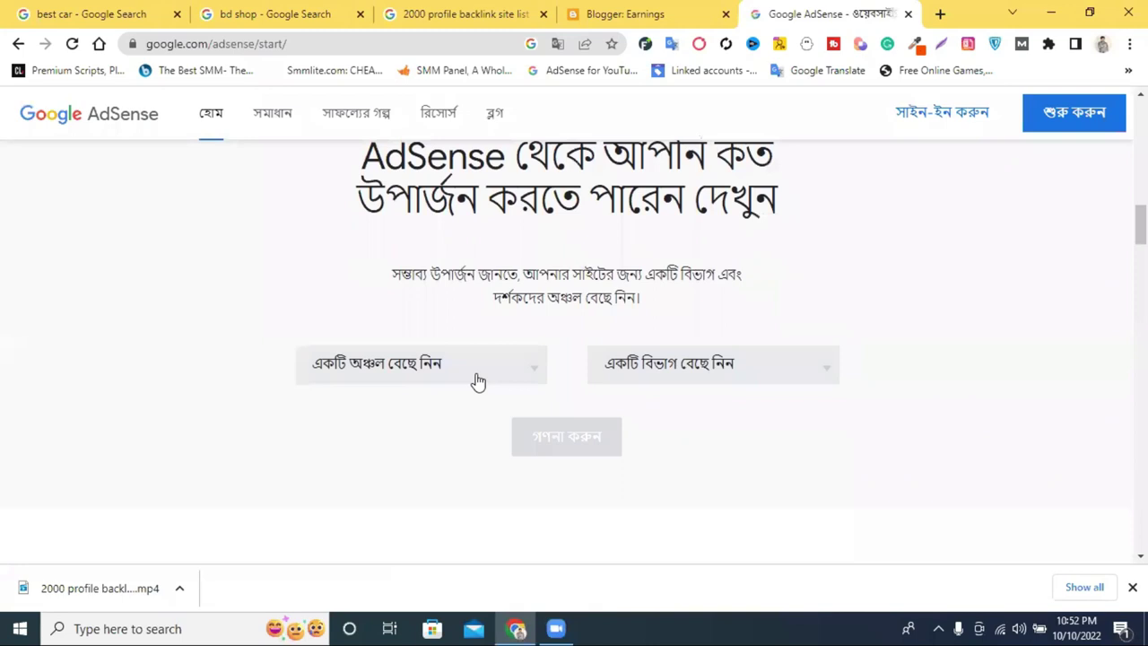
Calculate the potential AdSense earnings for the Asia-Pacific region and the Online Communities category
scroll(478, 382, down, 2)
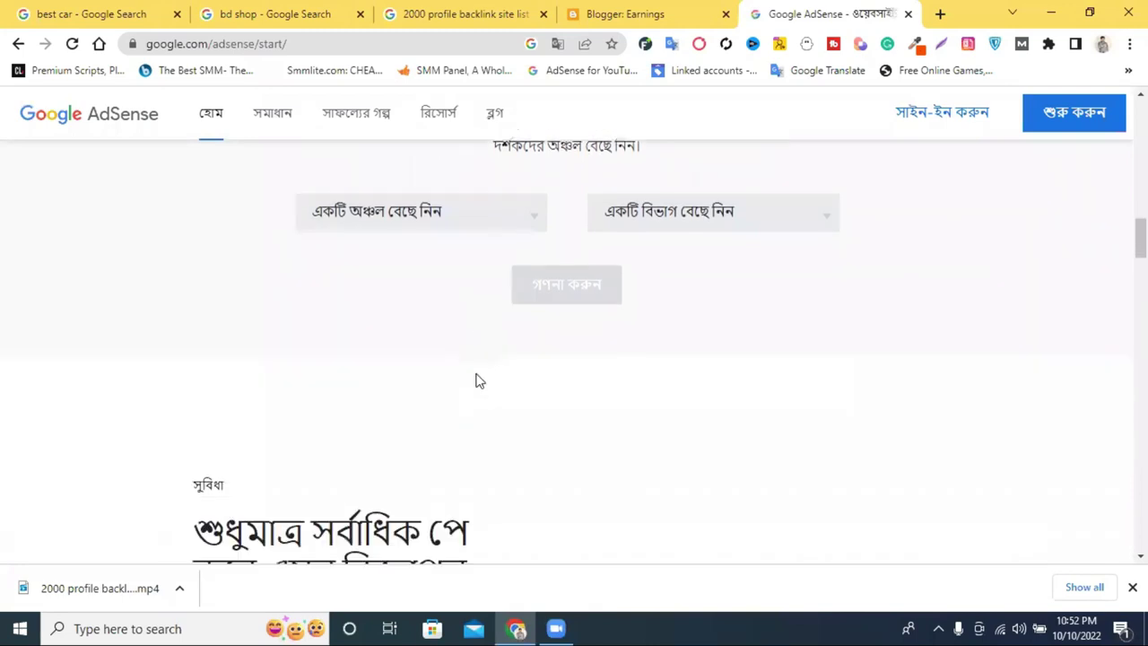
click(431, 205)
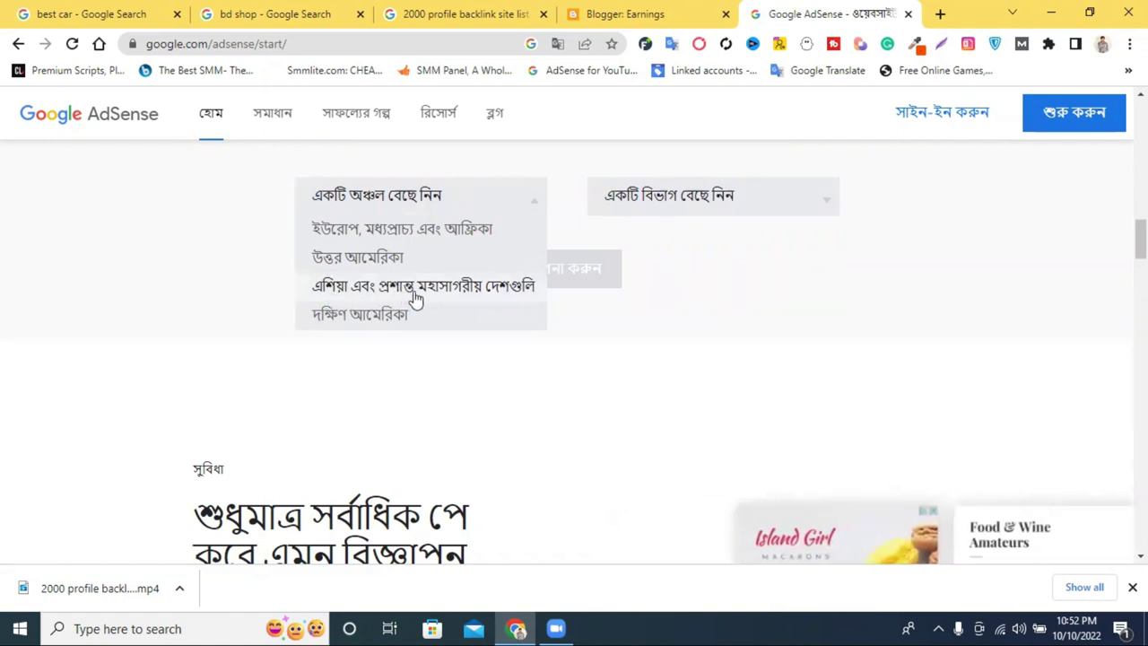
click(467, 287)
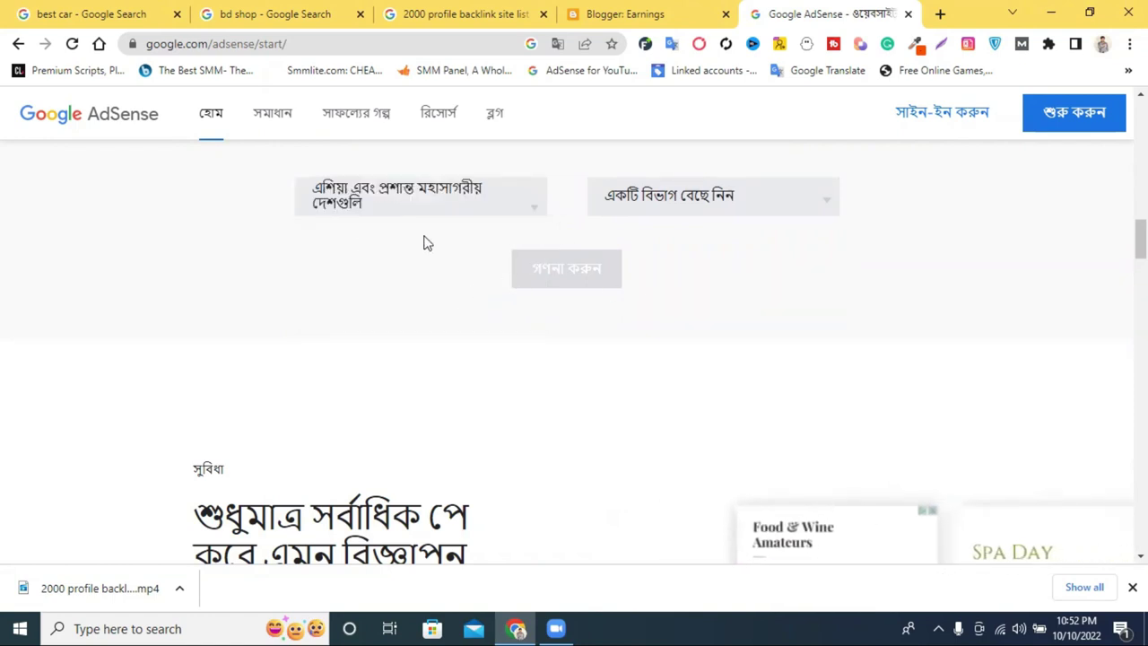
click(669, 208)
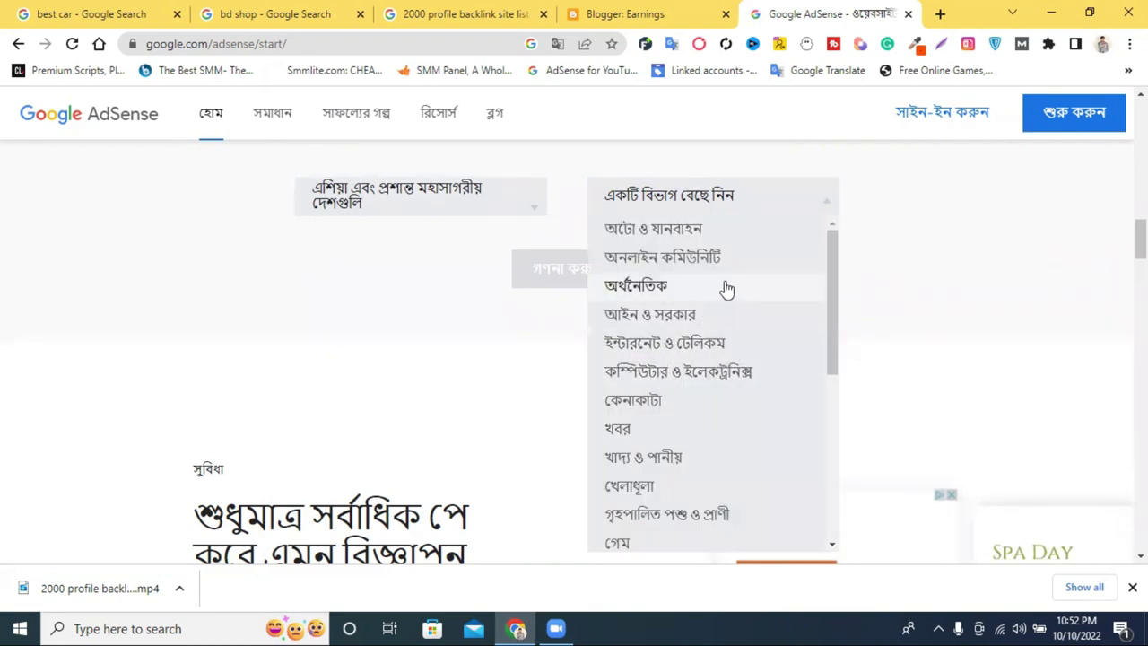
click(689, 260)
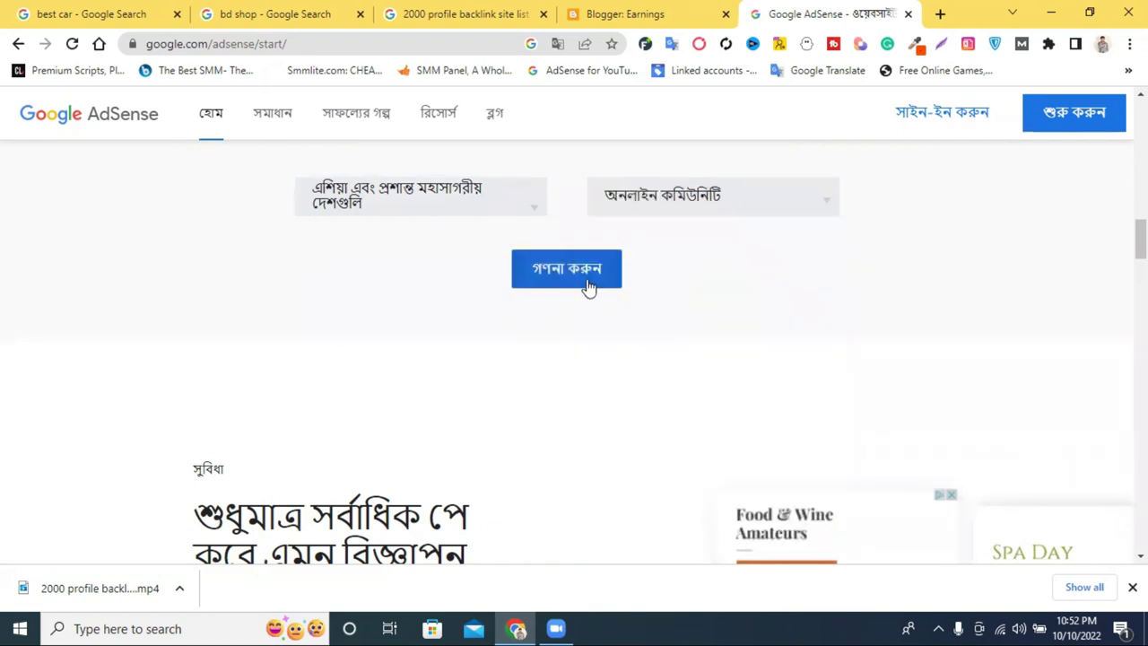
click(585, 274)
scroll(714, 283, down, 3)
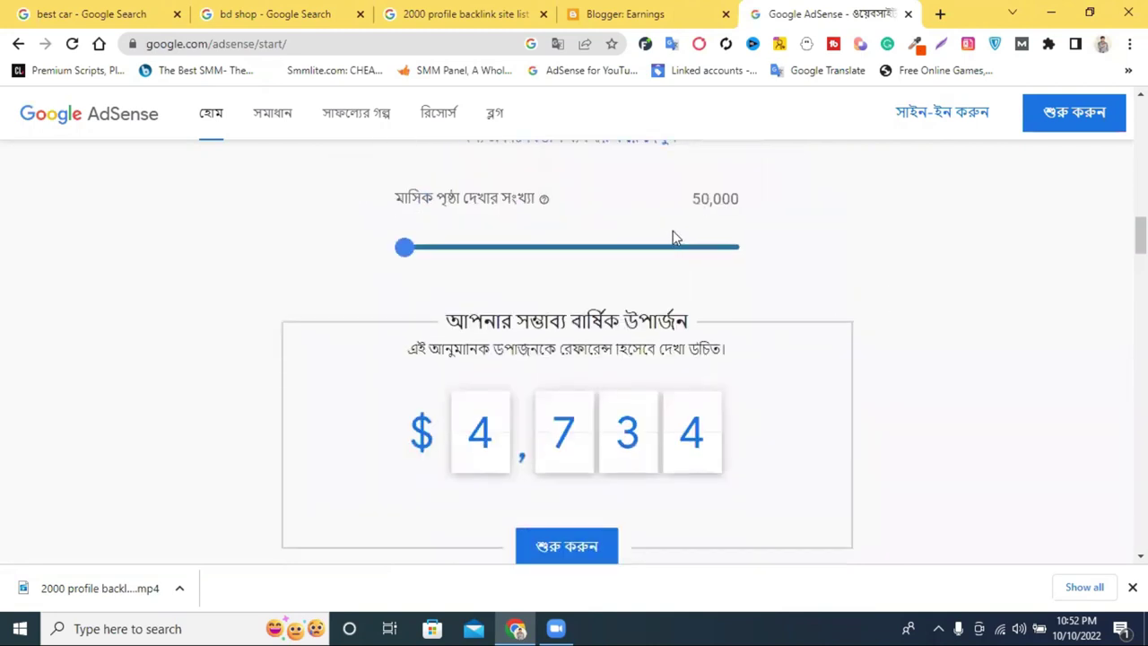
Examine the monthly page views and the estimated yearly earnings, and close the AdSense page
mouse_move(705, 196)
mouse_down()
mouse_move(693, 202)
mouse_move(718, 199)
mouse_move(683, 194)
mouse_up()
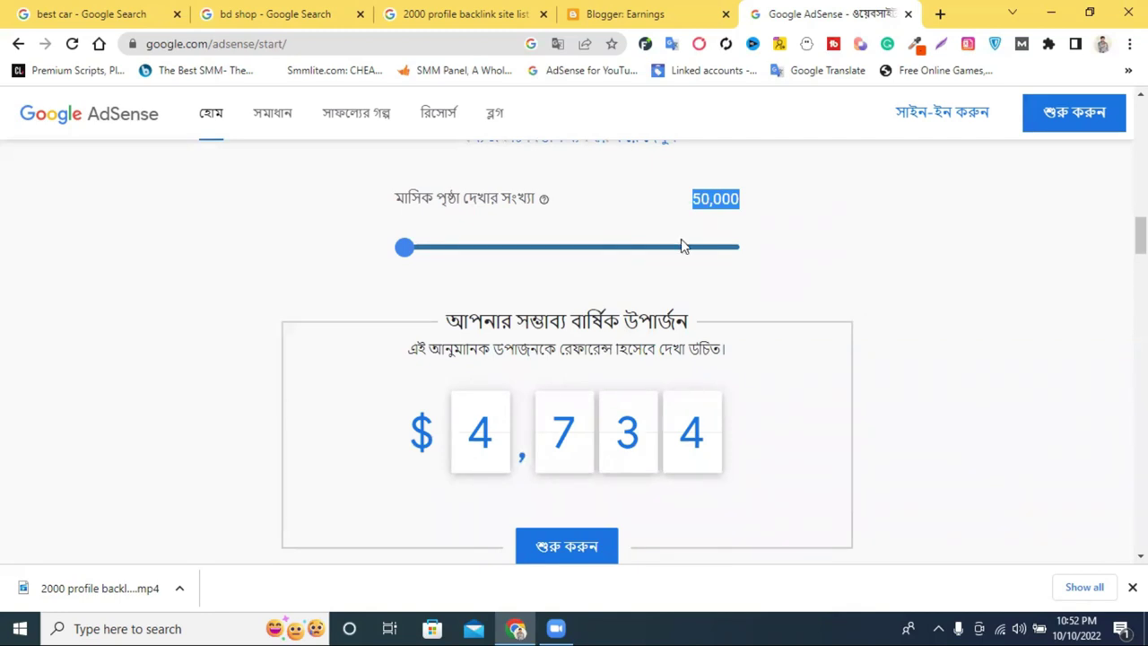
scroll(709, 242, down, 1)
scroll(745, 246, up, 2)
click(778, 284)
scroll(779, 284, down, 1)
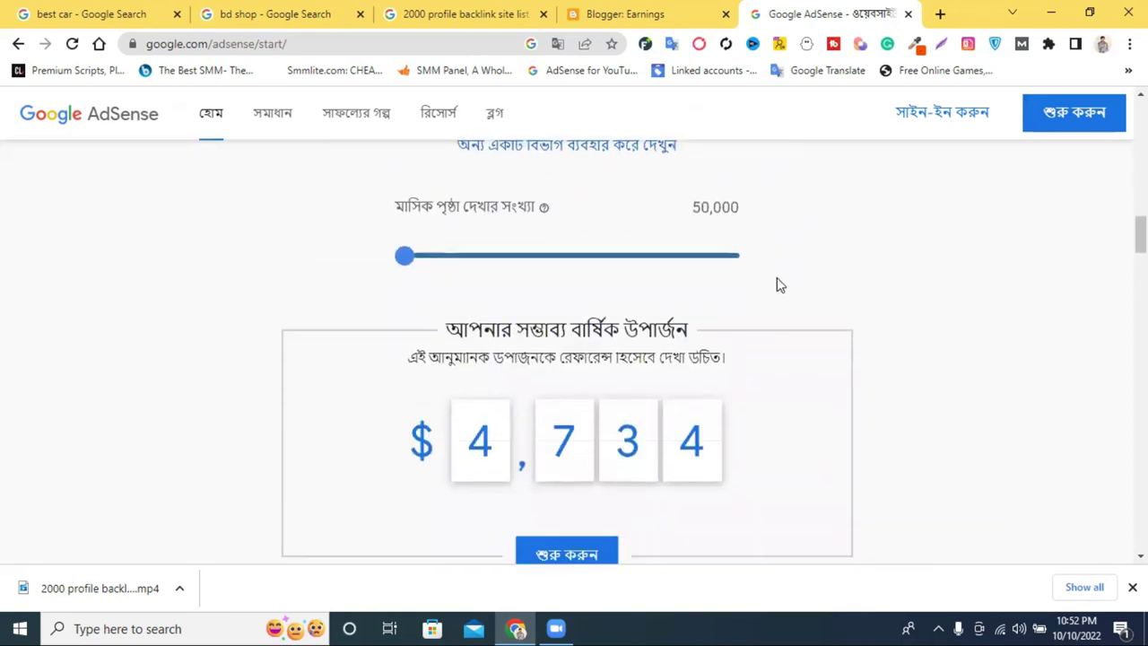
scroll(779, 284, down, 1)
drag(523, 355, 457, 357)
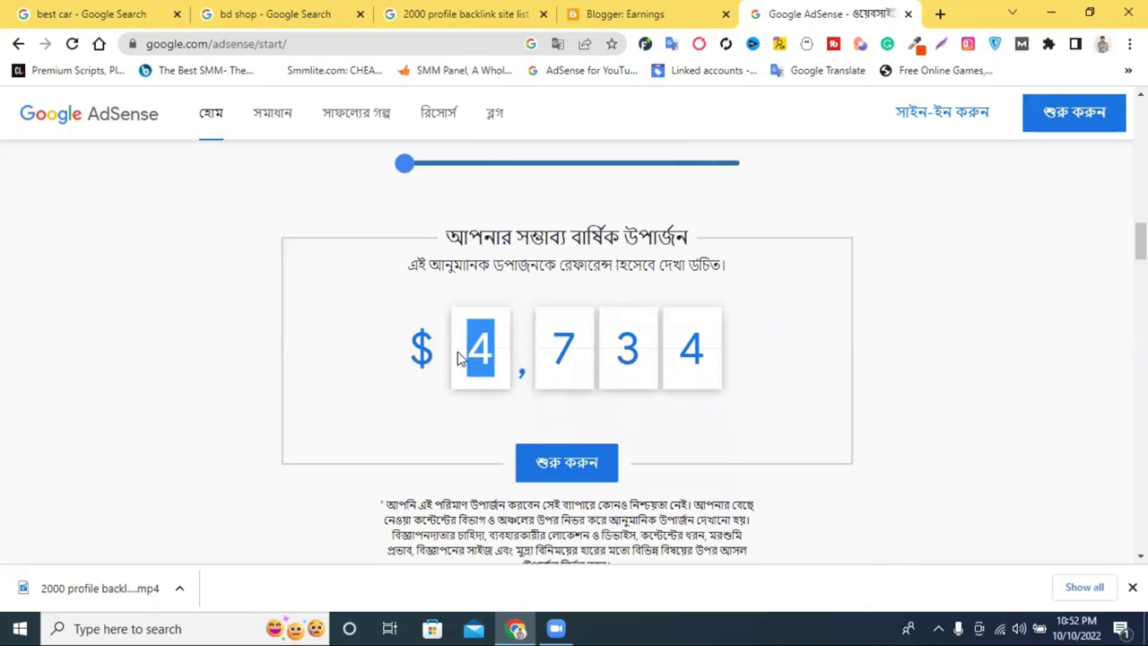
click(834, 344)
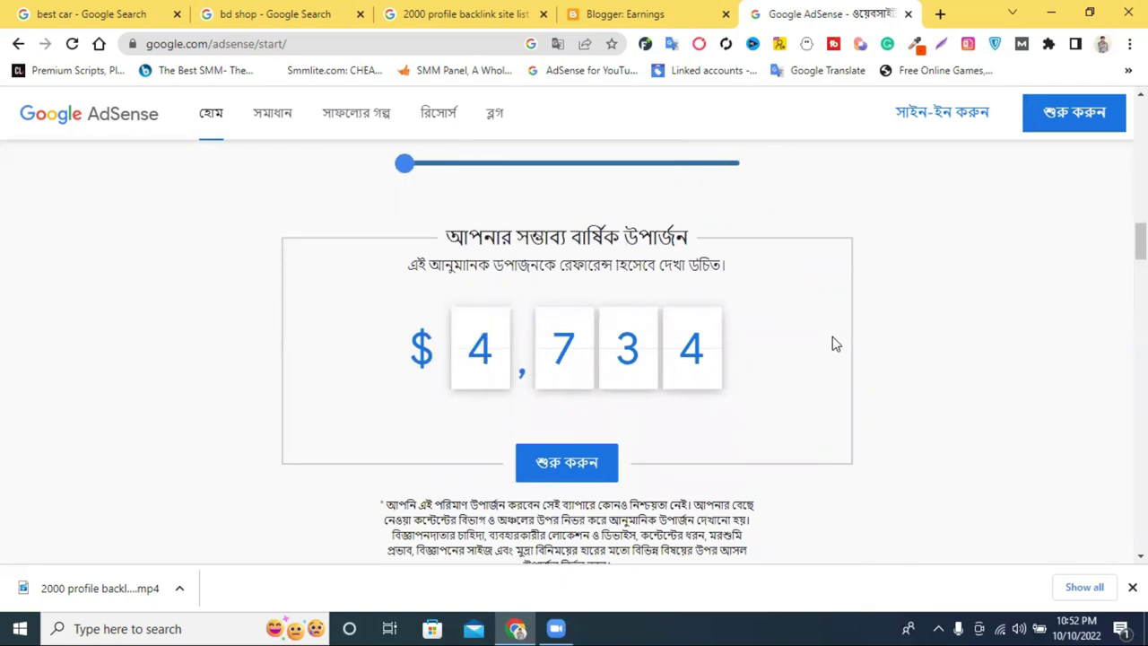
scroll(835, 343, up, 2)
scroll(835, 344, down, 3)
scroll(837, 344, up, 2)
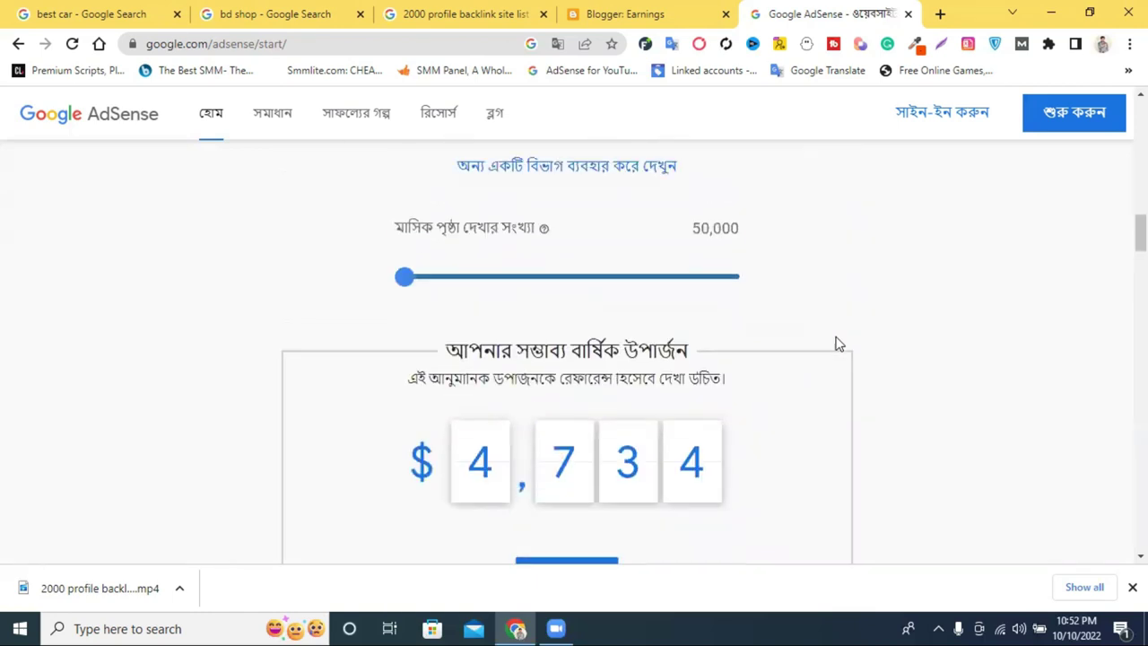
scroll(836, 342, down, 3)
scroll(835, 341, up, 3)
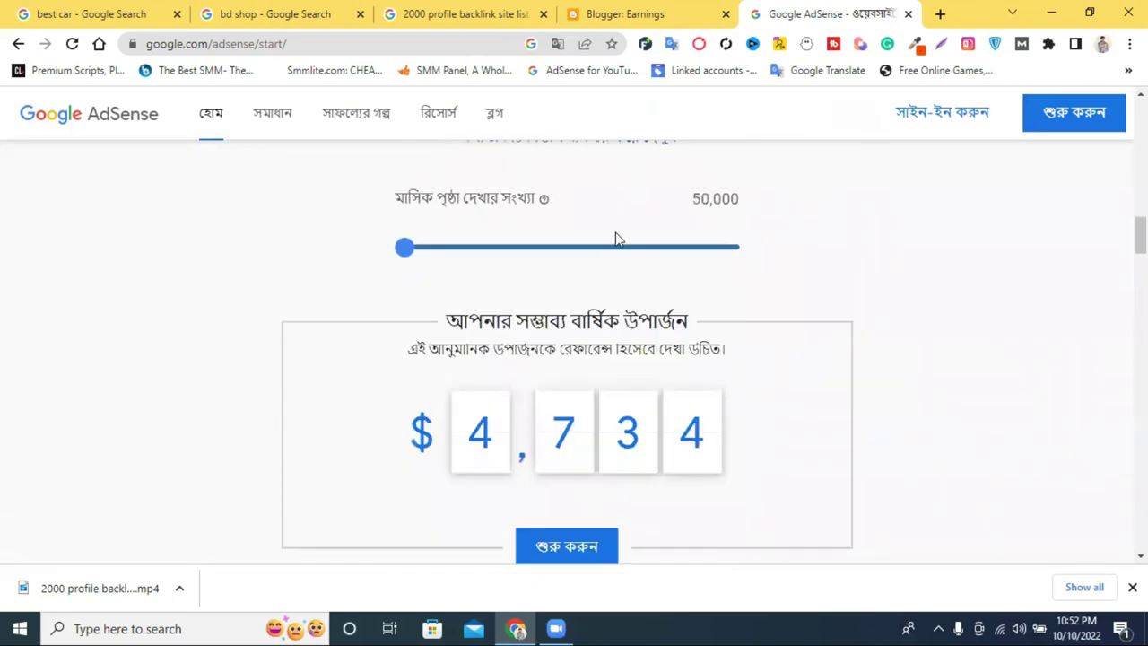
drag(696, 202, 709, 202)
click(897, 293)
click(908, 14)
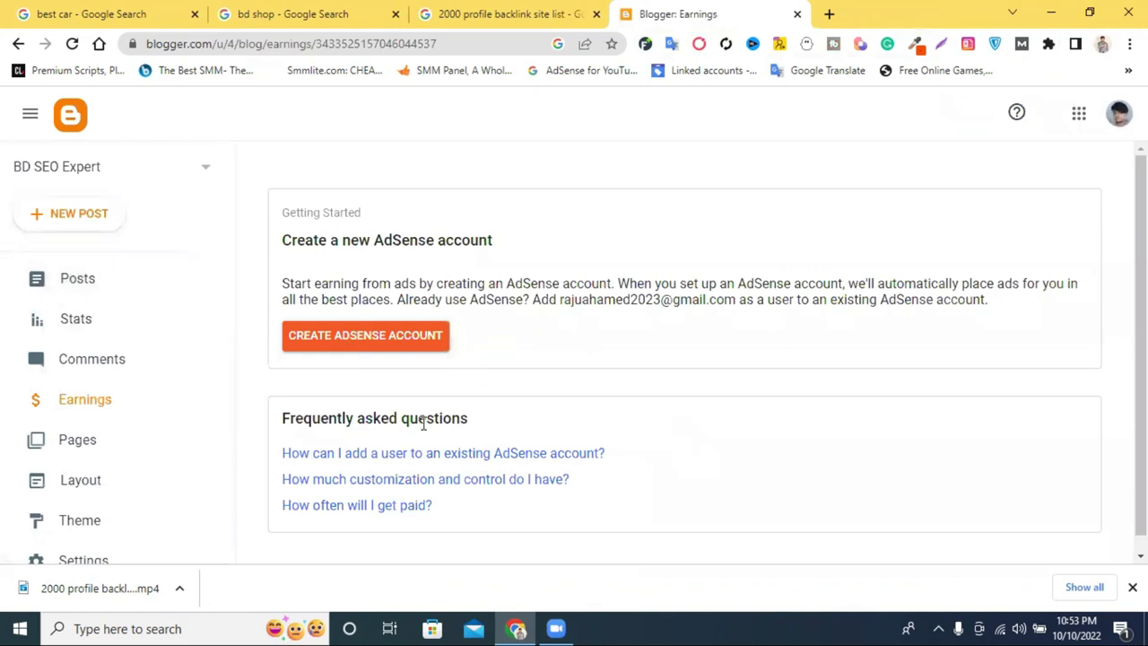
Create a new blog post and paste "2000 profile backlink site list 2022" as its title and its body text
click(74, 222)
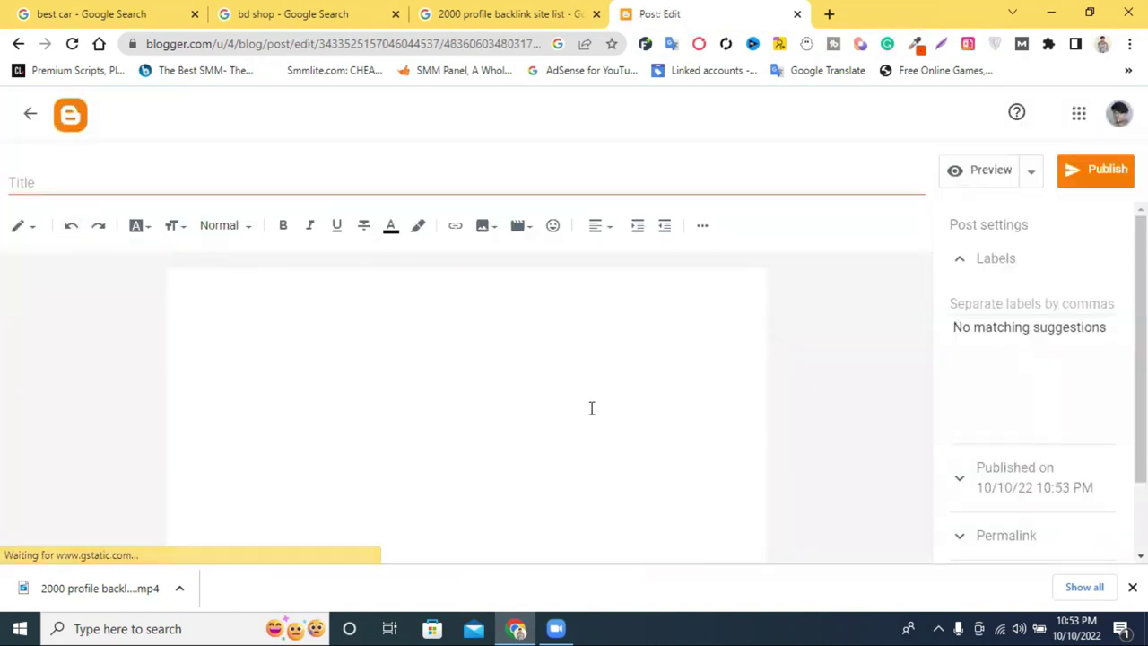
click(150, 175)
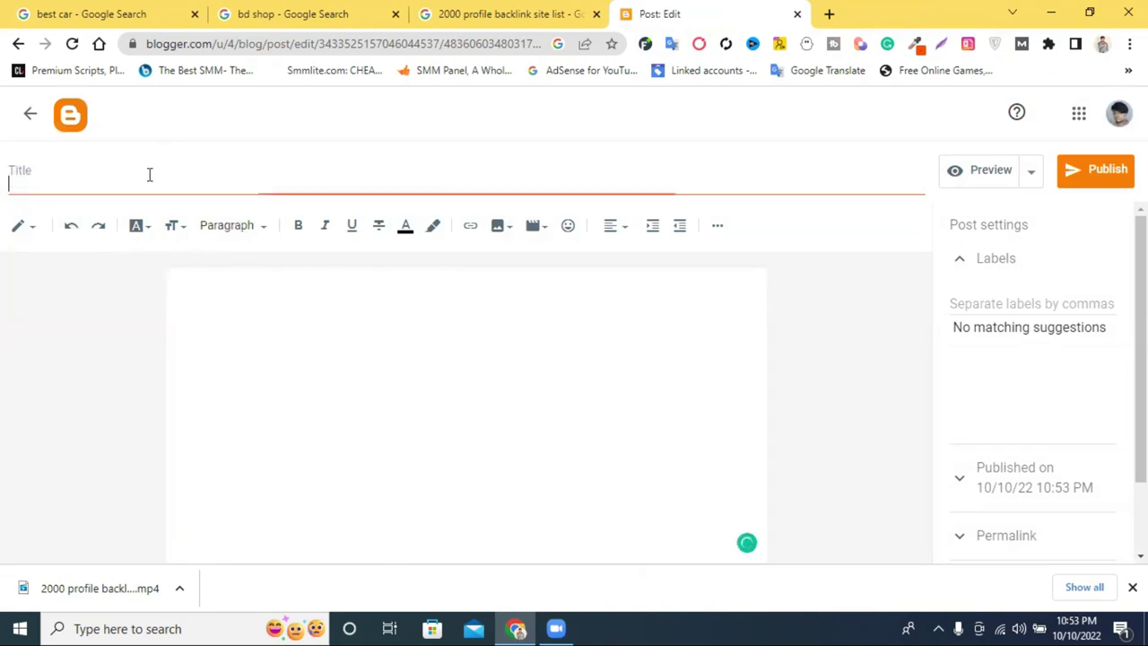
right_click(150, 175)
click(215, 305)
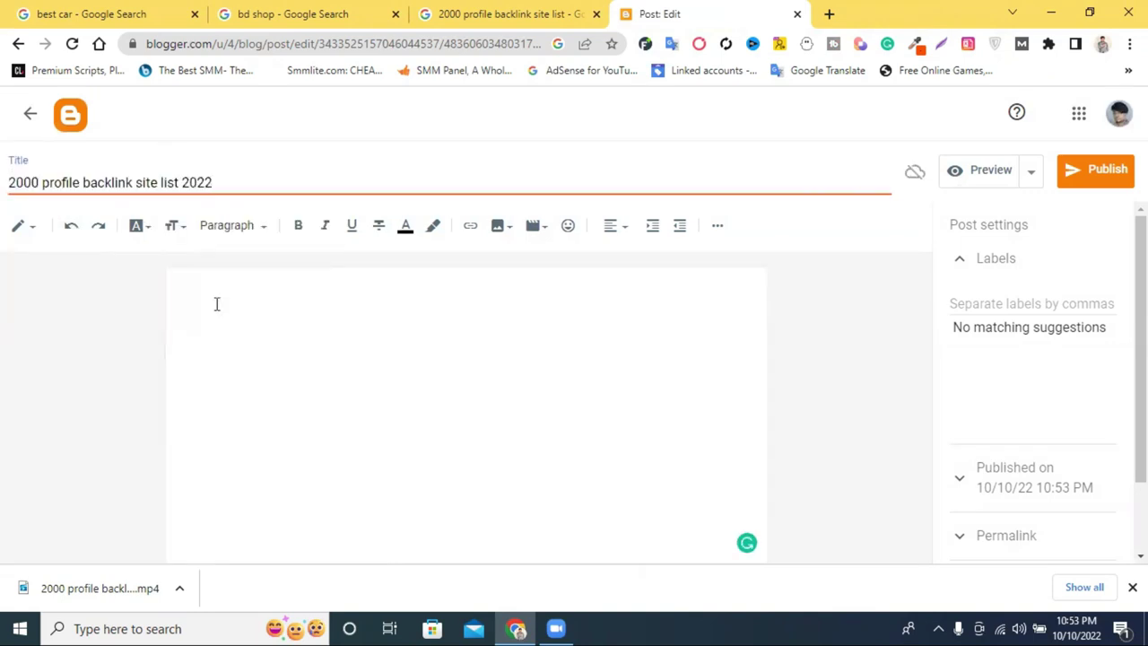
right_click(210, 295)
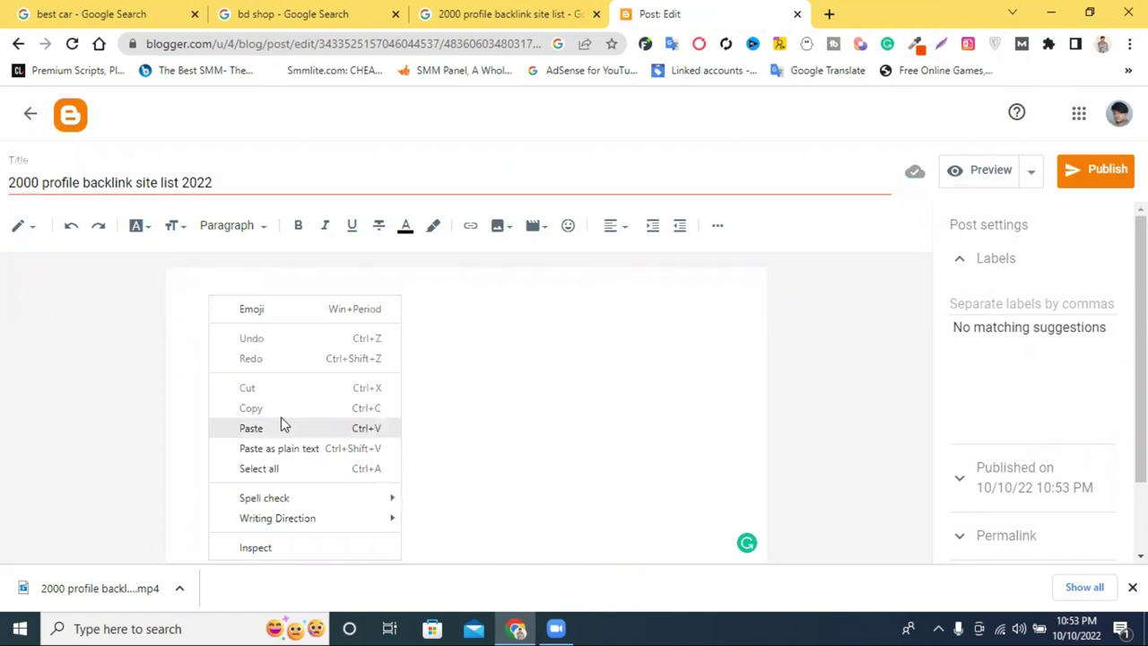
click(282, 426)
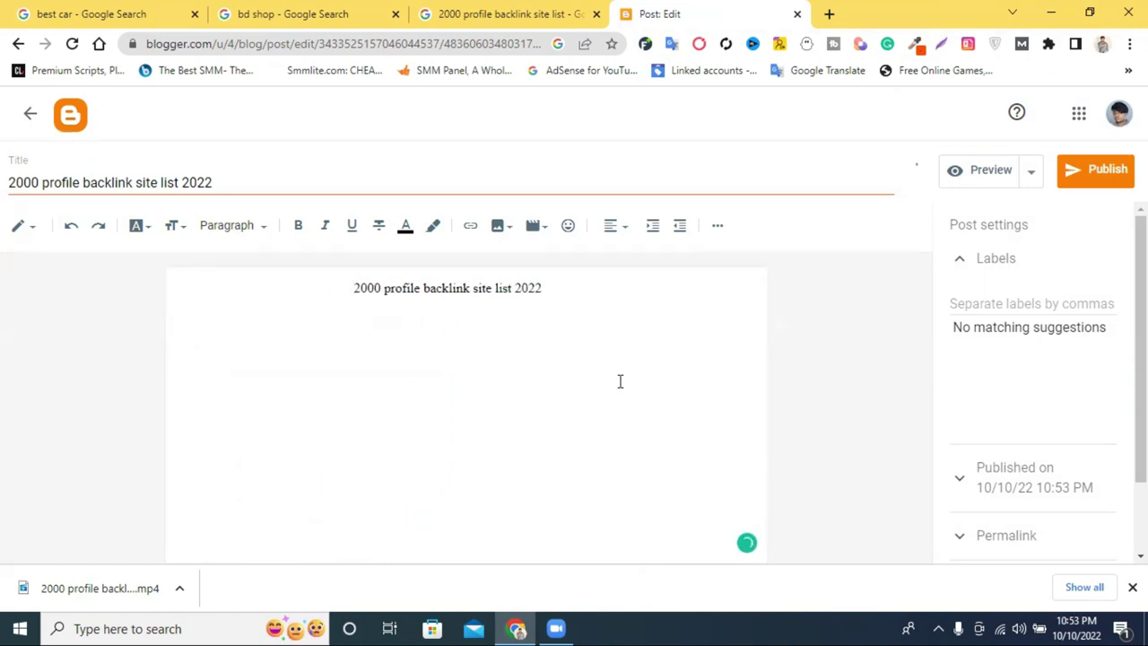
Open YouTube in a new browser tab and dismiss the downloads bar
click(829, 15)
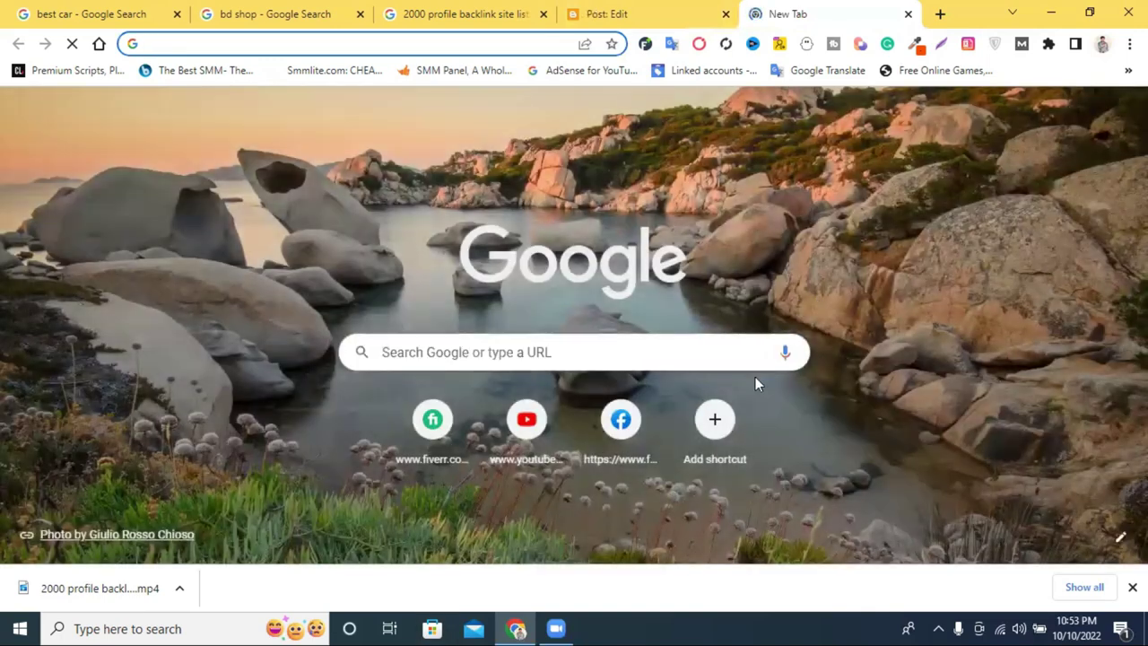
click(530, 424)
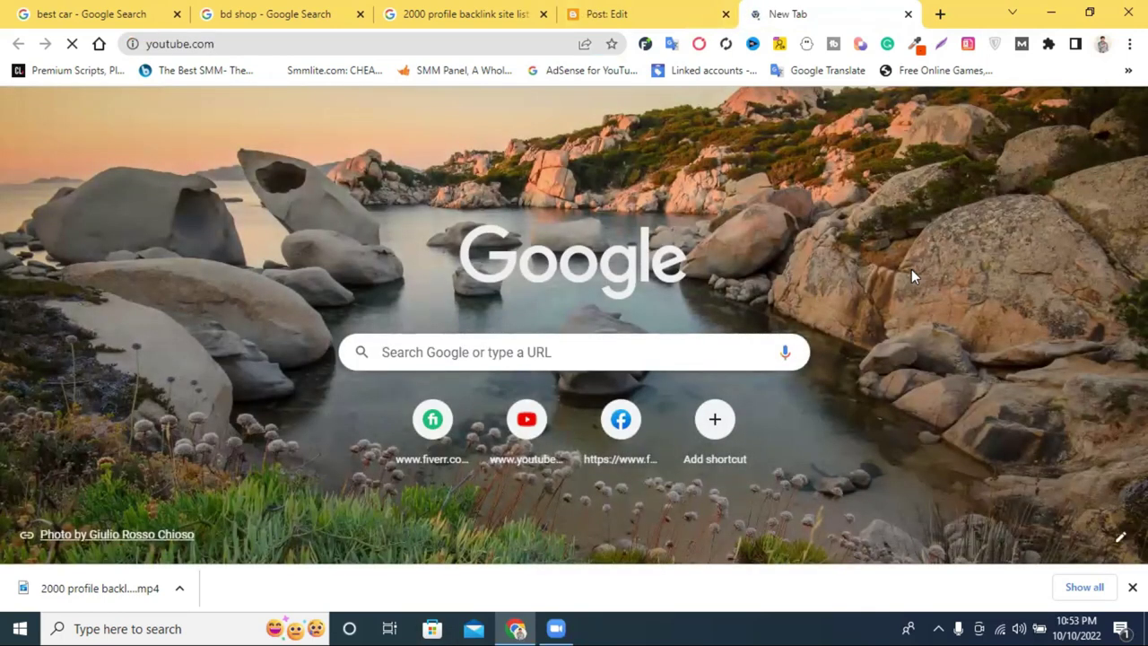
click(1132, 587)
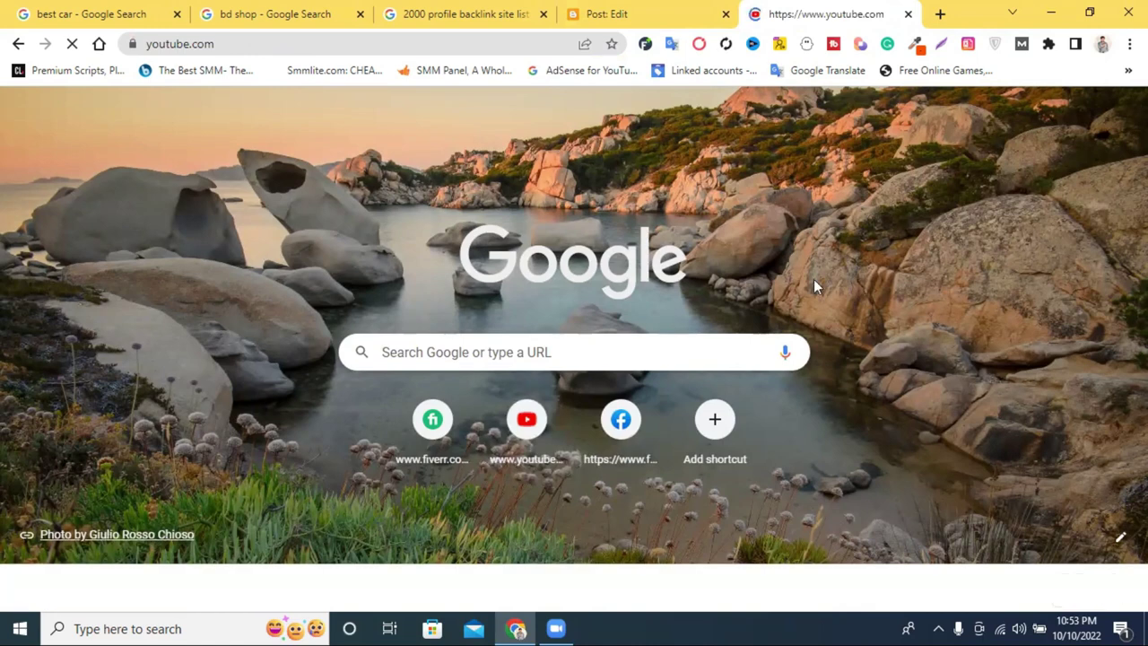
click(654, 11)
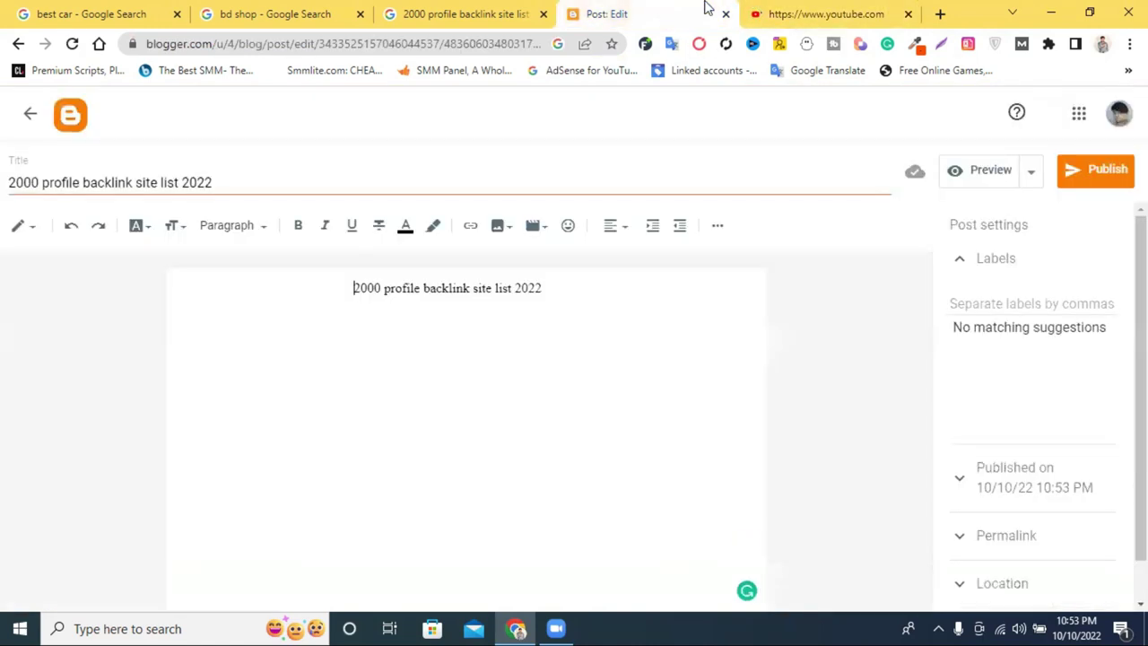
click(784, 11)
click(675, 8)
click(795, 11)
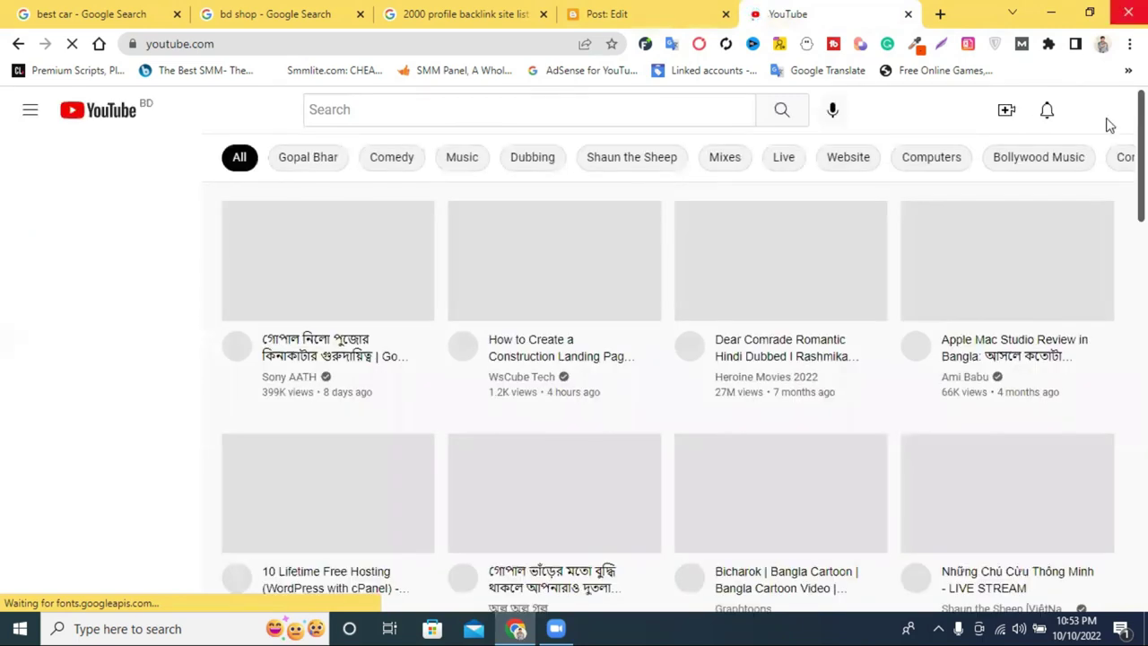
Switch YouTube to the first channel of the account that also owns AMafiya Gamer, and open its channel page
click(1095, 112)
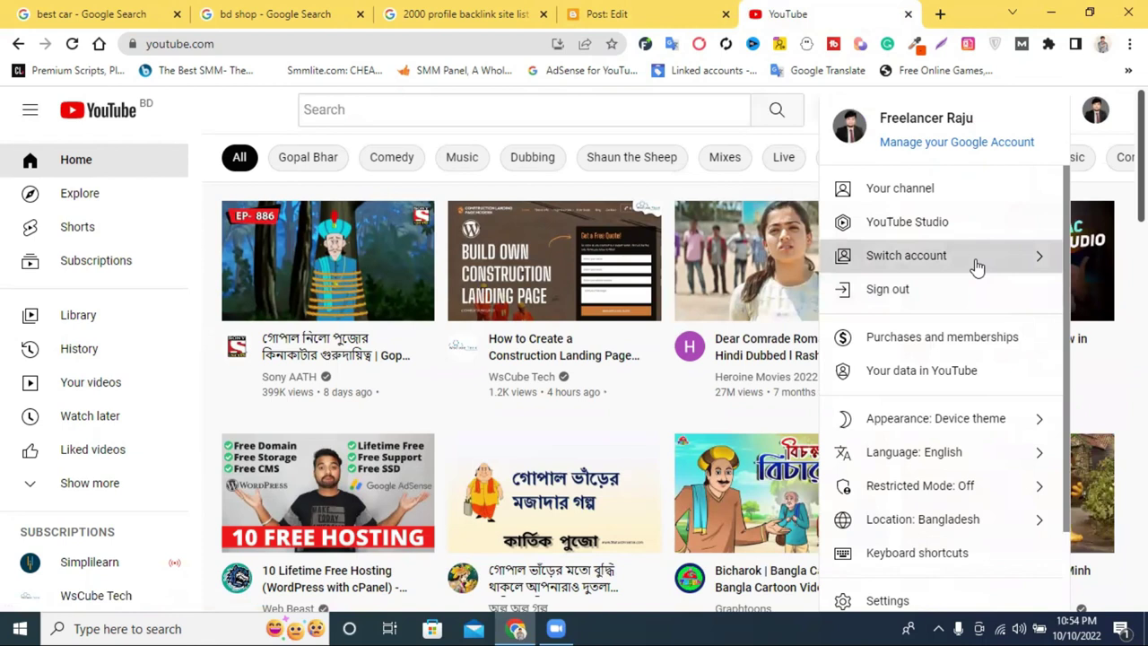
scroll(978, 267, down, 3)
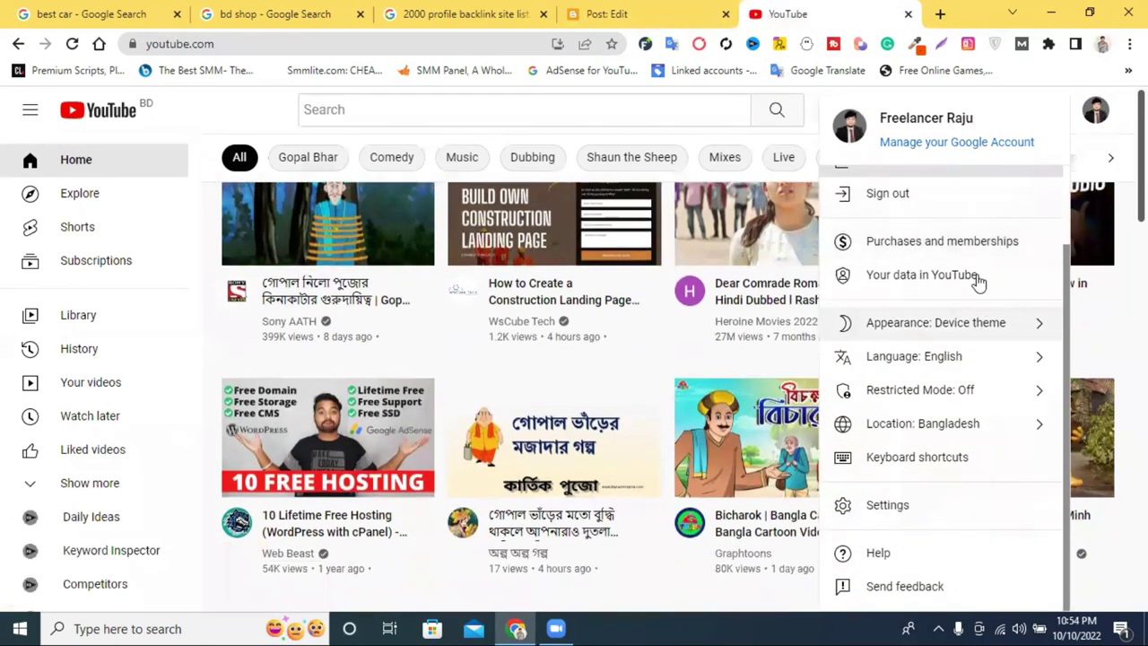
scroll(967, 305, down, 4)
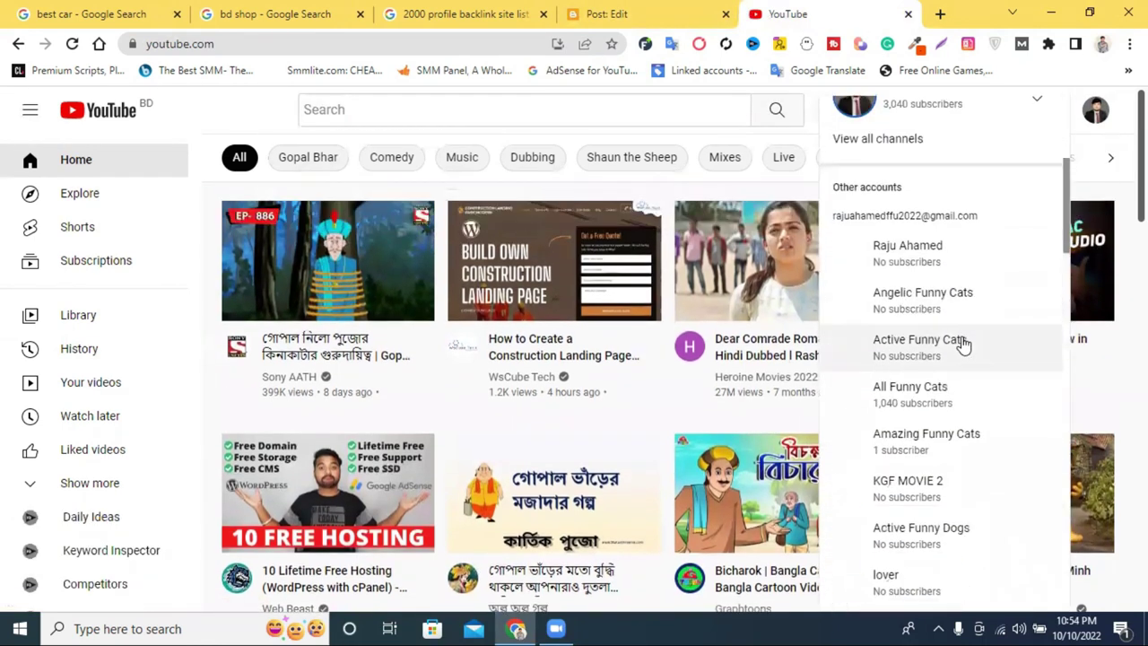
scroll(958, 323, down, 10)
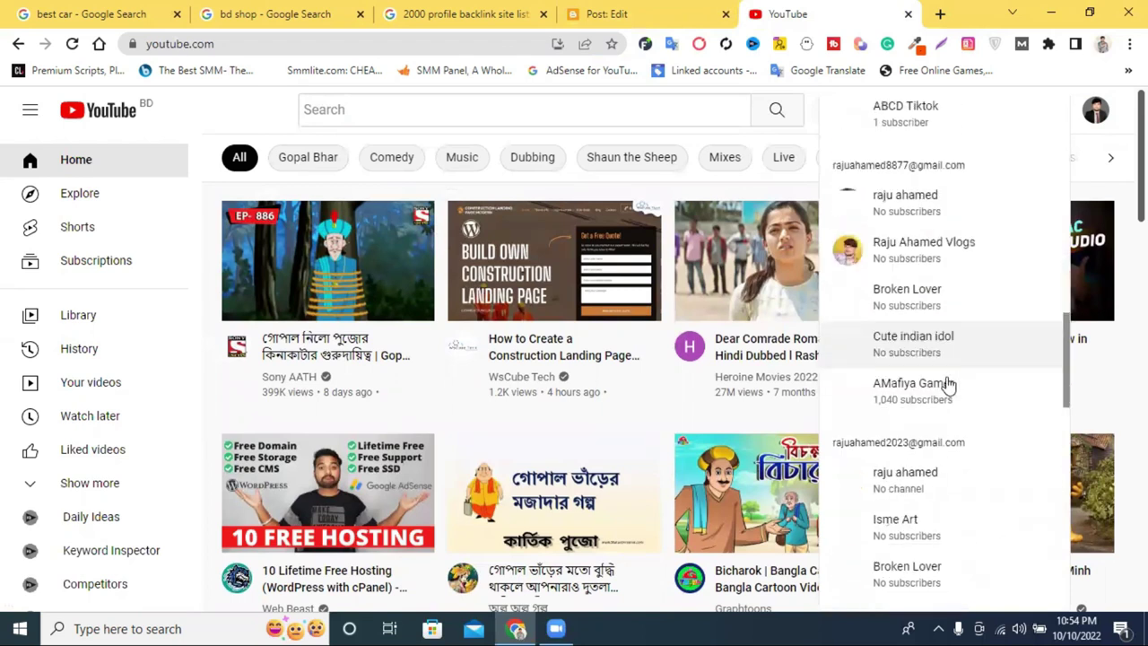
click(942, 201)
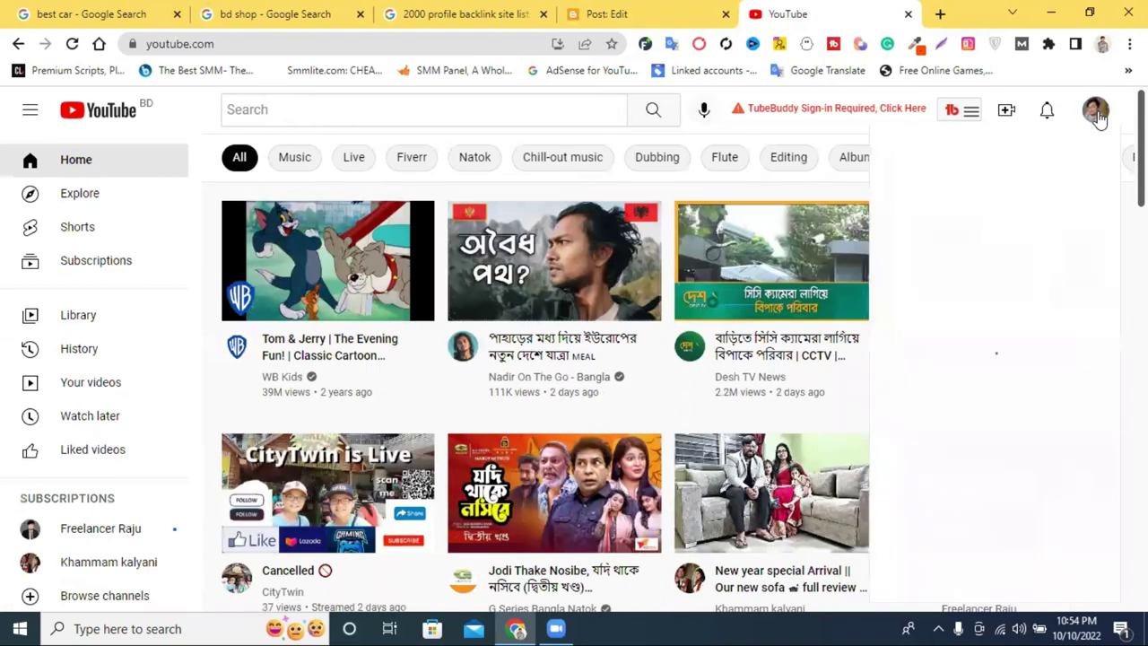
click(1096, 112)
click(954, 190)
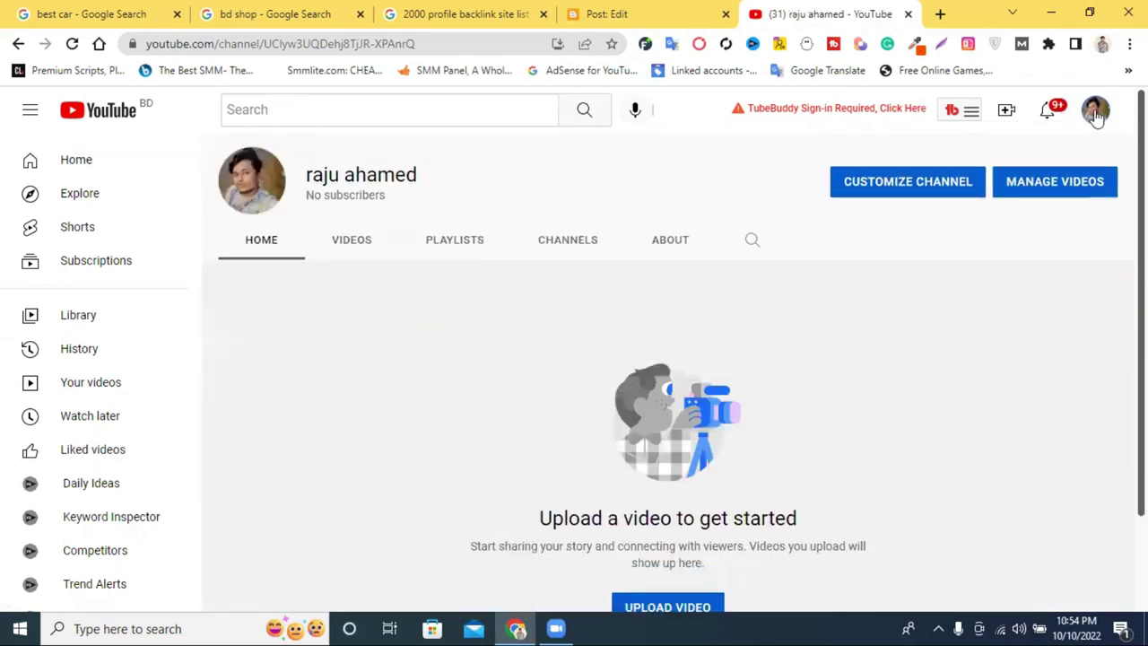
Open the YouTube account settings and go to the page for adding or managing channels
click(1096, 113)
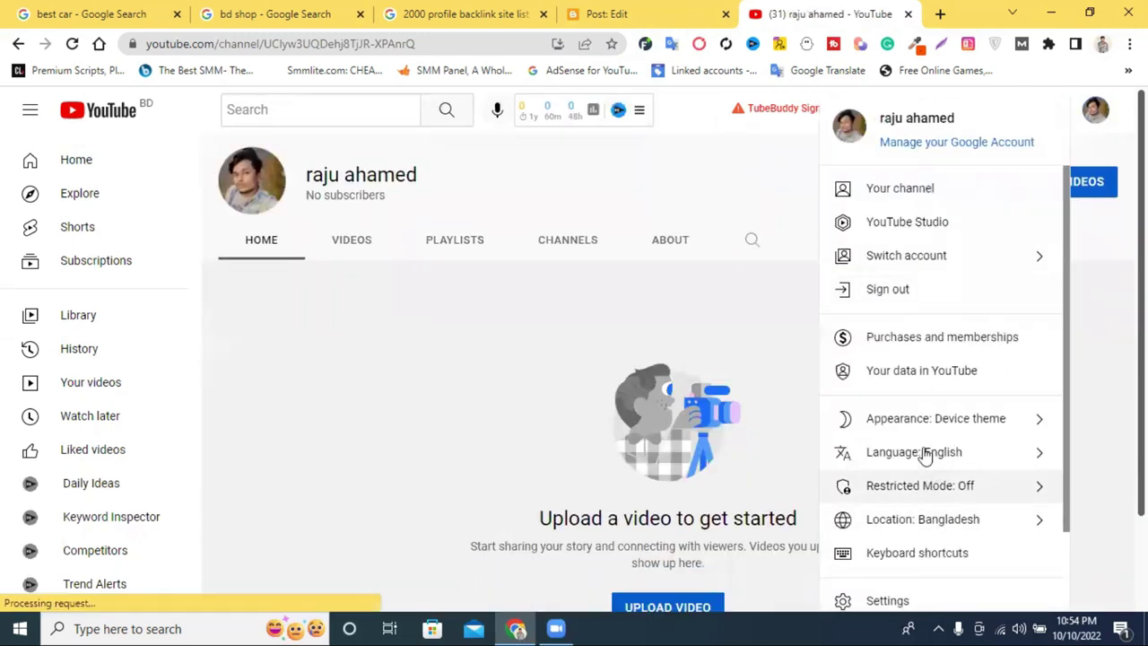
scroll(927, 403, down, 2)
click(902, 520)
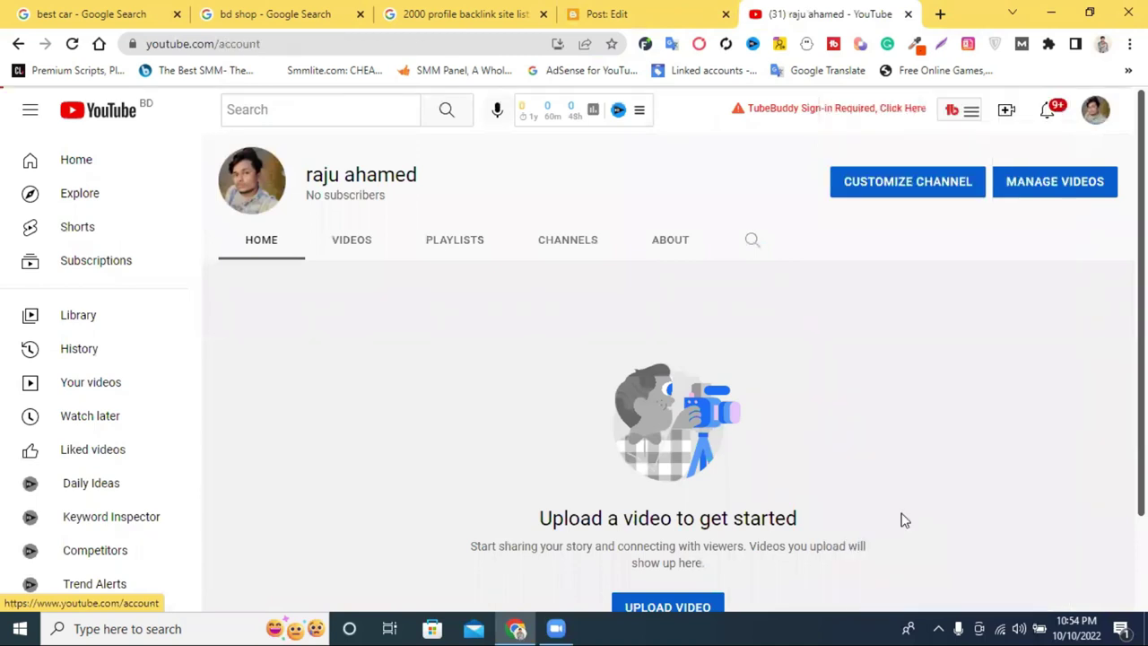
scroll(546, 443, down, 1)
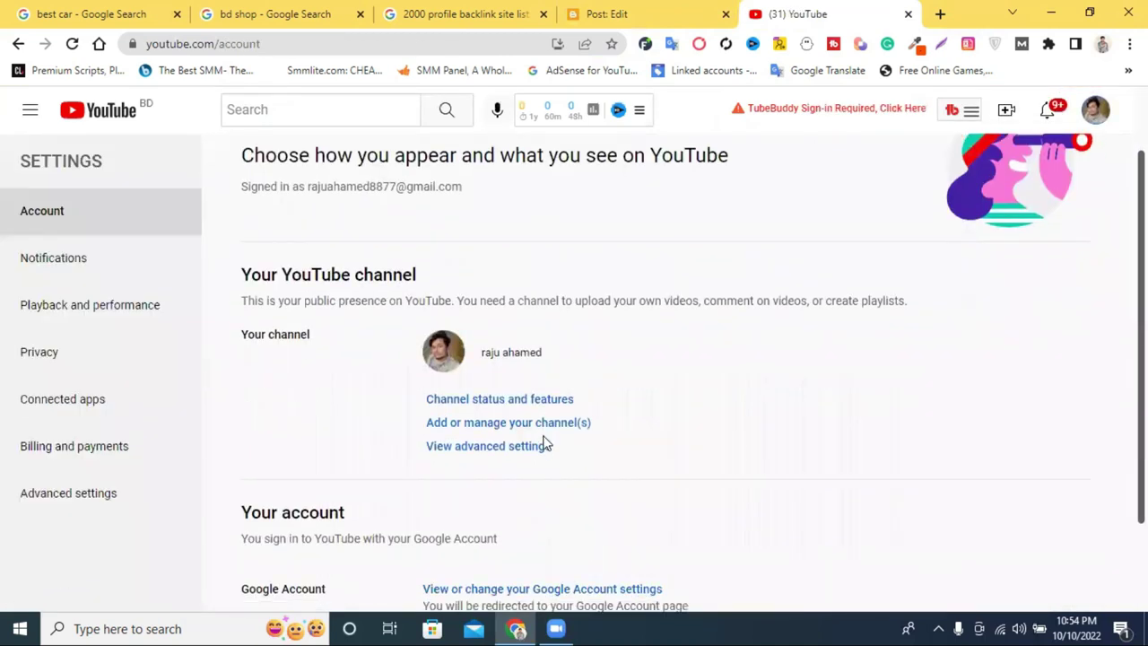
click(484, 427)
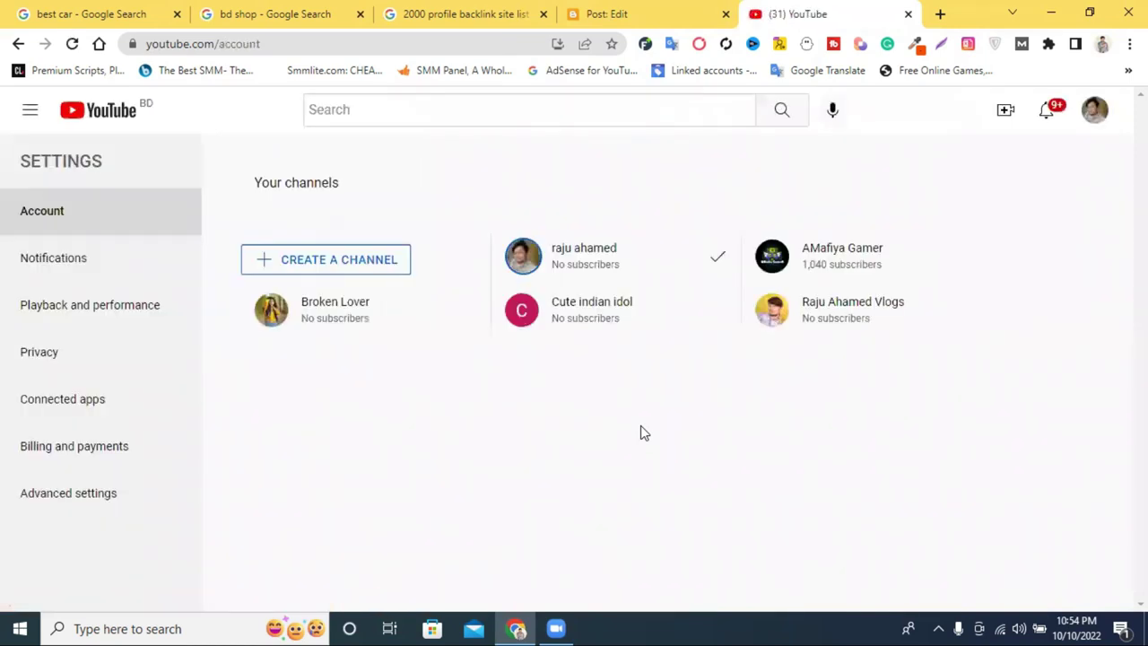
Create a new channel named "BD SEO EXPERT" and accept the acknowledgement about the new Google Account
click(329, 261)
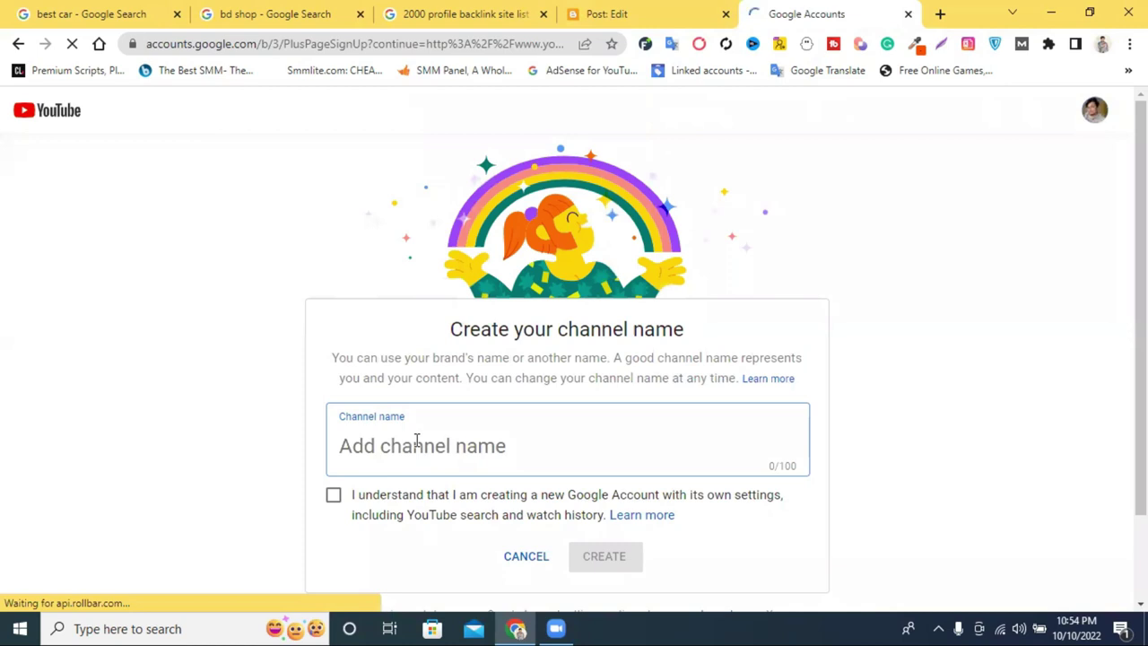
right_click(416, 440)
click(403, 445)
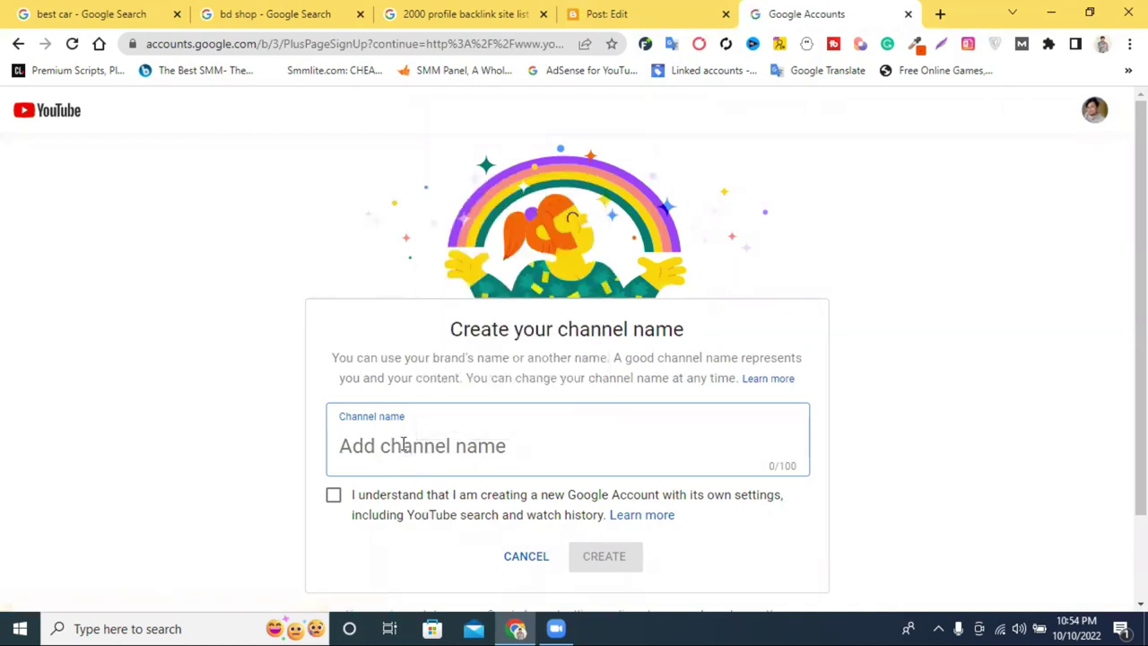
text(BD)
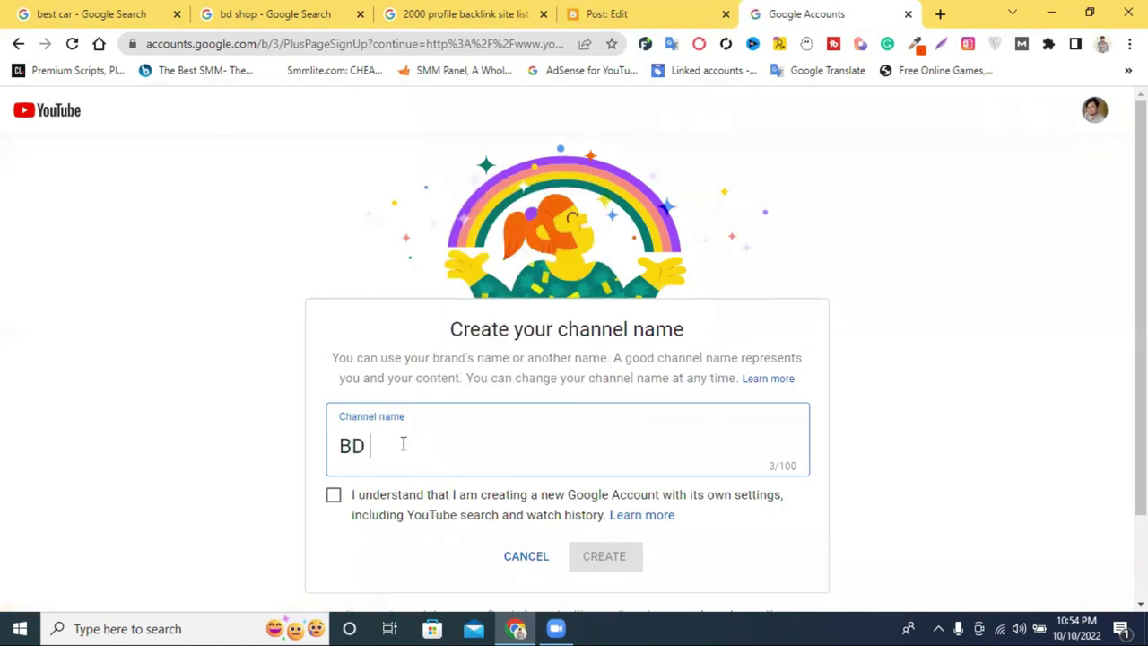
text( SEO EXPER)
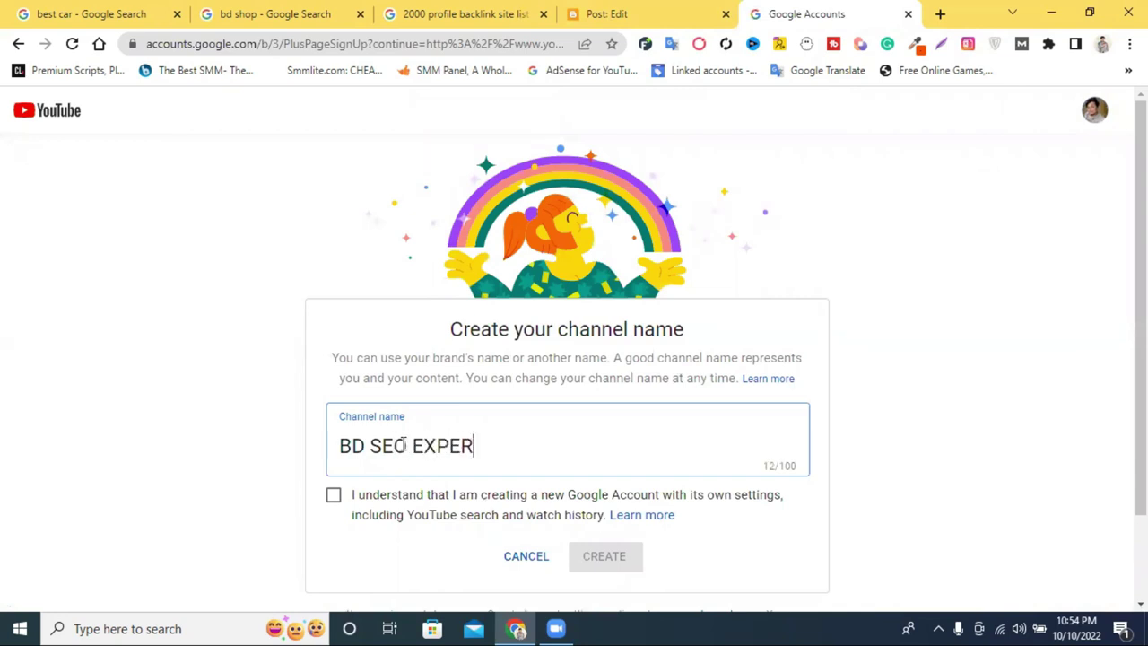
text(T)
scroll(481, 487, down, 2)
click(359, 432)
click(602, 473)
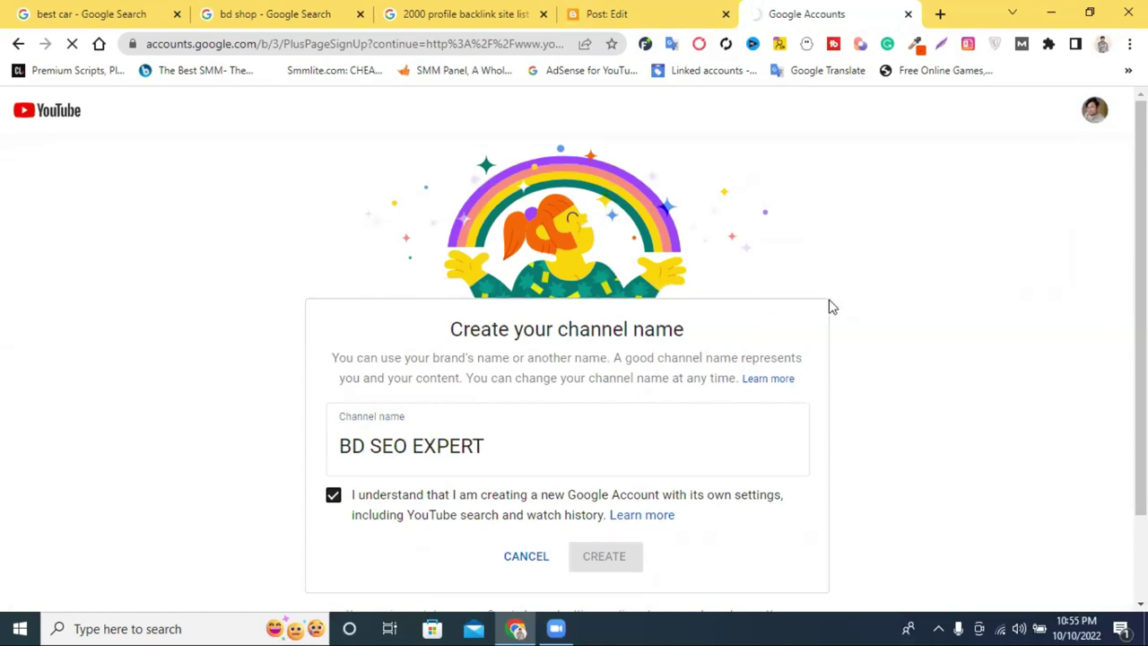
scroll(832, 307, down, 2)
scroll(831, 306, up, 2)
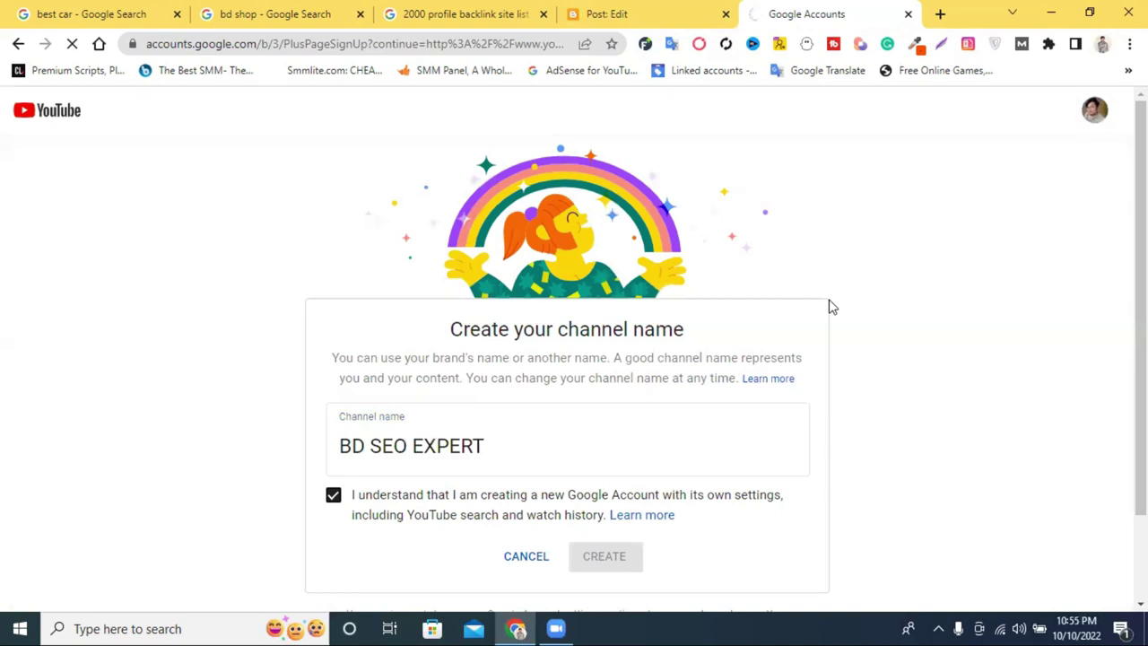
click(641, 14)
click(781, 10)
click(650, 11)
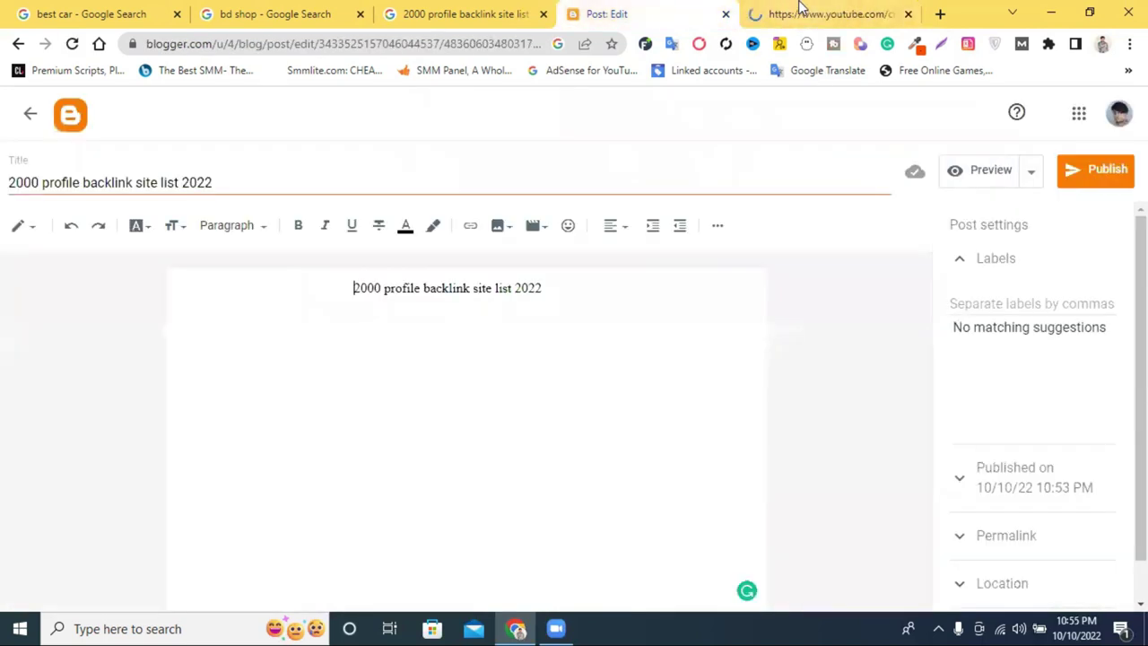
click(799, 11)
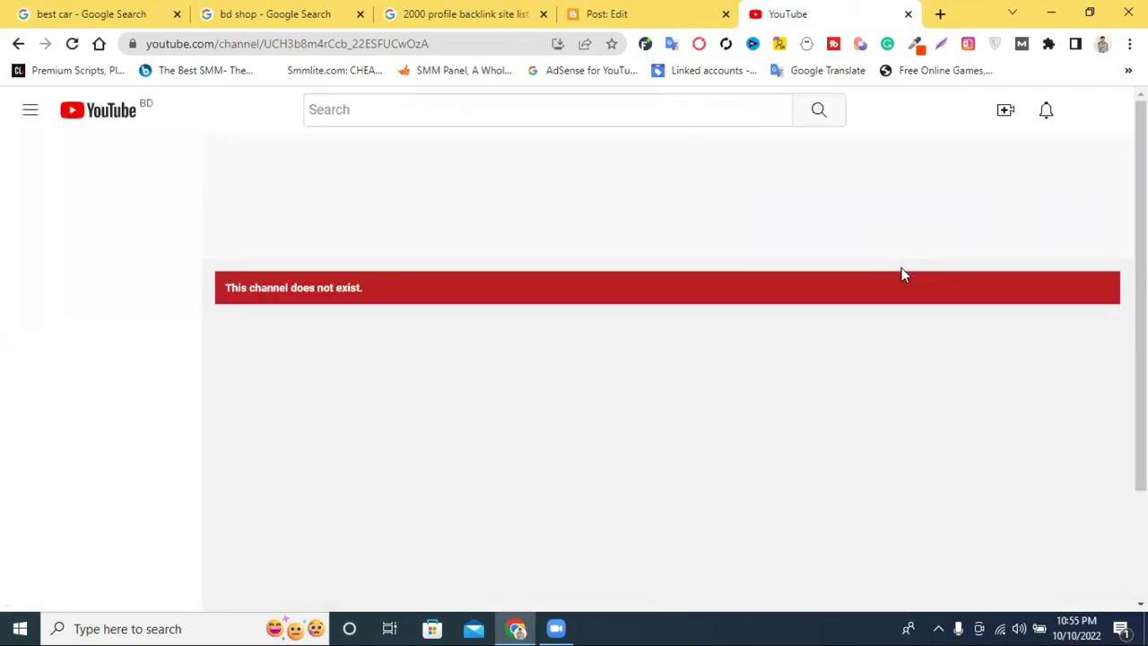
Open the new BD SEO EXPERT channel page, start a video upload and continue past the YouTube Studio welcome message
click(1097, 112)
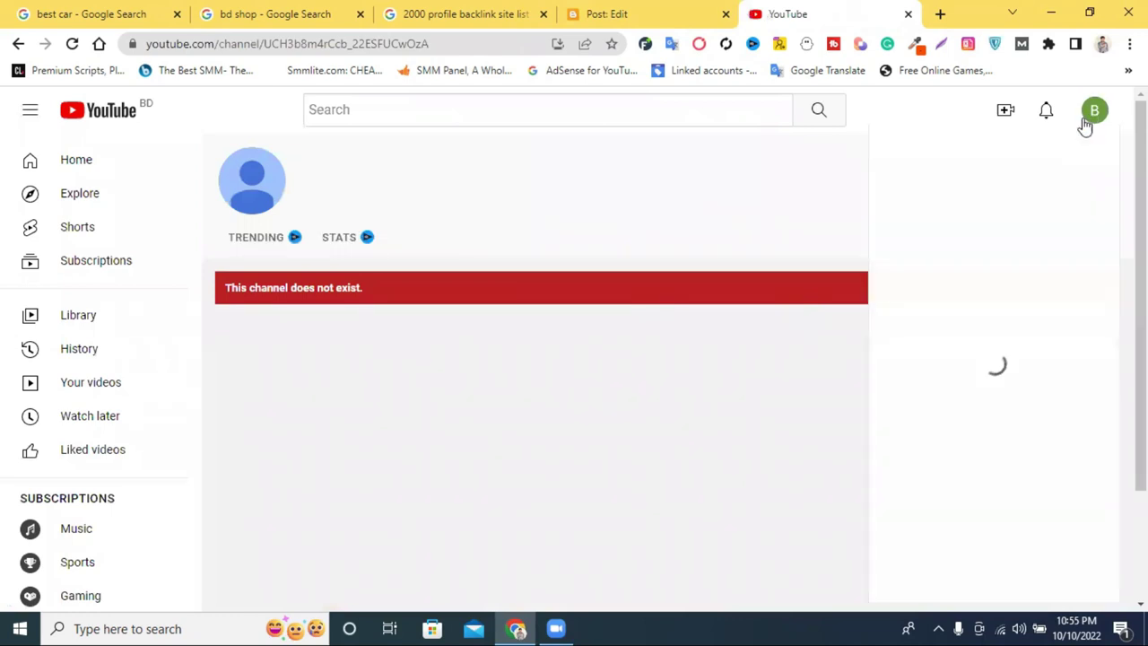
click(957, 197)
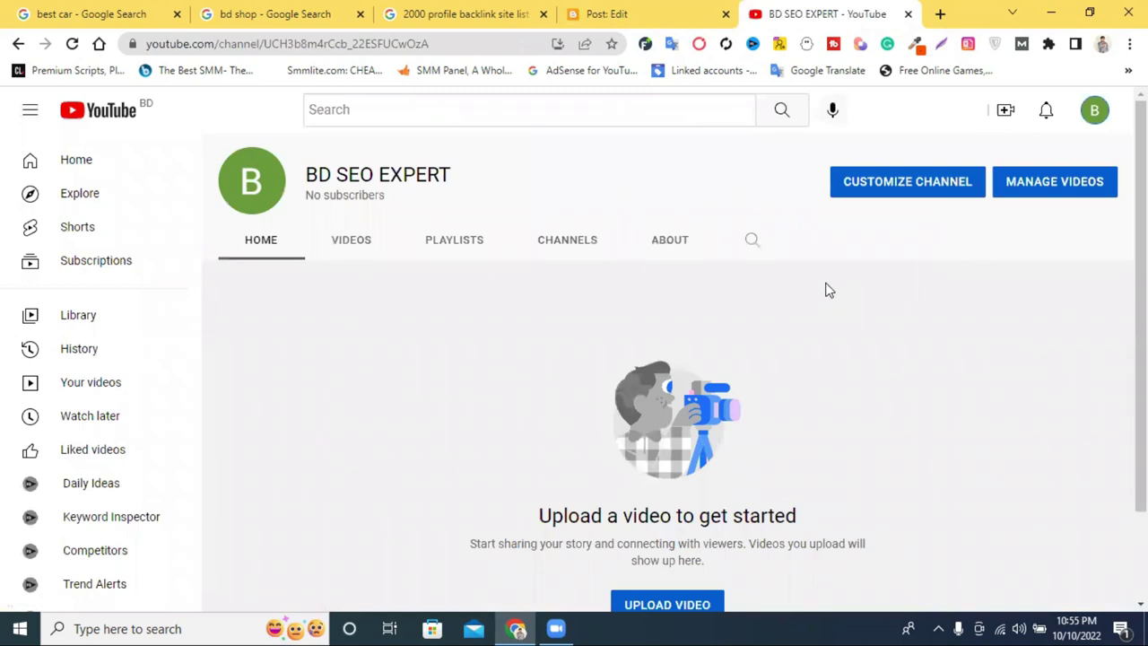
click(1009, 113)
click(1034, 152)
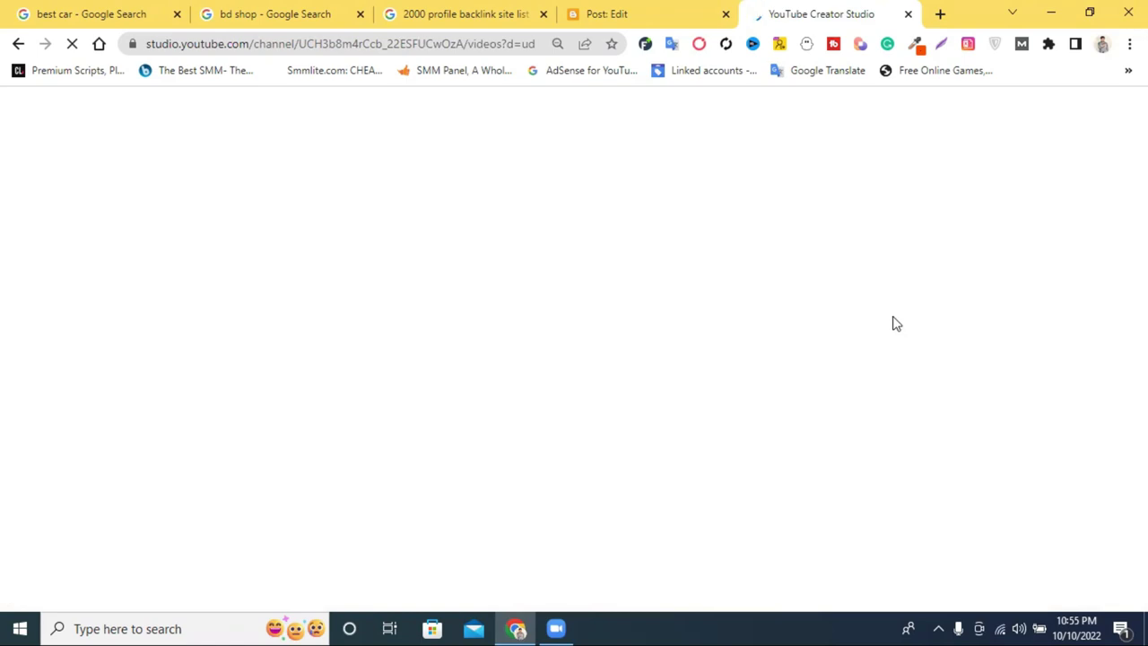
click(710, 11)
key(ctrl+Tab)
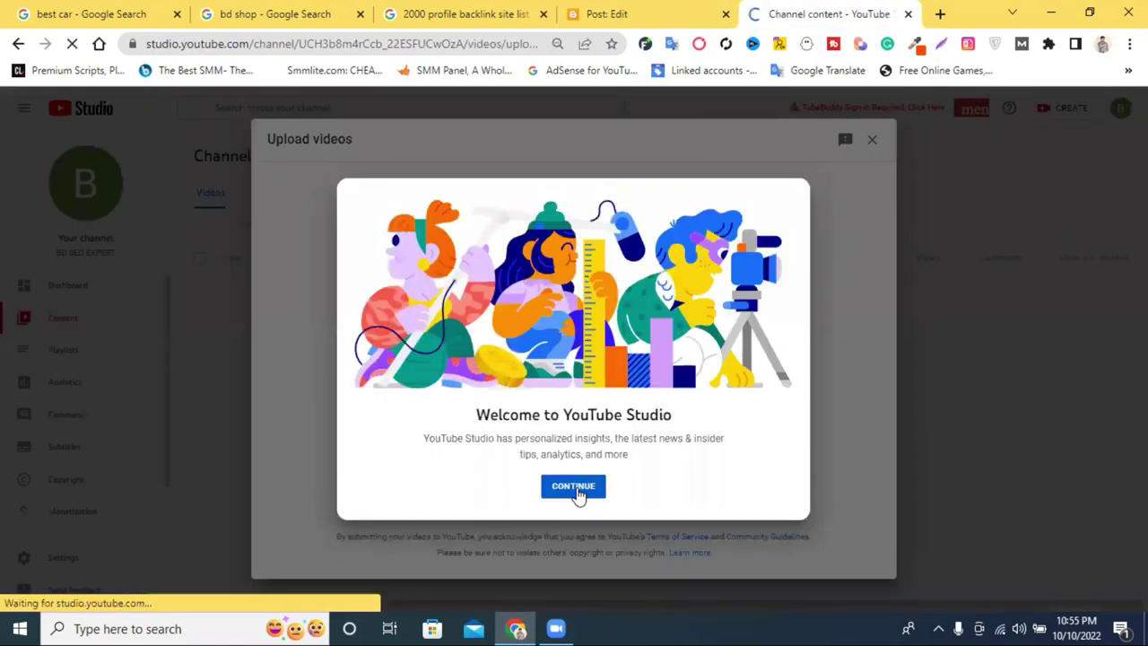
click(574, 486)
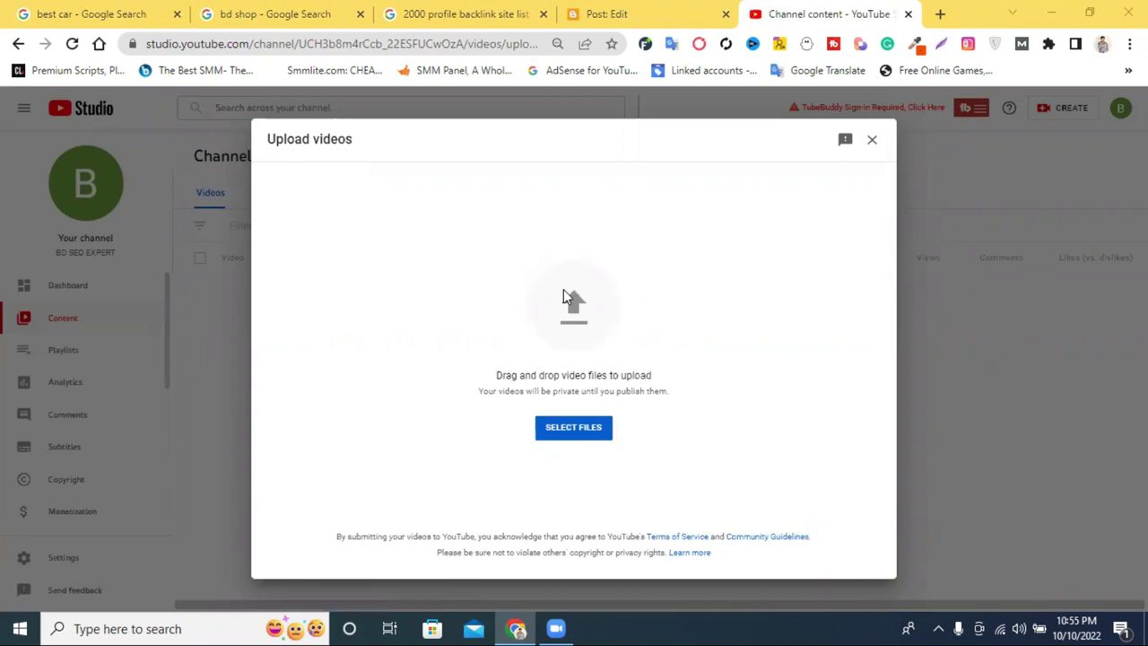
Upload the video file "2000 profile backlink site list 2022" from the Downloads folder
click(564, 289)
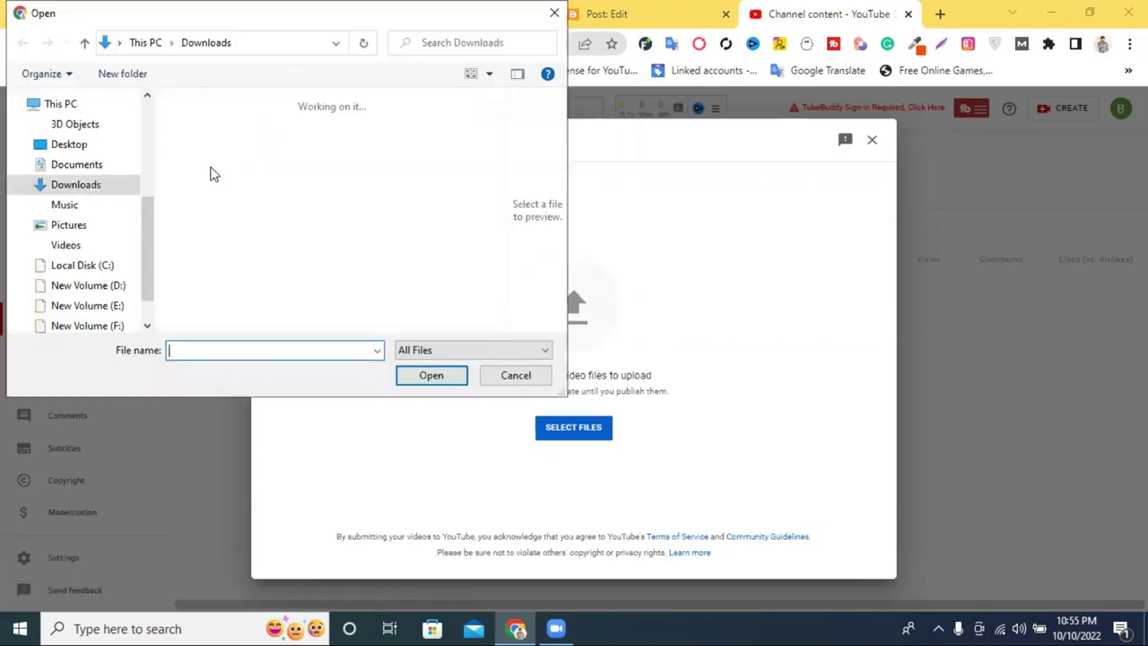
click(203, 166)
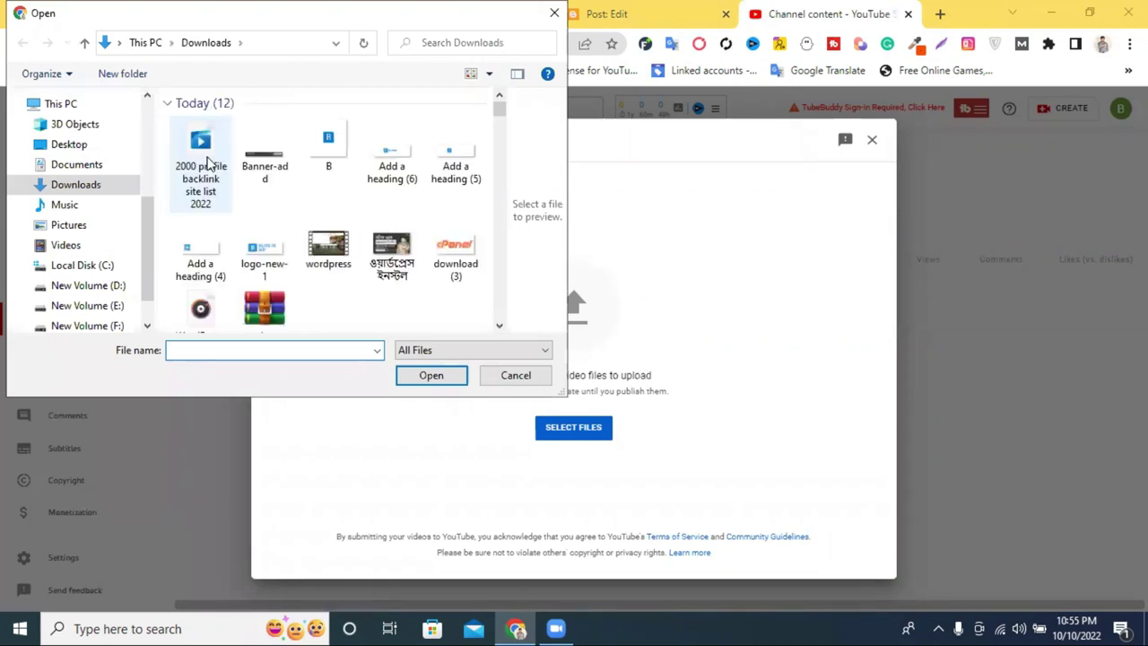
click(431, 376)
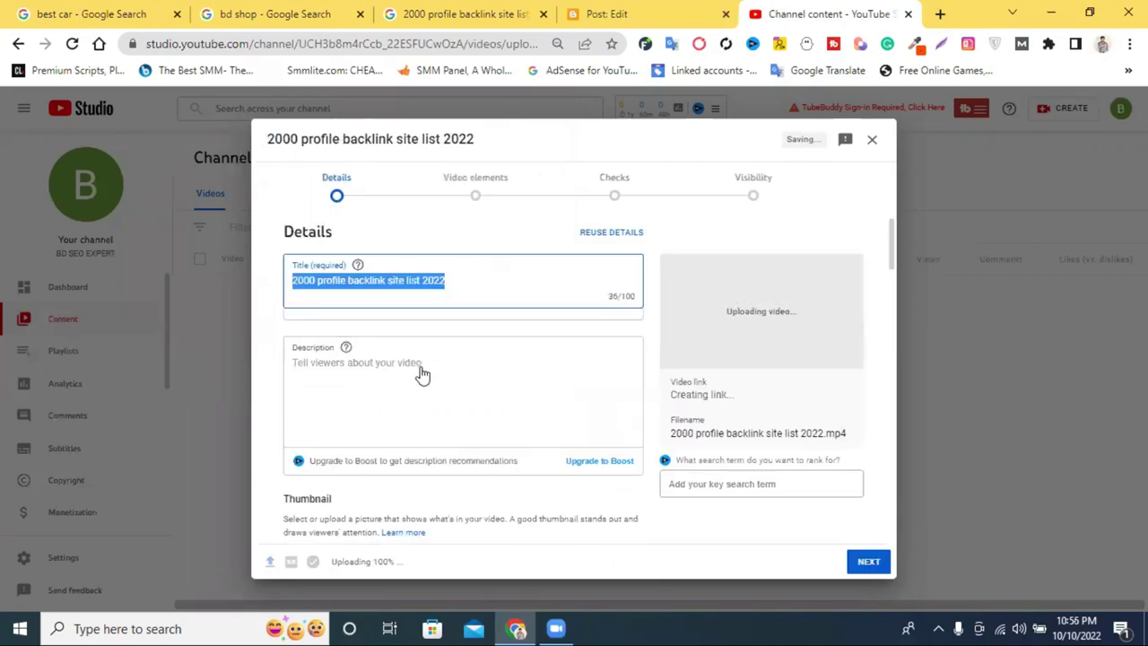
Fill the video description with "2000 profile backlink site list 2022" and repeat the phrase four times after a blank line
click(390, 392)
text(2000 profile backlink site list 2022)
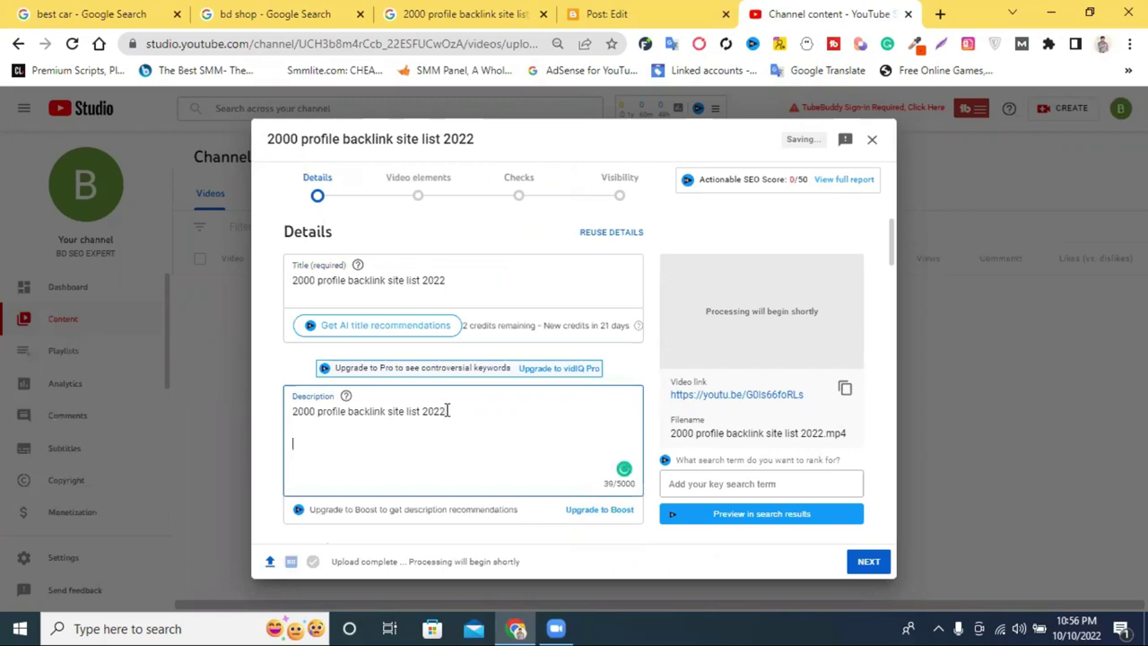
text(2000 profile backlink site list 2022)
key(ctrl+v)
key(ctrl+v)
key(ctrl+v)
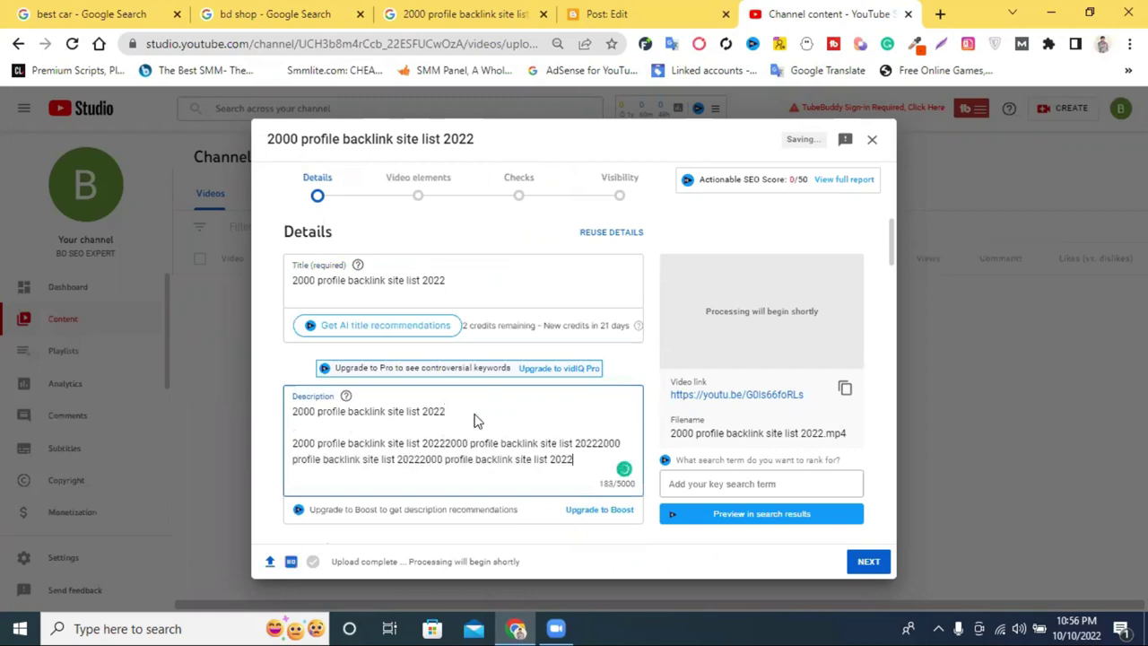
Add the tag "2000 profile backlink site list 2022" to the video
scroll(377, 387, down, 5)
scroll(371, 387, up, 1)
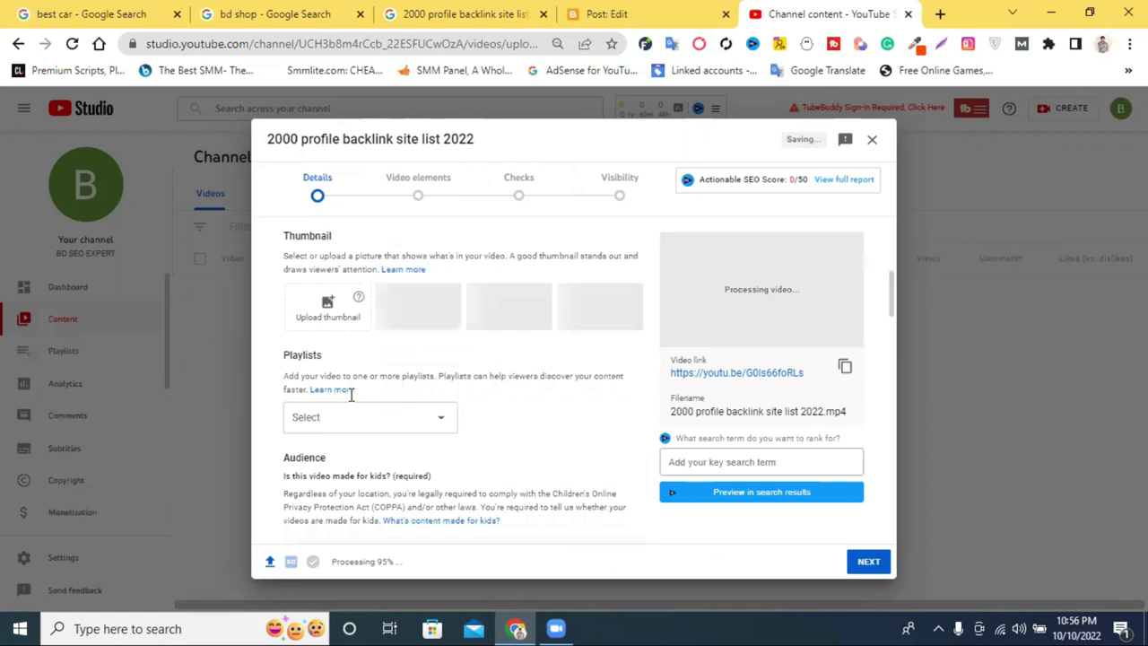
scroll(377, 341, down, 4)
scroll(385, 376, down, 4)
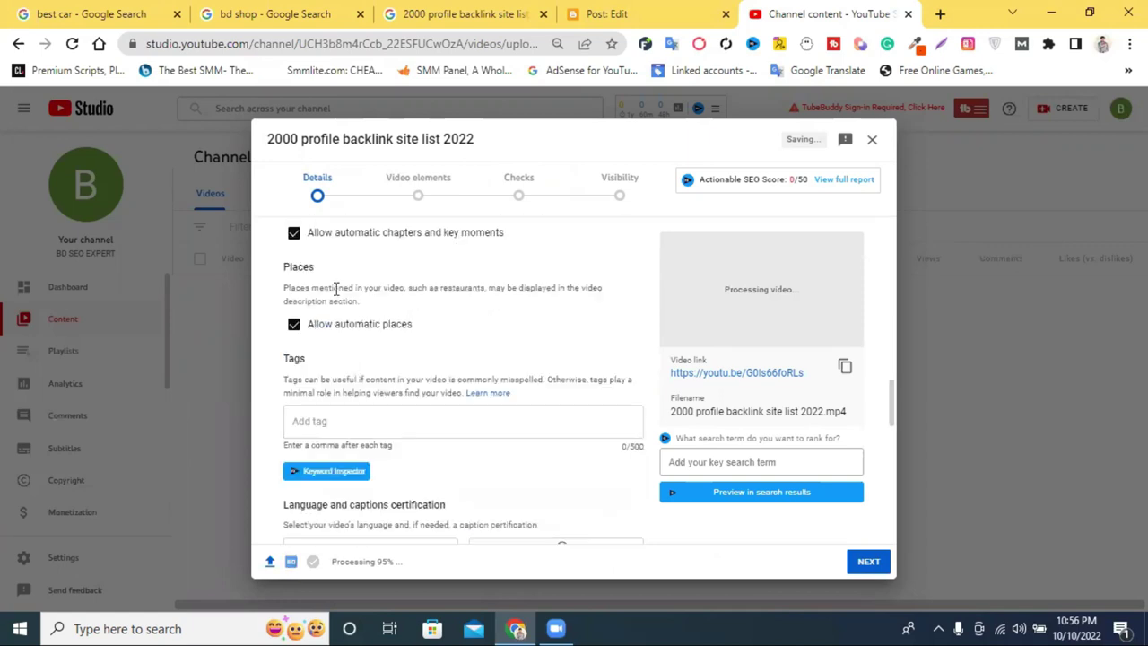
scroll(336, 279, down, 2)
click(336, 279)
text(2000 profile backlink site list 2022)
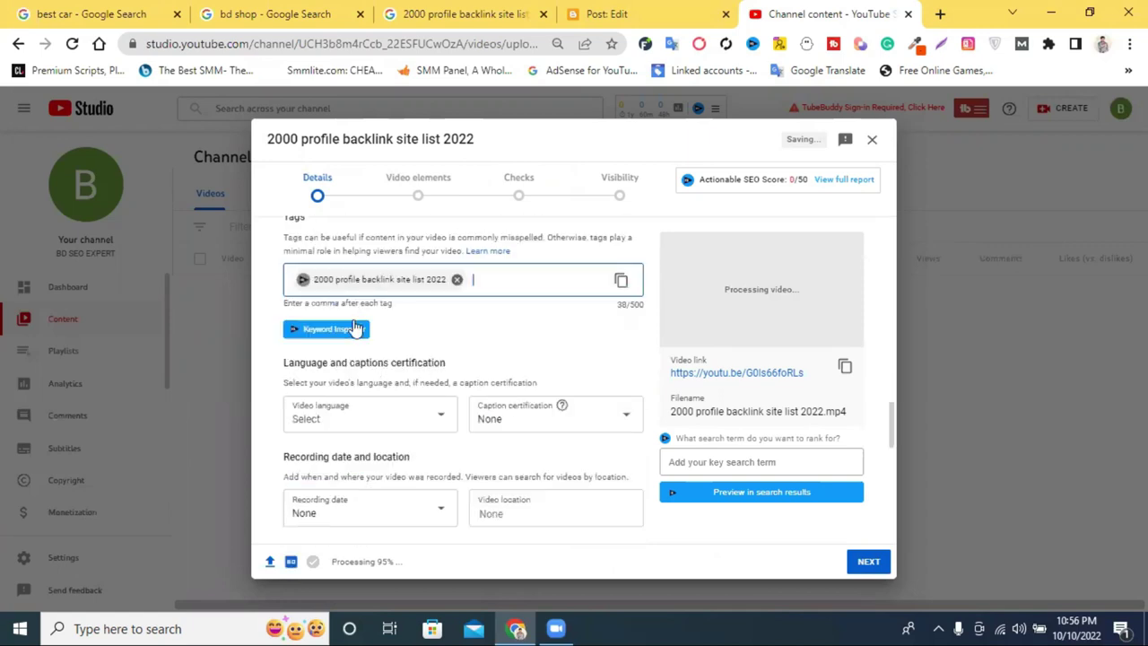
Search vidIQ's Keyword Inspector for "2000 profile backlink site list 2022" and add "how to create backlinks", "seo" and "search engine optimization" as tags
click(396, 332)
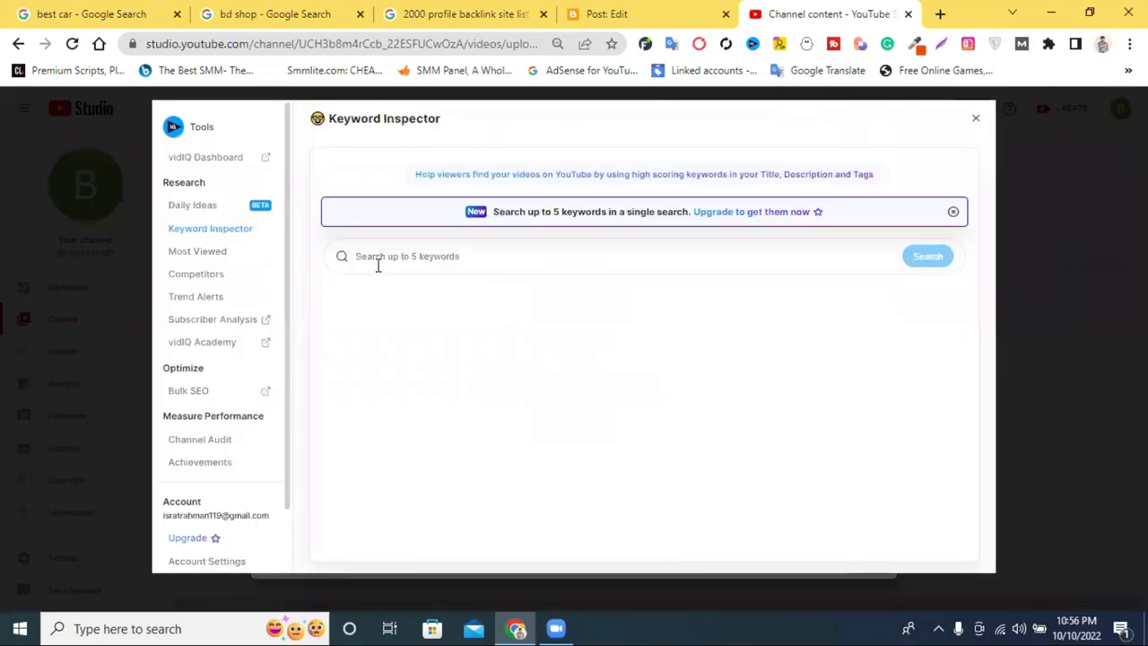
click(391, 257)
text(2000 profile backlink site list 2022)
click(939, 265)
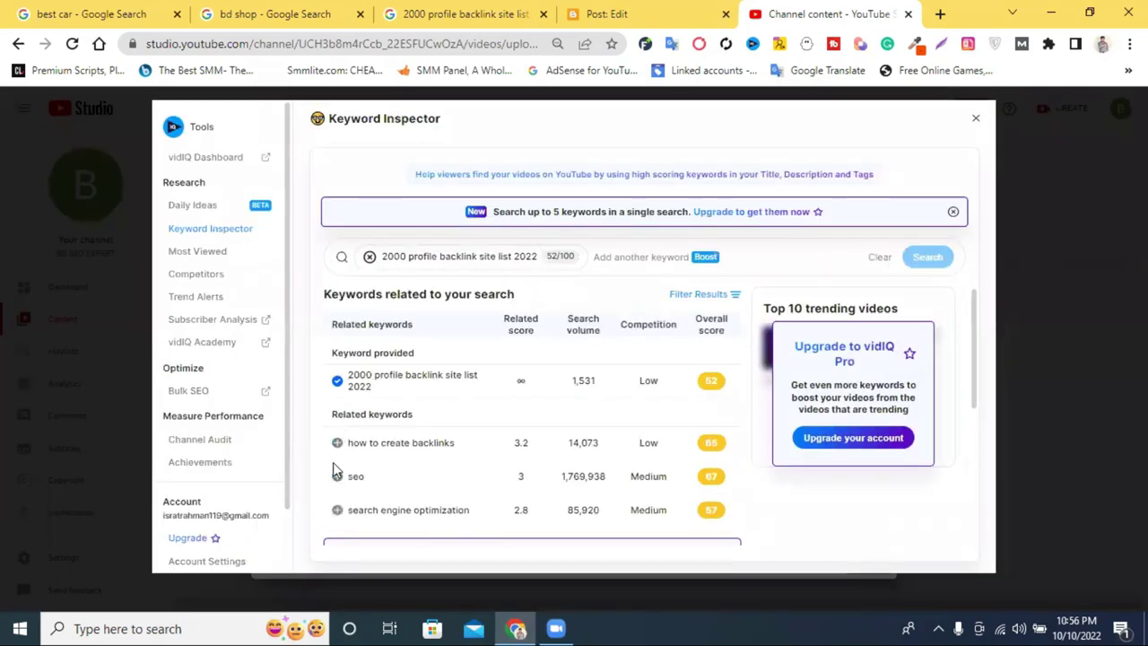
click(336, 445)
Search the keywords for "2000 profile backlink site list" and add that phrase as a tag
click(429, 256)
drag(498, 256, 477, 260)
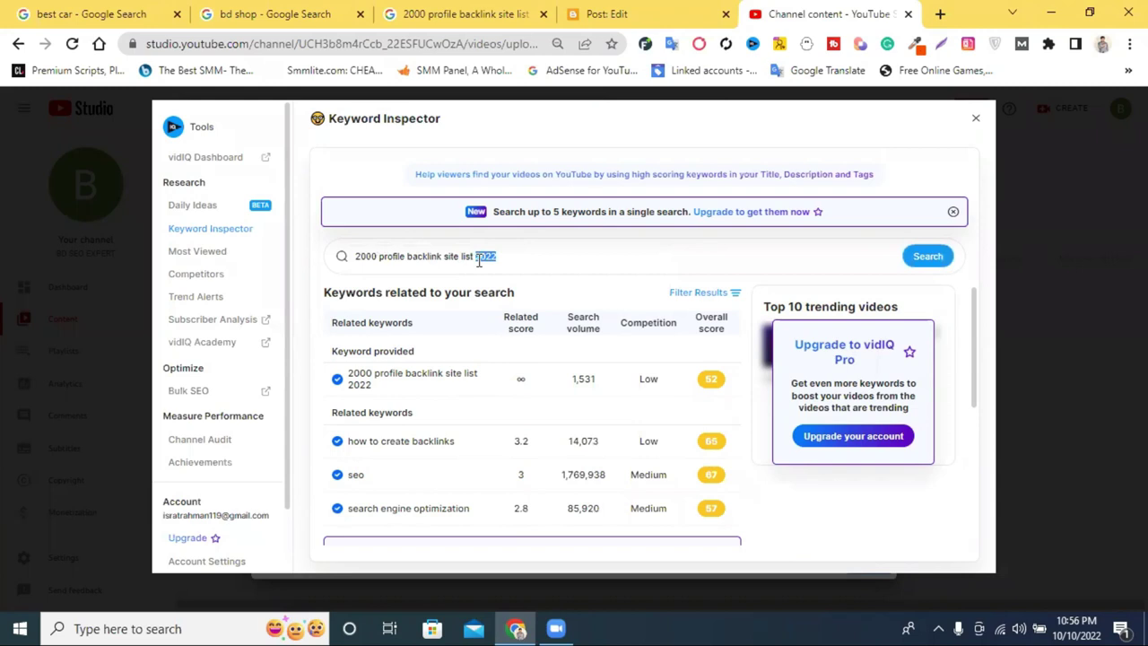
key(BackSpace)
key(Return)
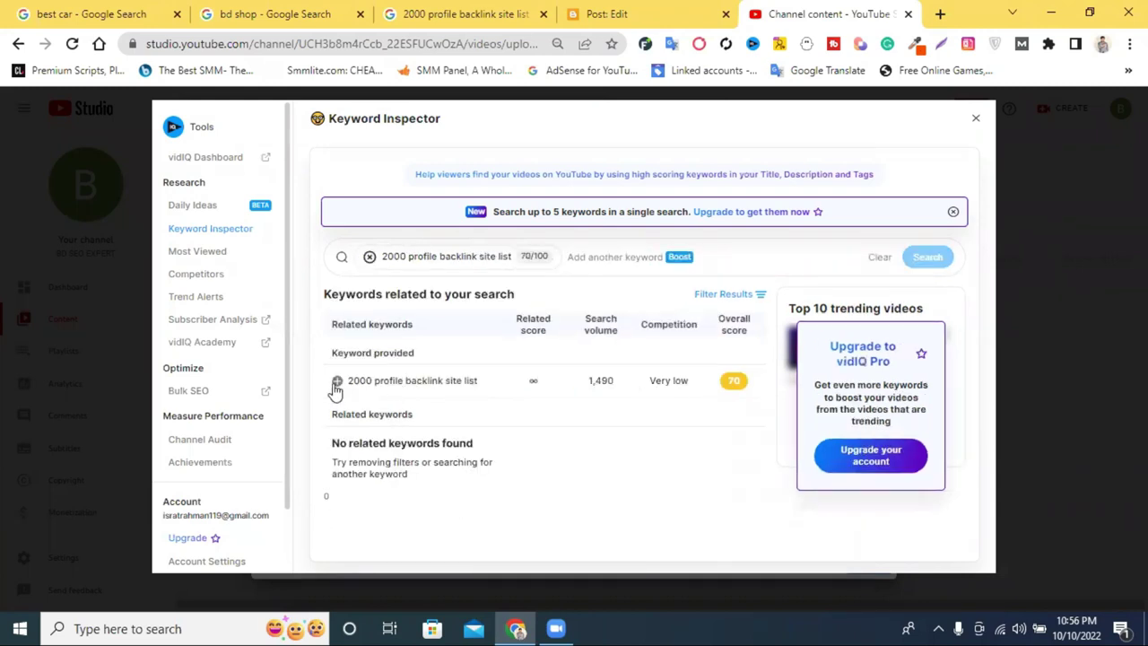
click(336, 381)
click(406, 384)
click(421, 384)
Search for "profile backlink site list" and add it, "dofollow backlinks" and "high quality backlinks list" as tags
click(404, 257)
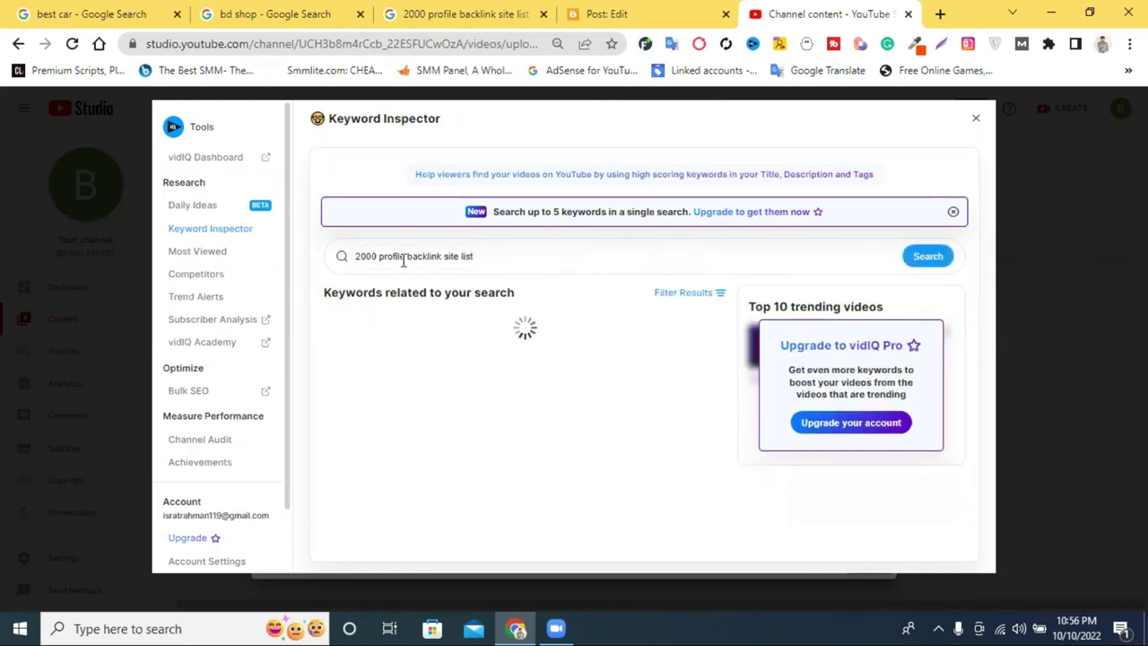
drag(380, 258, 355, 258)
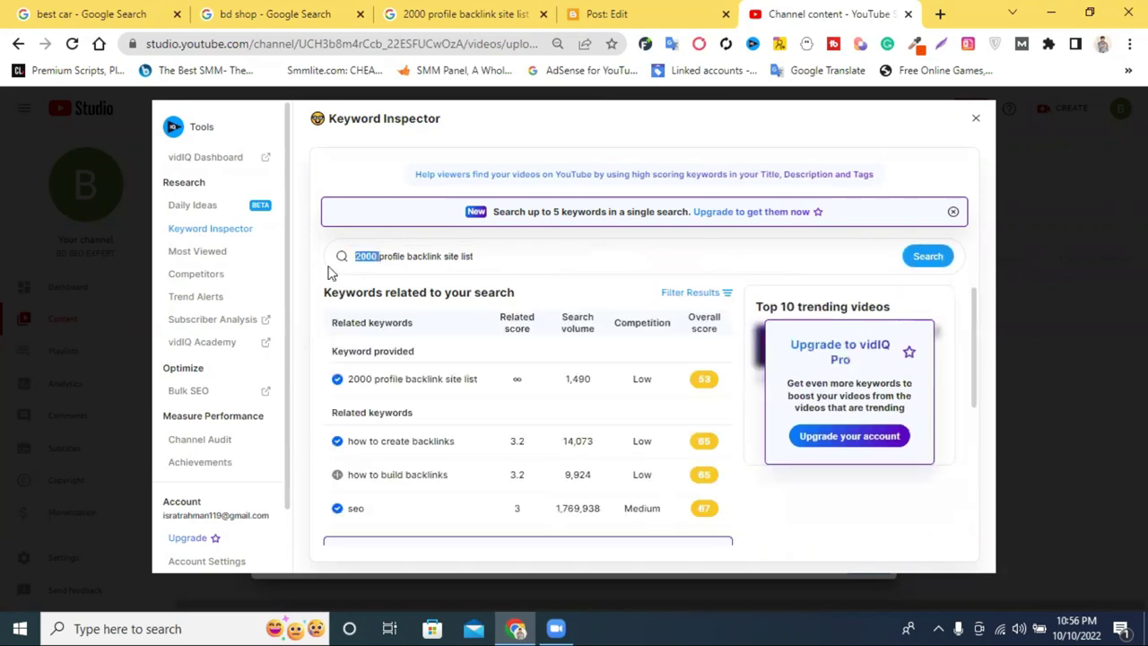
key(BackSpace)
key(Return)
click(337, 477)
click(336, 510)
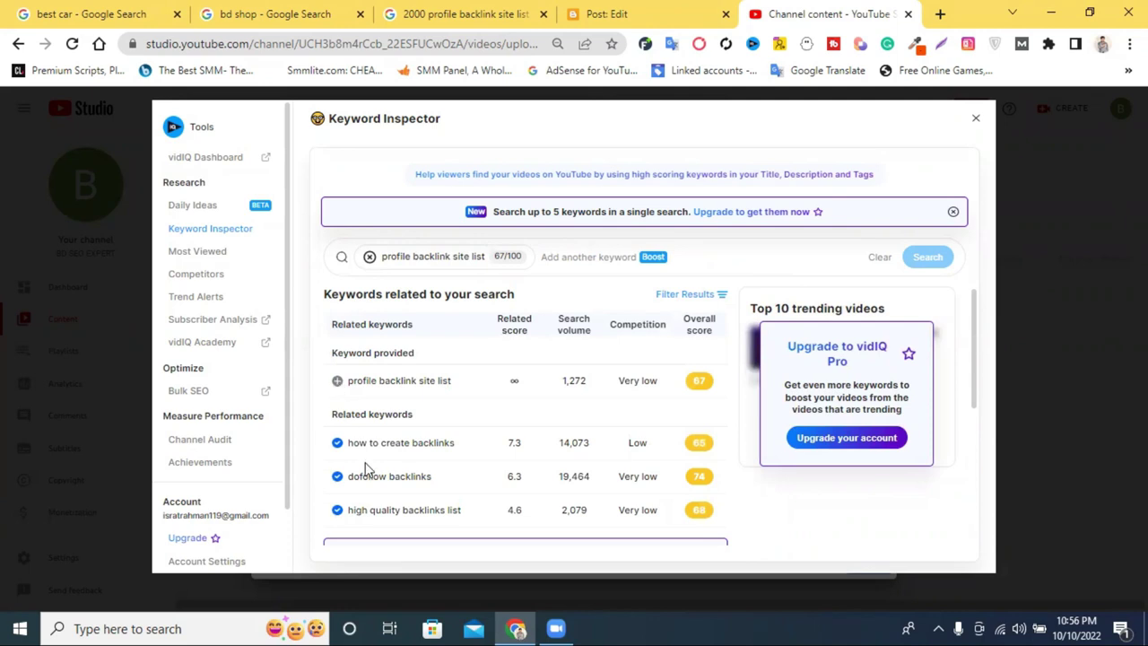
scroll(431, 422, down, 3)
scroll(429, 435, up, 2)
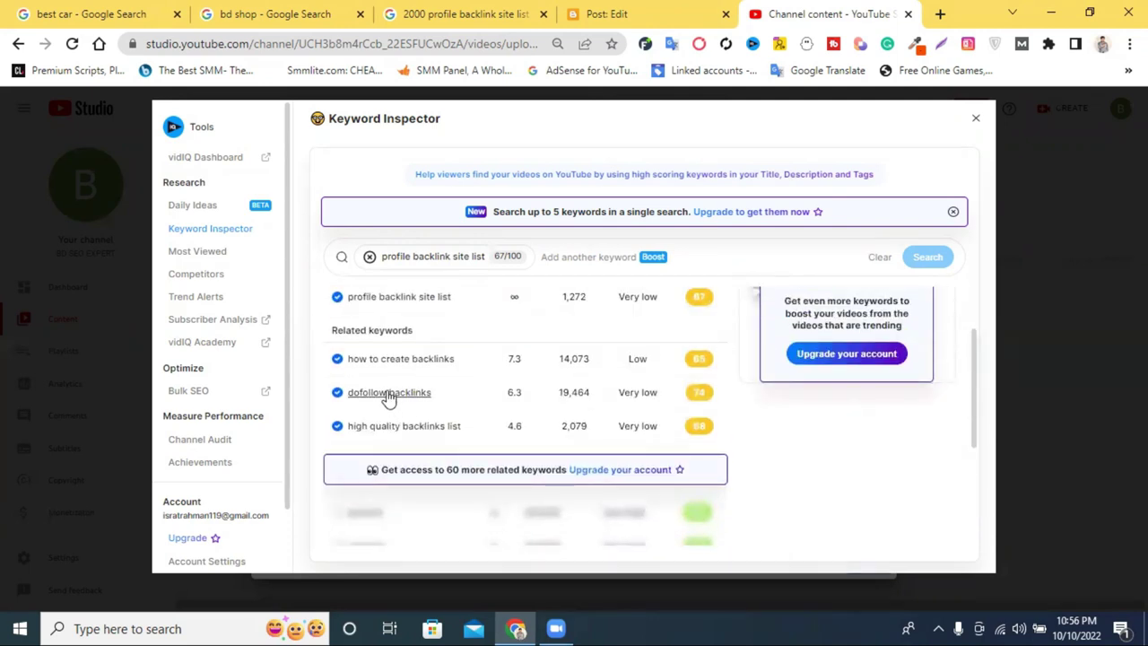
Look up the related keyword "how to create backlinks", add "how to create backlinks in hindi", "create backlinks" and "backlinks" as tags, and close Keyword Inspector
click(444, 380)
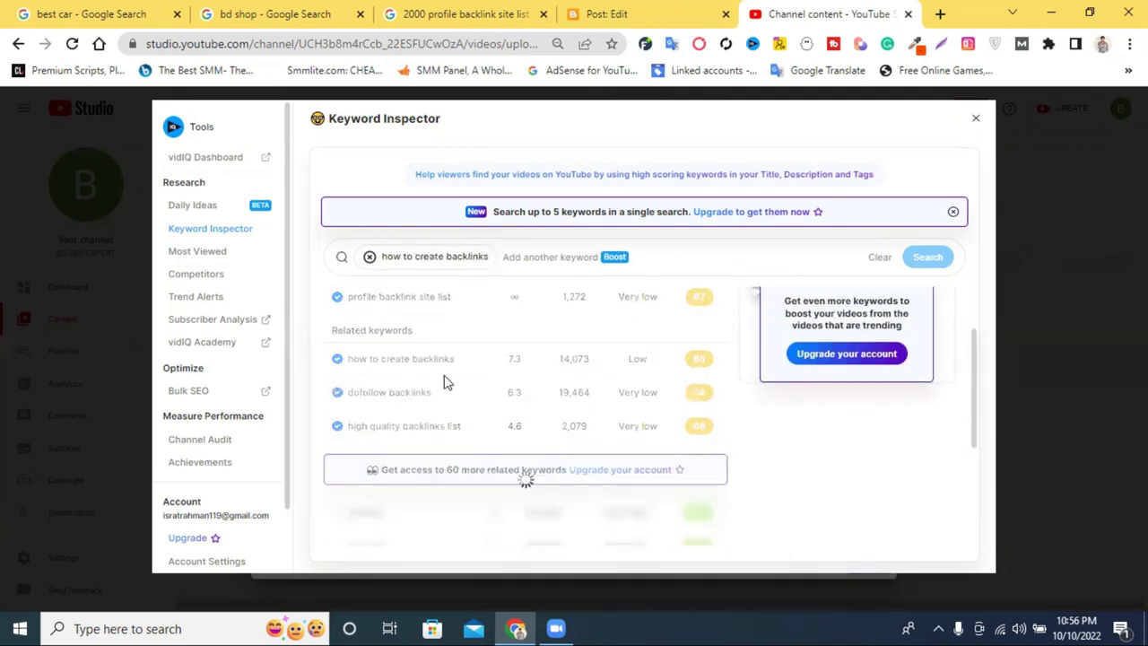
click(337, 359)
click(337, 392)
click(337, 427)
click(420, 392)
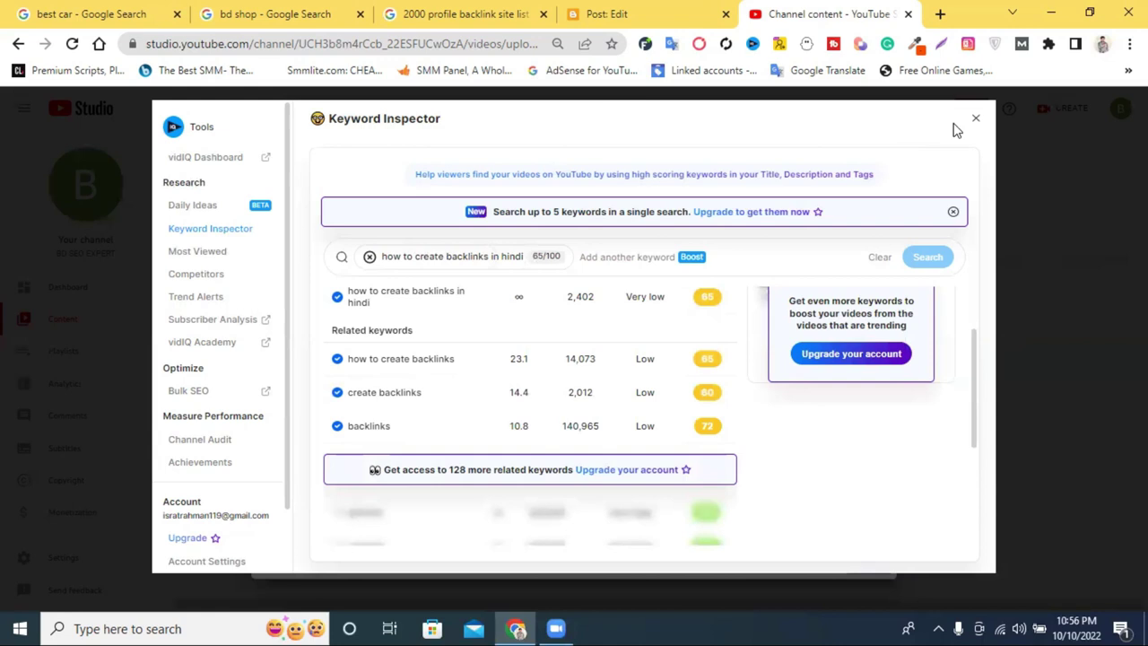
click(976, 118)
Set the video location to USA and proceed to the video elements stage
scroll(610, 418, down, 3)
scroll(569, 392, down, 5)
scroll(561, 403, up, 5)
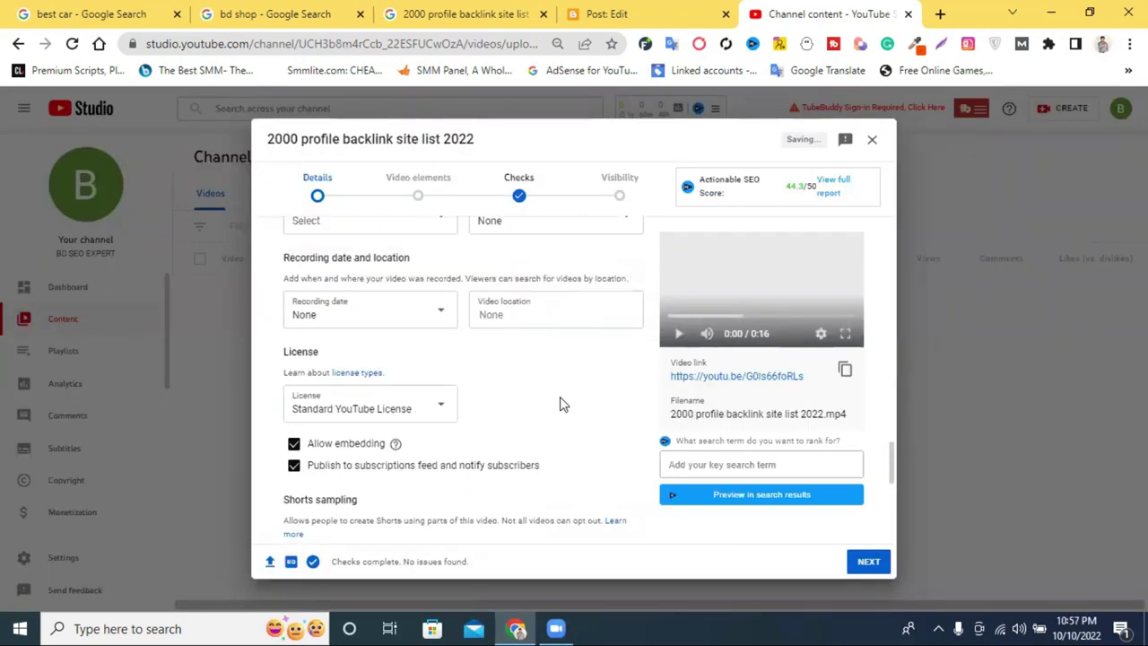
scroll(560, 404, up, 1)
click(520, 427)
text(USA)
scroll(745, 408, down, 2)
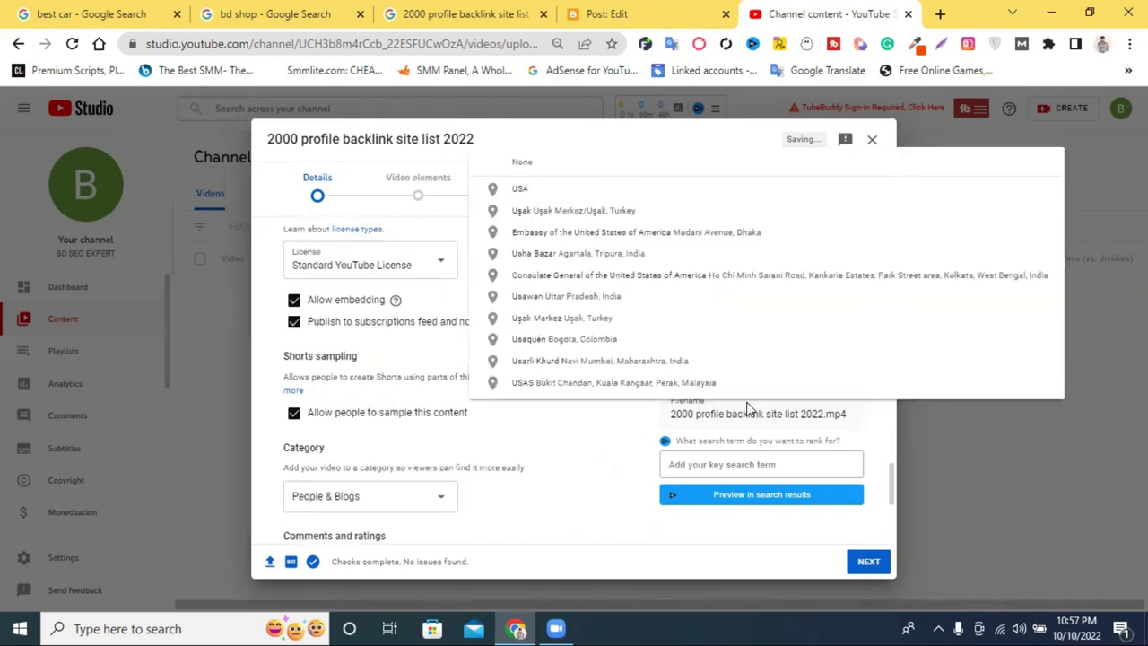
click(561, 191)
scroll(871, 526, down, 3)
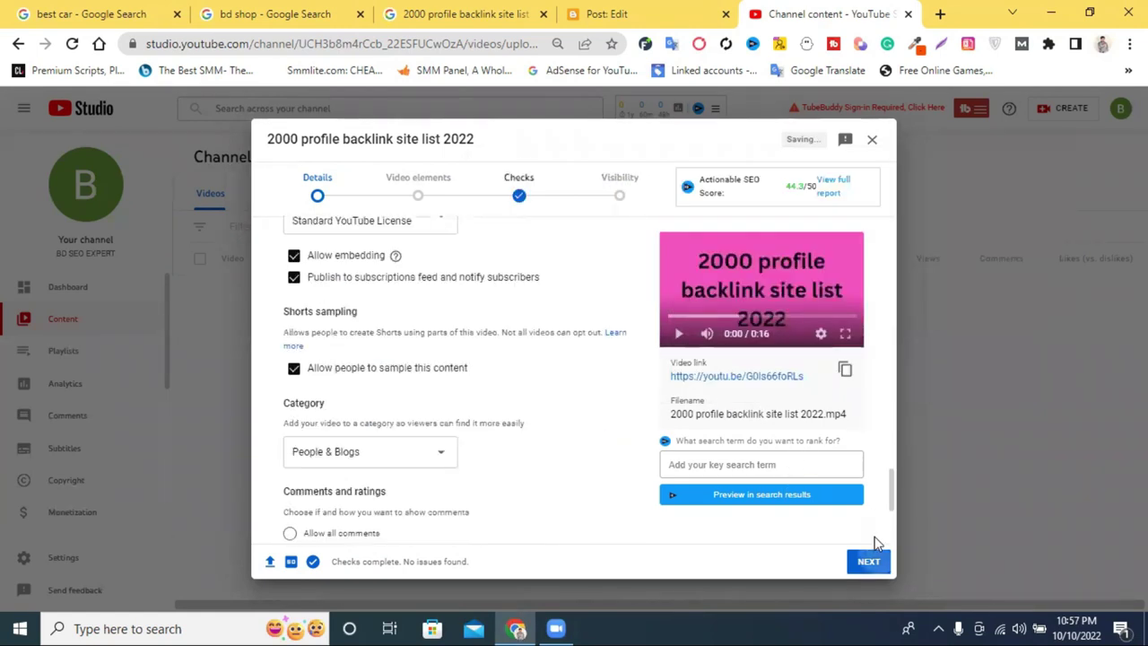
click(872, 556)
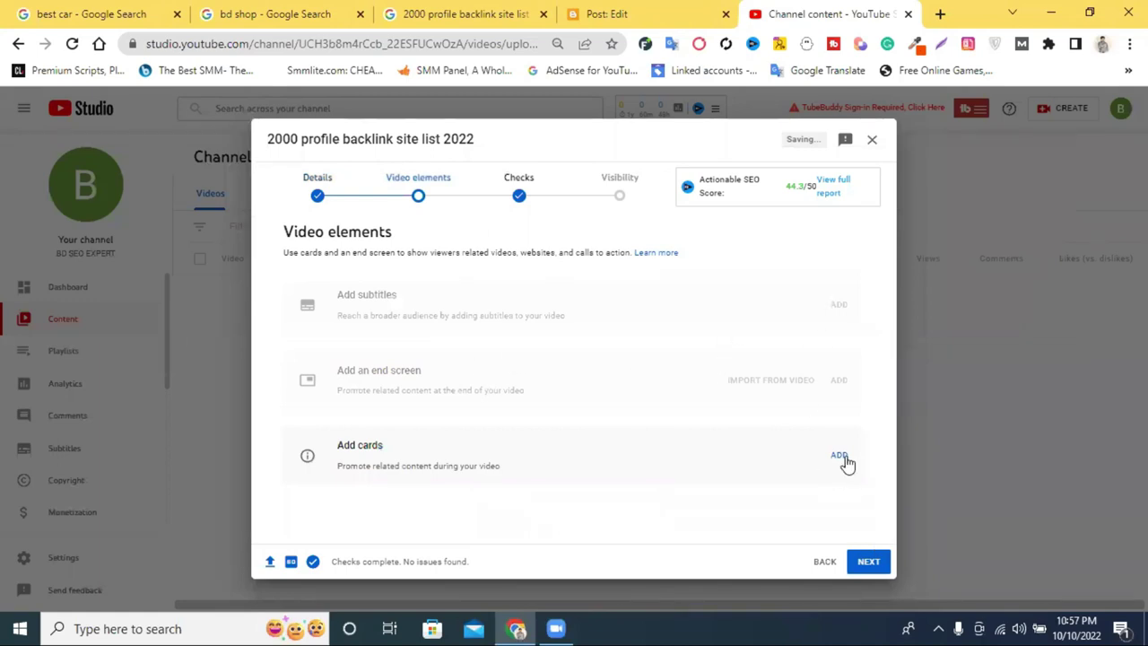
Proceed through the checks stage, set the video's visibility to Public, publish it and dismiss the sharing dialog
key(Return)
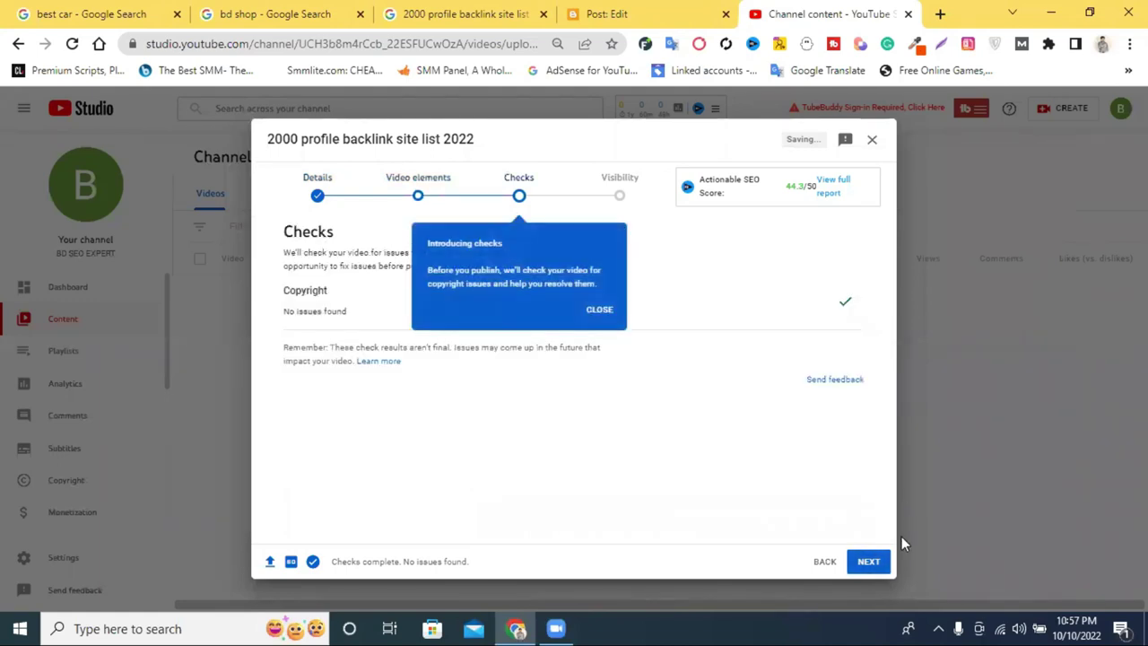
click(600, 310)
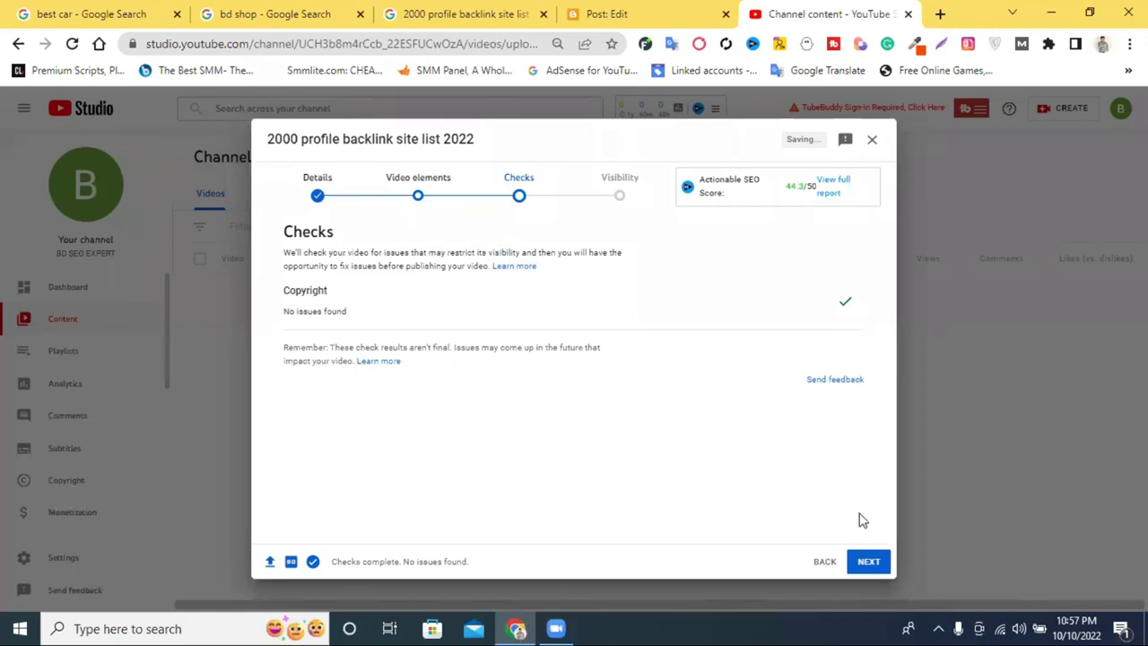
key(Return)
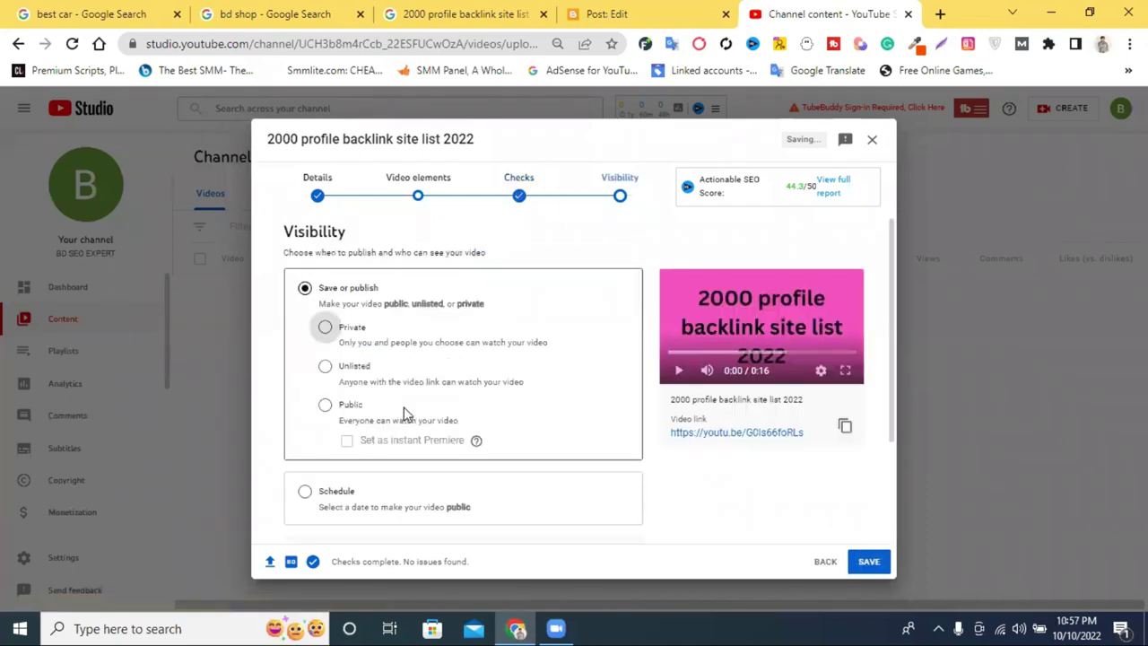
click(352, 408)
scroll(885, 531, down, 2)
click(874, 558)
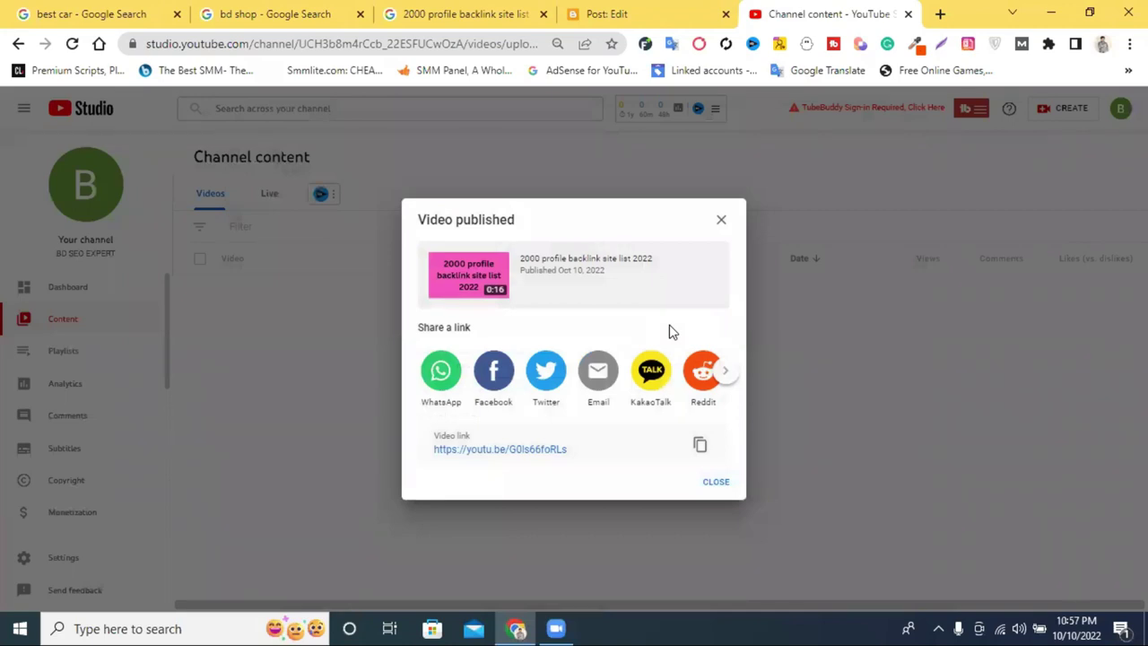
click(716, 484)
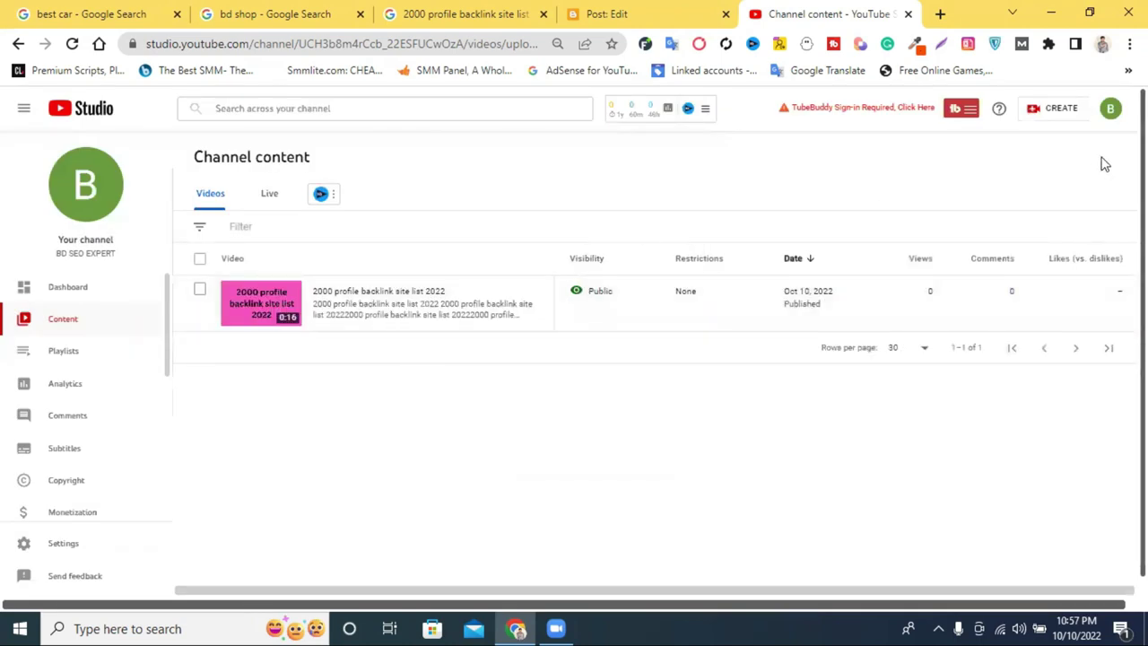
Open the published "2000 profile backlink site list 2022" video from the channel page and copy its web address
click(1111, 109)
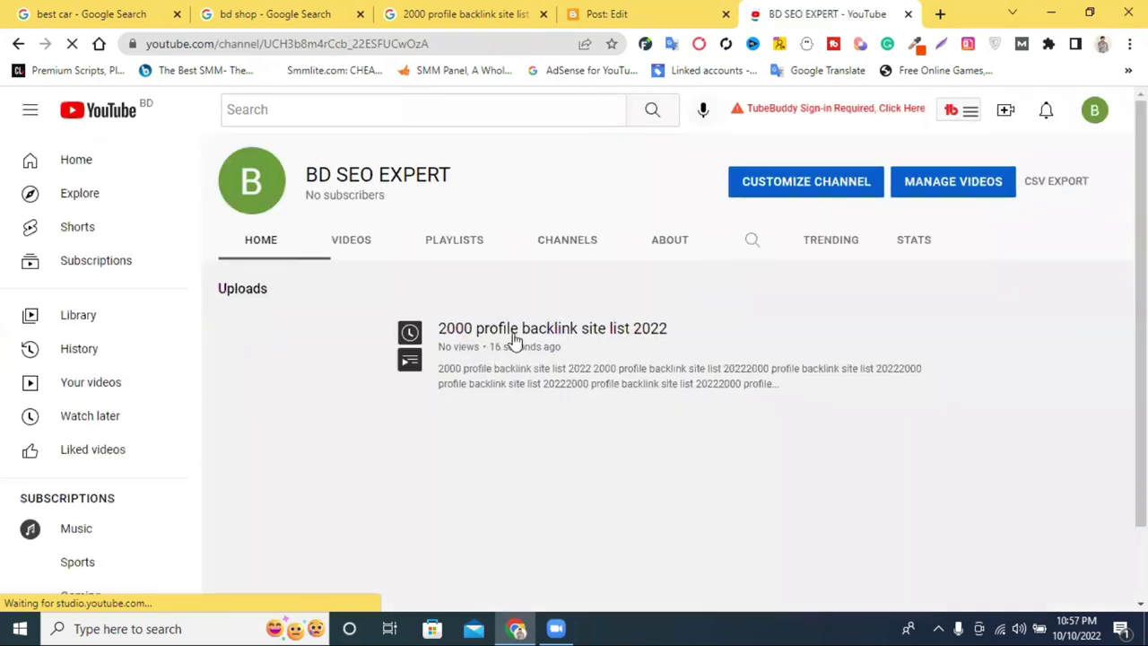
click(517, 338)
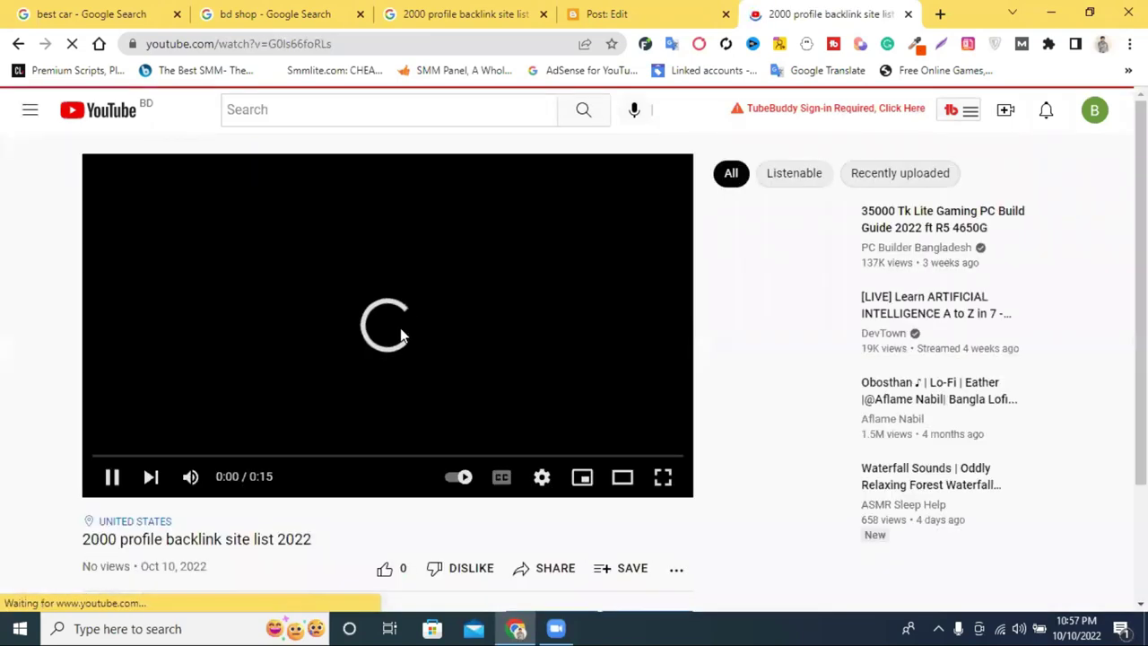
click(325, 45)
right_click(325, 49)
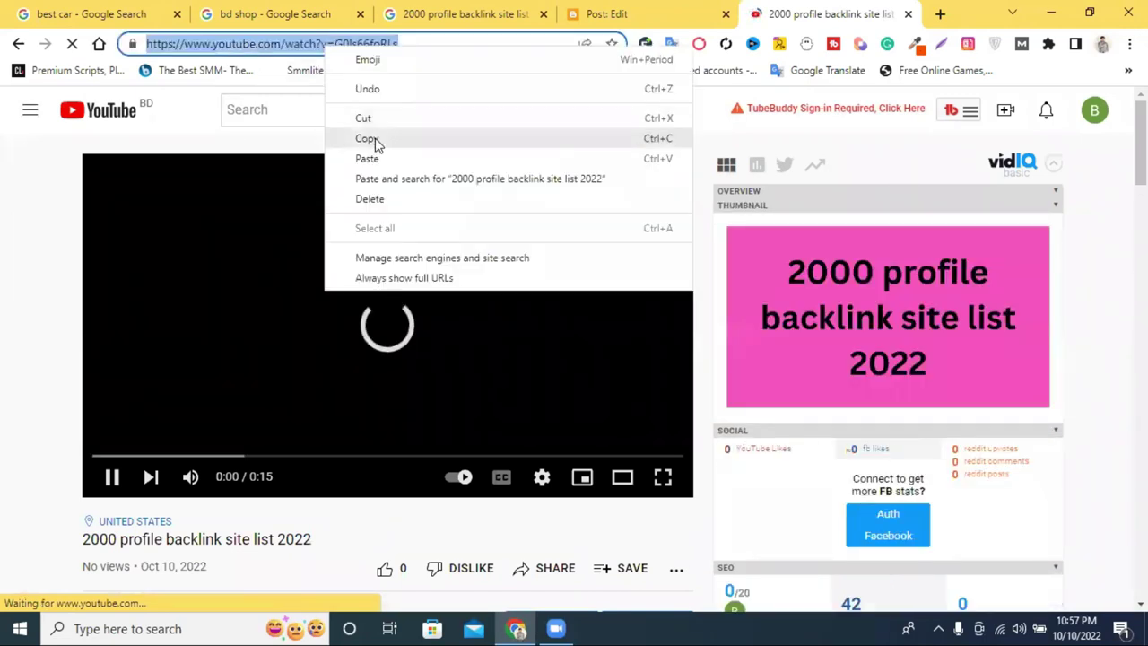
click(381, 144)
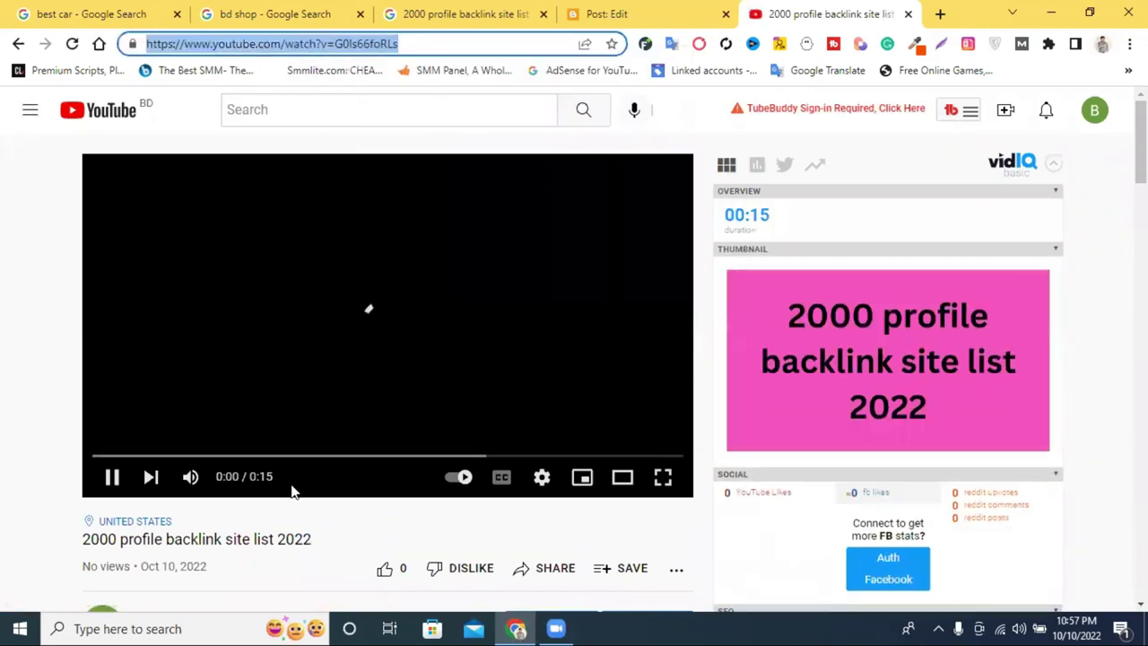
Copy the video's title "2000 profile backlink site list 2022" from the watch page and mute the playback
scroll(296, 480, down, 3)
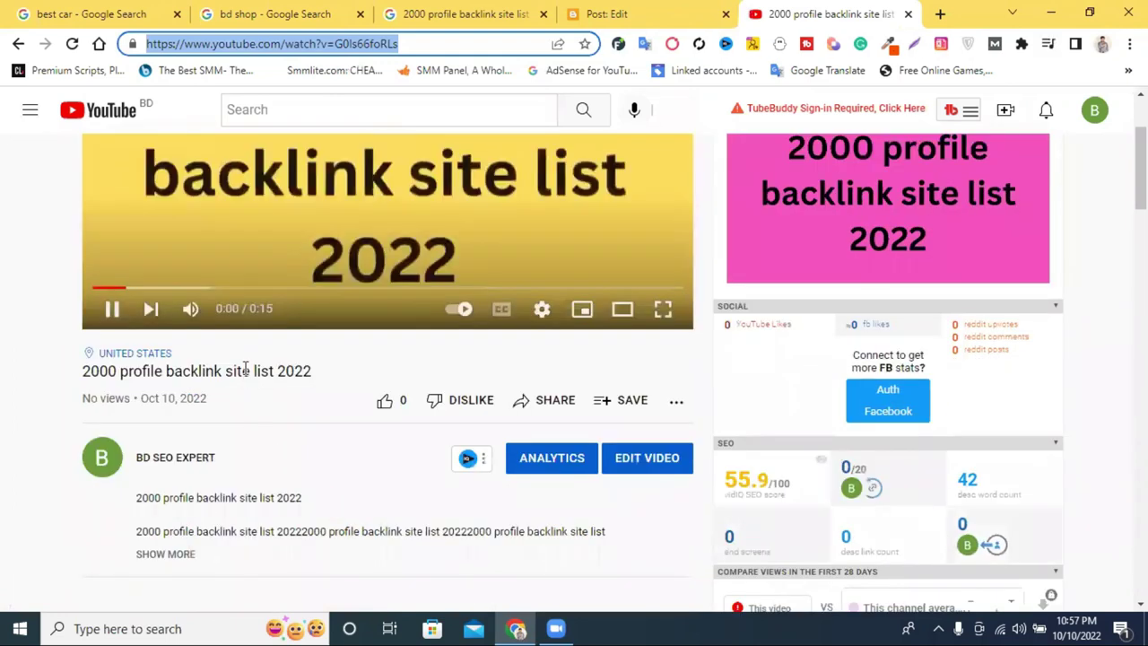
triple_click(243, 371)
right_click(244, 371)
click(273, 382)
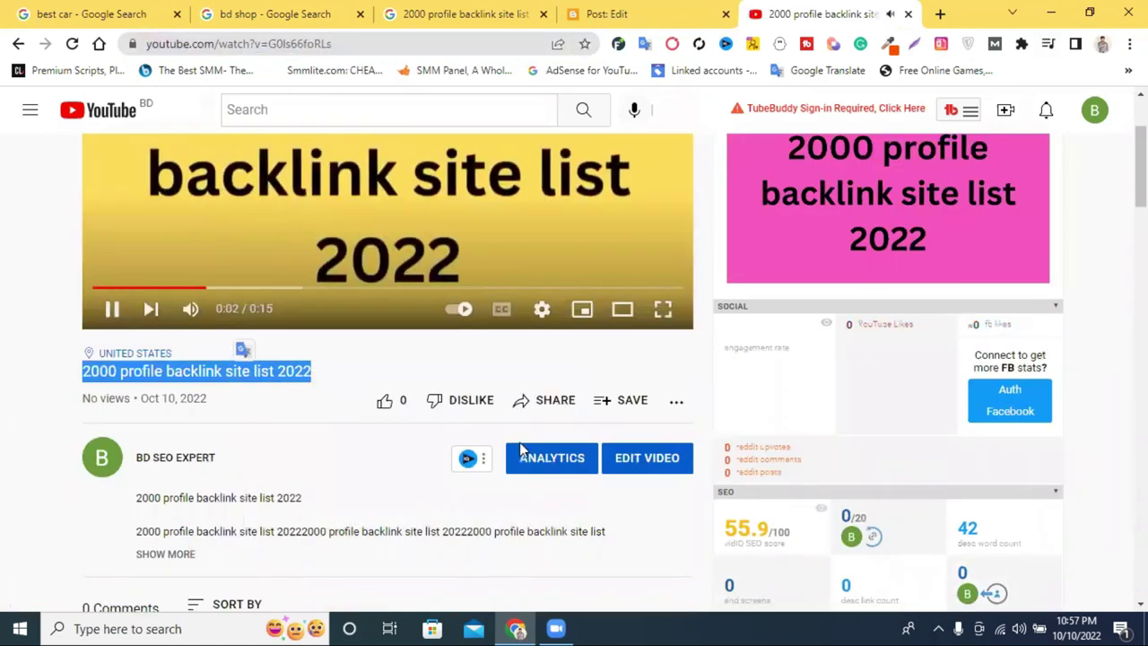
click(190, 309)
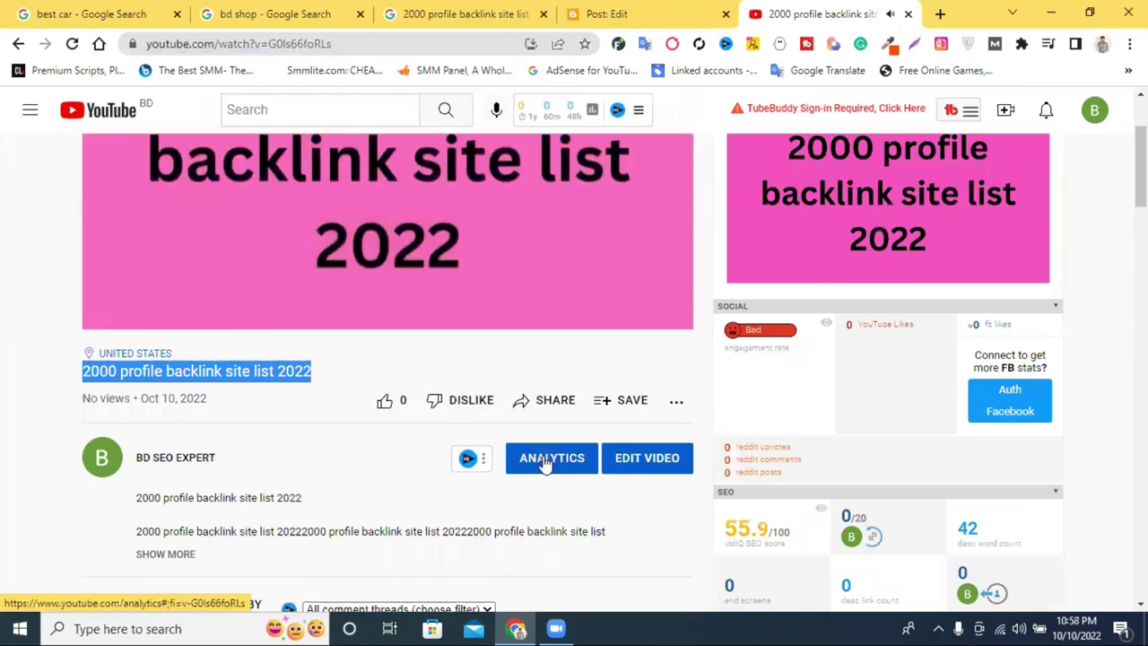
Open the video's details for editing and append "|| 2000 profile backlink site list || 2000 profile backlink site list 2022" to the title
click(545, 460)
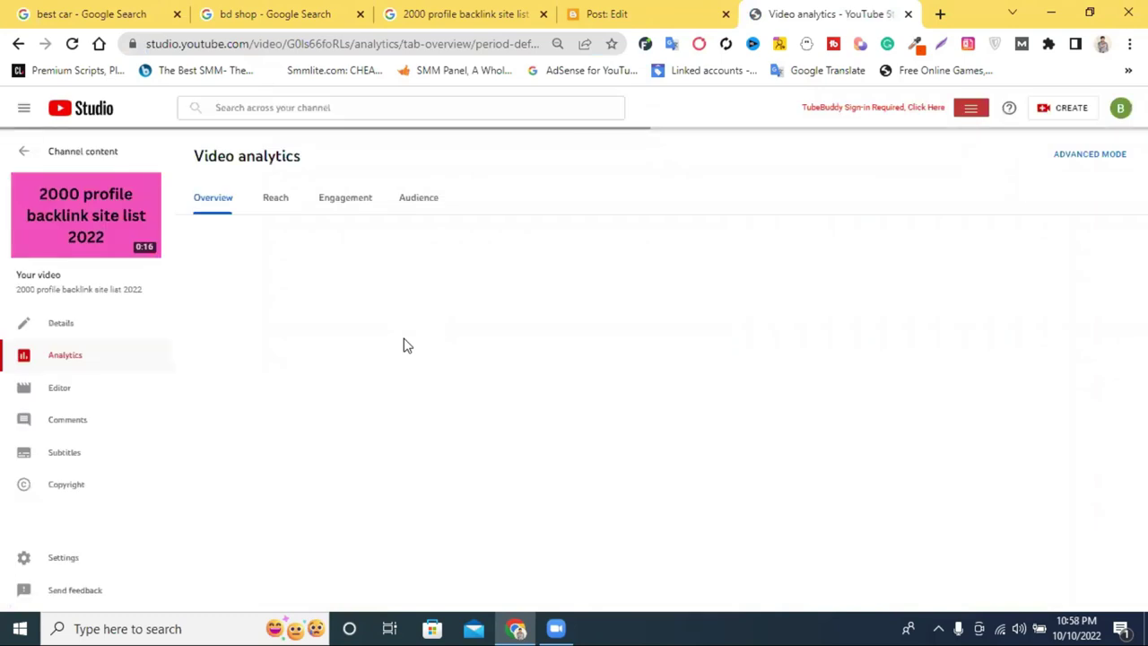
scroll(400, 347, down, 3)
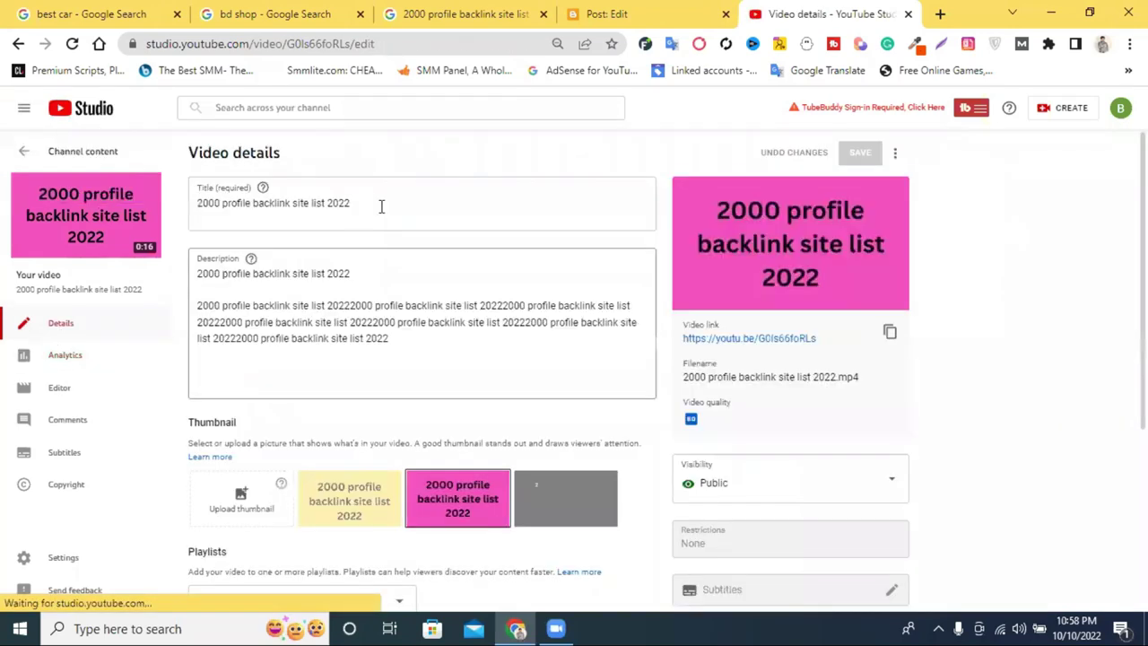
click(381, 207)
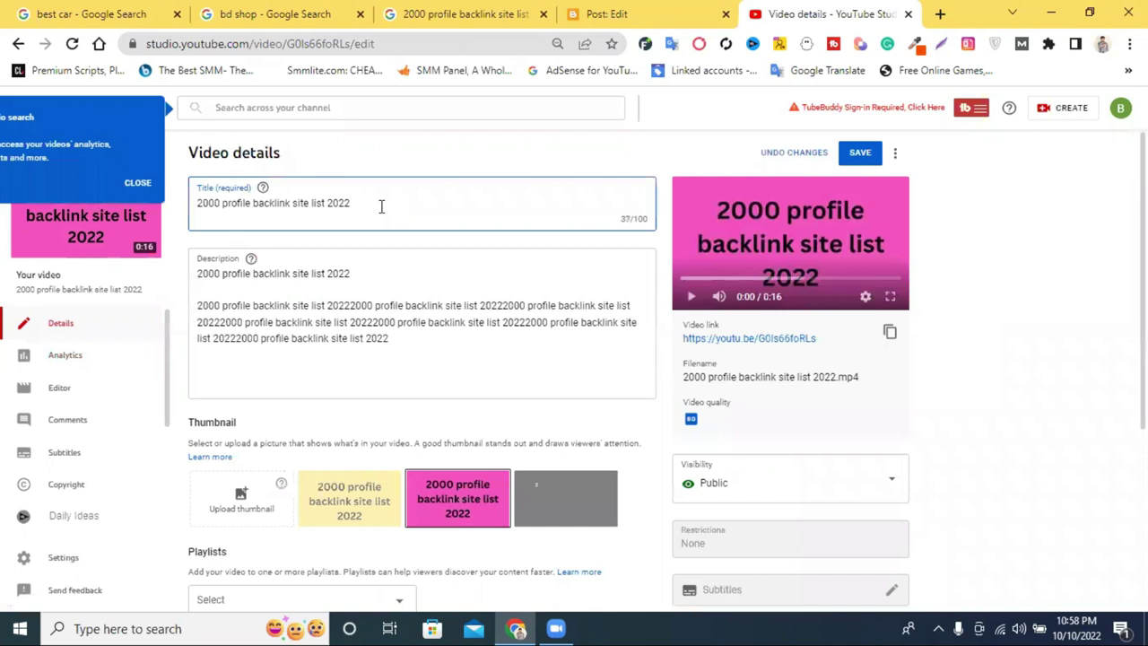
text(||)
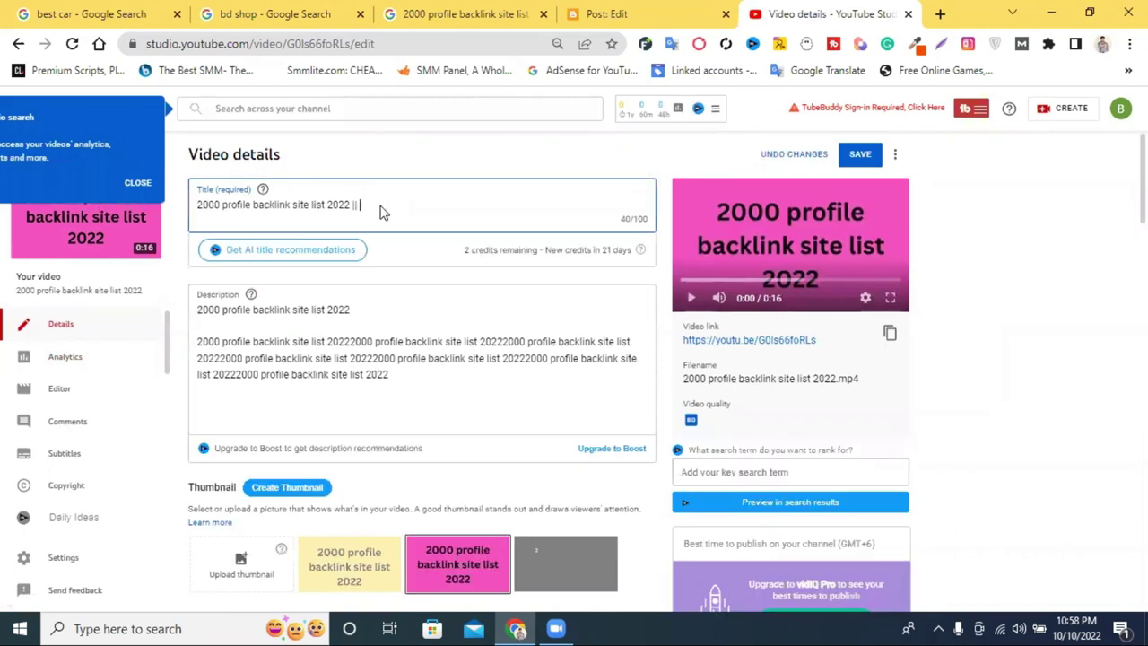
key(ctrl+v)
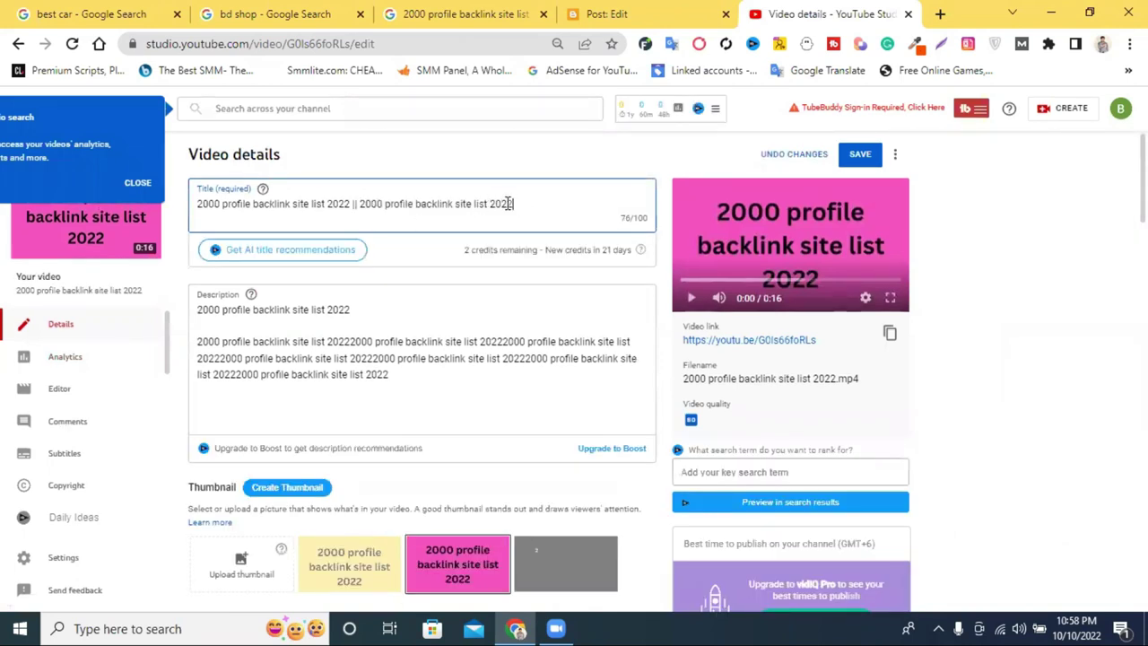
key(BackSpace)
key(BackSpace)
key(BackSpace)
key(BackSpace)
key(ctrl+v)
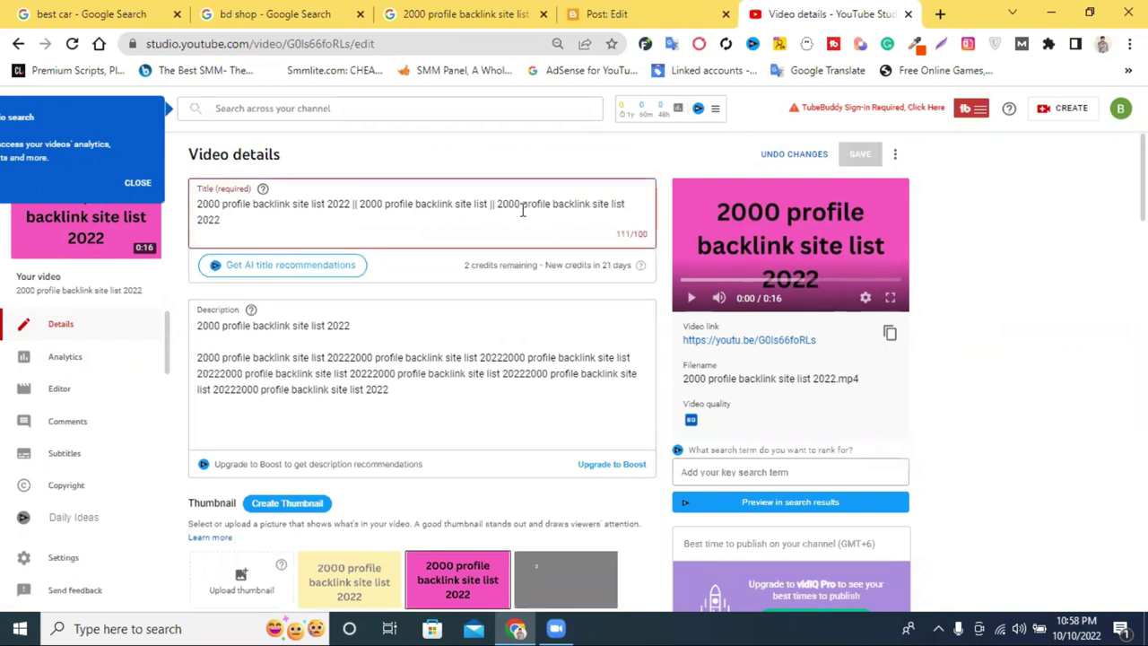
Shorten the last phrase of the title to "profile backlink list" by removing "2022", "2000" and "site"
double_click(208, 219)
key(BackSpace)
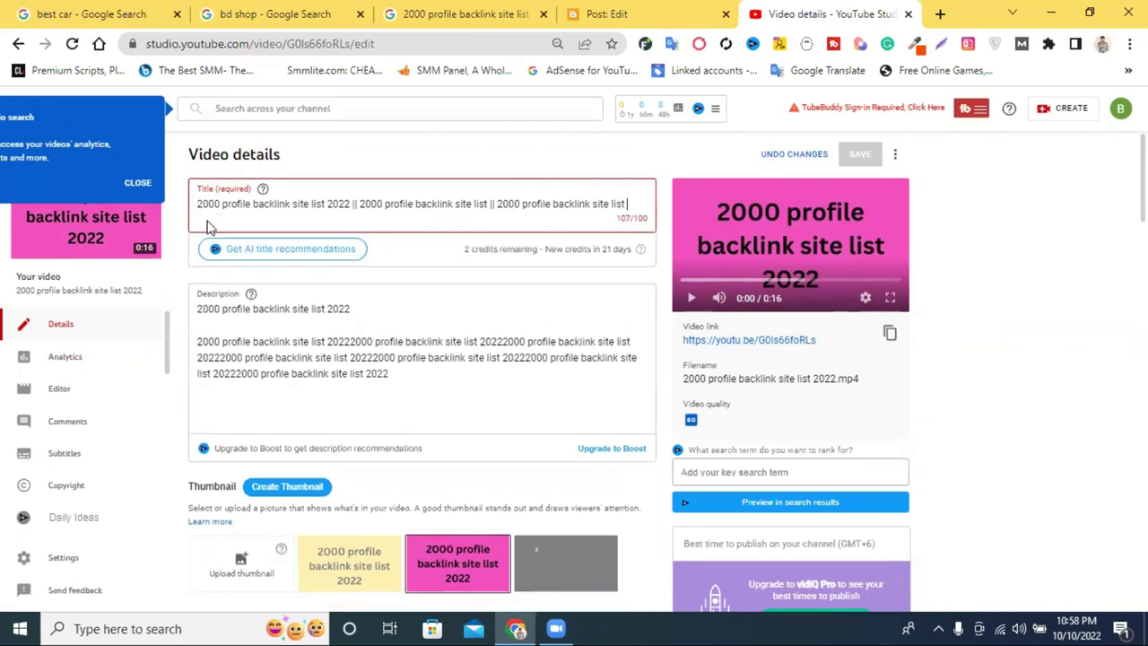
double_click(505, 201)
key(BackSpace)
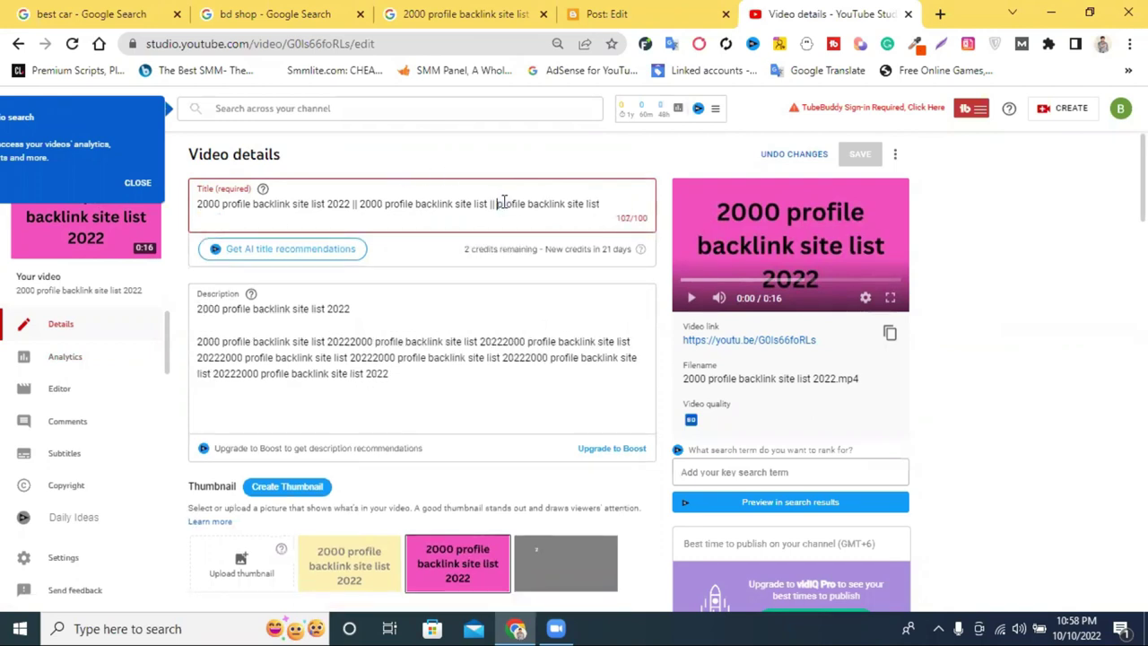
double_click(577, 203)
key(BackSpace)
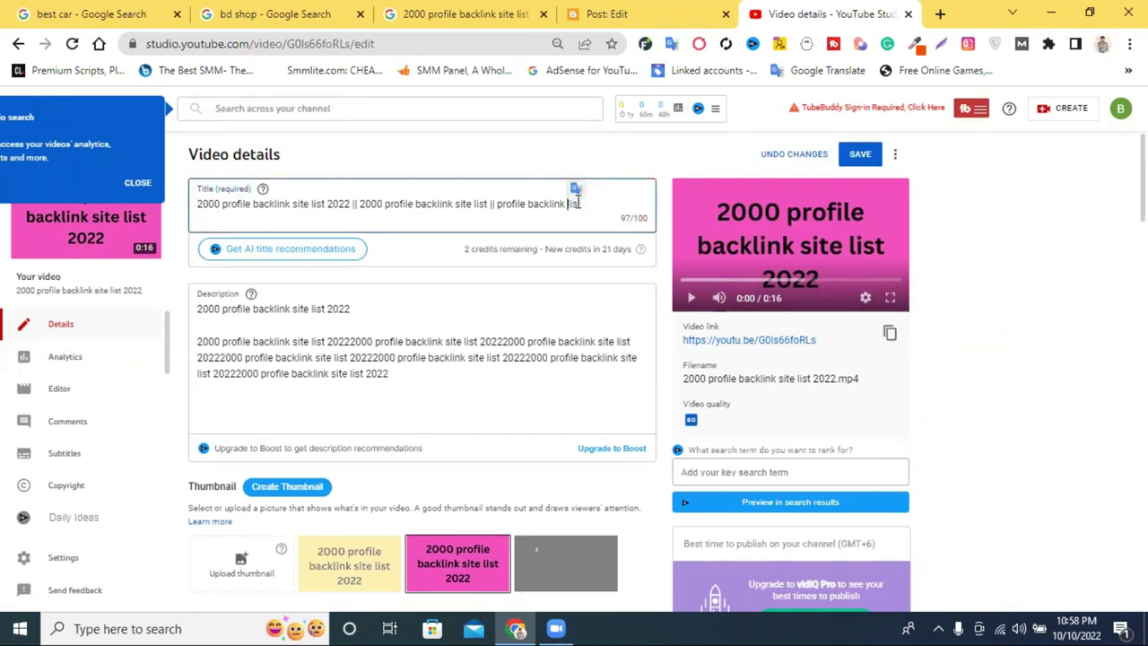
Replace the description's first line with a copy of the full new title and save the video details
triple_click(474, 199)
key(ctrl+c)
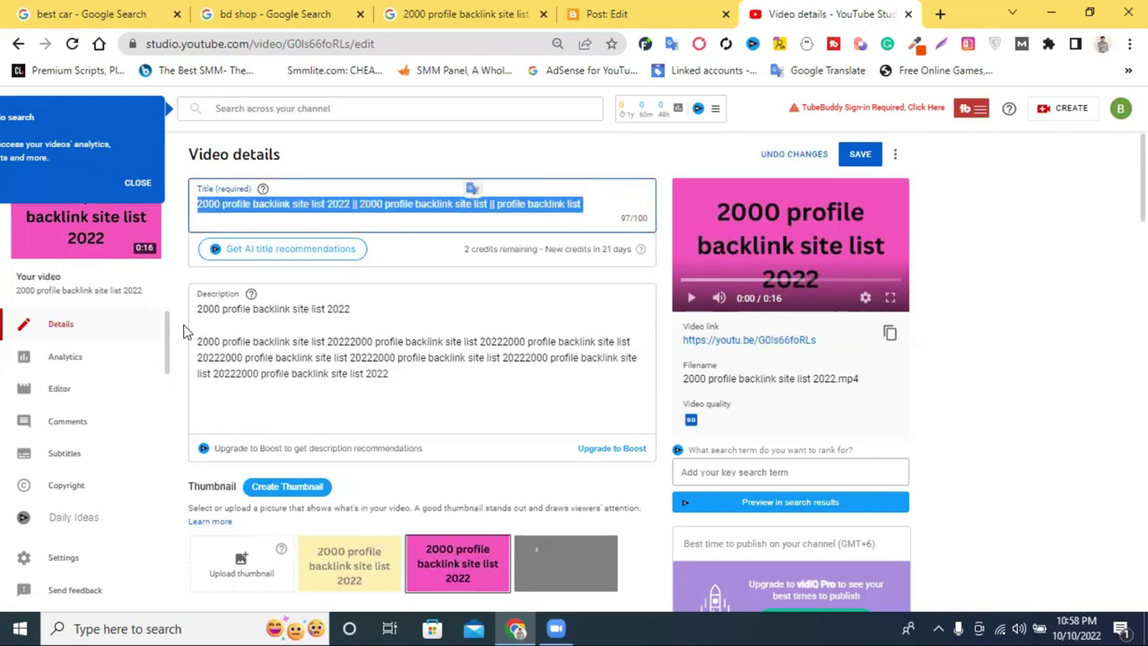
triple_click(336, 308)
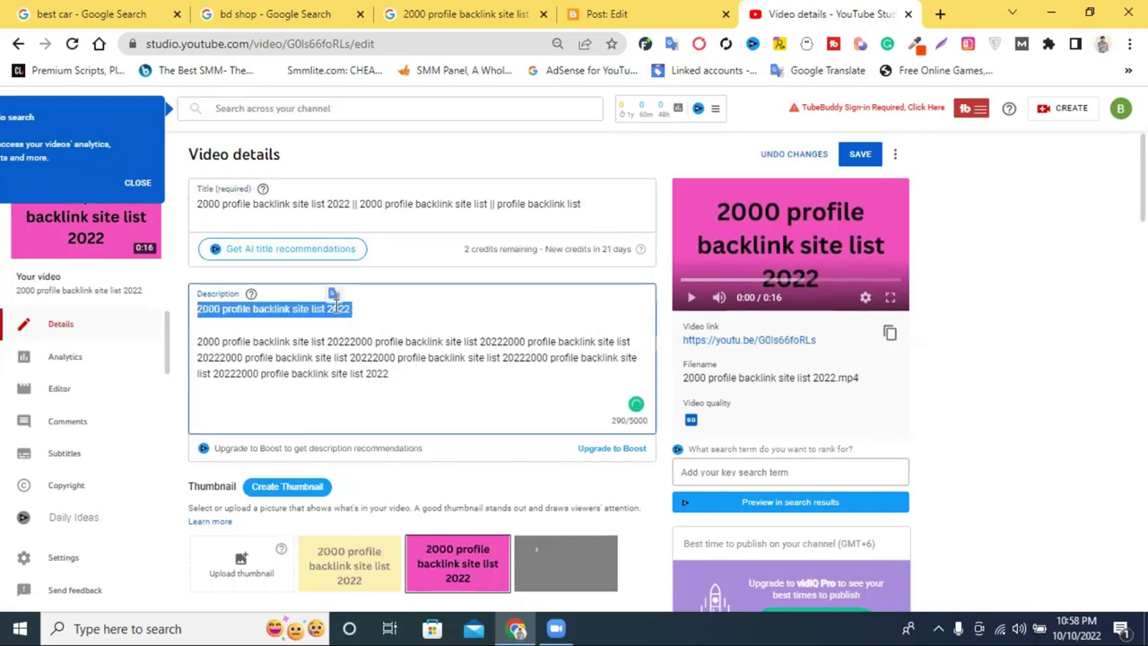
key(ctrl+v)
click(859, 154)
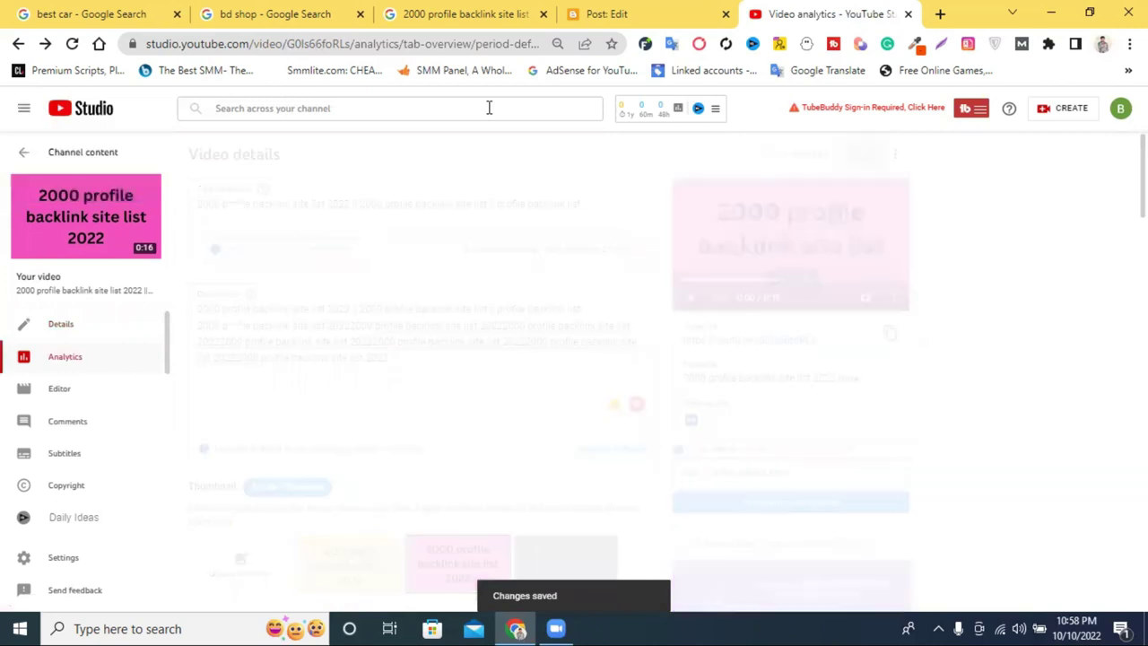
Open the retitled video from the BD SEO EXPERT channel page and give it a like
click(1120, 115)
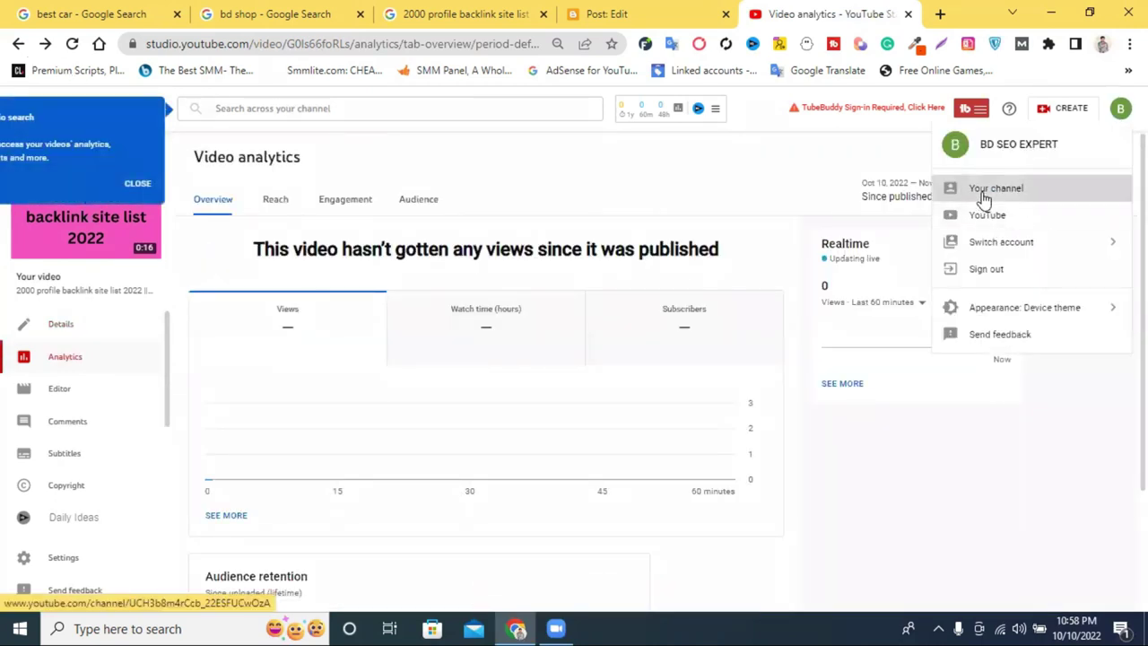
click(984, 196)
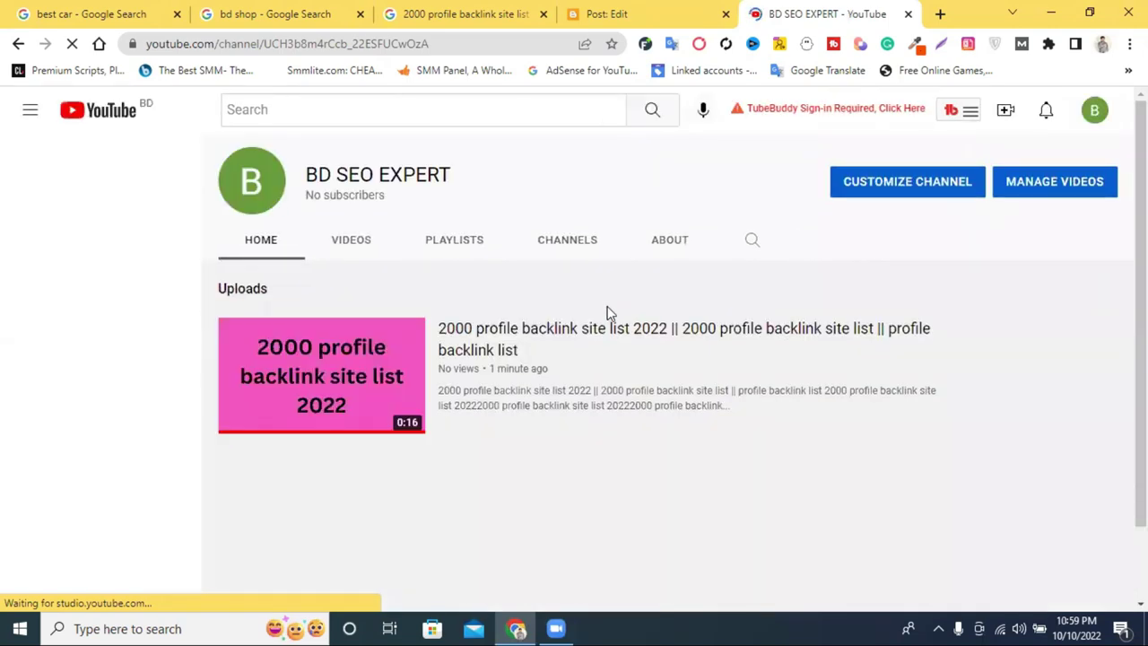
click(489, 336)
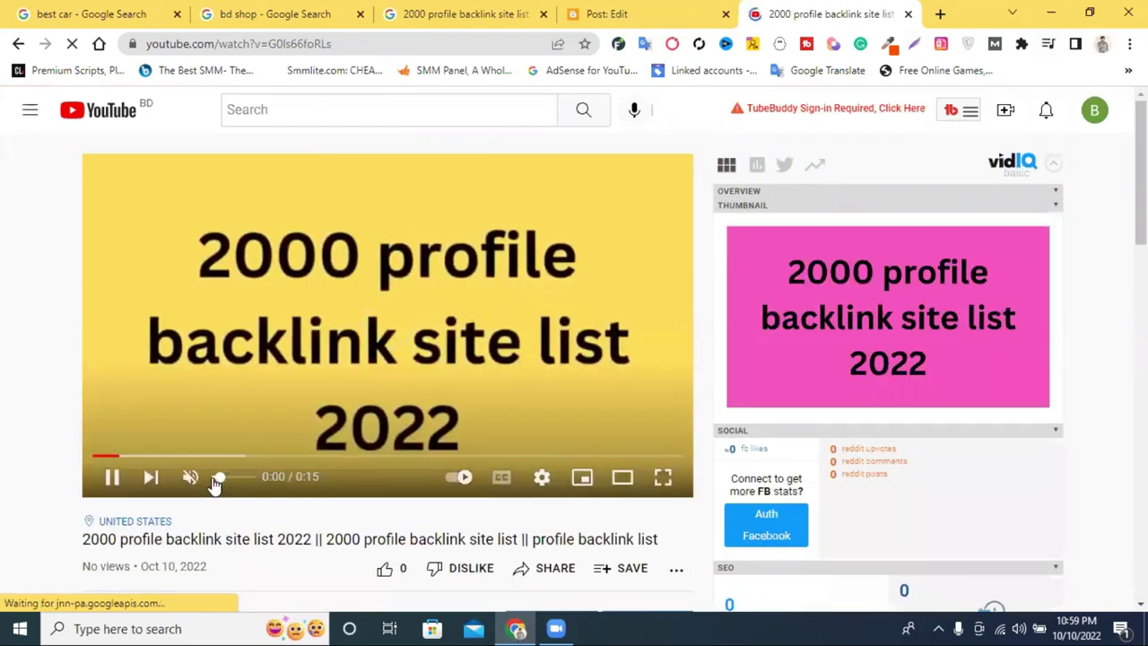
scroll(308, 375, down, 1)
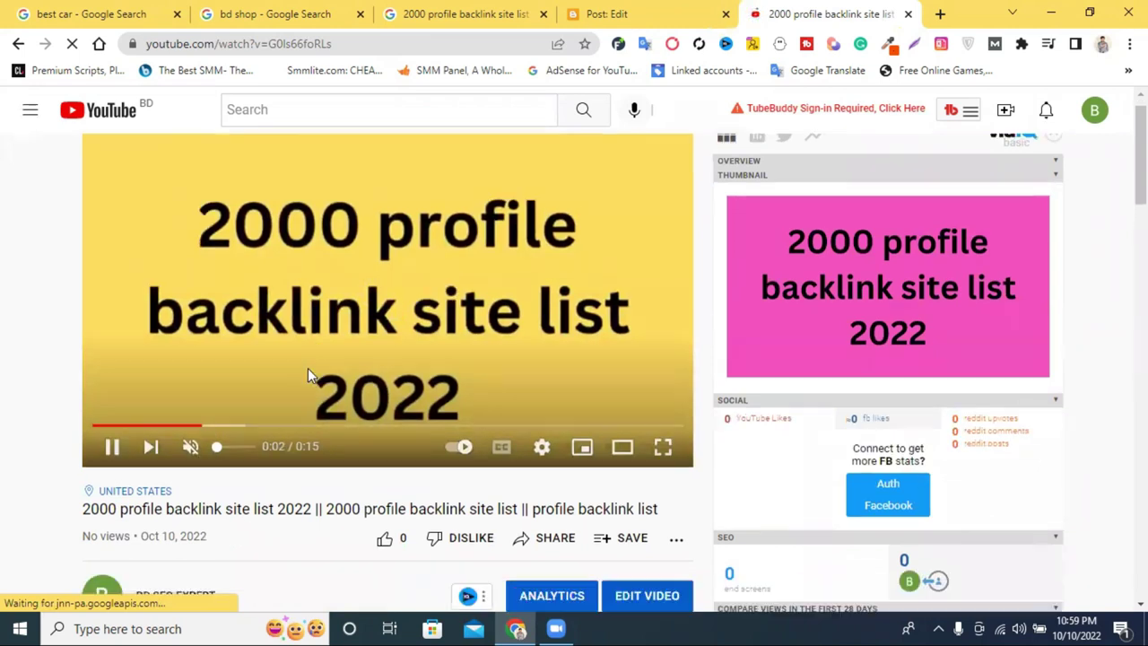
scroll(307, 375, down, 3)
scroll(359, 431, up, 2)
click(384, 484)
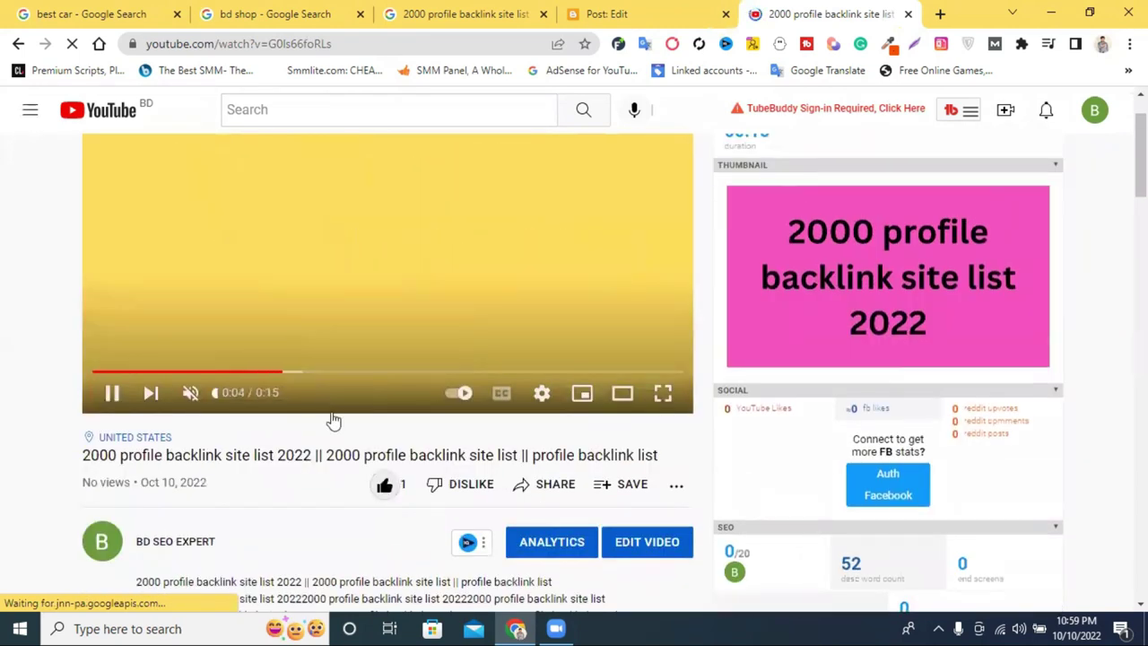
scroll(413, 279, up, 1)
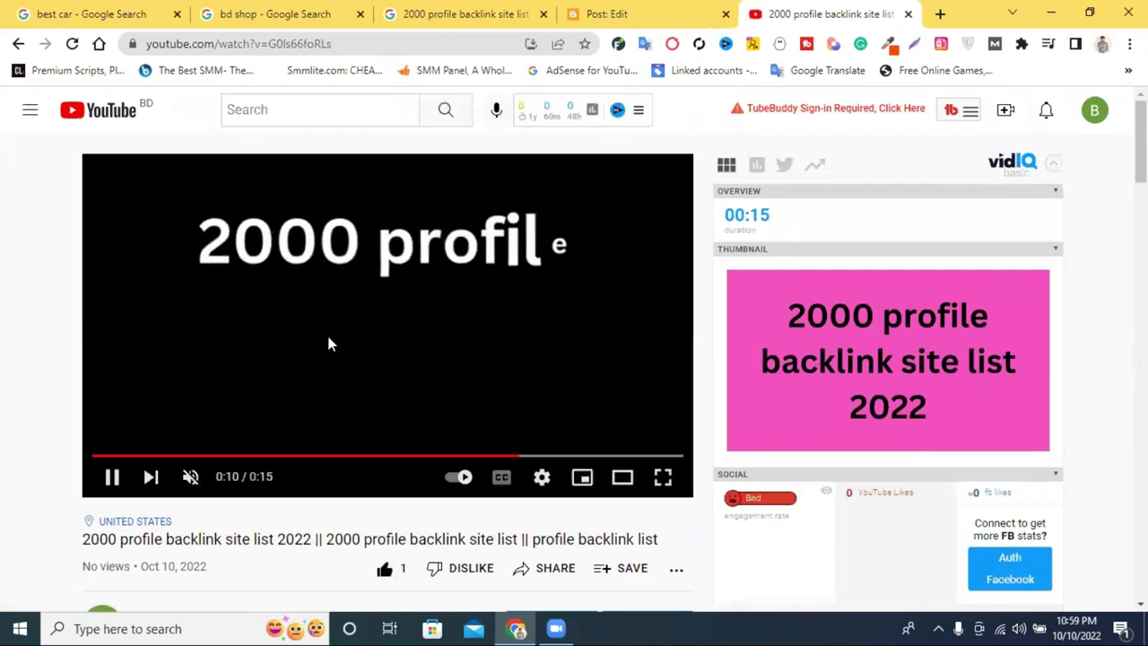
Pause the video and copy its web address from the watch page
key(space)
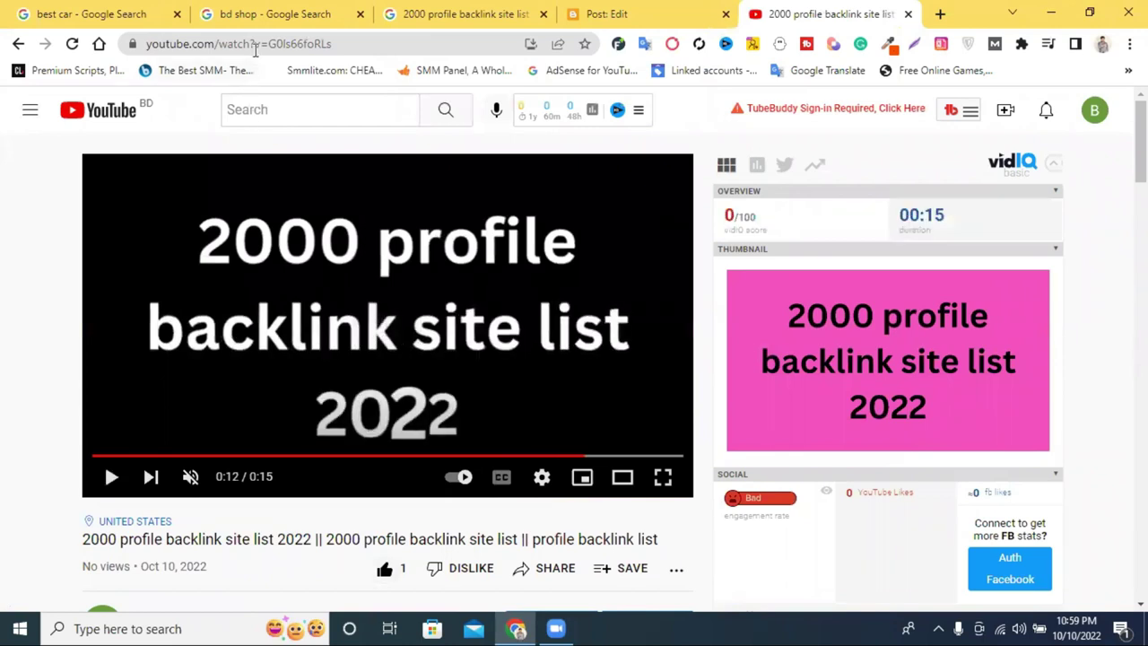
click(256, 45)
right_click(256, 45)
click(333, 140)
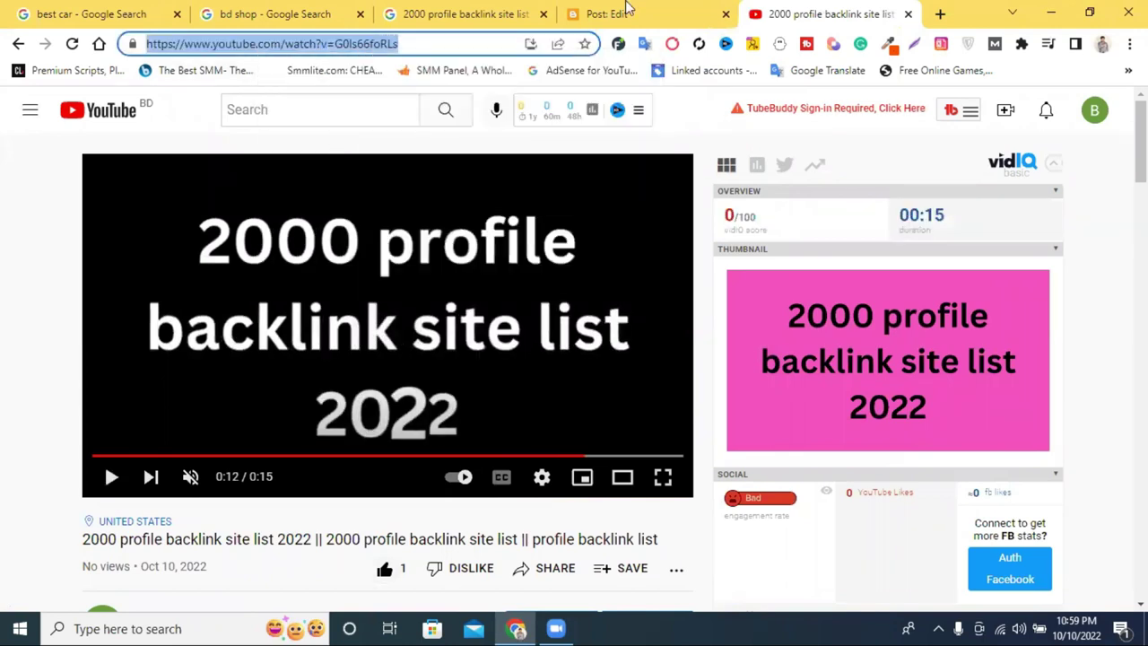
In the Blogger post, find the YouTube video by its copied web address and embed it above the existing text line
click(619, 14)
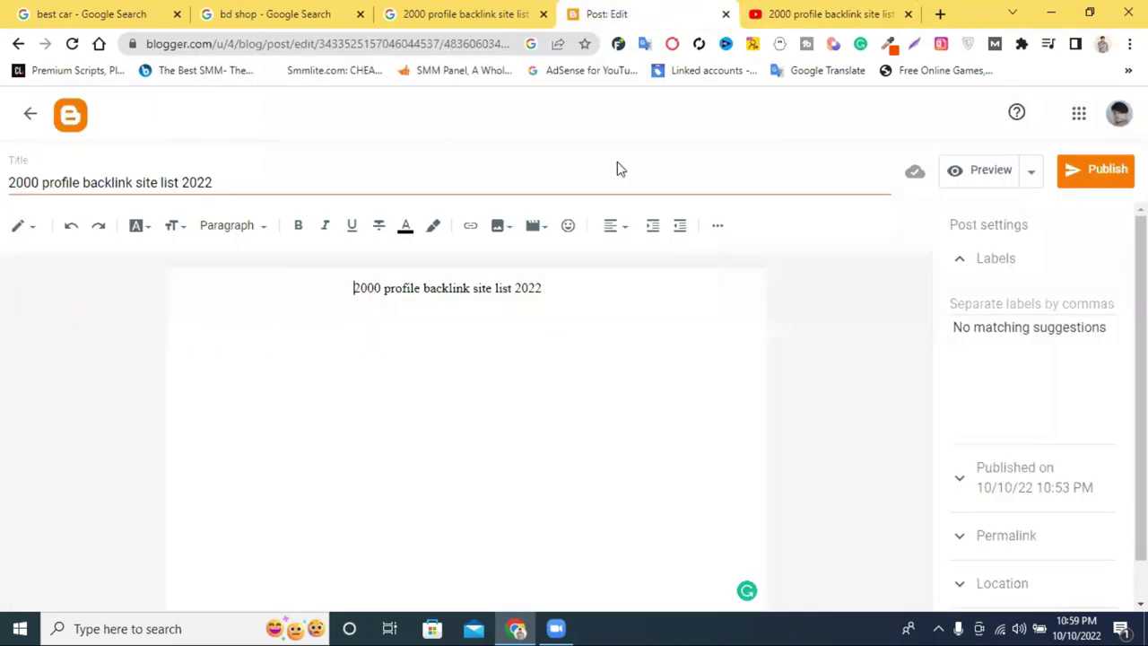
click(536, 227)
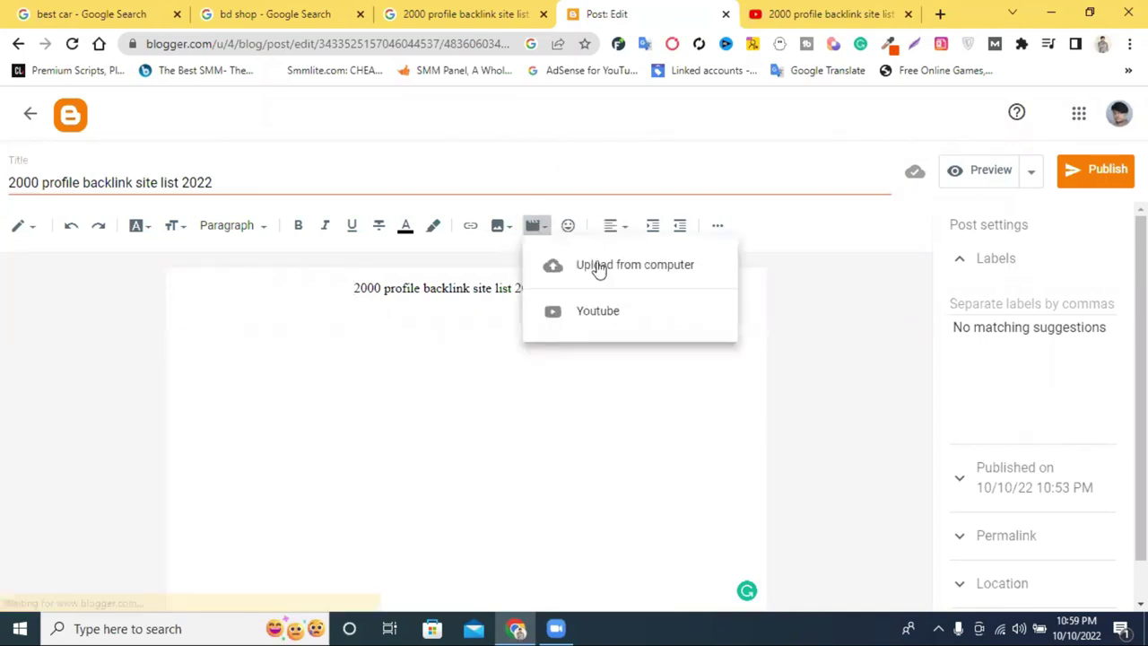
click(608, 312)
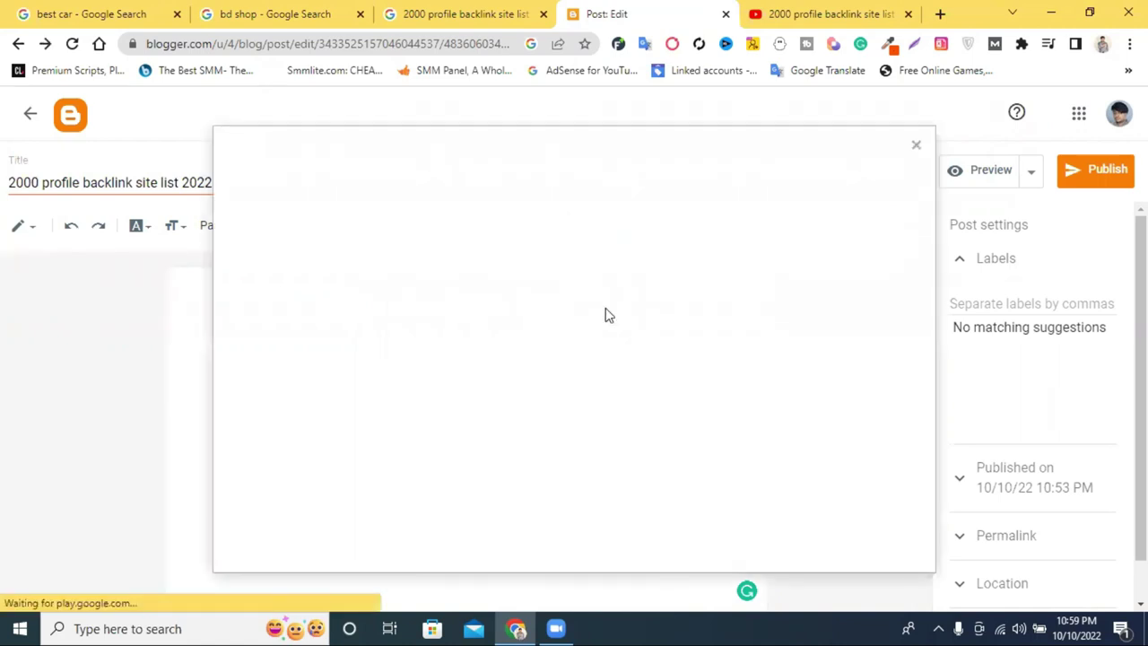
click(345, 209)
click(372, 235)
key(ctrl+v)
click(663, 248)
click(444, 348)
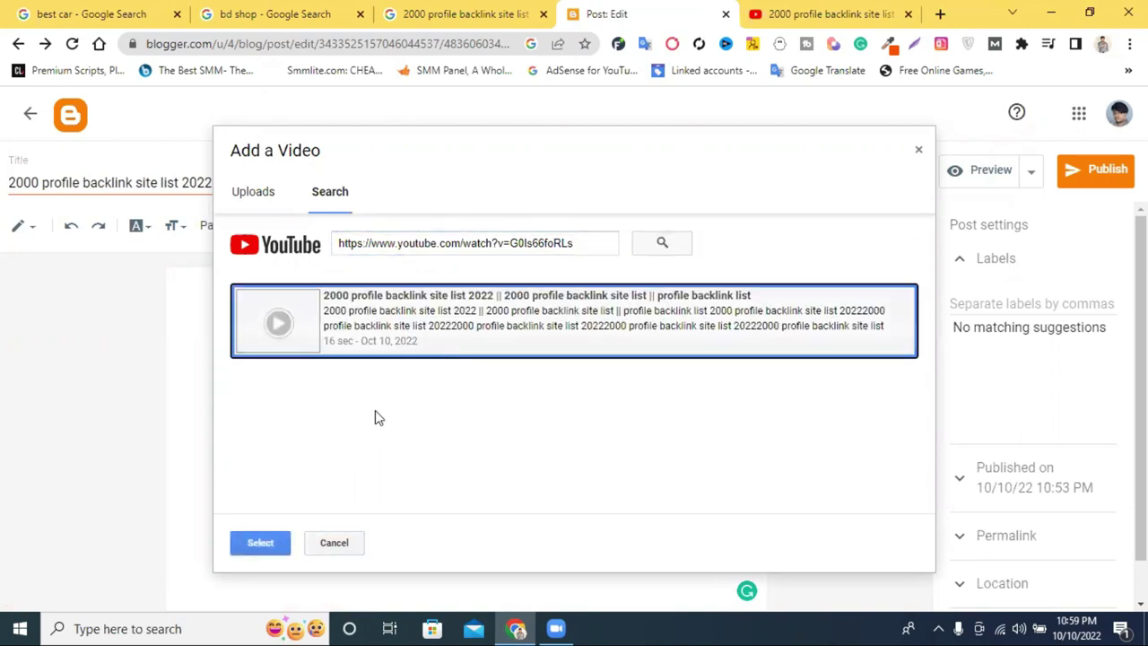
click(261, 543)
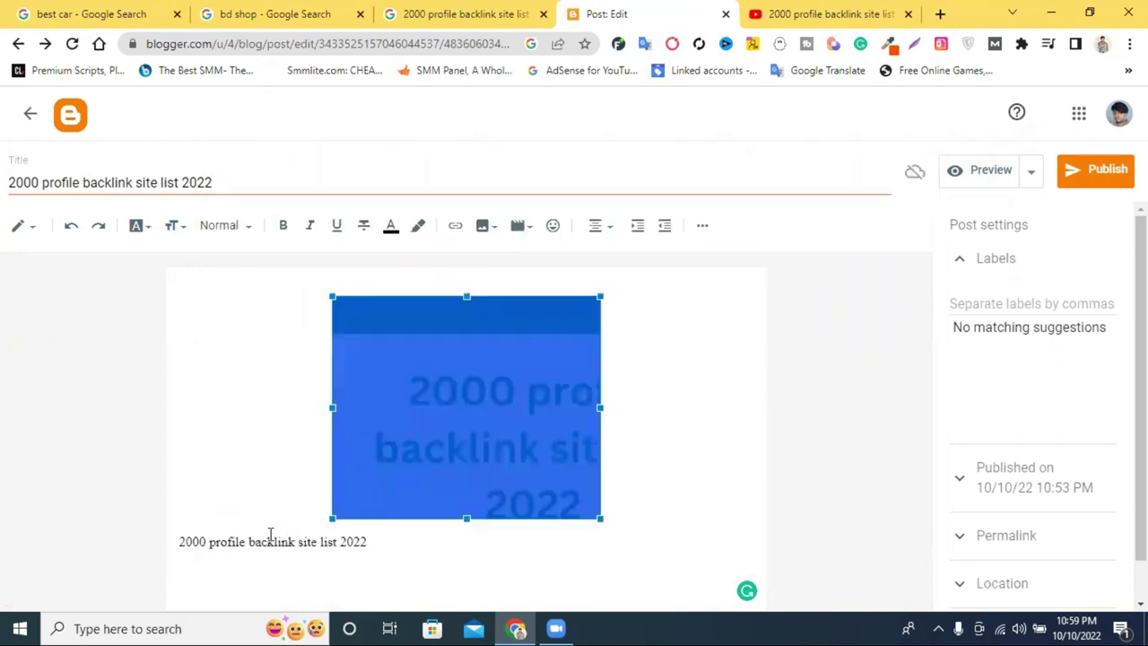
click(655, 378)
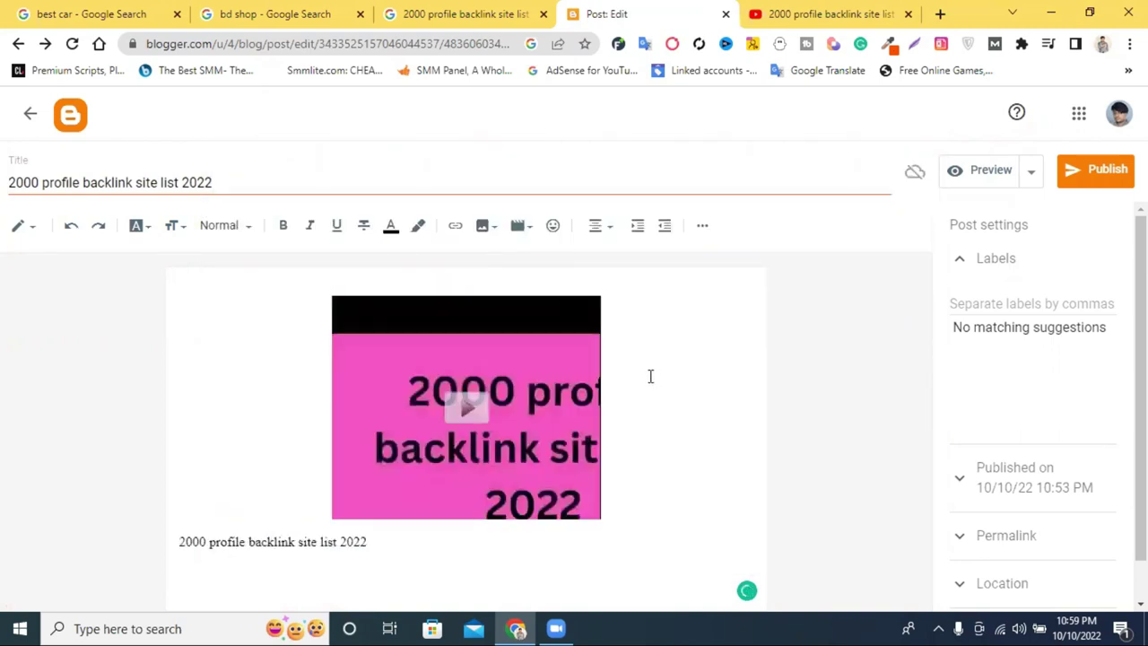
Copy the line "2000 profile backlink site list 2022" from below the video and paste it above the video
triple_click(262, 542)
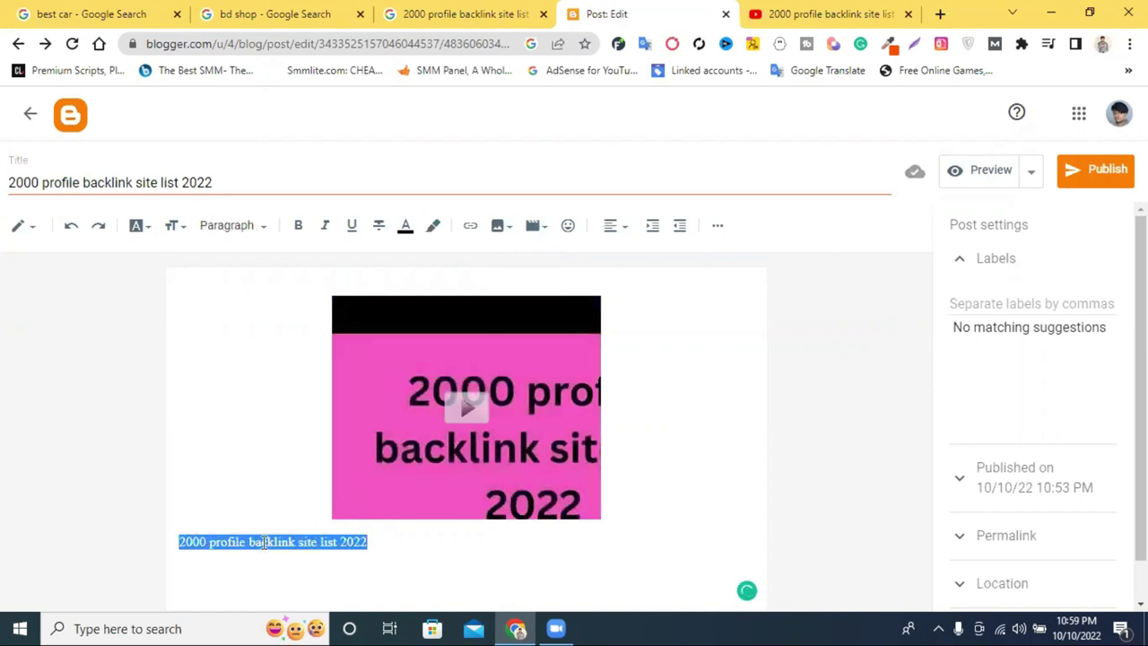
click(334, 288)
key(Return)
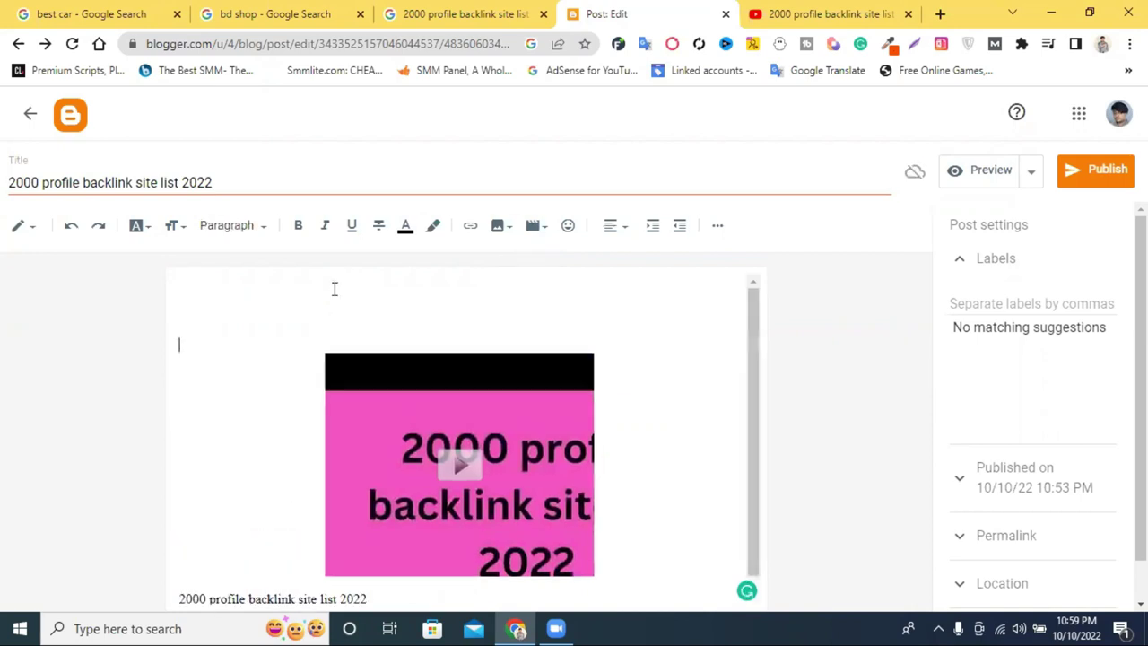
key(ctrl+v)
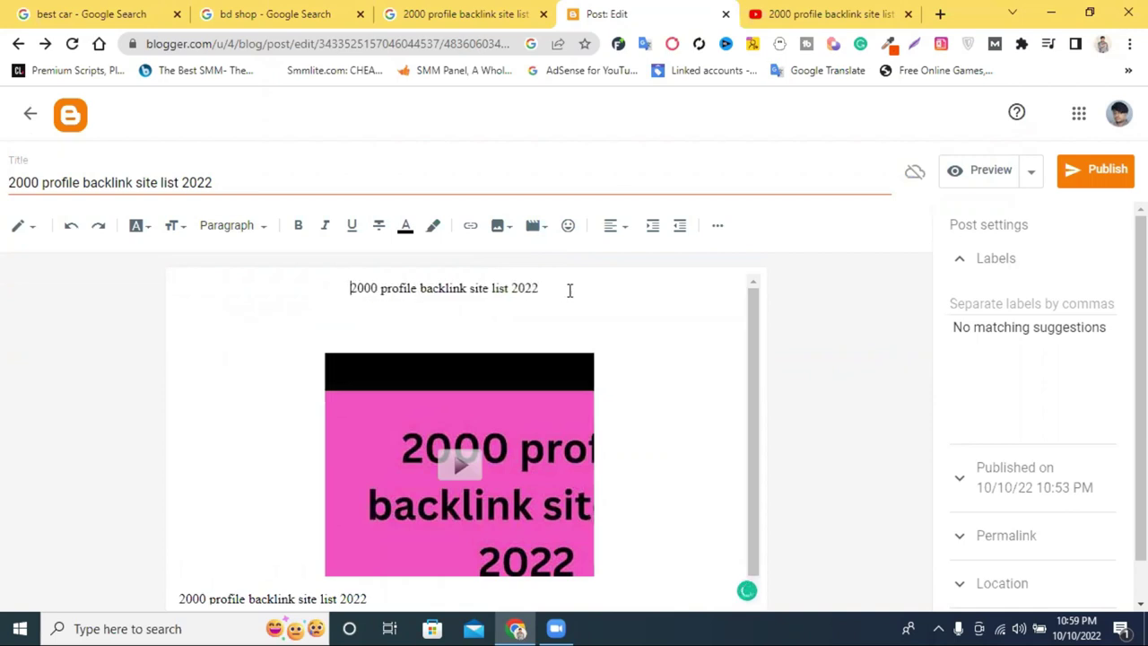
Make the line above the video bold and give it the Heading style
drag(561, 287, 381, 291)
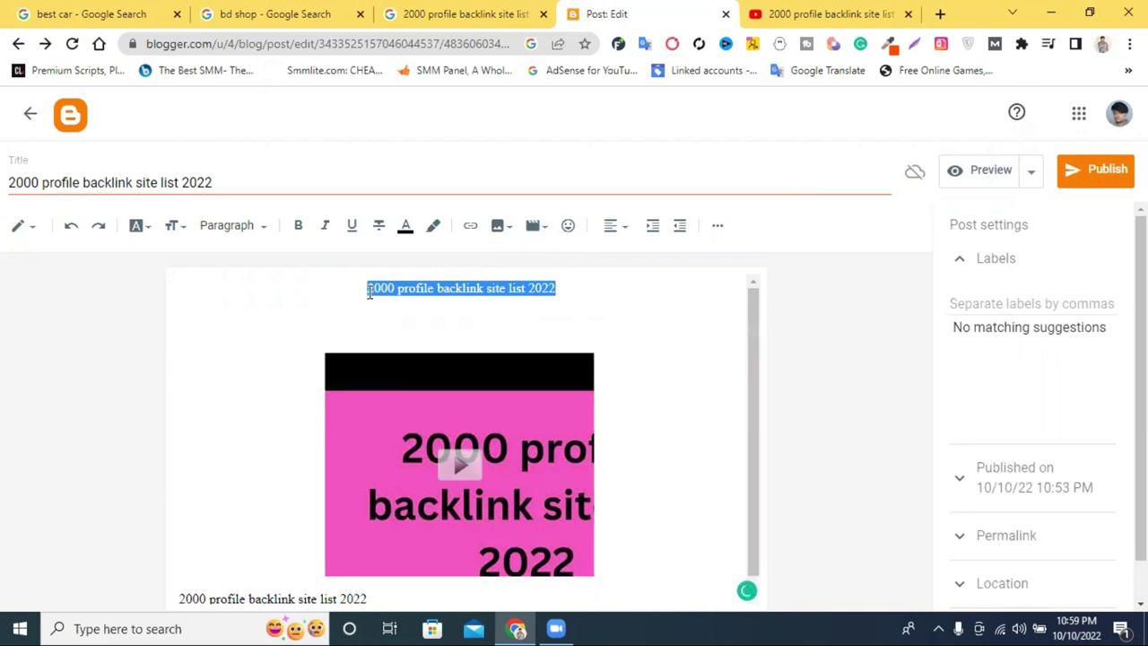
click(298, 226)
click(249, 232)
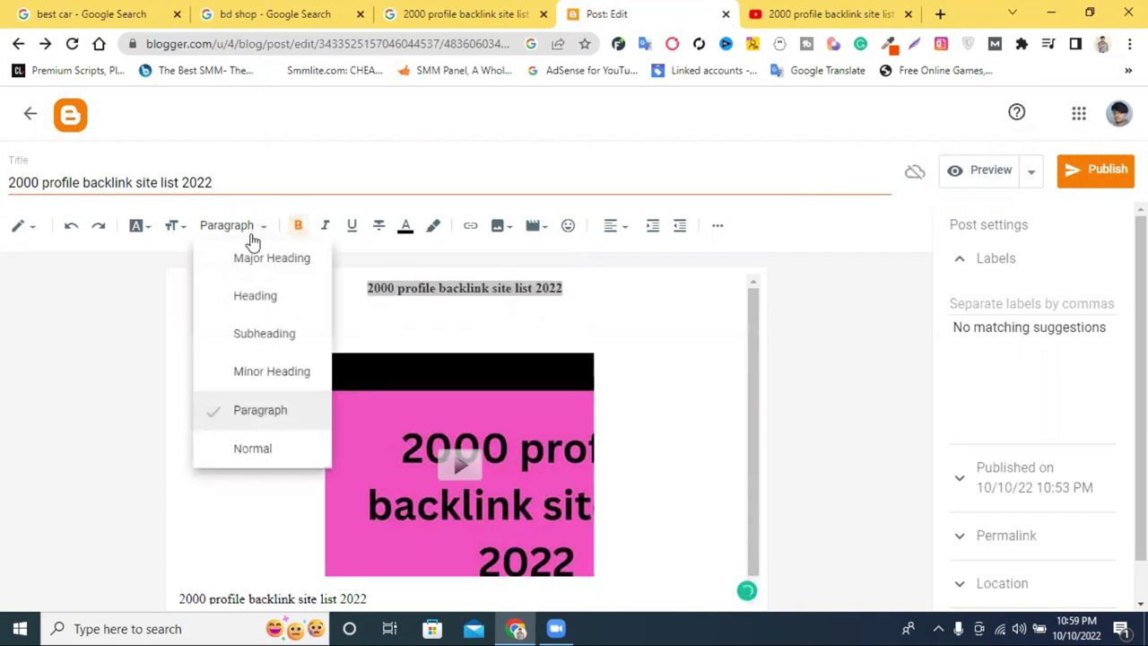
click(262, 299)
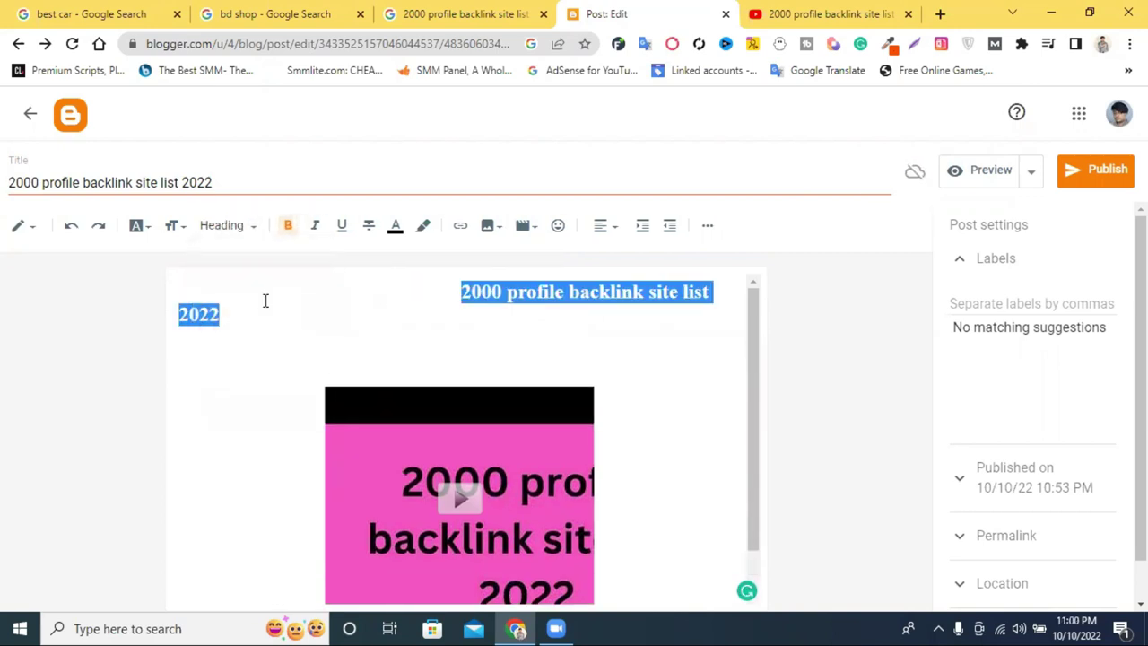
Delete the extra spaces before the heading so it fits on one line, roughly centred above the video
click(460, 289)
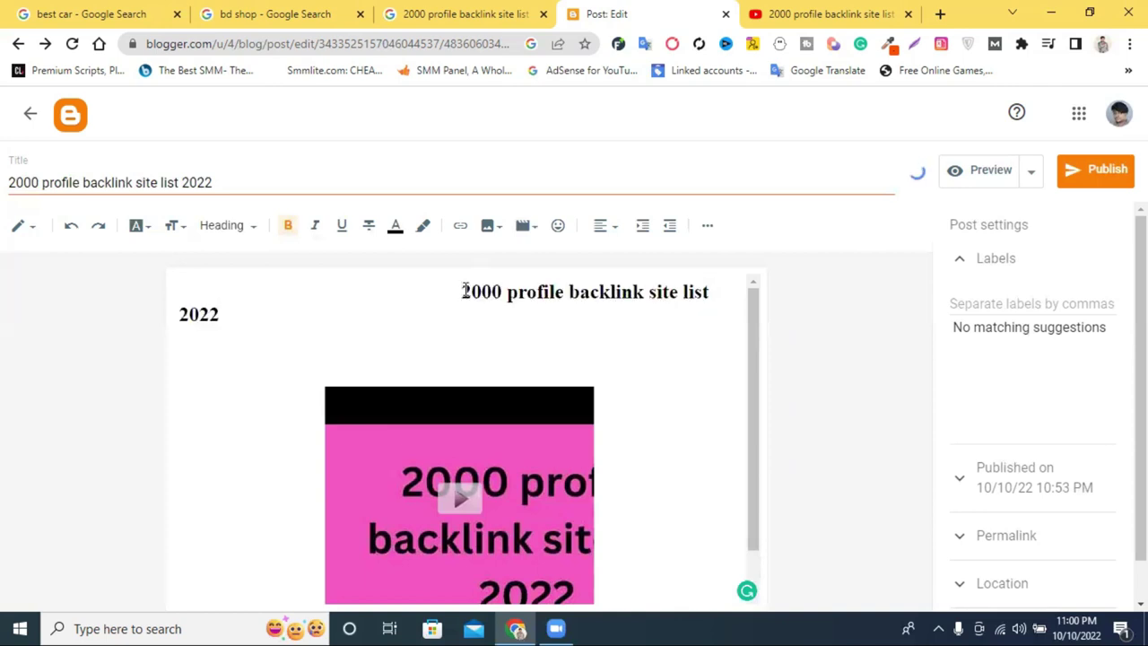
key(BackSpace)
key(BackSpace)
key(BackSpace)
key(BackSpace)
key(BackSpace)
key(BackSpace)
key(BackSpace)
key(BackSpace)
key(BackSpace)
key(BackSpace)
key(BackSpace)
key(BackSpace)
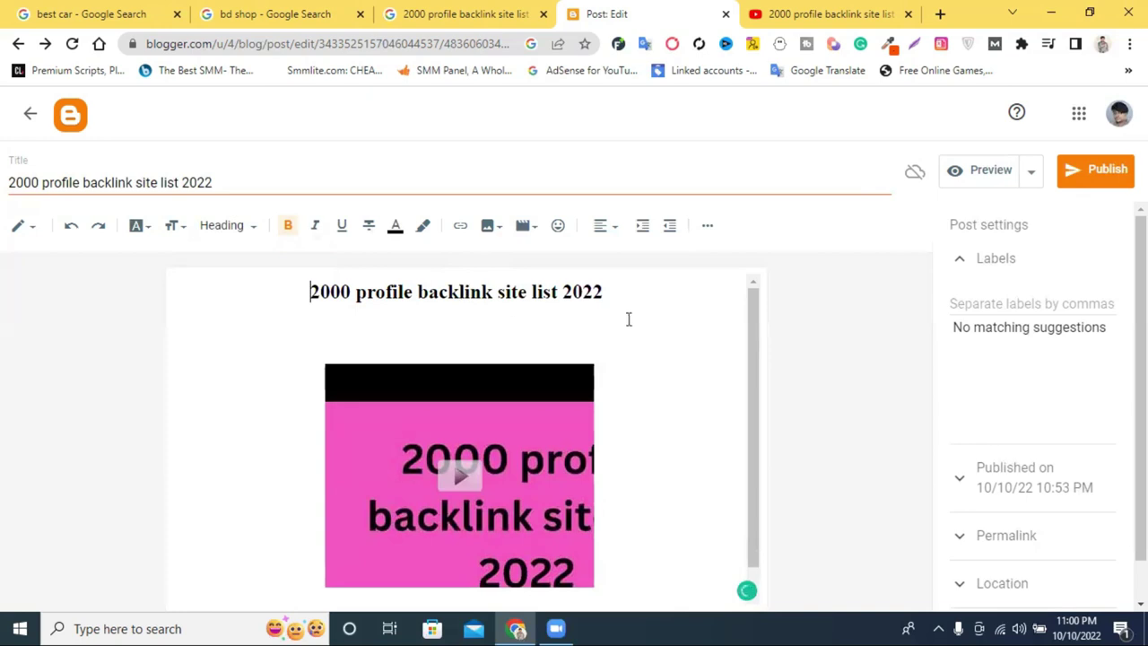
scroll(636, 300, down, 1)
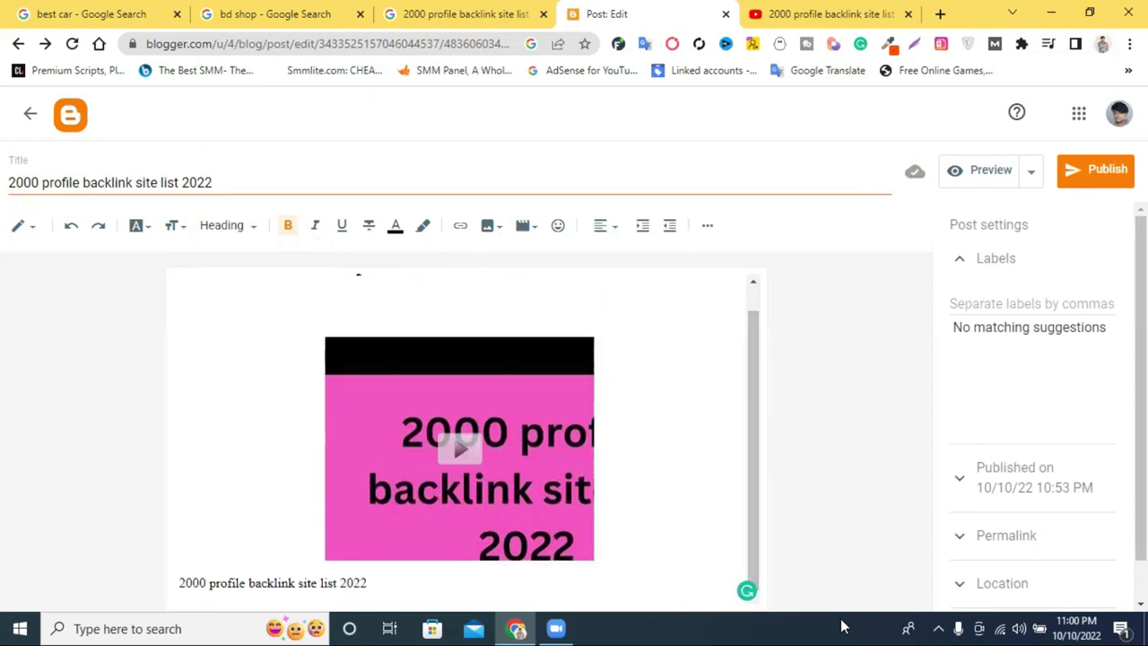
Copy the video's web address again from its YouTube watch page and return to the Blogger post
triple_click(305, 583)
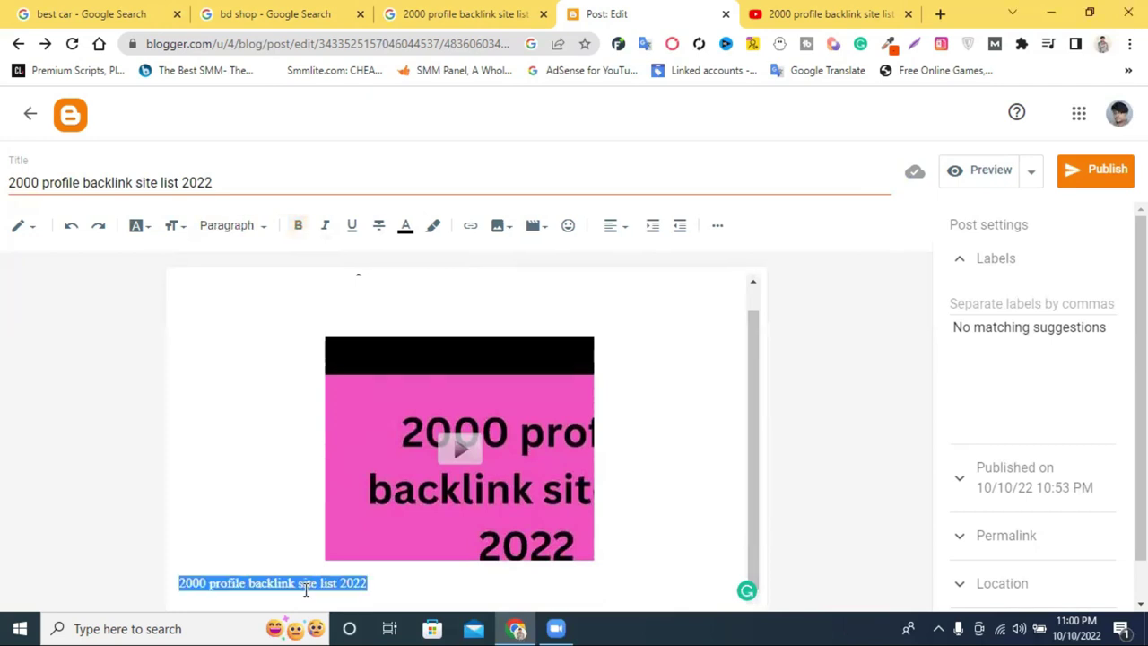
click(194, 519)
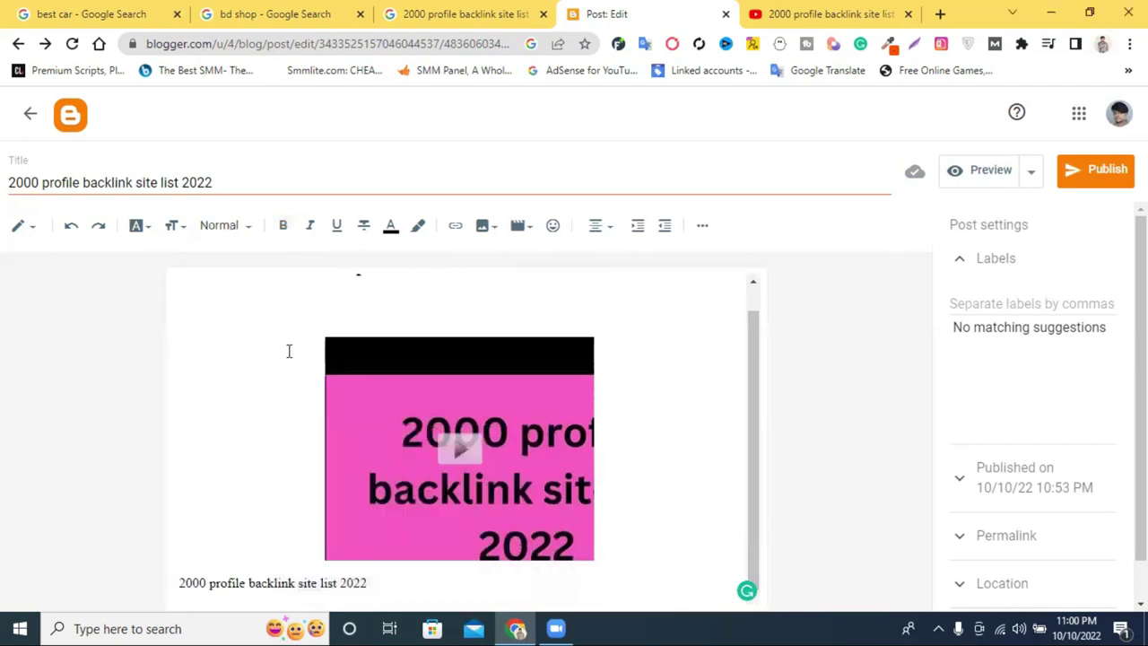
click(810, 11)
click(288, 44)
right_click(289, 44)
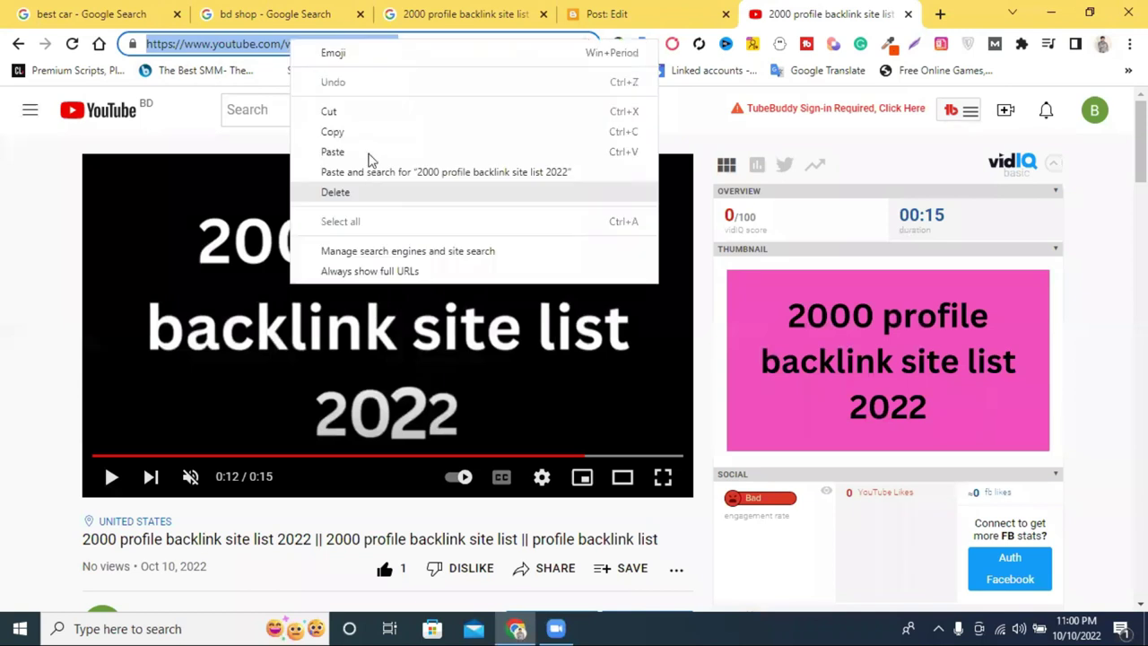
click(374, 132)
click(607, 14)
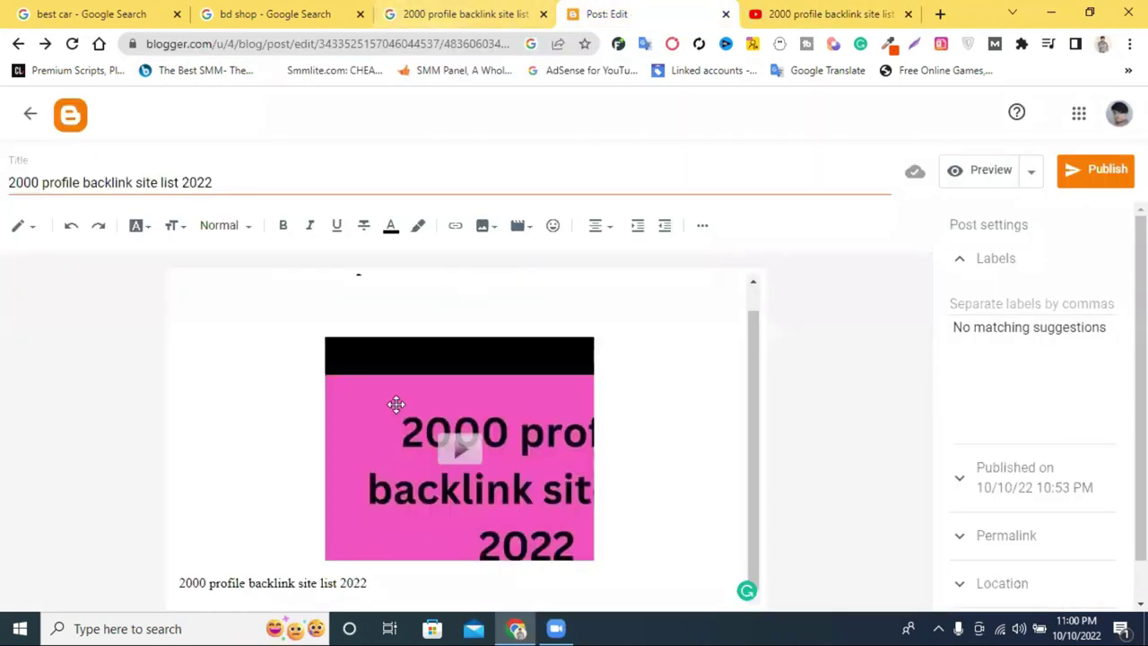
Link the line below the video to the copied YouTube address, with new-window opening and the rel=nofollow attribute
drag(366, 584, 182, 567)
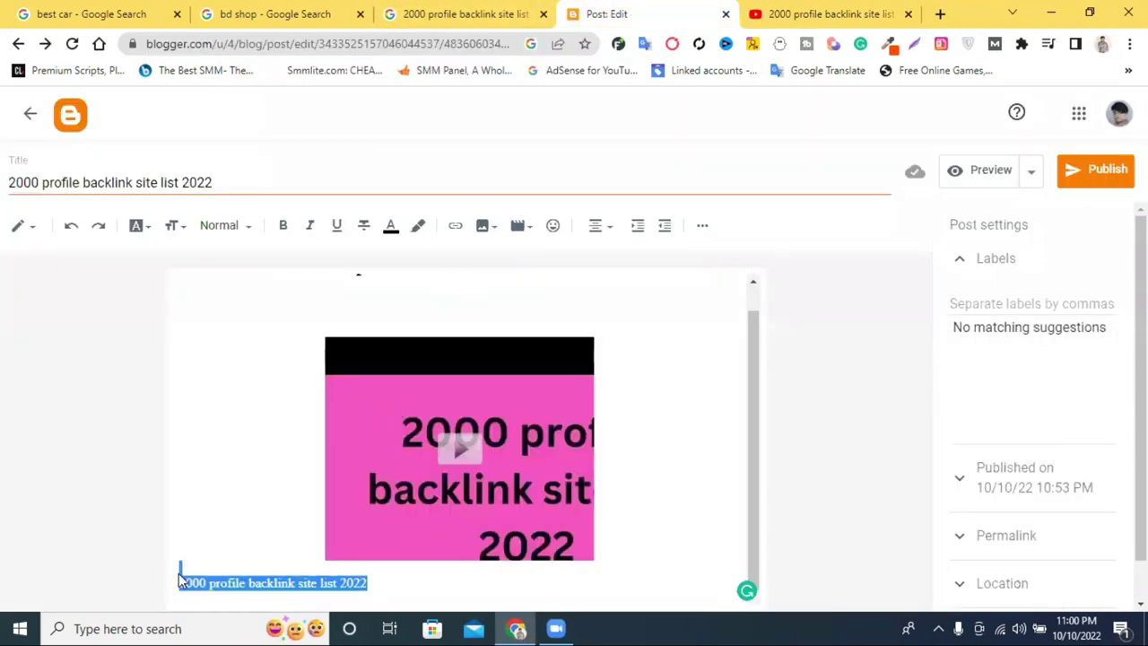
click(456, 227)
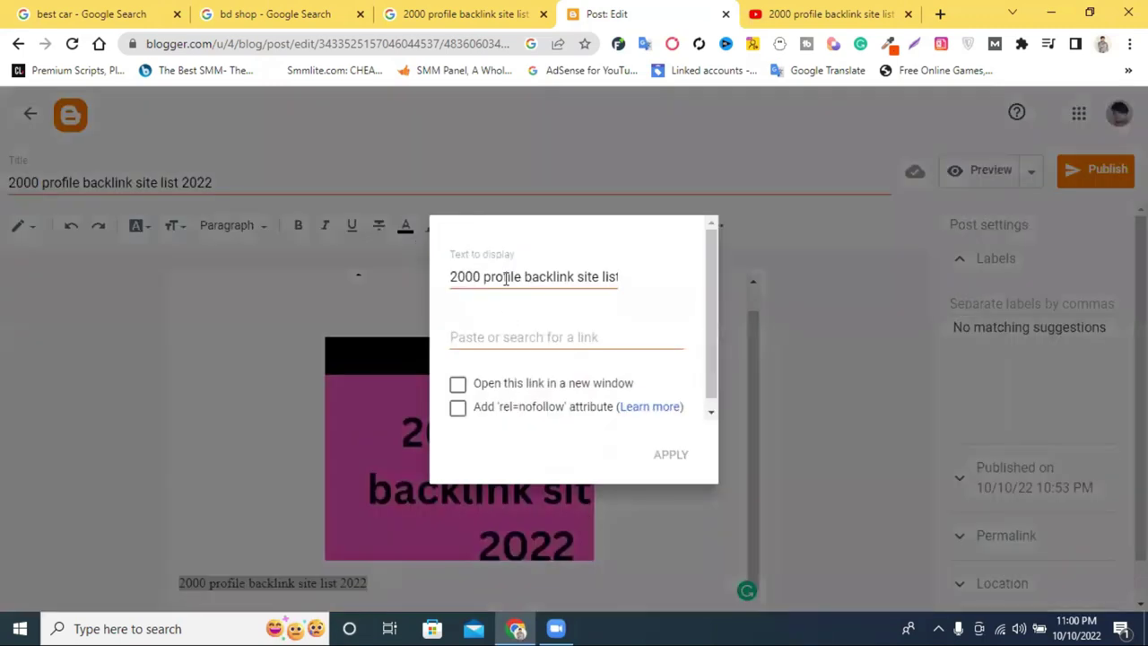
click(493, 348)
key(ctrl+v)
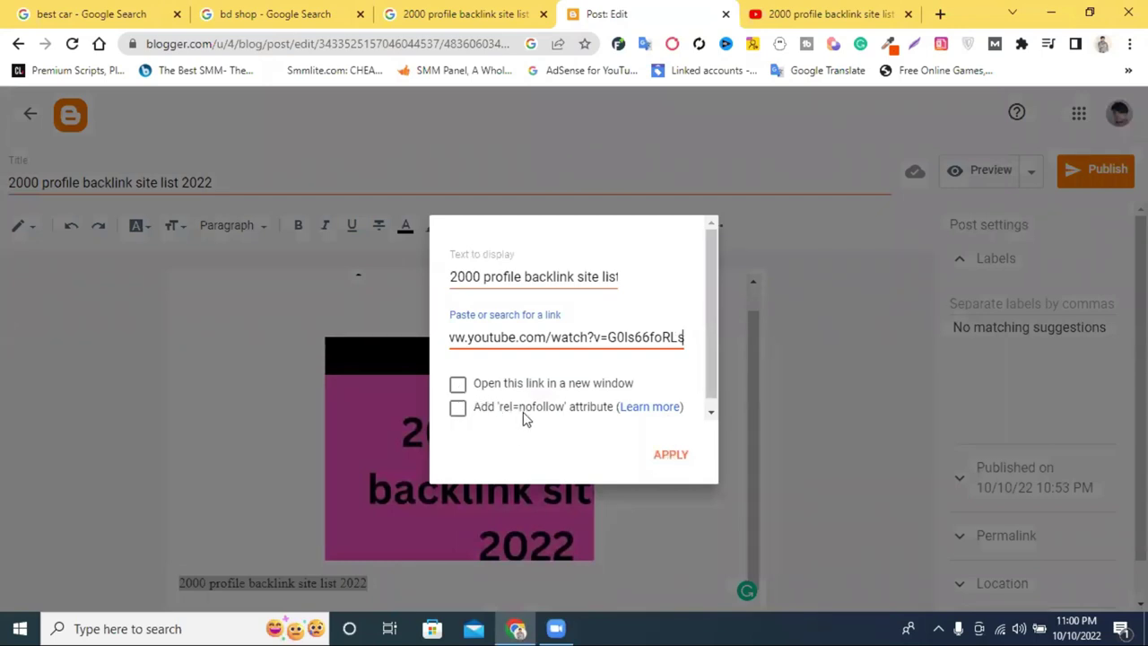
click(458, 385)
click(459, 408)
click(673, 458)
Copy the linked line below the video and paste it repeatedly in a new paragraph beneath to build a long block
click(382, 581)
double_click(380, 581)
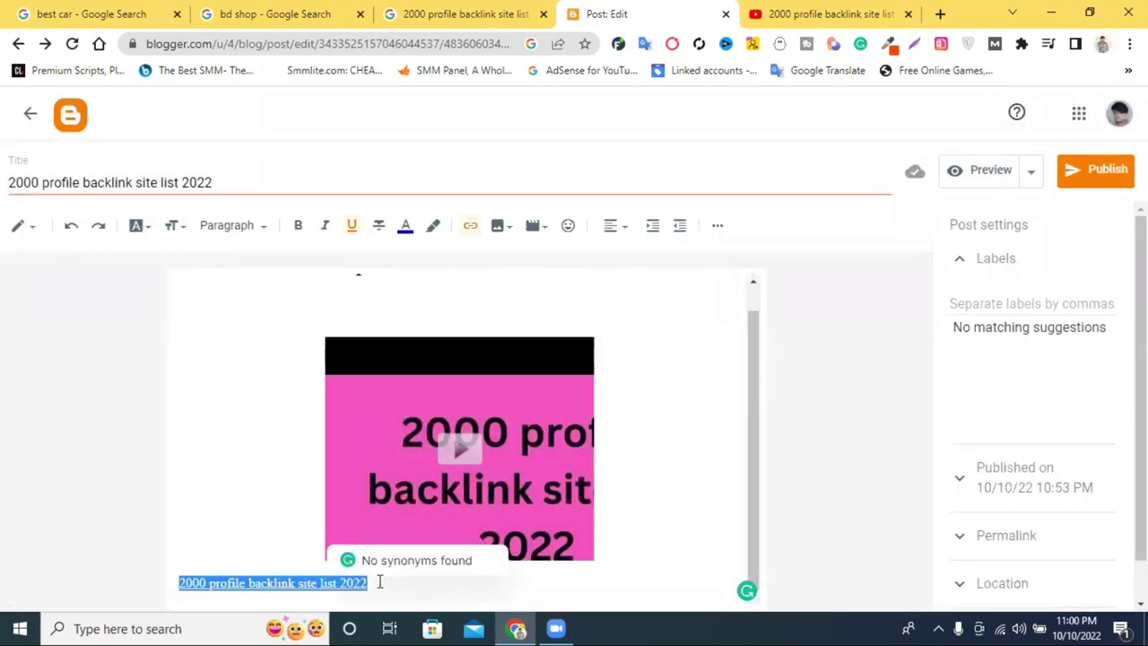
click(379, 581)
key(Return)
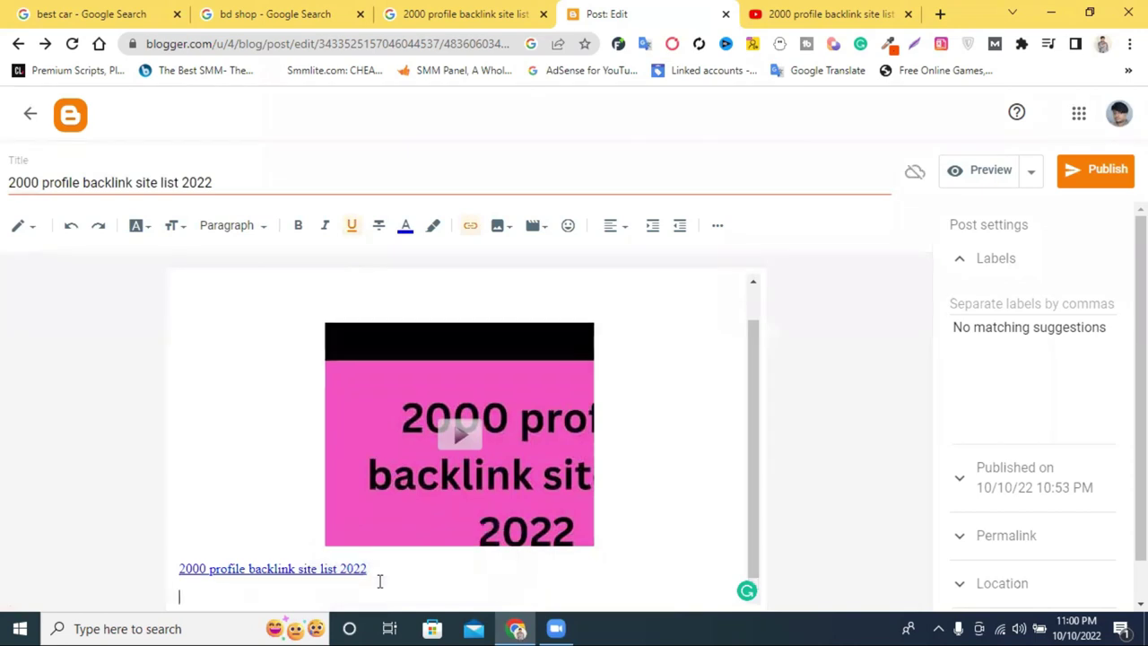
key(ctrl+v)
key(ctrl+v)
key(ctrl+v)
key(ctrl+v)
key(ctrl+v)
key(ctrl+v)
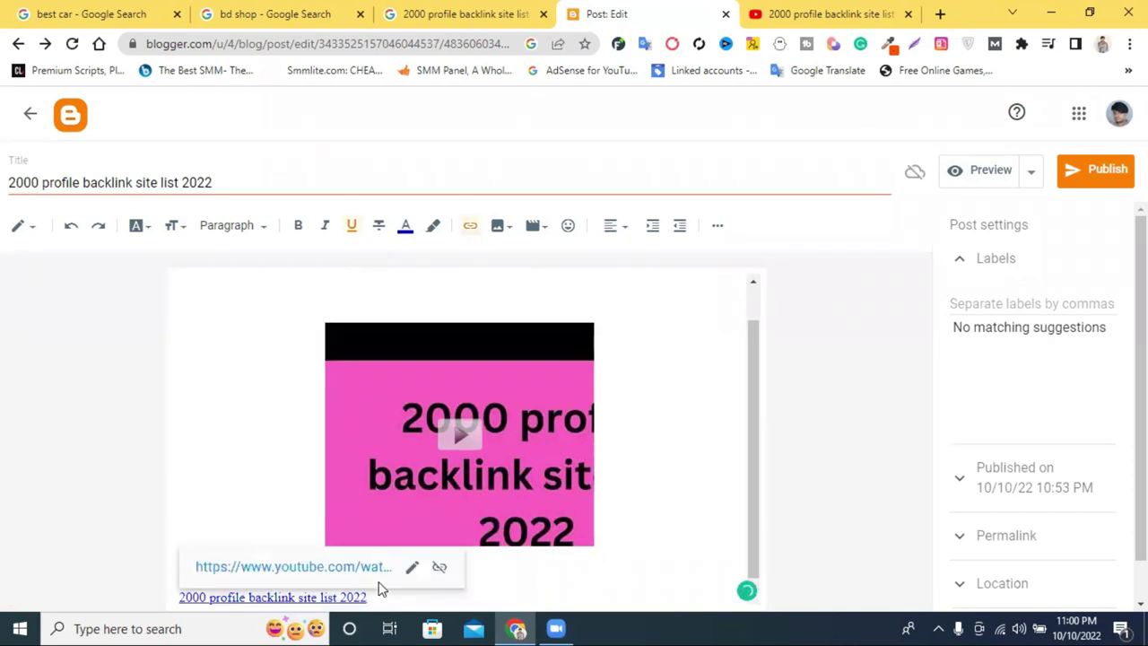
key(ctrl+v)
key(ctrl+v)
key(ctrl+v)
key(ctrl+v)
key(ctrl+v)
key(ctrl+v)
key(ctrl+v)
key(ctrl+v)
key(ctrl+v)
key(ctrl+v)
key(ctrl+v)
key(ctrl+v)
key(ctrl+v)
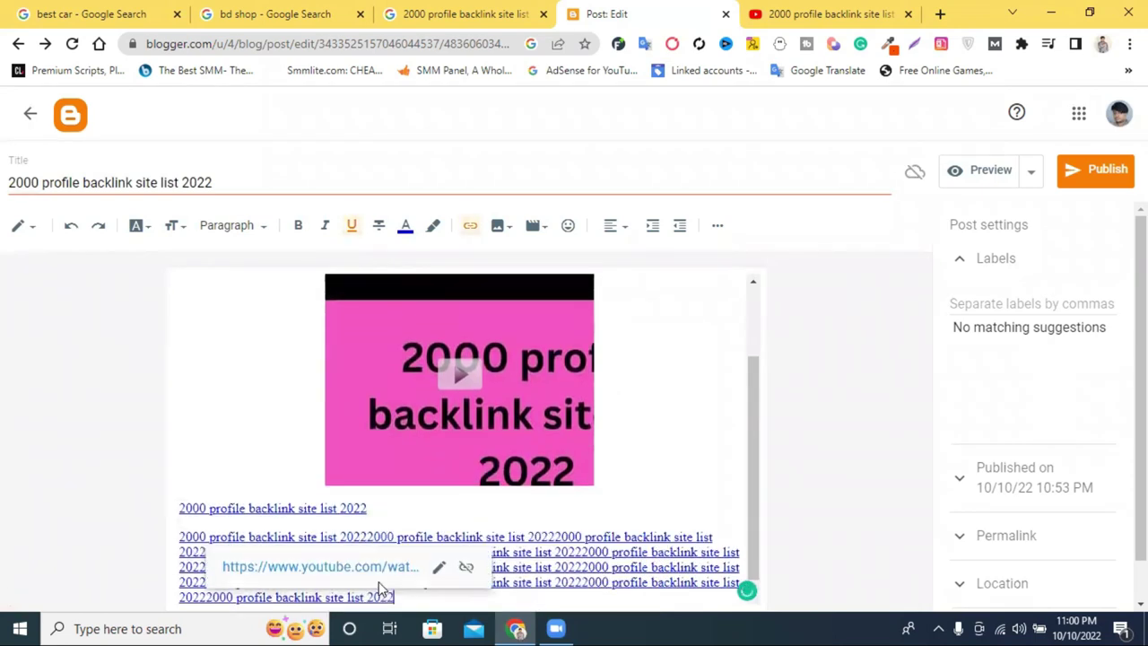
key(ctrl+v)
key(ctrl+v)
key(ctrl+v)
key(ctrl+v)
key(ctrl+v)
key(ctrl+v)
key(ctrl+v)
key(ctrl+v)
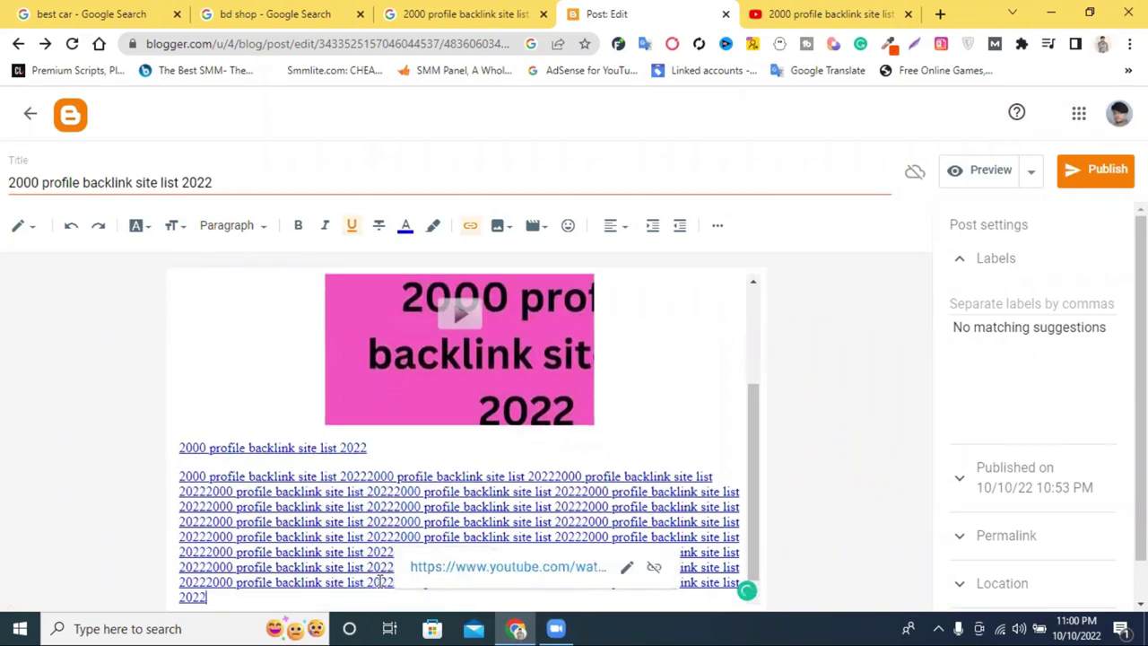
key(ctrl+v)
key(ctrl+v)
key(ctrl+v)
key(ctrl+v)
key(ctrl+v)
key(ctrl+v)
key(ctrl+v)
key(ctrl+v)
key(ctrl+v)
key(ctrl+v)
key(ctrl+v)
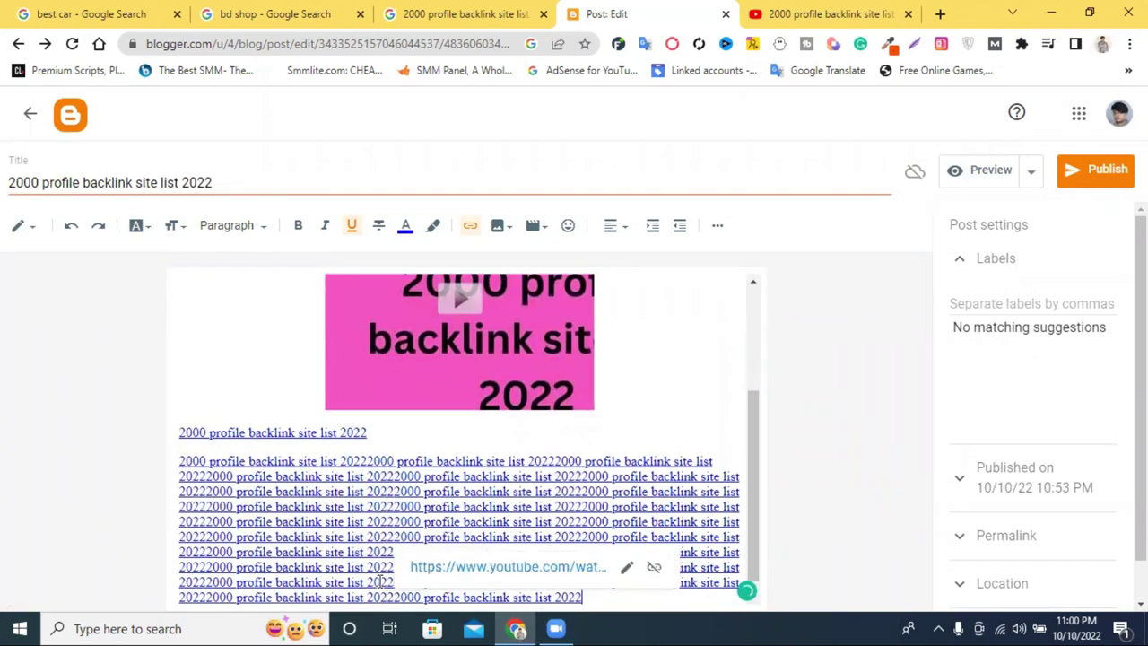
key(ctrl+v)
key(ctrl+v)
key(ctrl+v)
key(ctrl+v)
key(ctrl+v)
key(ctrl+v)
key(ctrl+v)
key(ctrl+v)
key(ctrl+v)
key(ctrl+v)
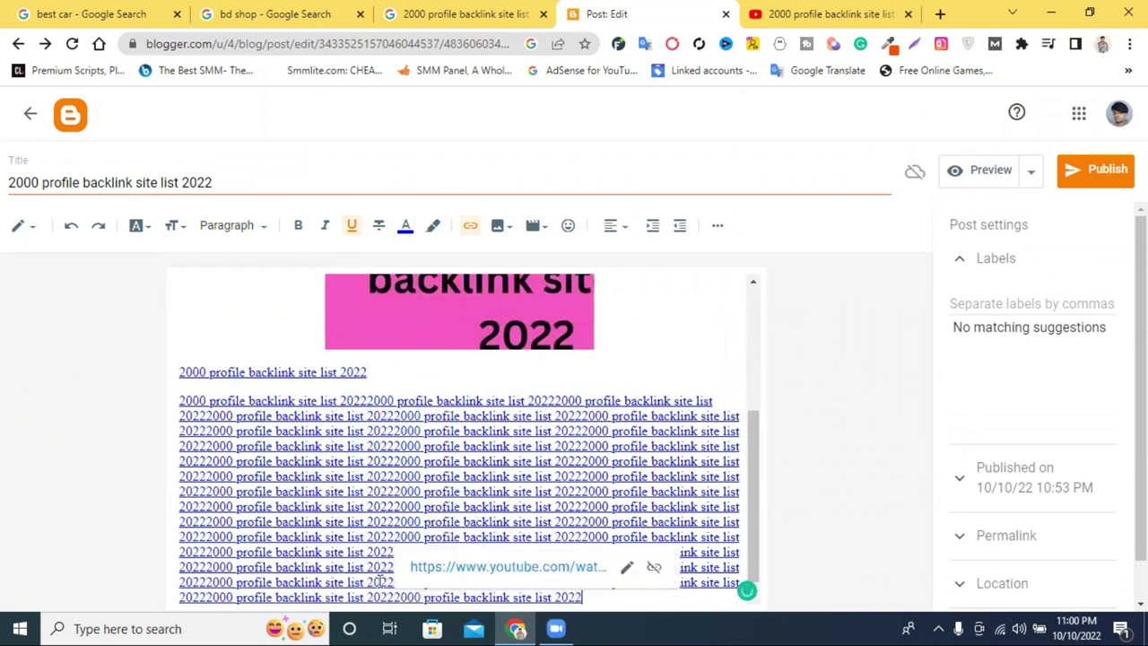
key(ctrl+v)
key(ctrl+v)
key(ctrl+v)
key(ctrl+v)
key(ctrl+v)
key(ctrl+v)
key(ctrl+v)
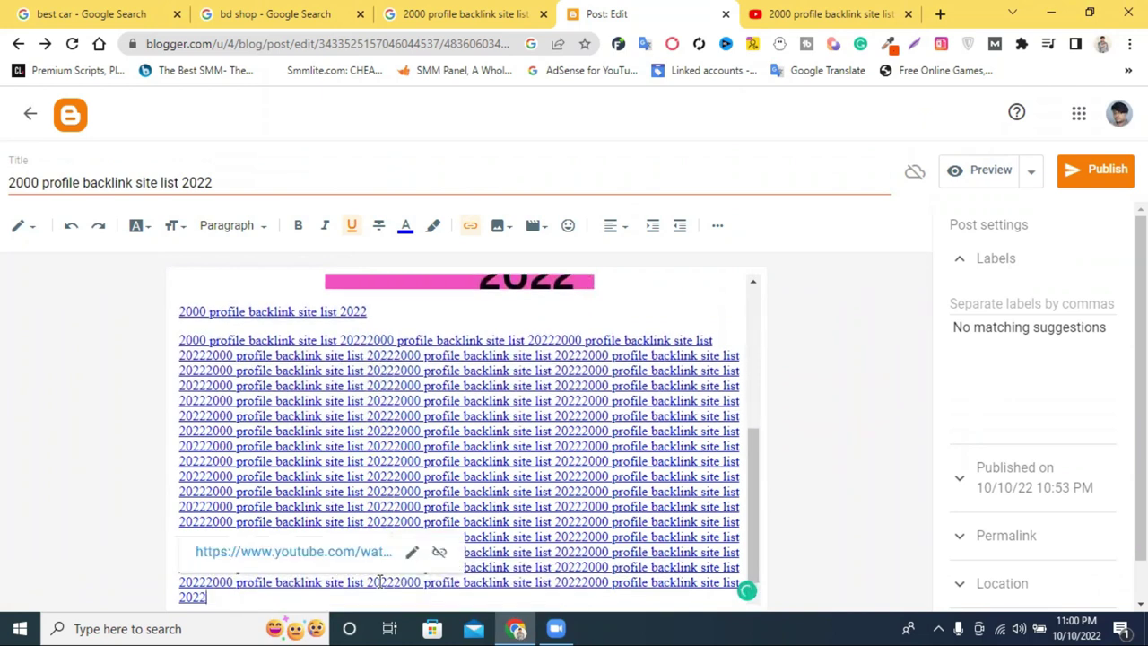
Copy the whole block of linked phrases and paste it several times in a new paragraph below it
scroll(358, 363, up, 3)
scroll(340, 359, down, 3)
drag(180, 325, 665, 583)
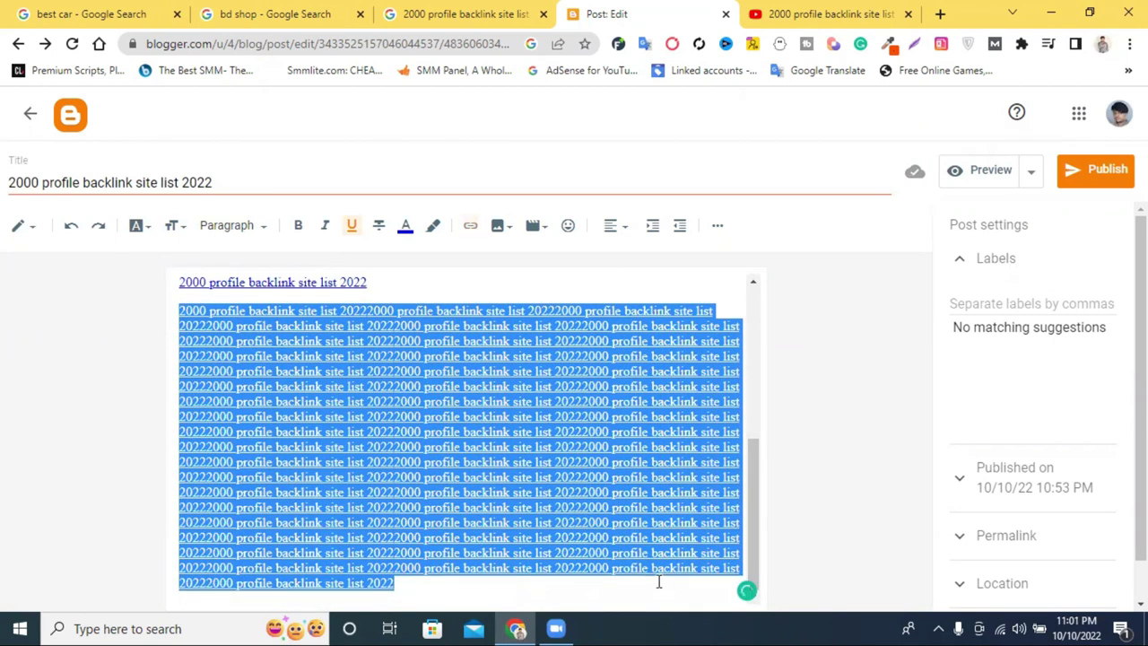
click(430, 581)
key(Return)
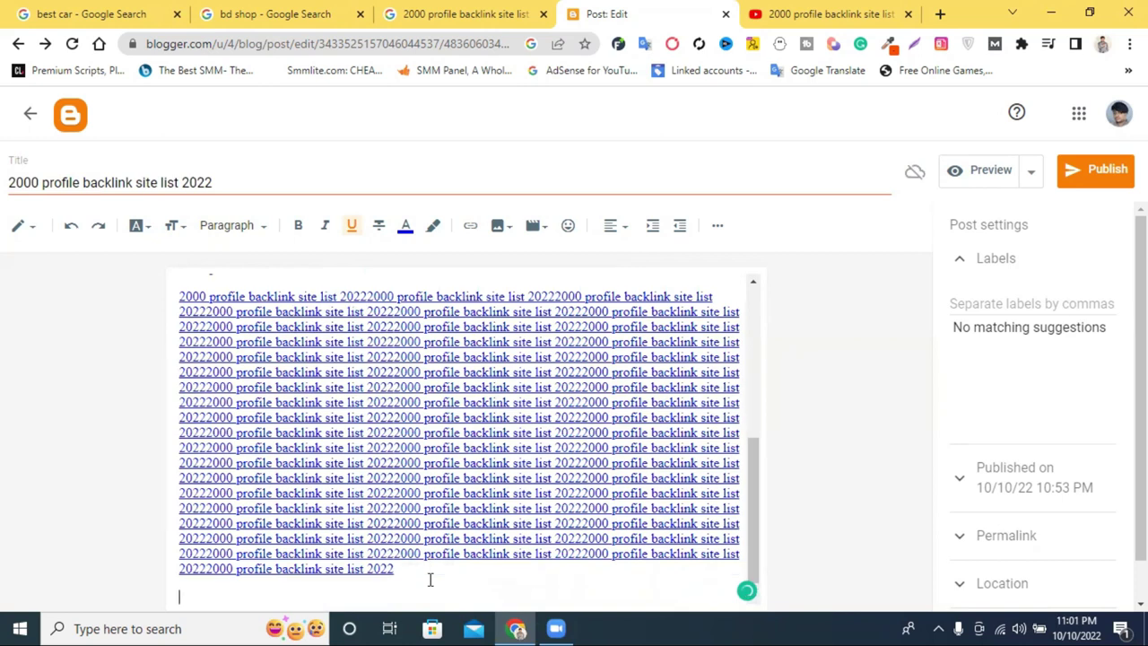
key(ctrl+v)
key(ctrl+v)
key(ctrl+v)
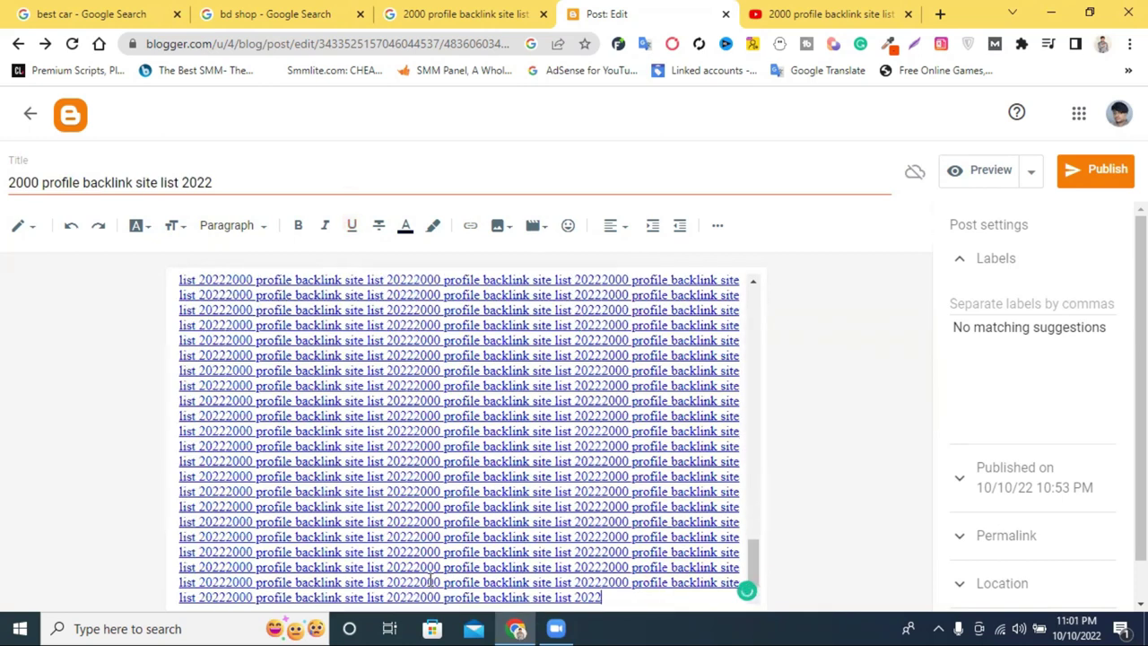
key(ctrl+z)
Copy the post title and add it as the post's label, "2000 profile backlink site list 2022"
scroll(431, 581, up, 10)
scroll(468, 475, up, 10)
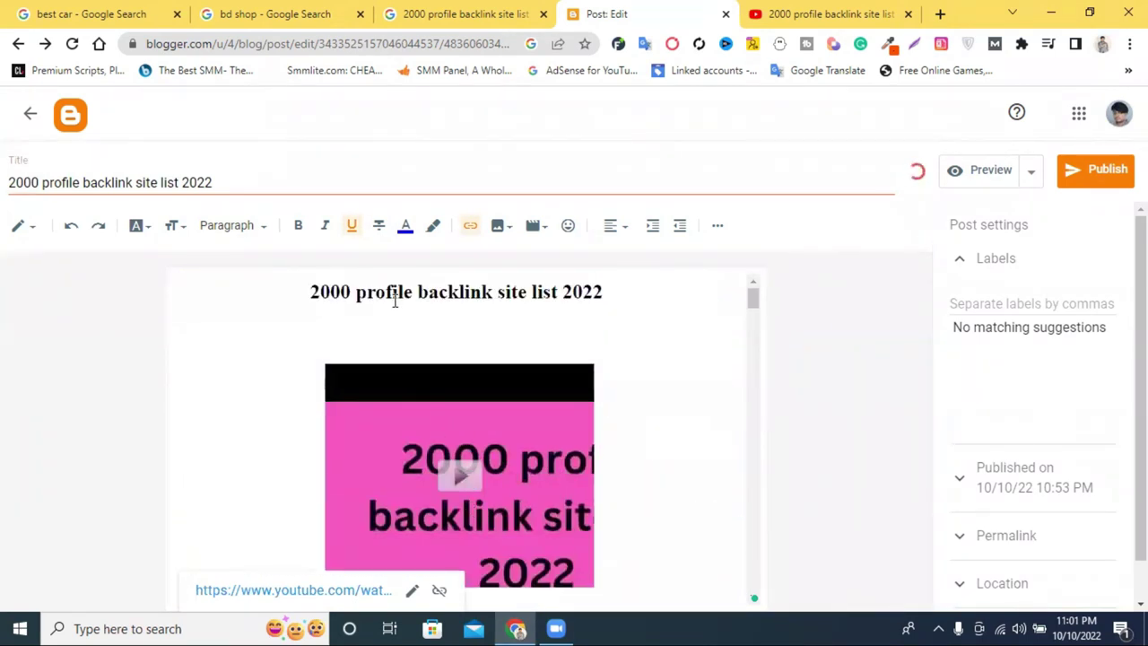
triple_click(395, 296)
key(Right)
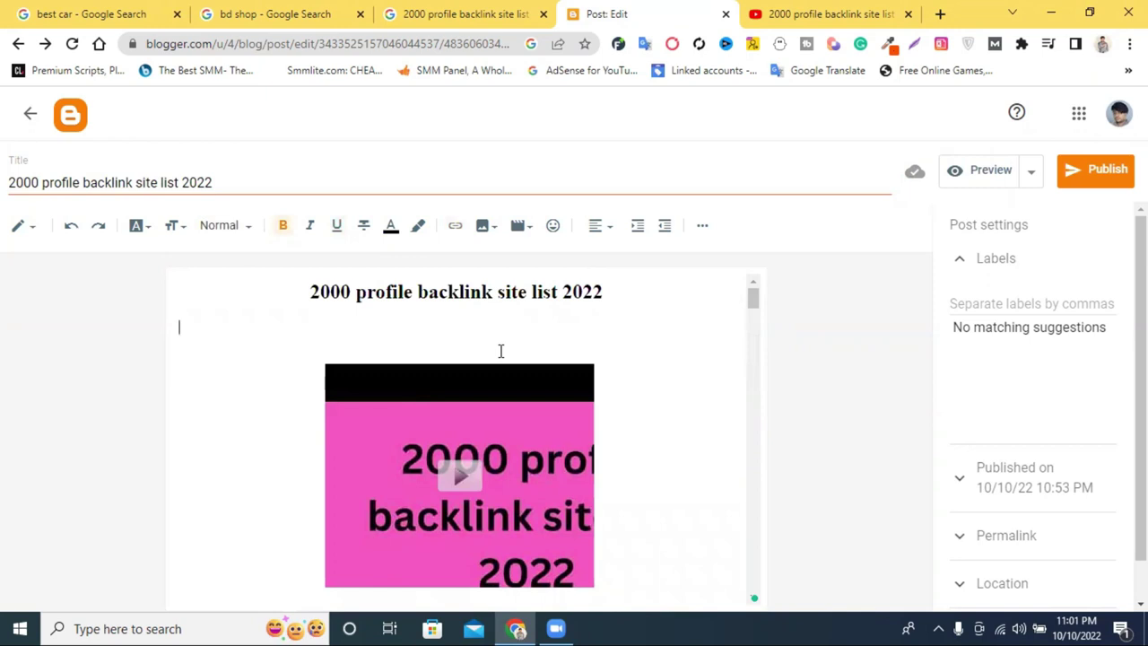
triple_click(166, 180)
key(ctrl+c)
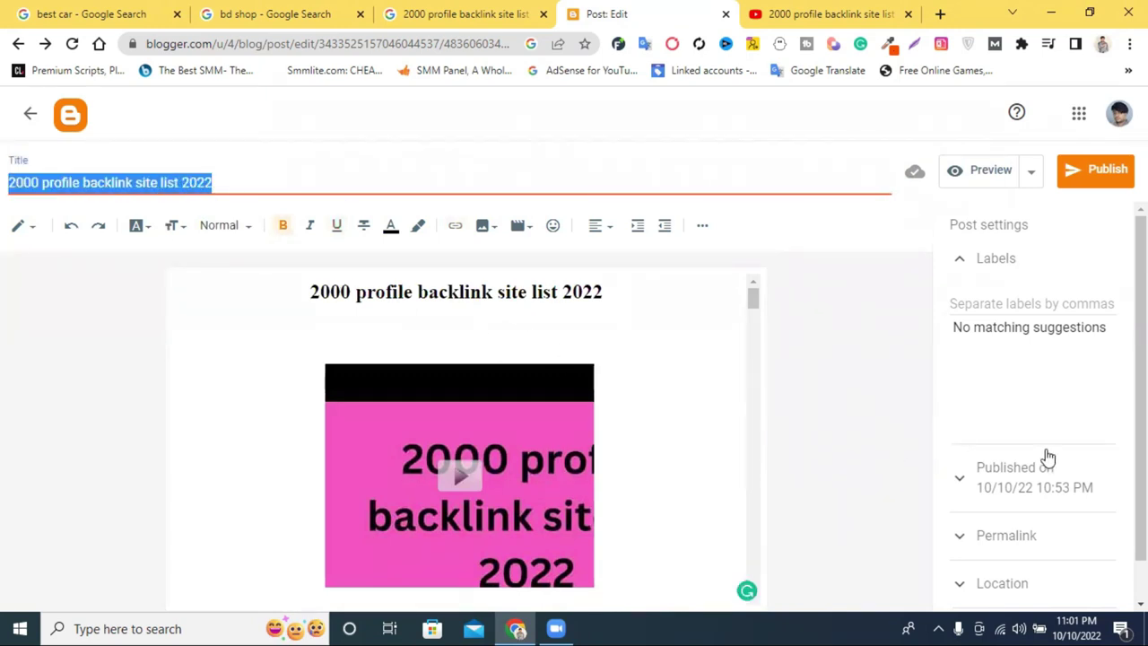
scroll(1048, 458, down, 1)
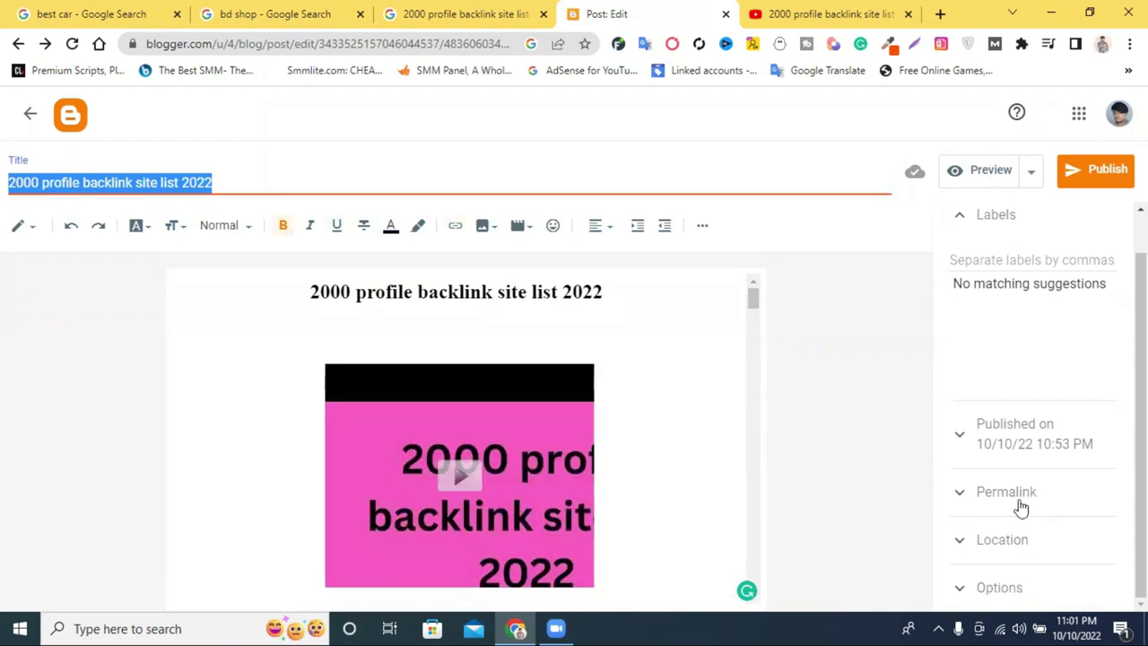
scroll(1014, 305, up, 1)
click(1004, 259)
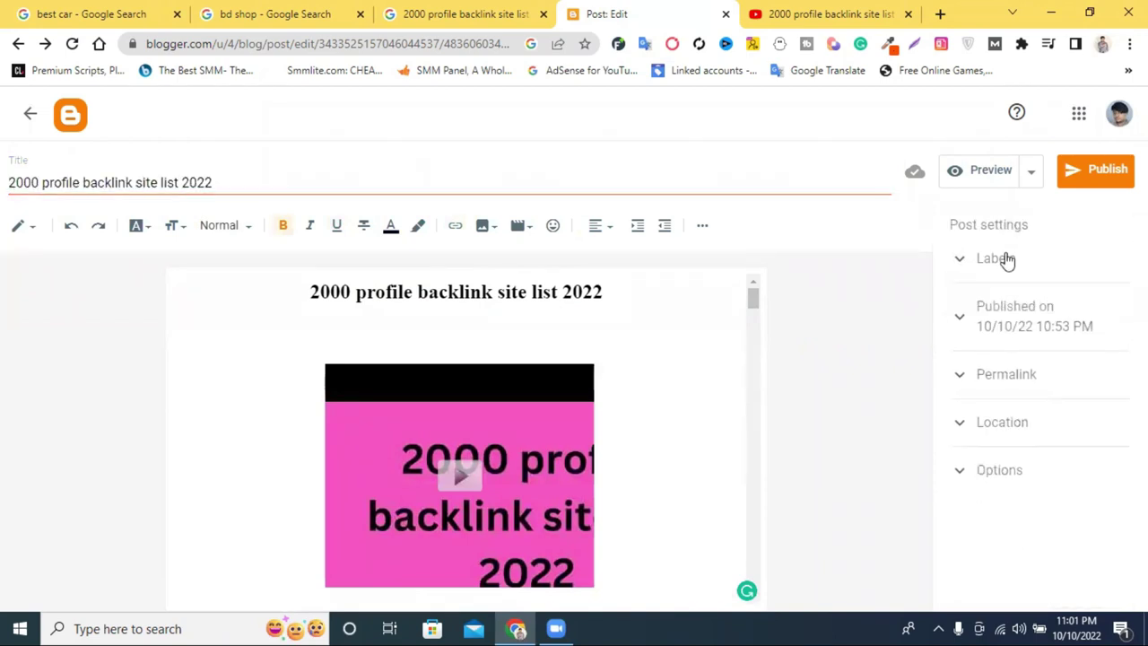
click(987, 257)
click(998, 303)
key(ctrl+v)
key(Return)
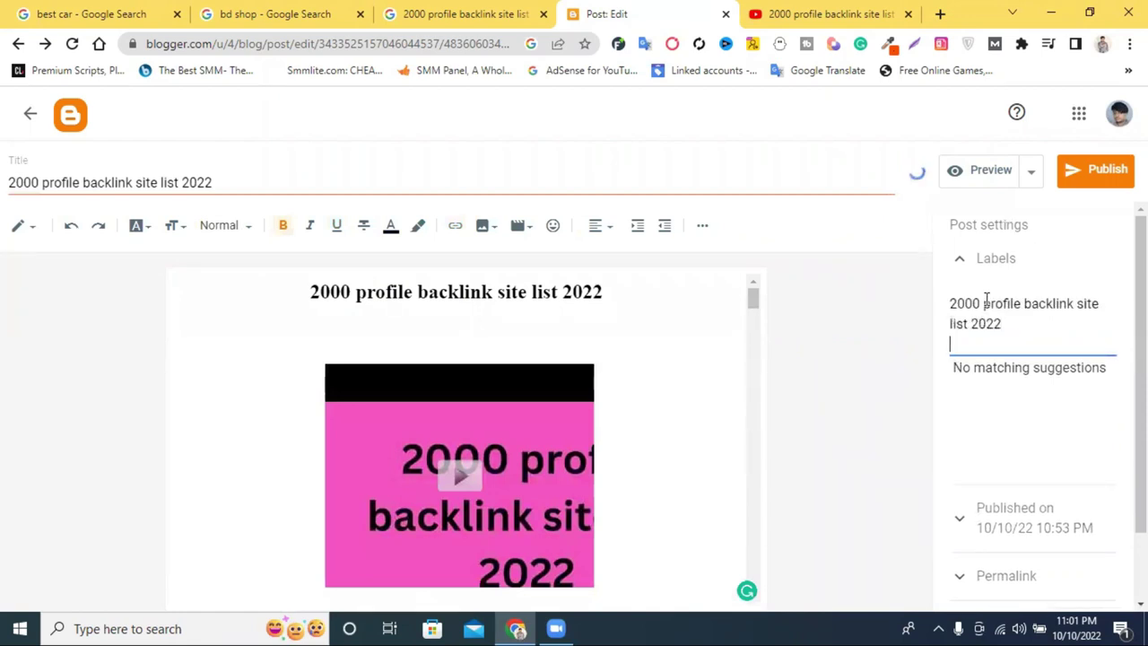
Set the post's publication date to Automatic and publish the post
click(1033, 525)
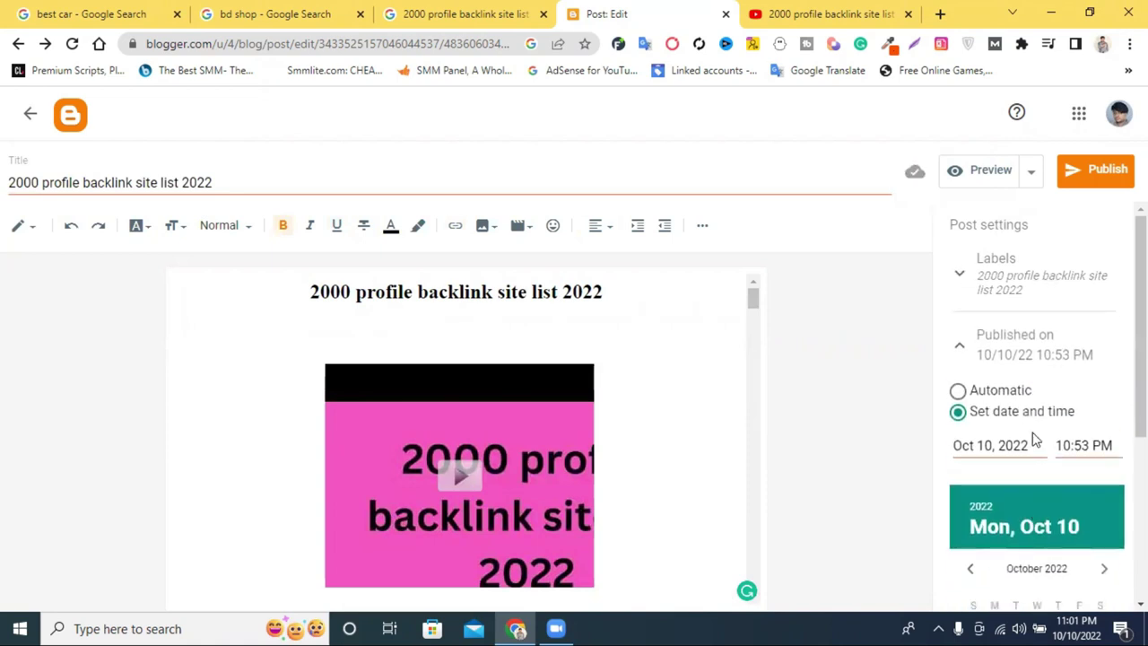
click(960, 393)
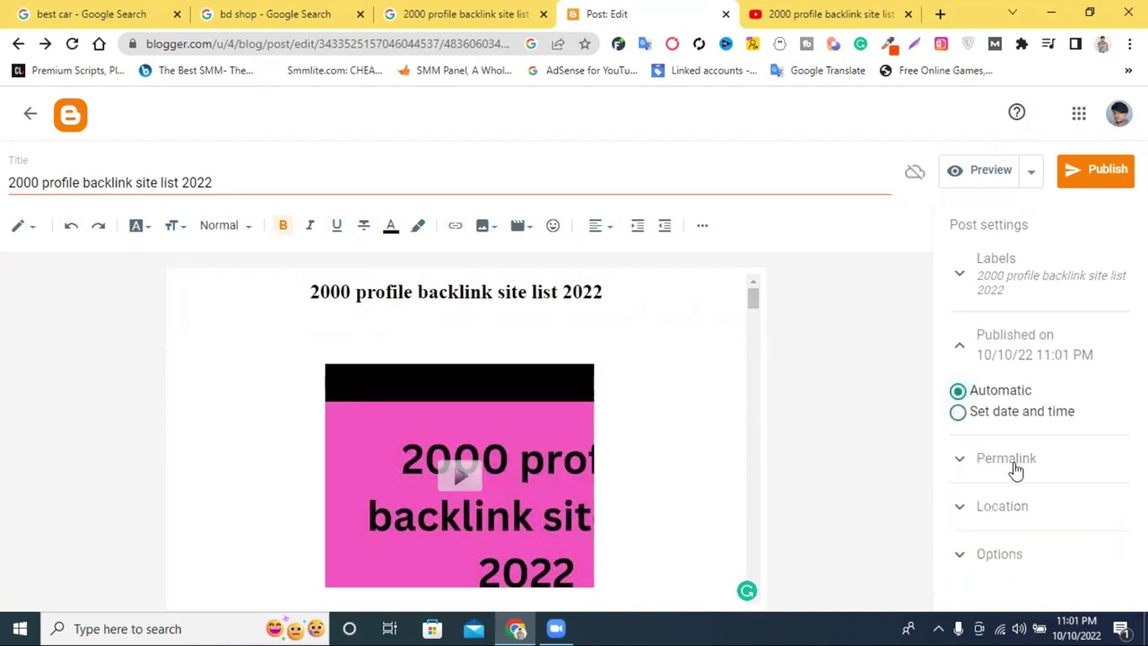
click(1012, 463)
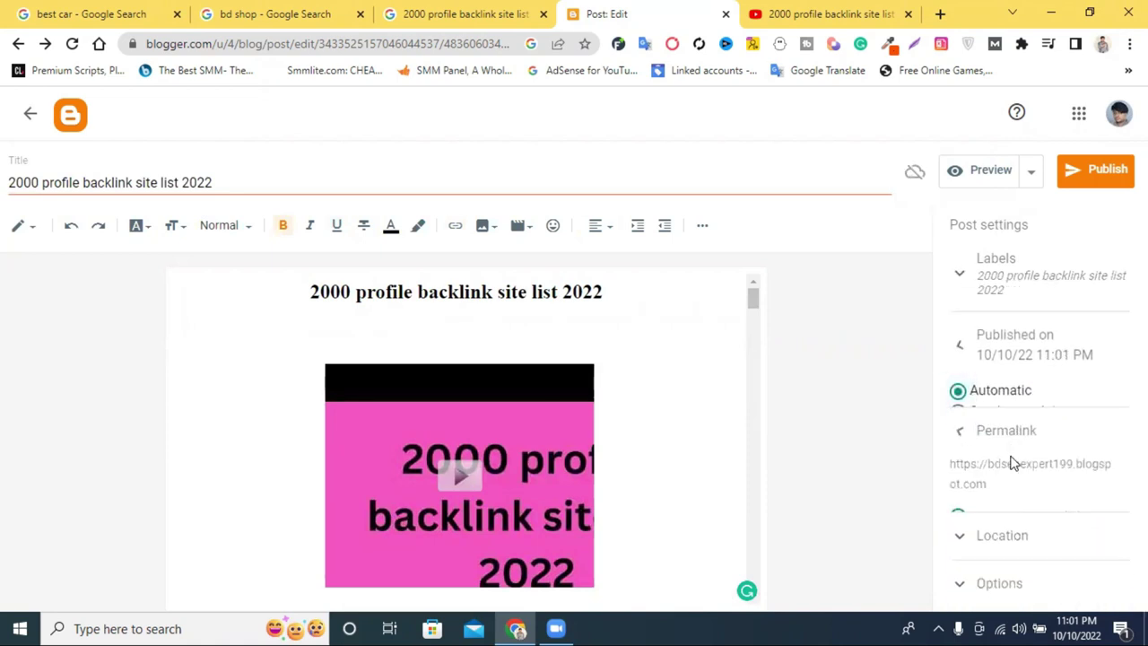
click(1002, 543)
click(1091, 176)
click(630, 403)
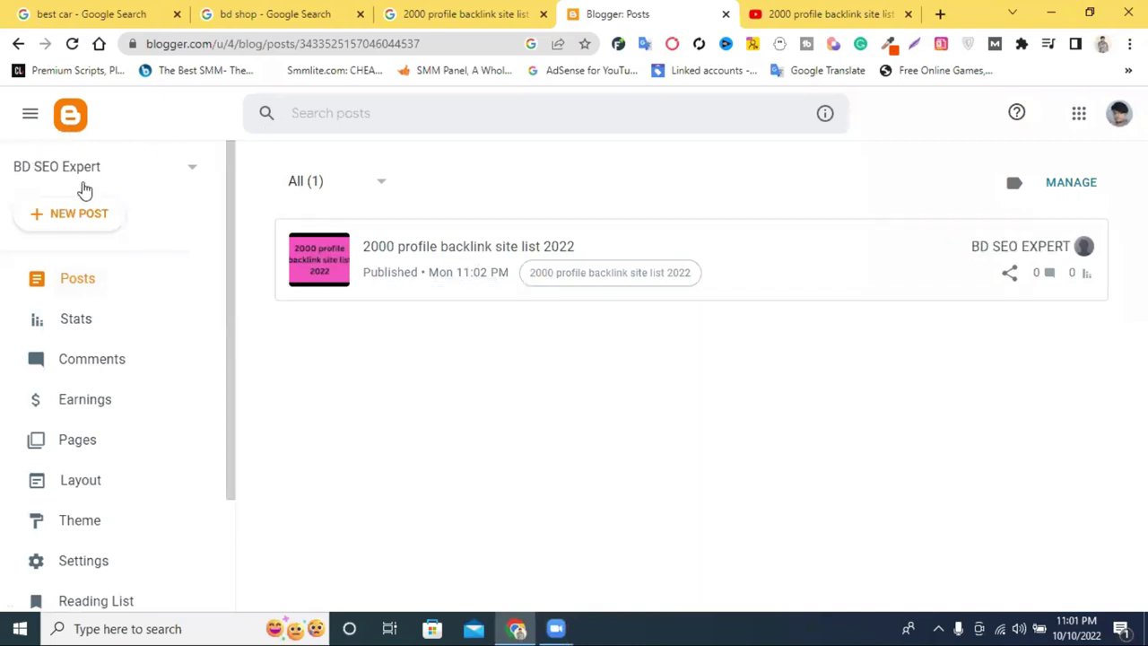
scroll(112, 305, down, 2)
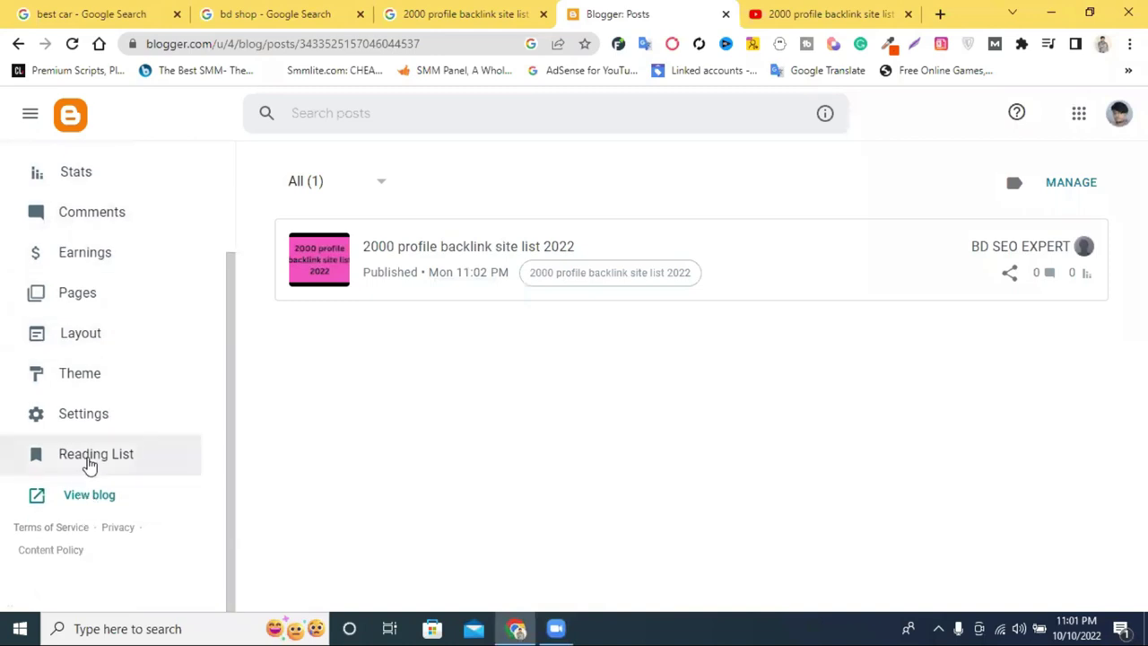
scroll(125, 314, up, 2)
click(184, 174)
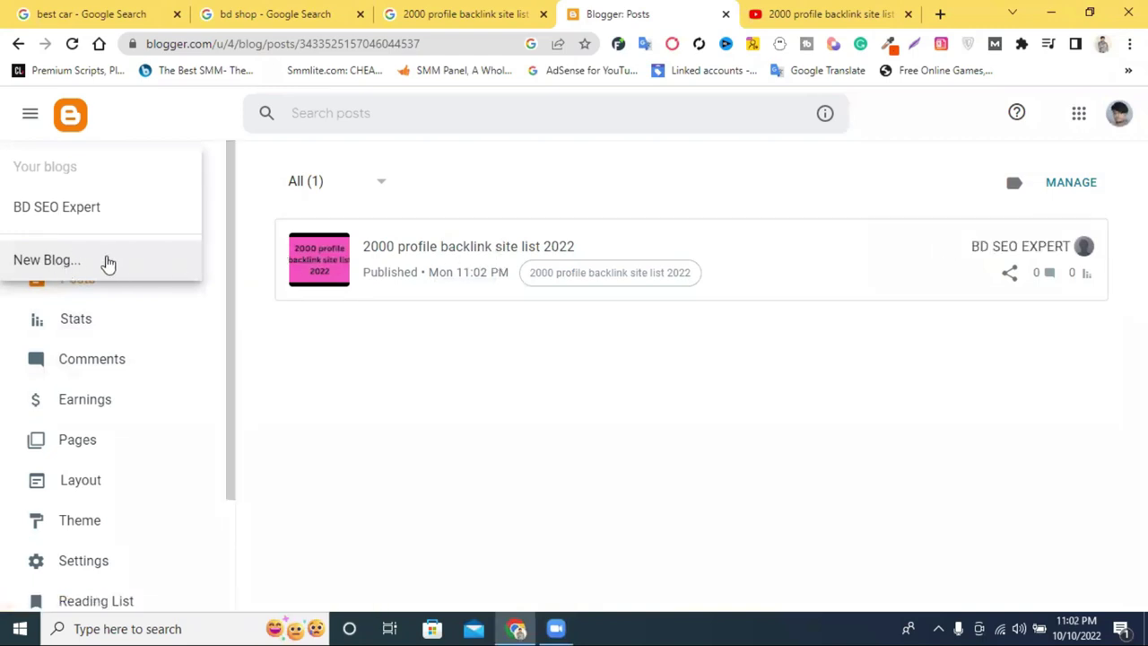
click(682, 482)
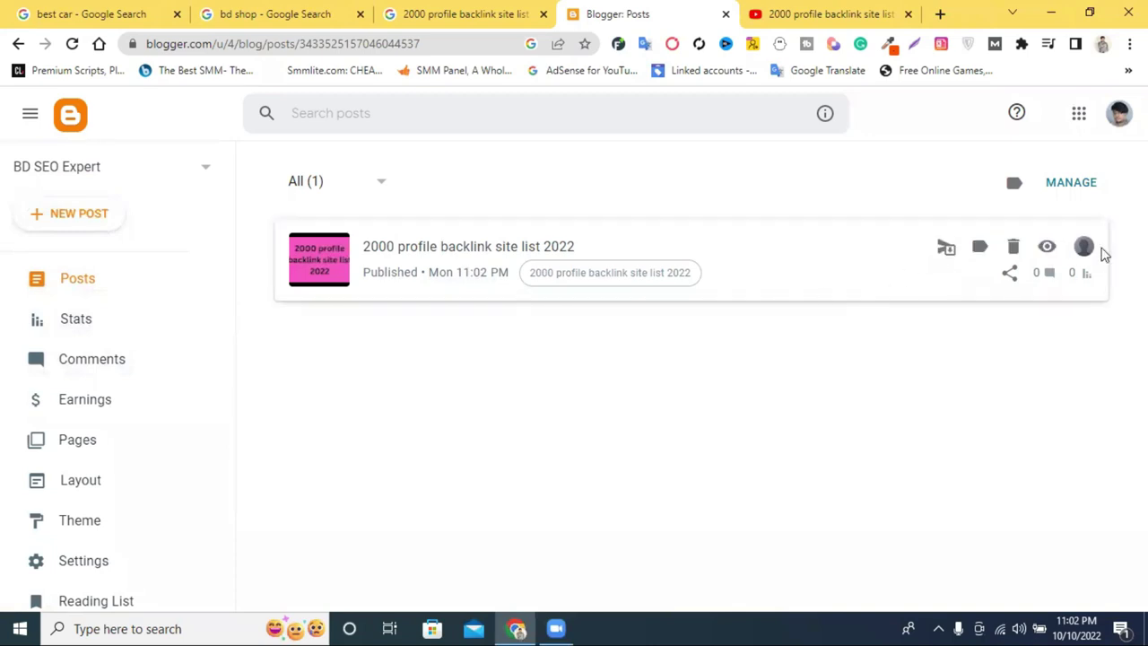
Open the published post in its own browser tab and reload the video's YouTube watch page
click(1047, 247)
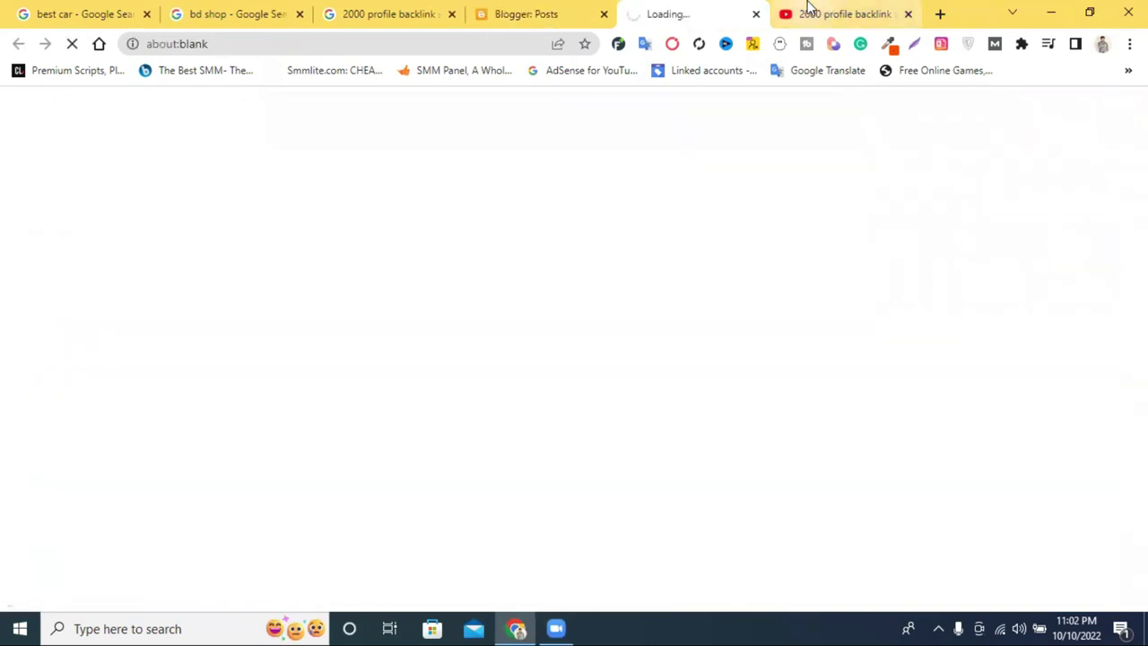
click(870, 11)
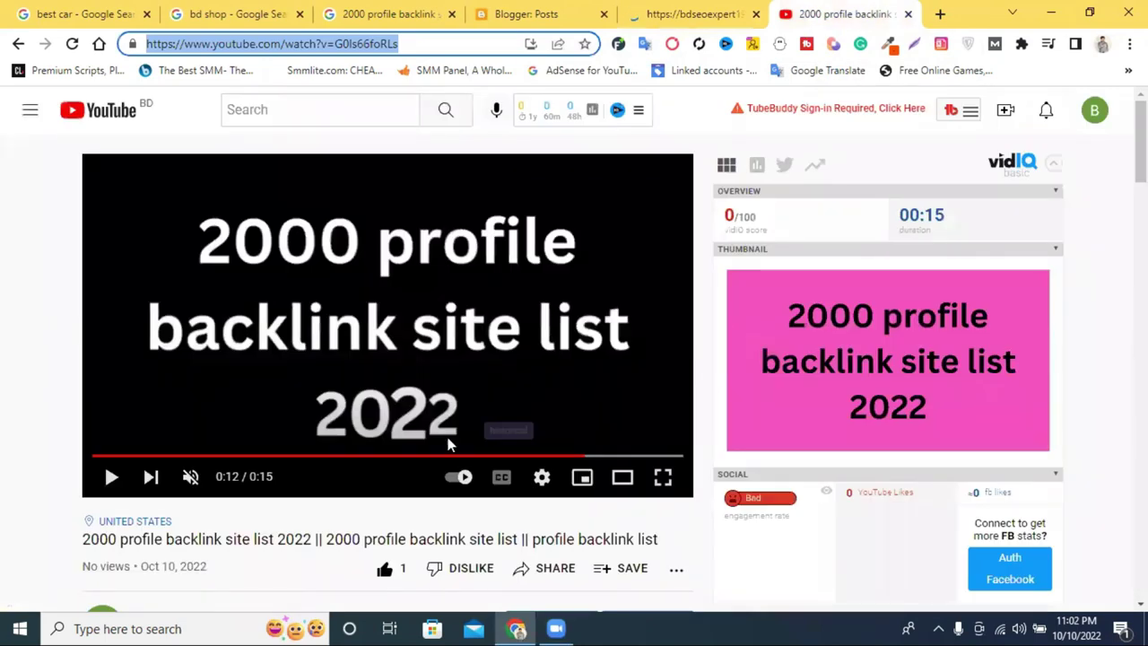
click(72, 45)
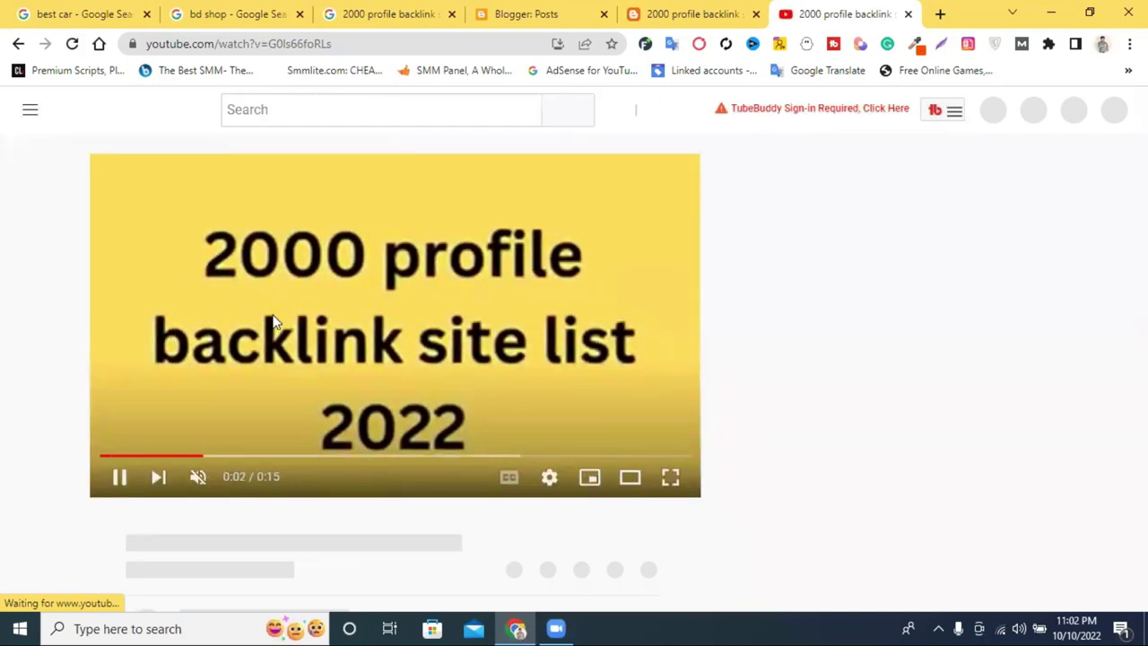
Check on the live blog post that the linked phrases below the embedded video open its YouTube page
click(704, 16)
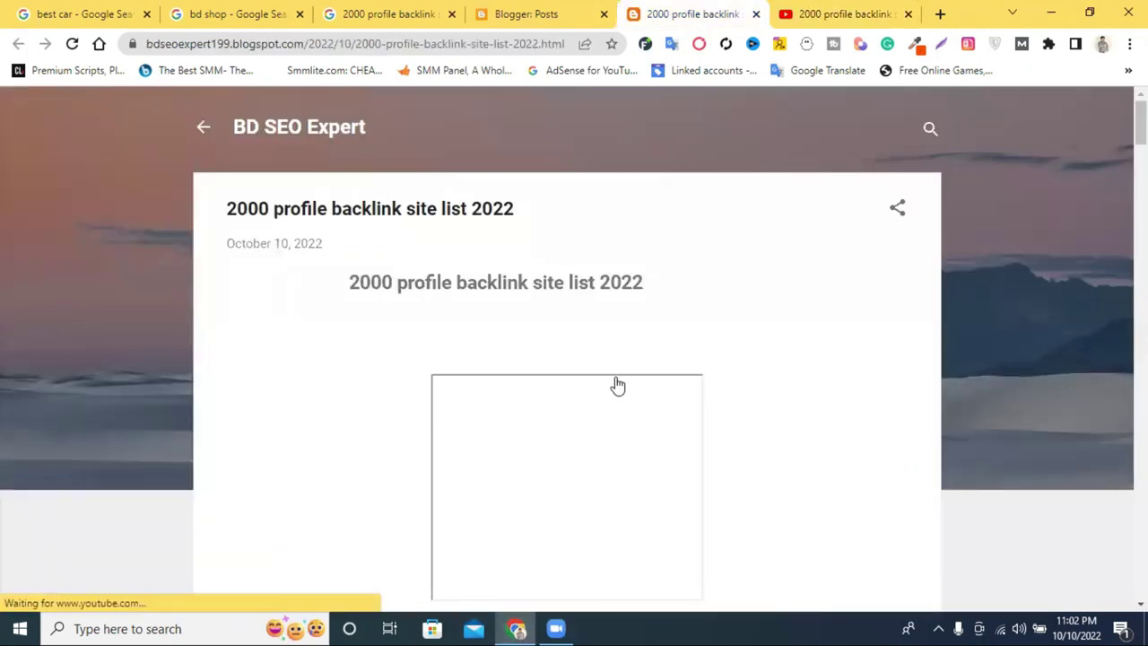
scroll(619, 381, down, 1)
scroll(619, 376, down, 3)
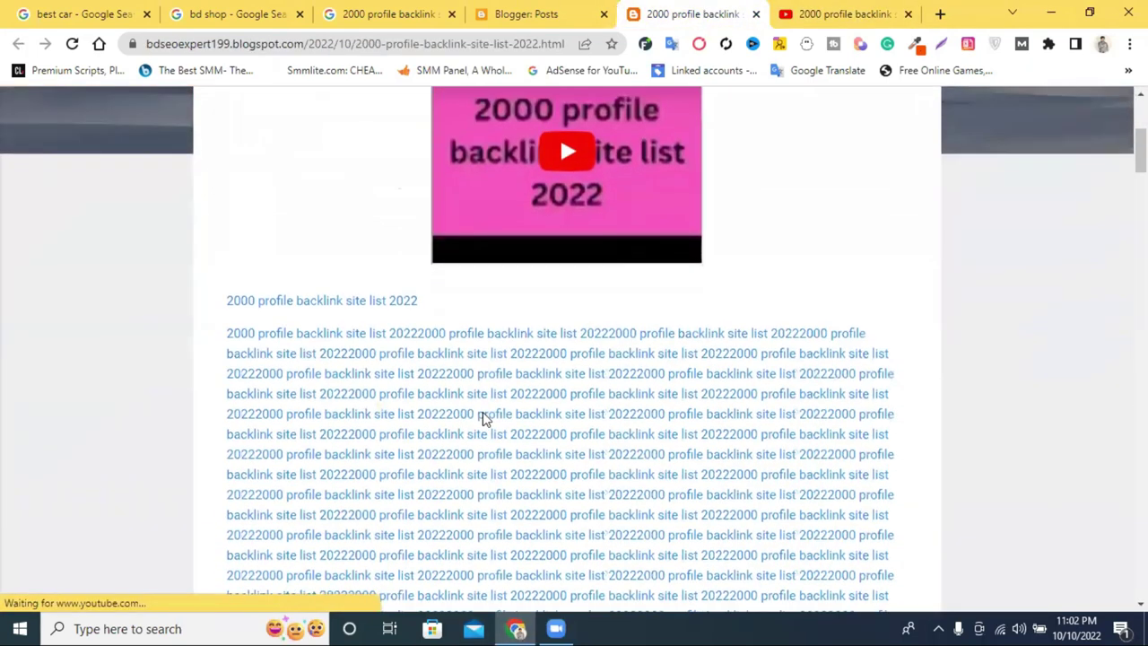
click(377, 337)
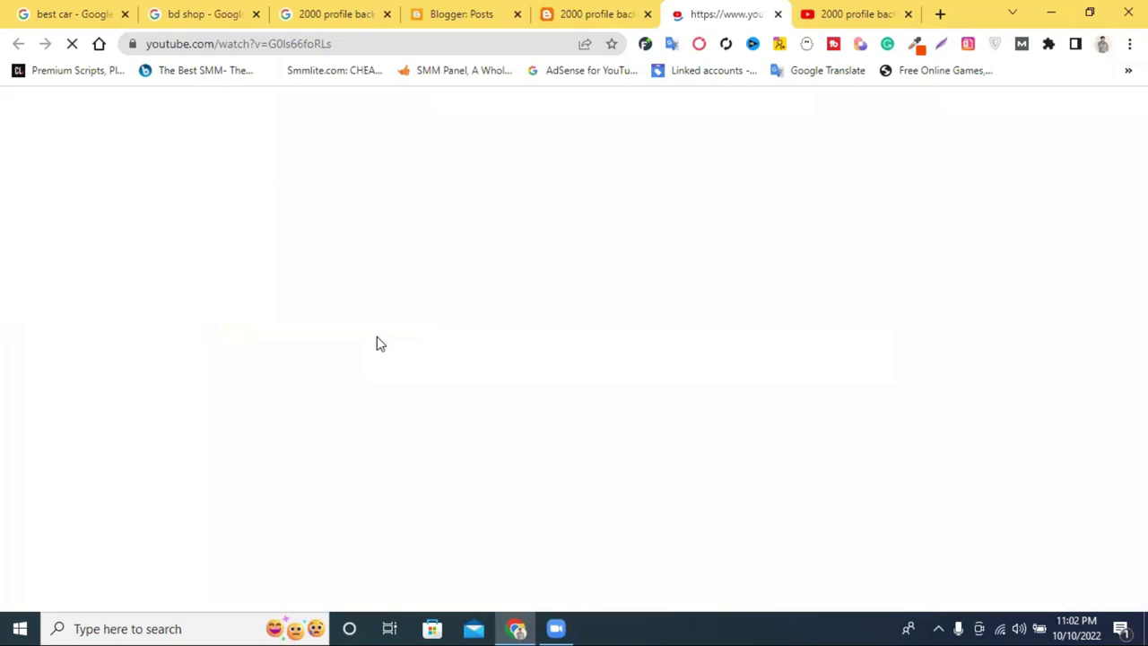
click(779, 15)
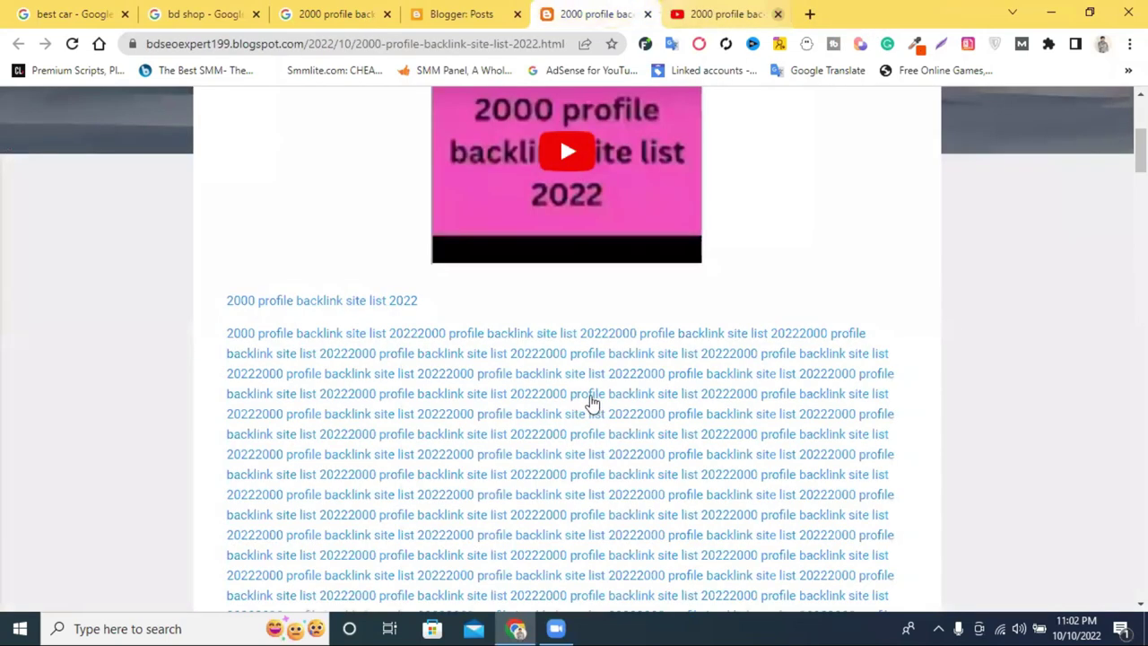
click(578, 401)
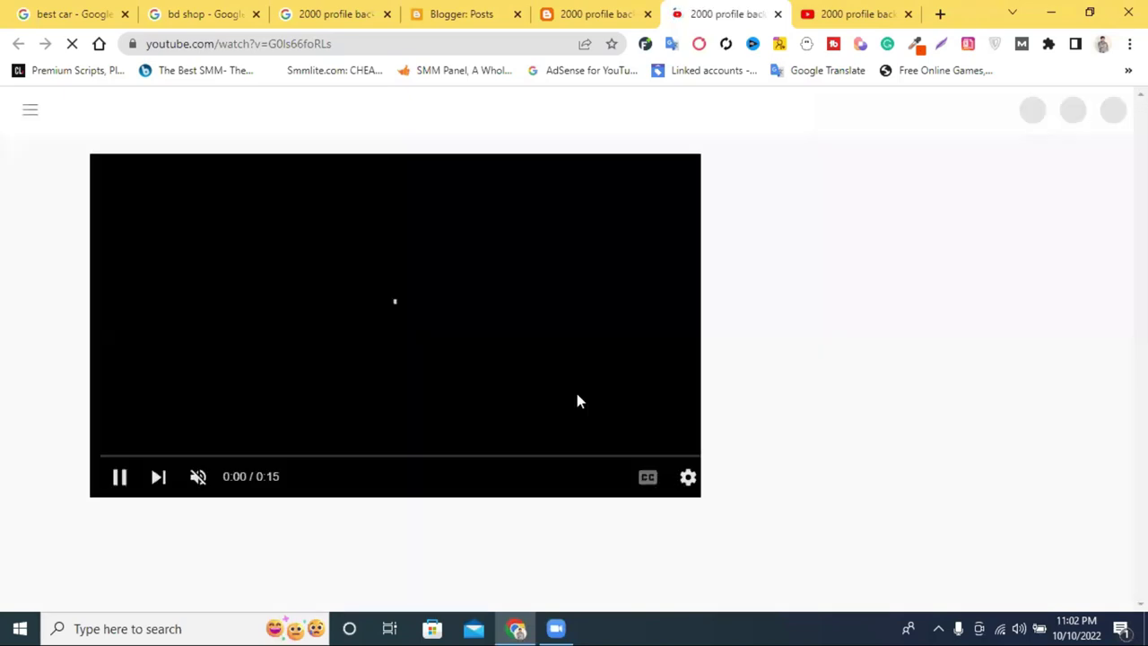
click(571, 14)
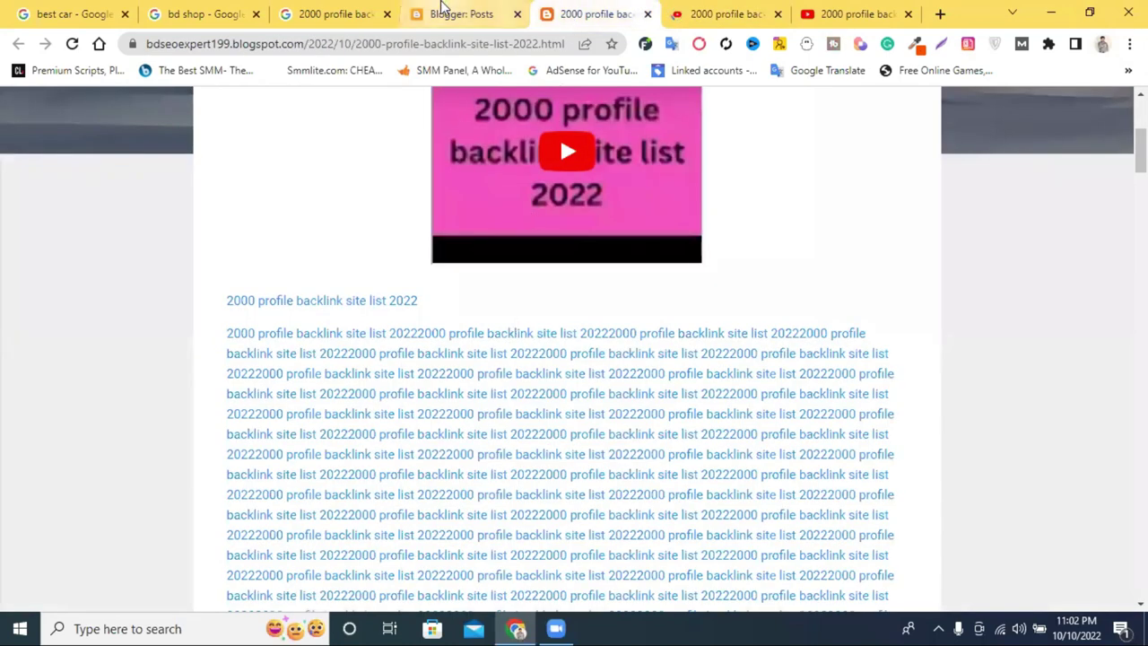
Revisit the video's YouTube page, and search Google in a new browser tab for "2000 profile backlink site list 2022"
click(449, 13)
click(828, 11)
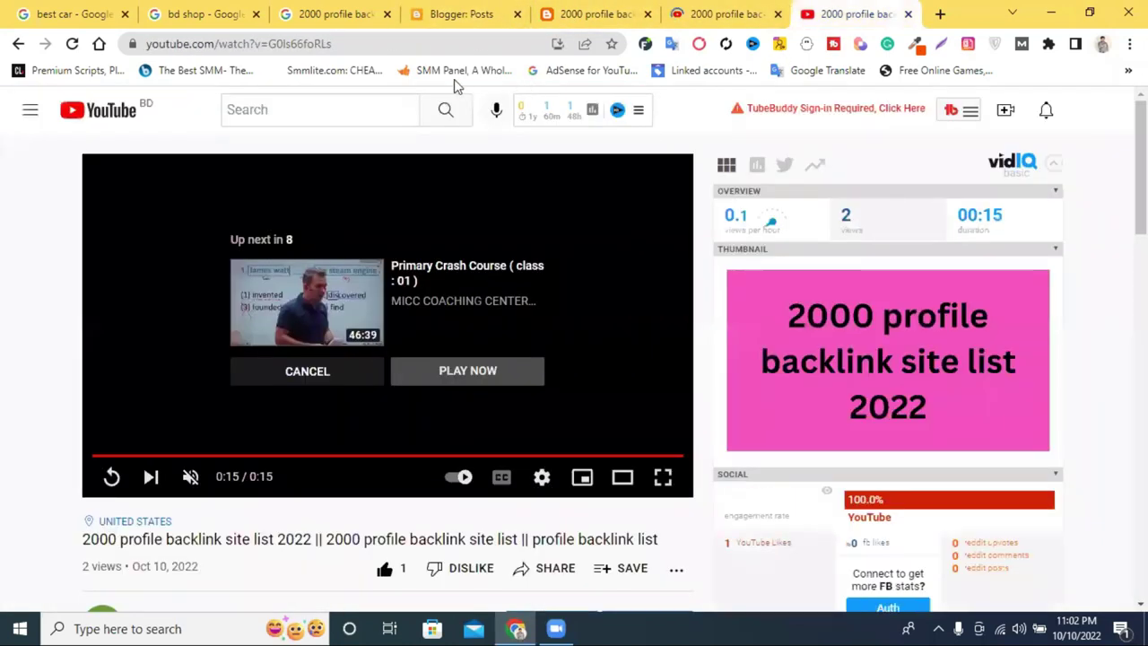
drag(82, 539, 251, 541)
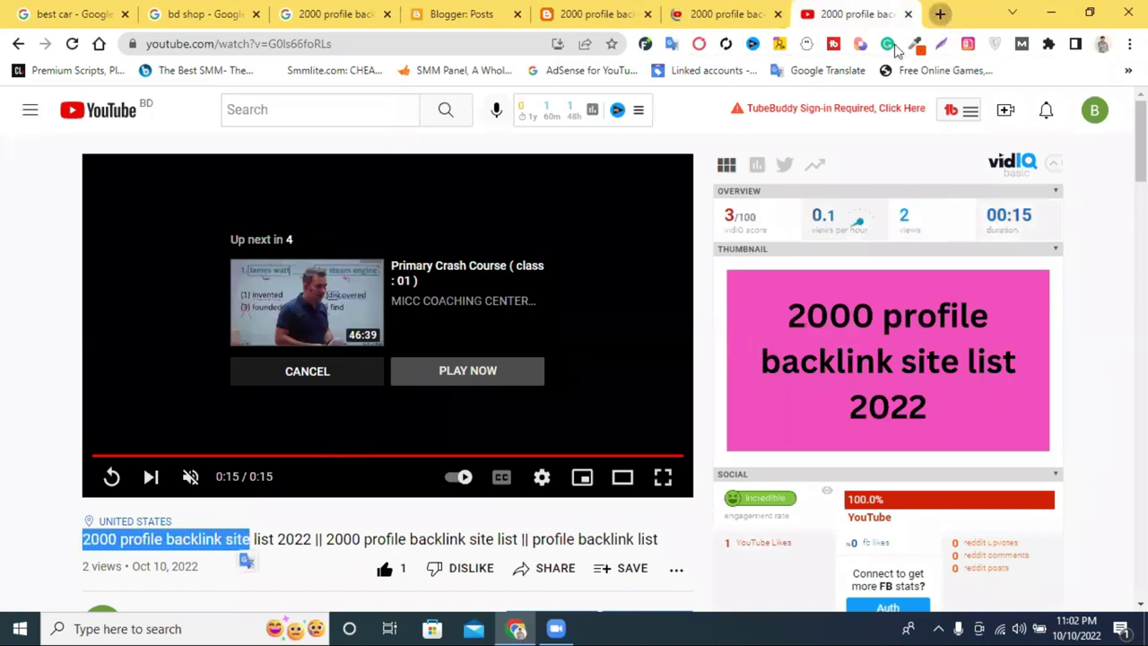
click(940, 14)
right_click(428, 47)
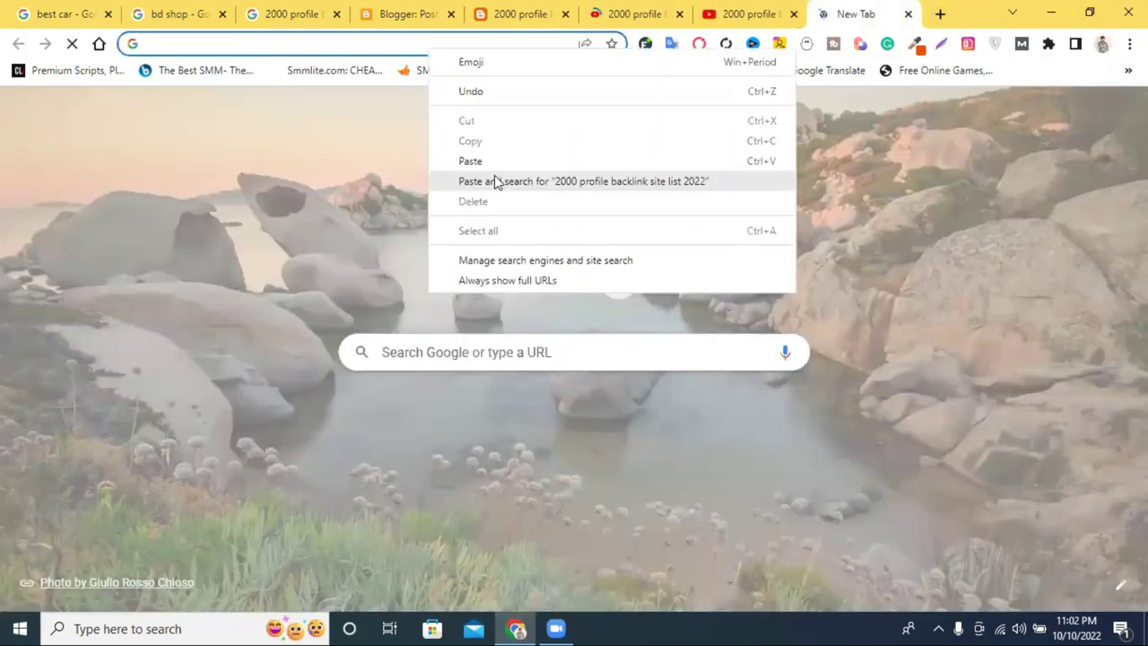
click(495, 177)
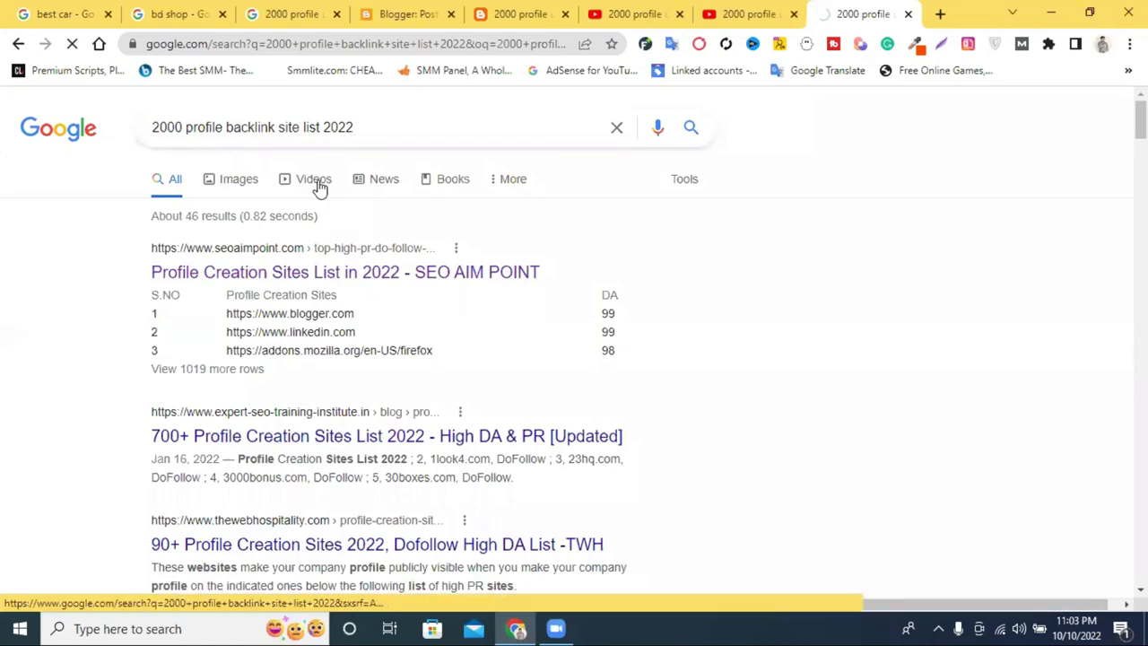
Examine the video results for the backlink keyword to look for the published video, and run the same search again
click(319, 187)
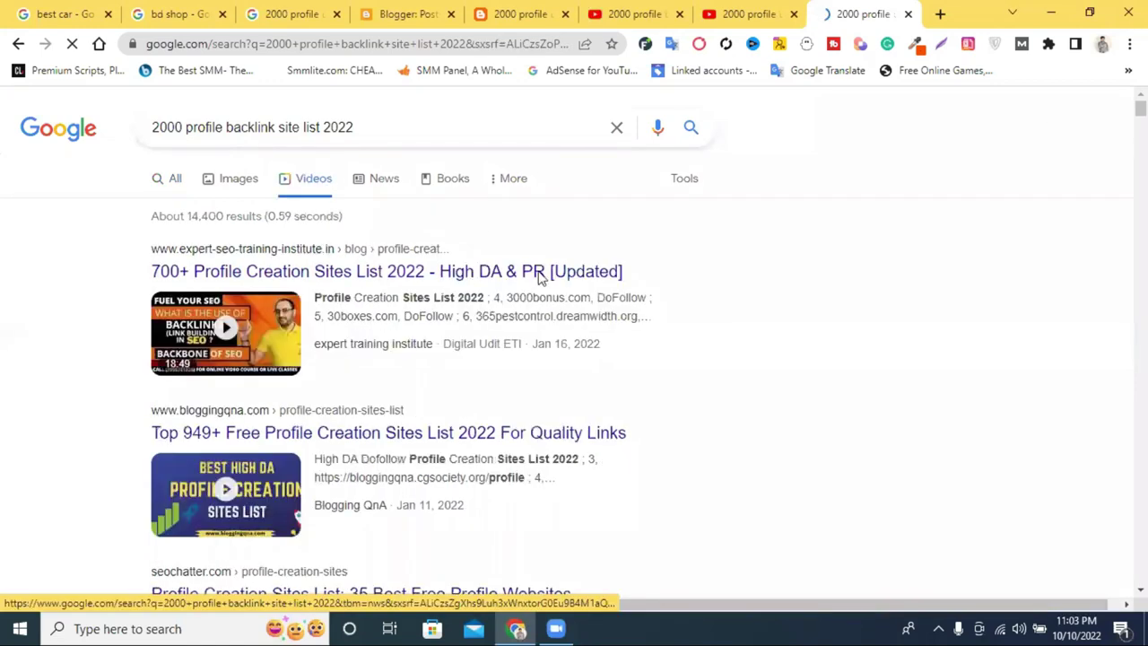
scroll(539, 271, down, 3)
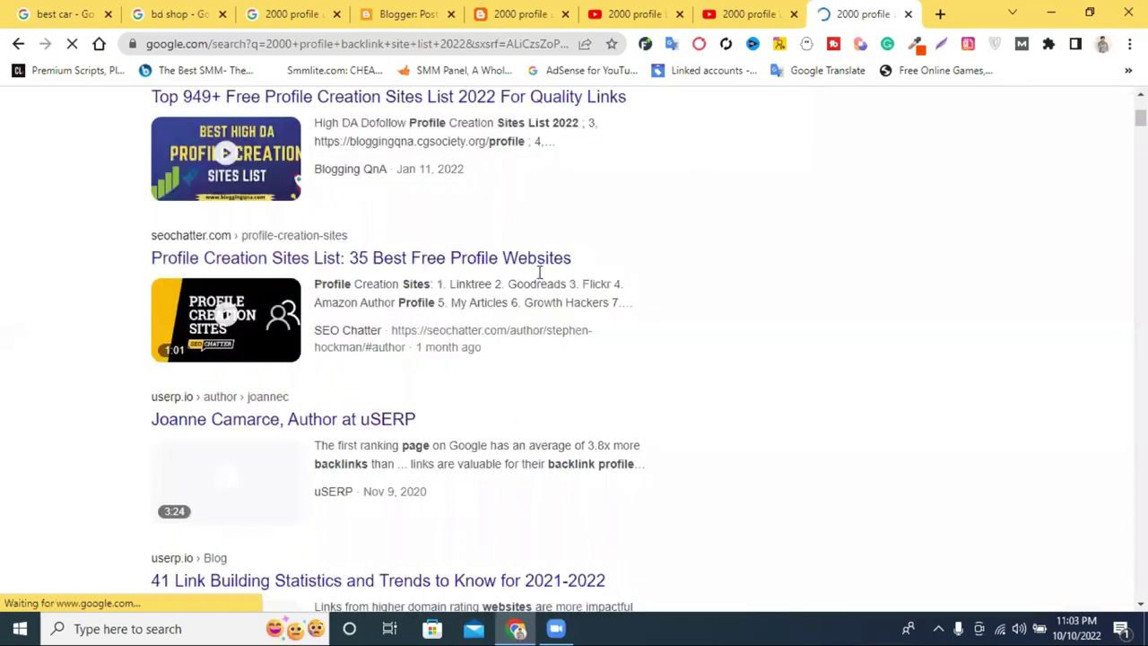
scroll(539, 271, down, 2)
scroll(540, 271, down, 5)
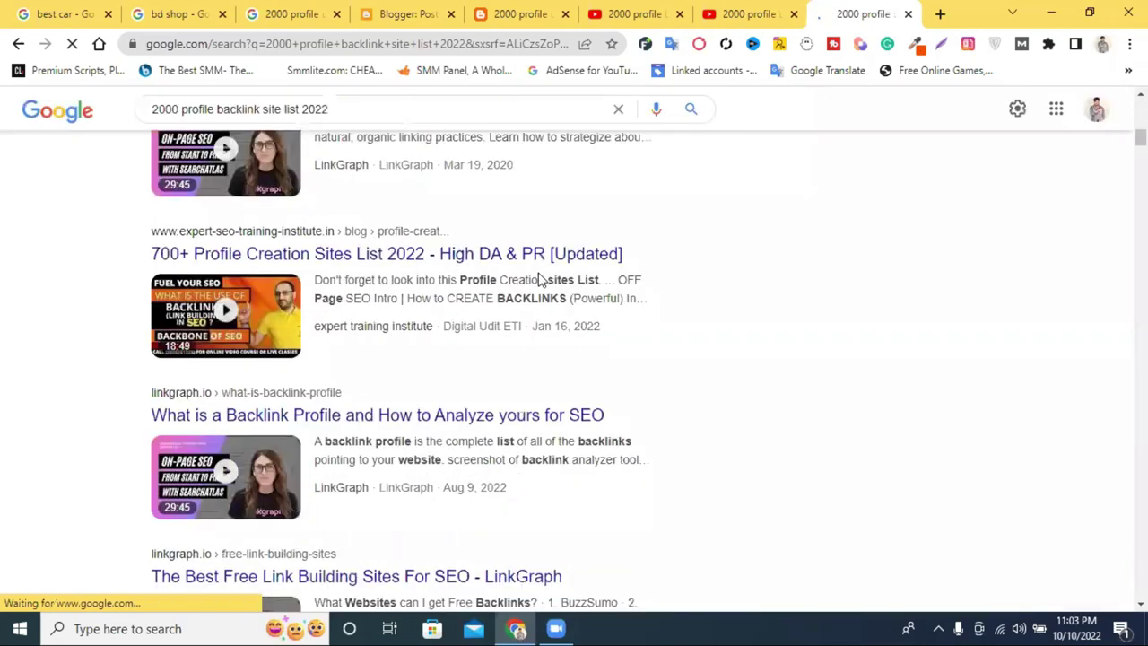
scroll(539, 280, down, 5)
scroll(539, 280, down, 5)
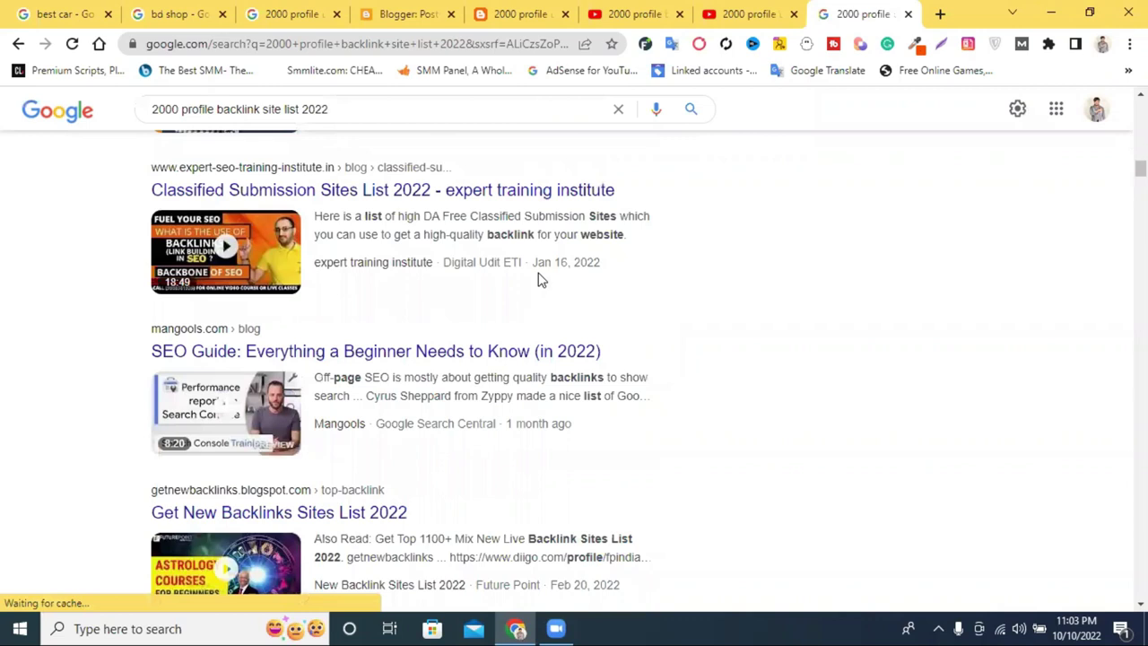
scroll(539, 280, down, 4)
scroll(539, 278, down, 5)
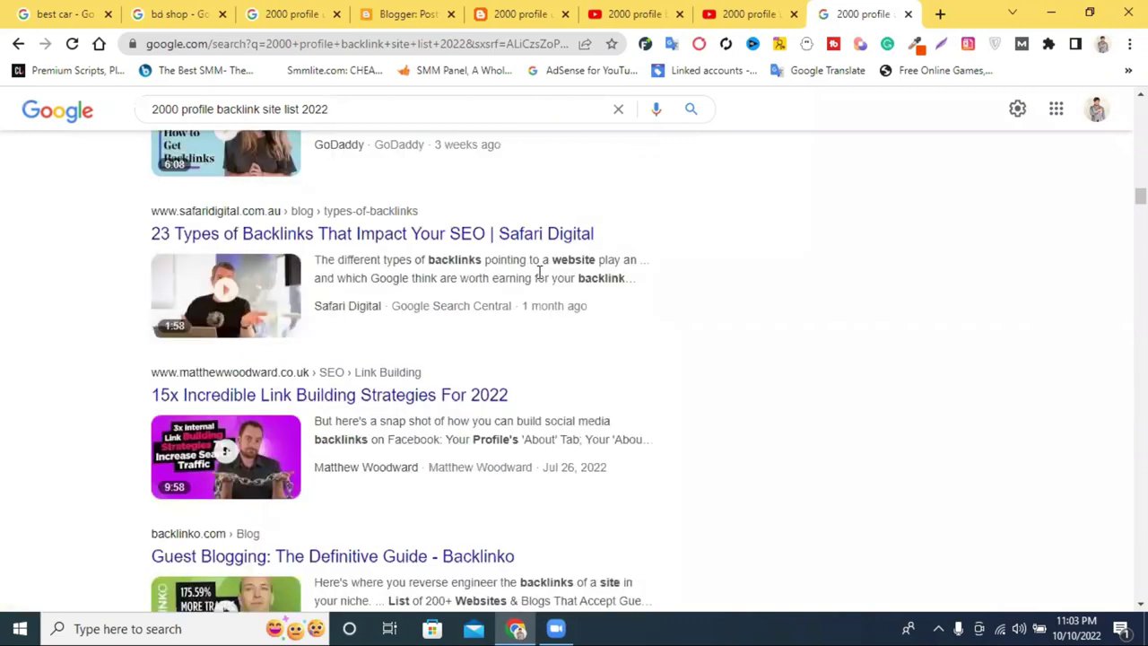
scroll(539, 273, down, 5)
scroll(539, 273, down, 5)
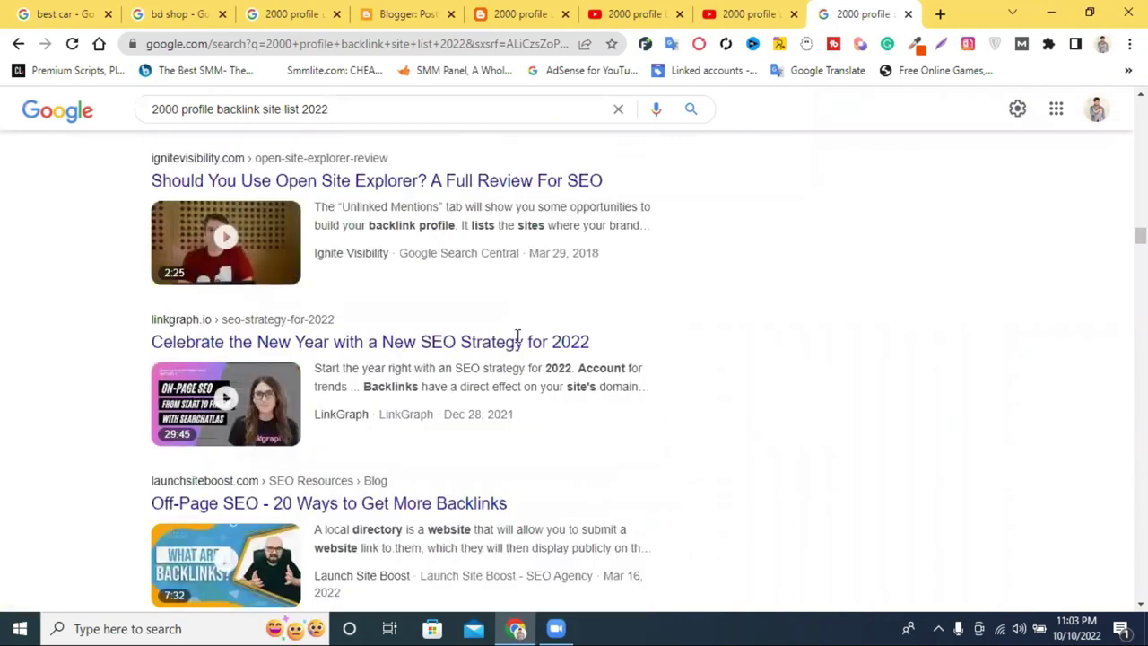
scroll(517, 336, down, 5)
scroll(518, 336, down, 5)
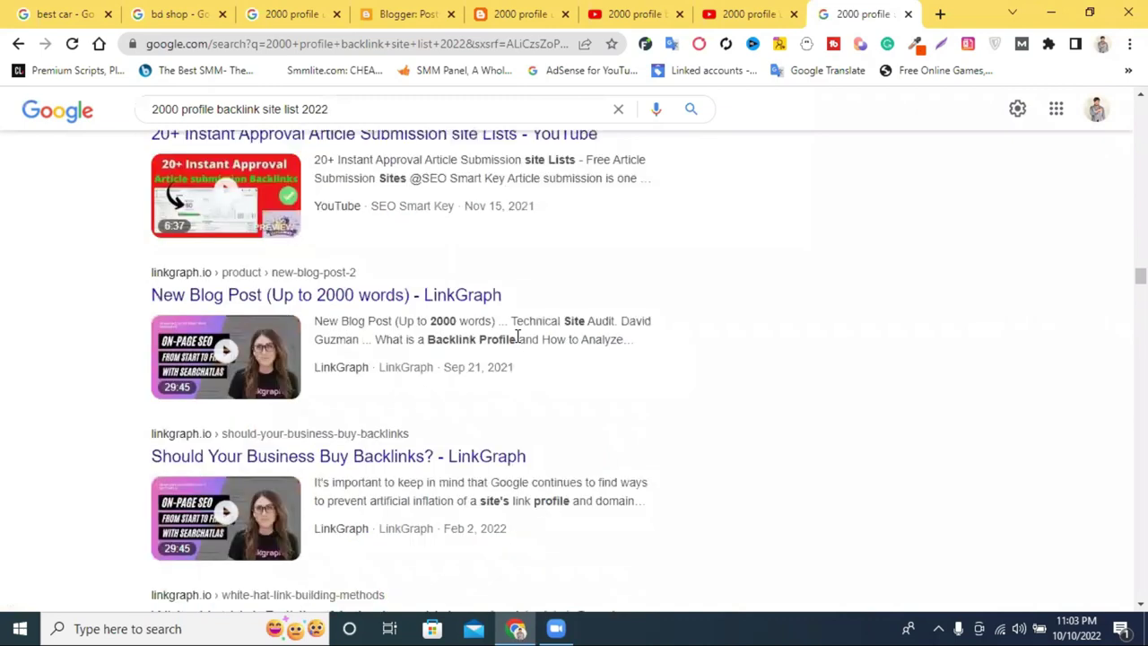
scroll(517, 333, down, 1)
scroll(350, 113, up, 5)
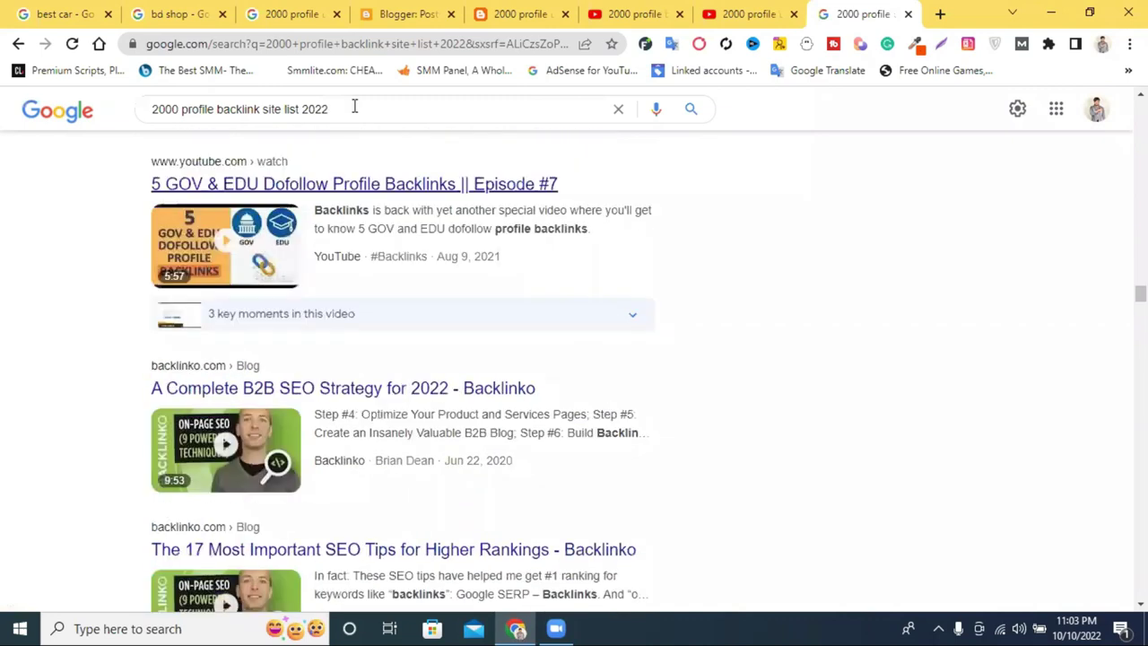
click(354, 106)
key(Return)
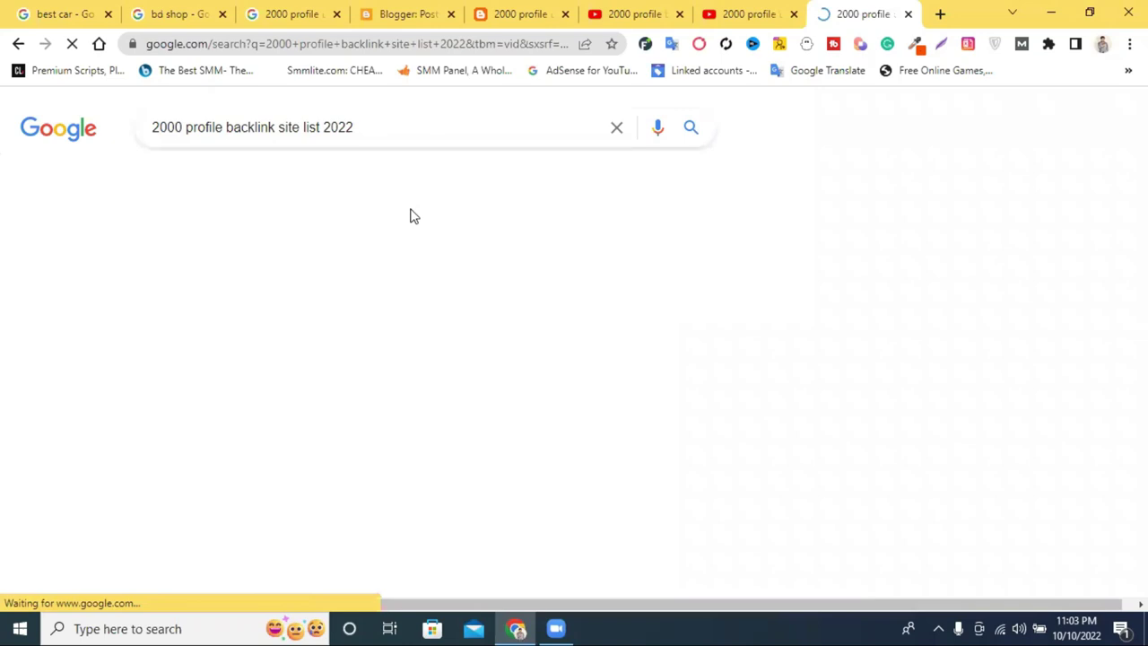
Look through the first page of Google video results for "2000 profile backlink site list 2022" to find the published video
scroll(458, 275, down, 5)
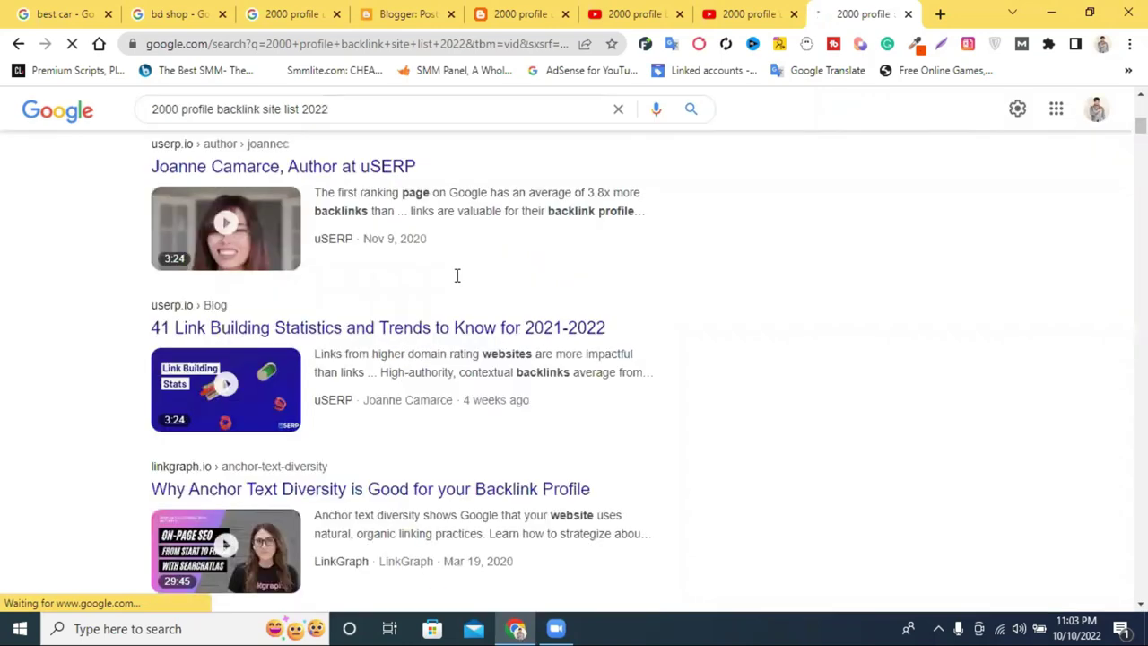
scroll(457, 278, down, 5)
scroll(455, 282, down, 5)
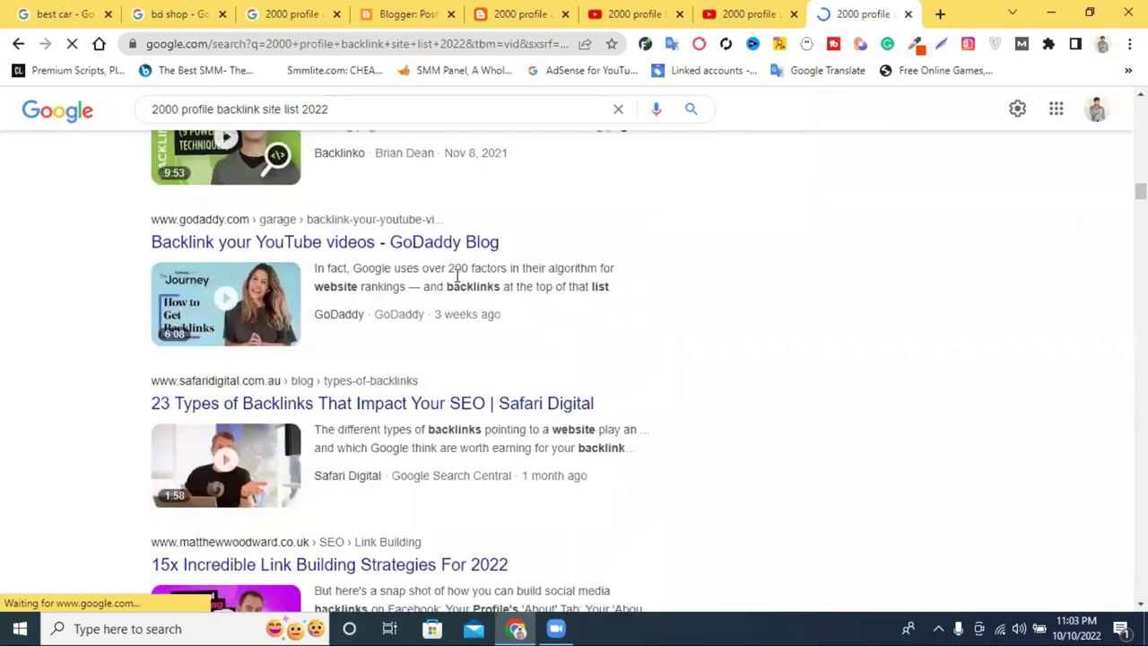
scroll(458, 278, up, 3)
scroll(457, 276, down, 4)
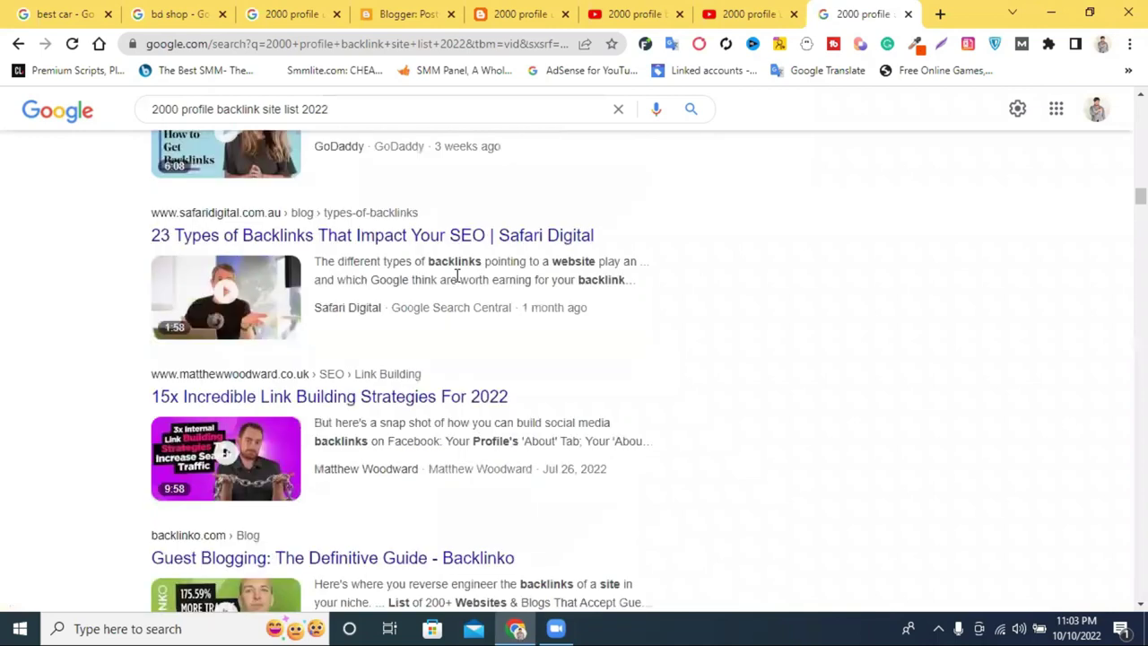
scroll(459, 277, up, 4)
scroll(210, 313, up, 2)
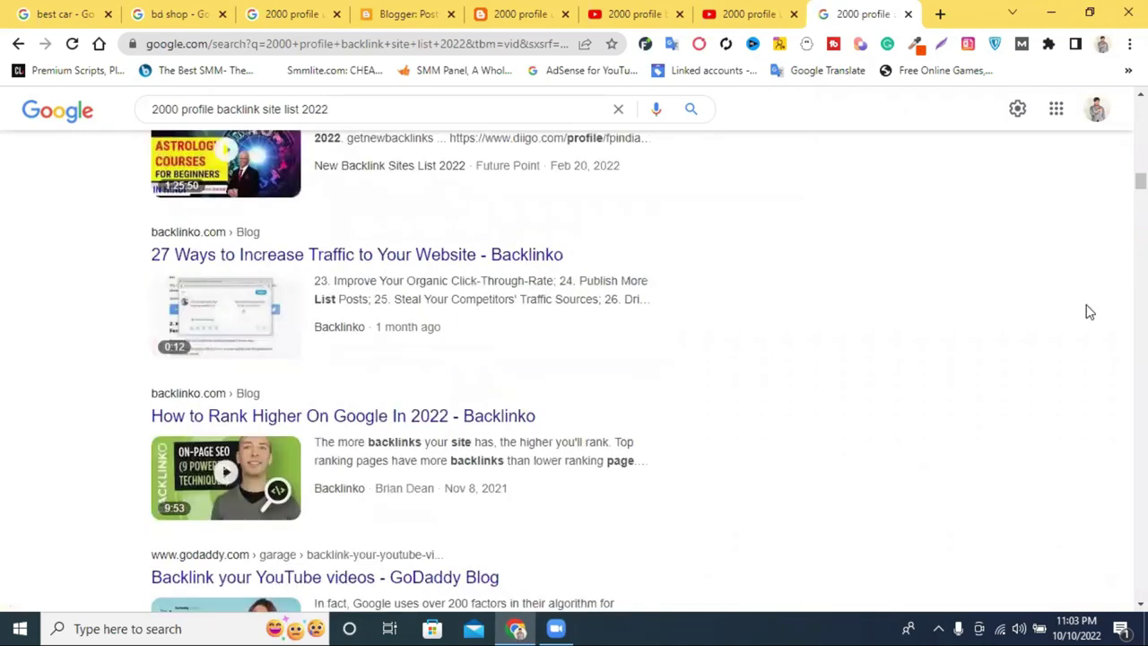
scroll(731, 387, down, 5)
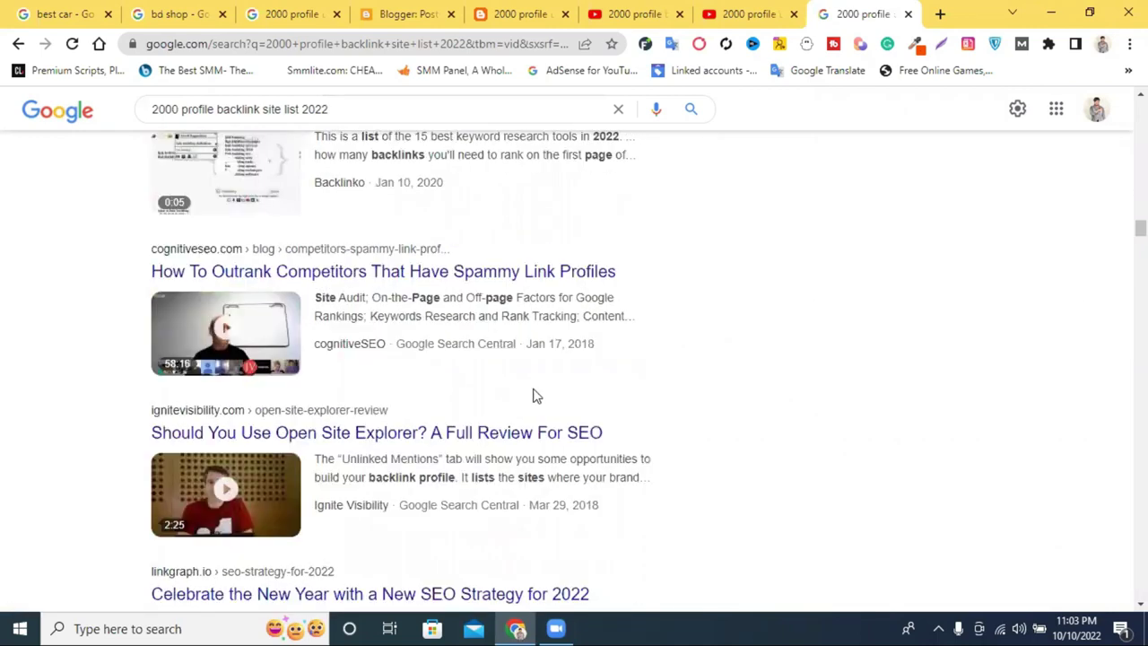
scroll(534, 404, down, 5)
scroll(457, 421, down, 5)
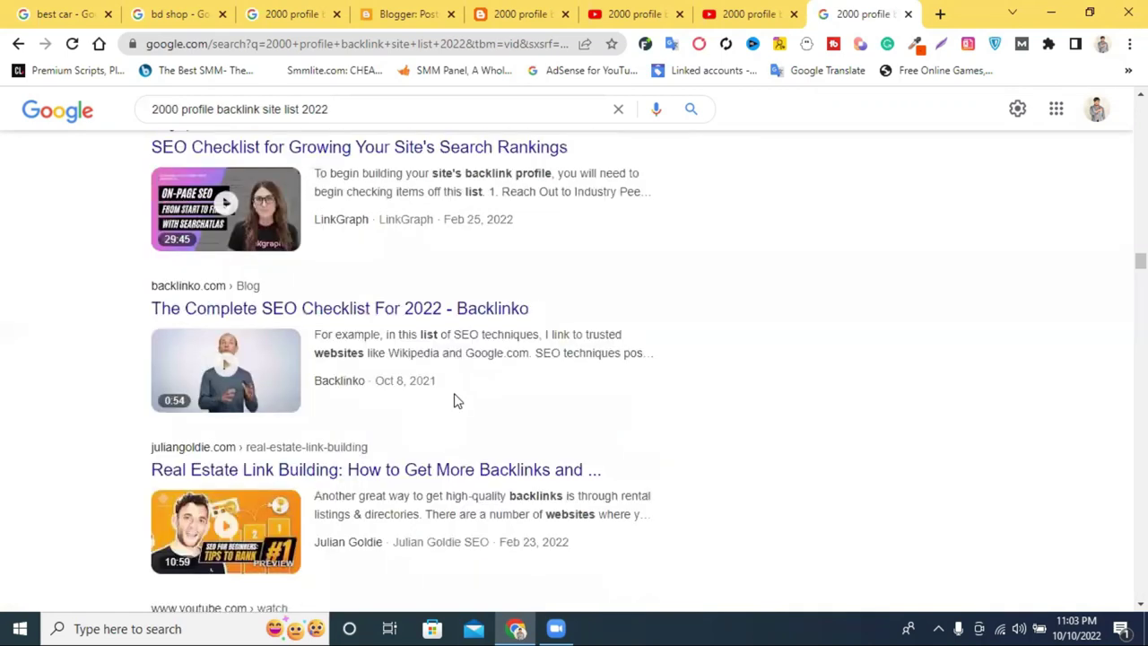
scroll(458, 401, down, 2)
scroll(459, 432, down, 5)
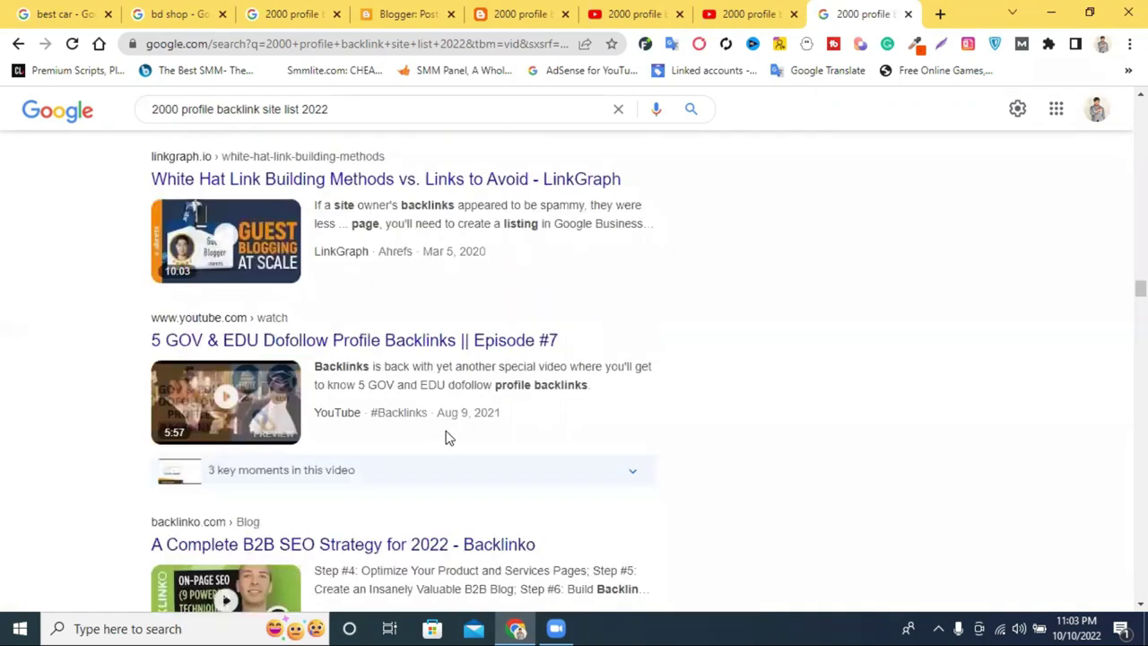
scroll(450, 438, down, 5)
scroll(433, 436, down, 5)
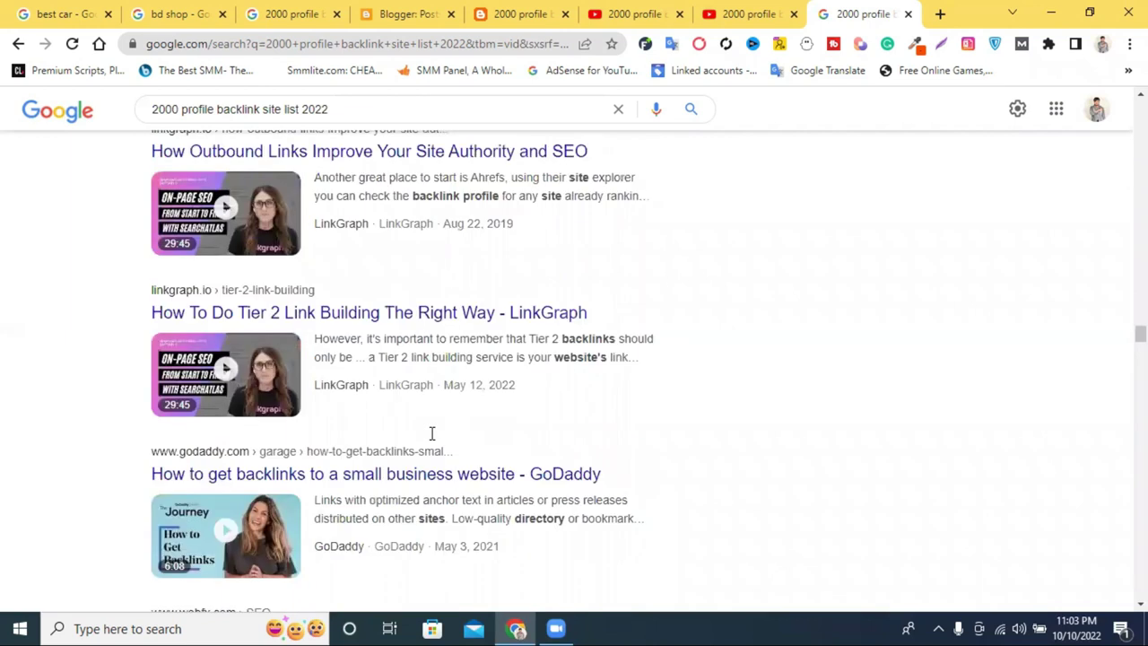
scroll(432, 434, down, 5)
scroll(432, 441, down, 5)
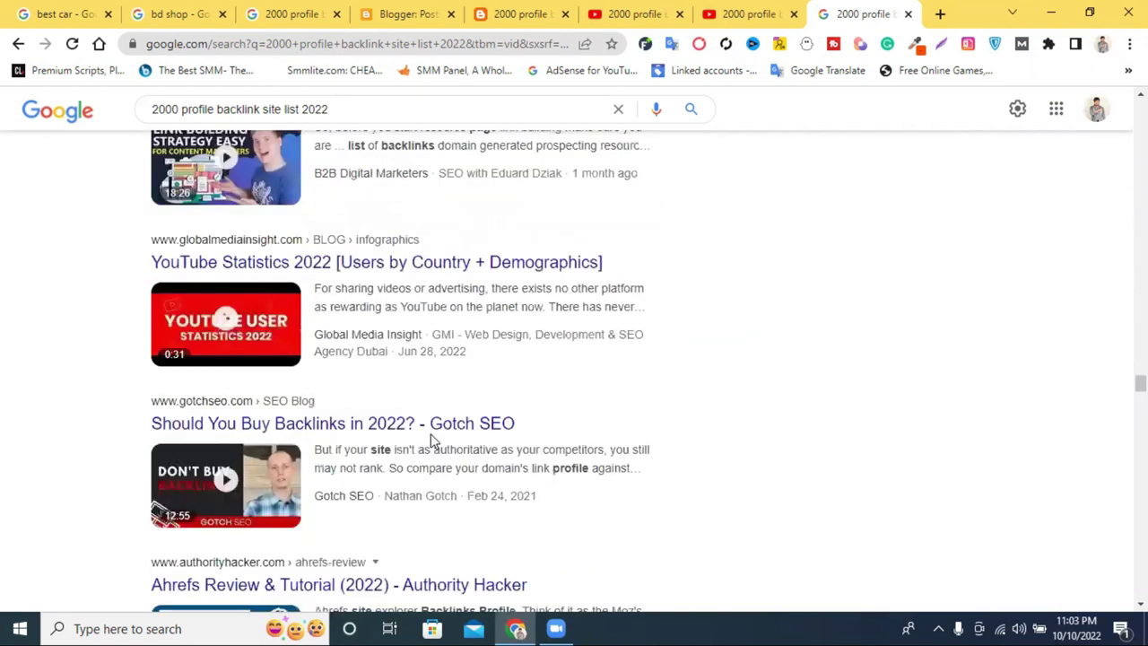
scroll(430, 440, down, 3)
scroll(432, 441, up, 3)
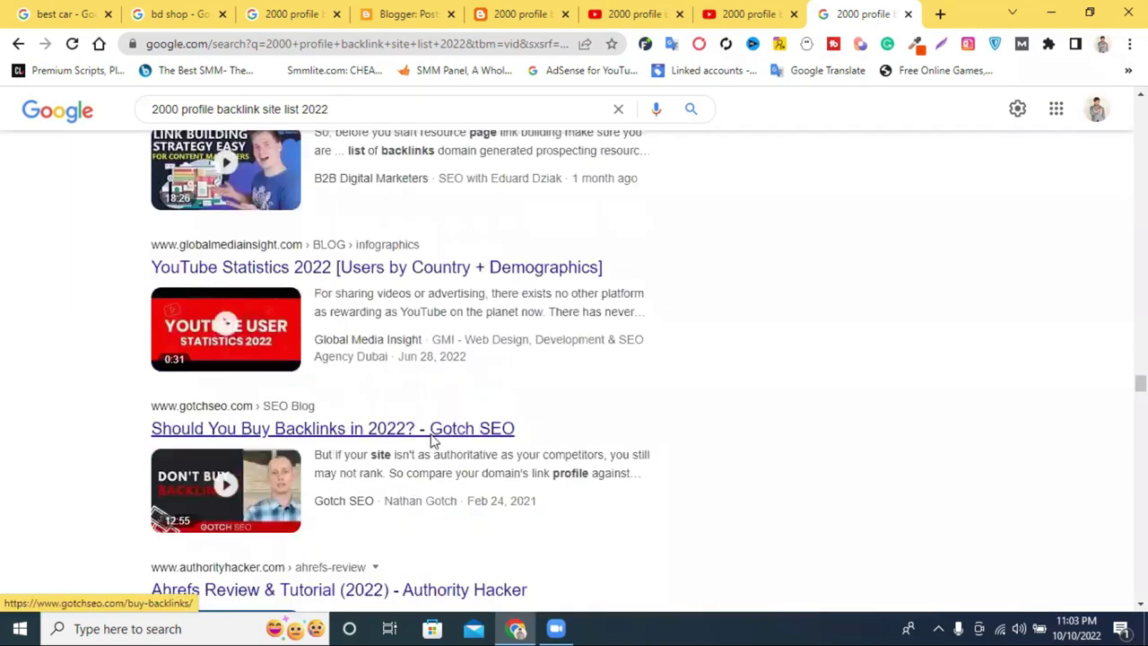
scroll(431, 440, down, 5)
scroll(431, 440, down, 3)
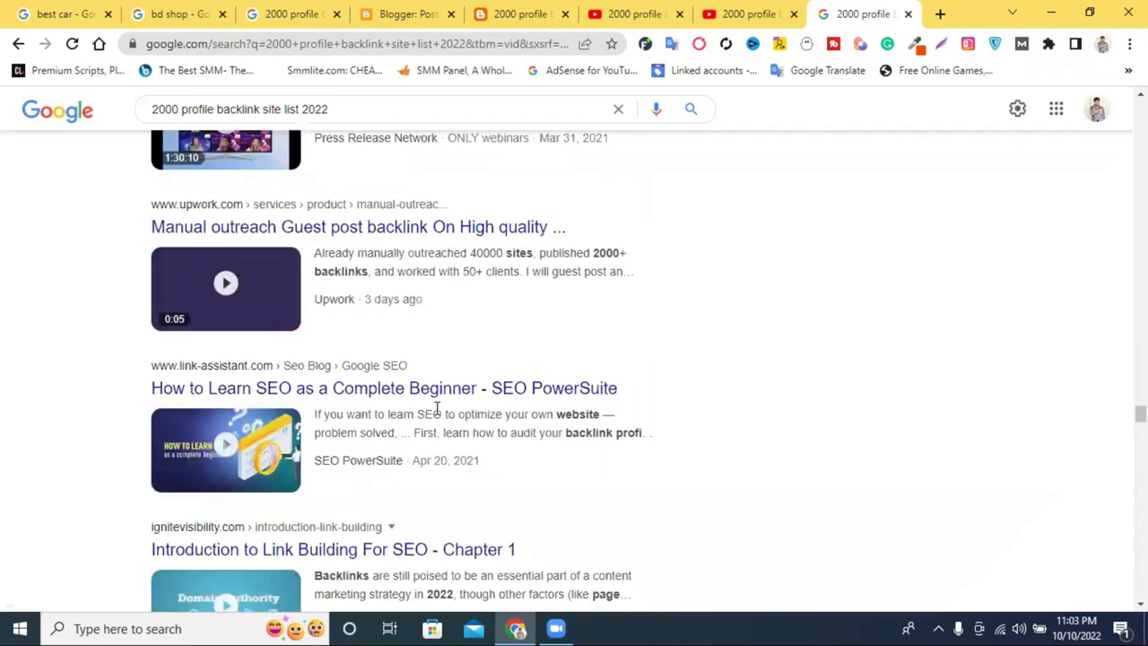
scroll(437, 408, down, 5)
scroll(437, 412, down, 5)
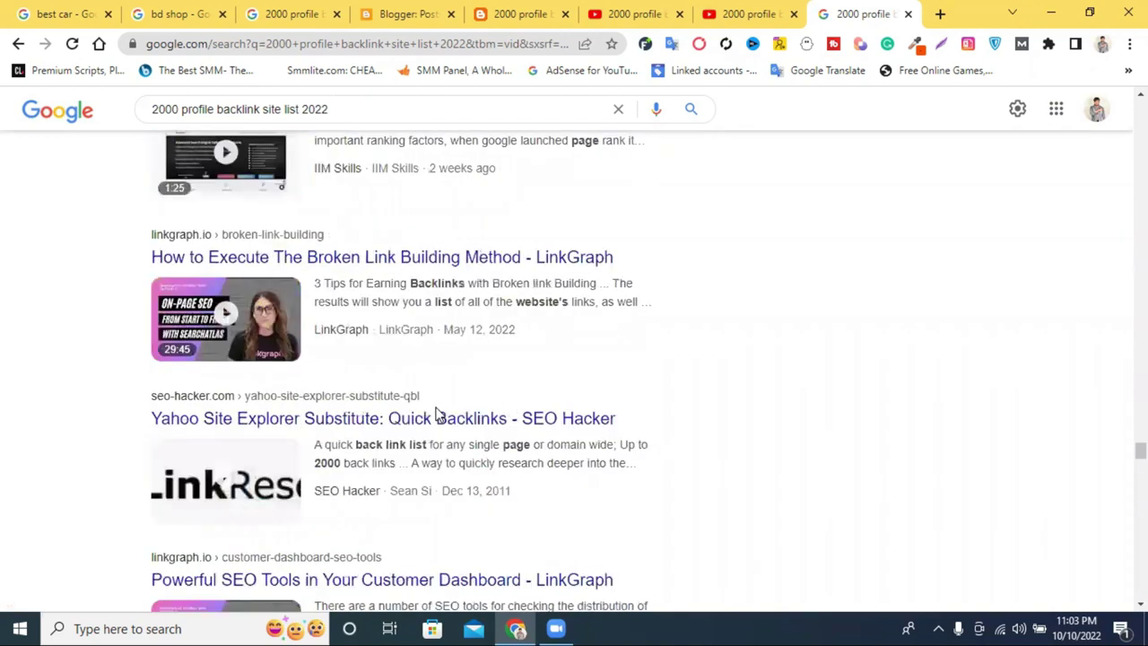
scroll(437, 412, down, 5)
scroll(439, 413, down, 5)
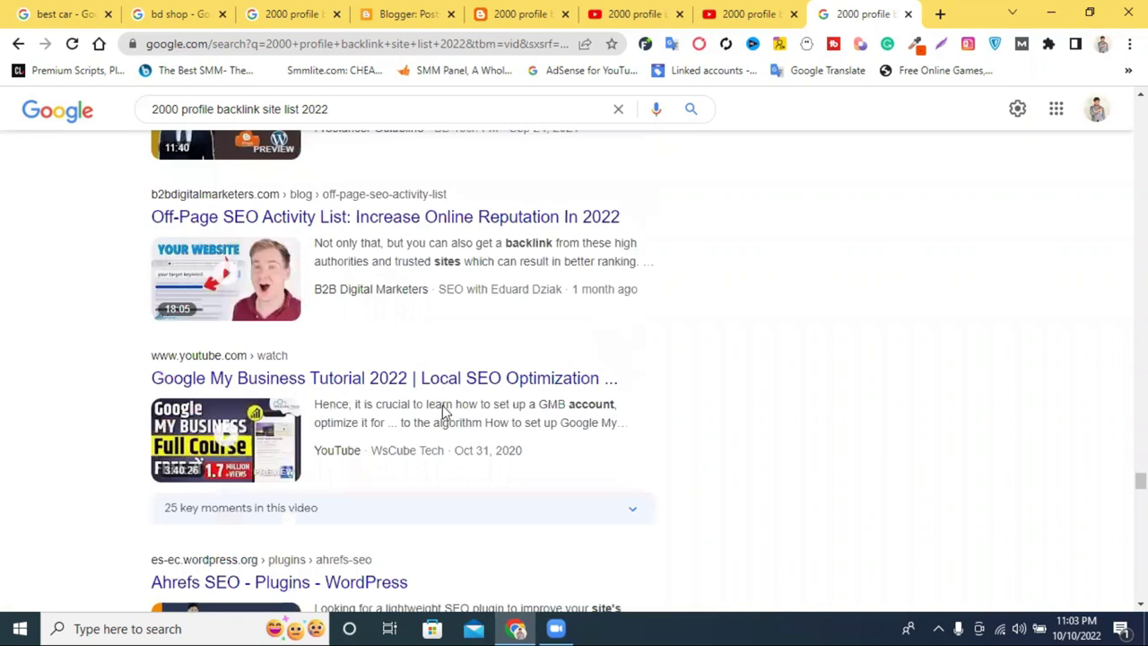
scroll(442, 405, down, 5)
scroll(485, 404, down, 5)
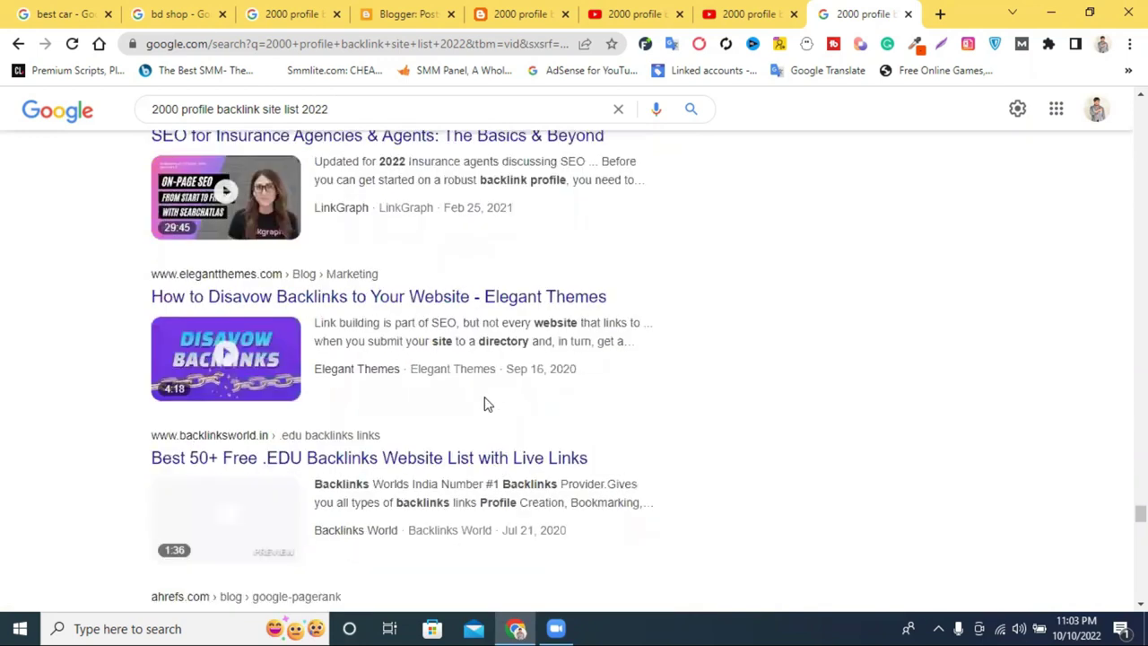
scroll(486, 402, down, 5)
scroll(486, 399, down, 5)
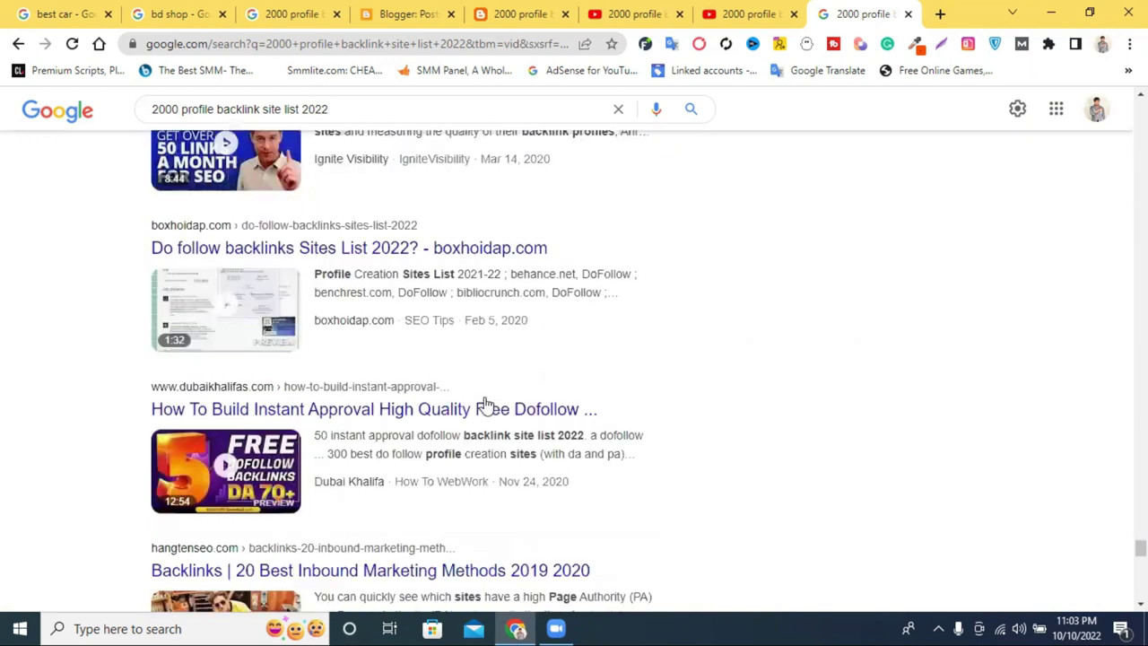
scroll(518, 402, down, 10)
scroll(518, 404, up, 3)
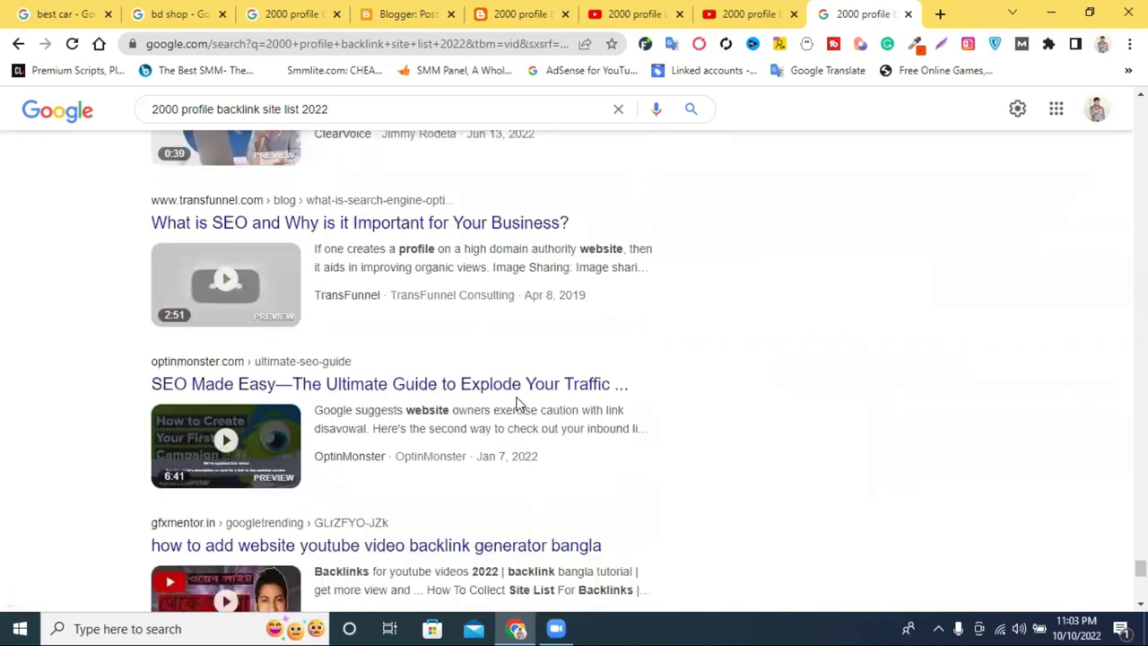
scroll(651, 345, down, 8)
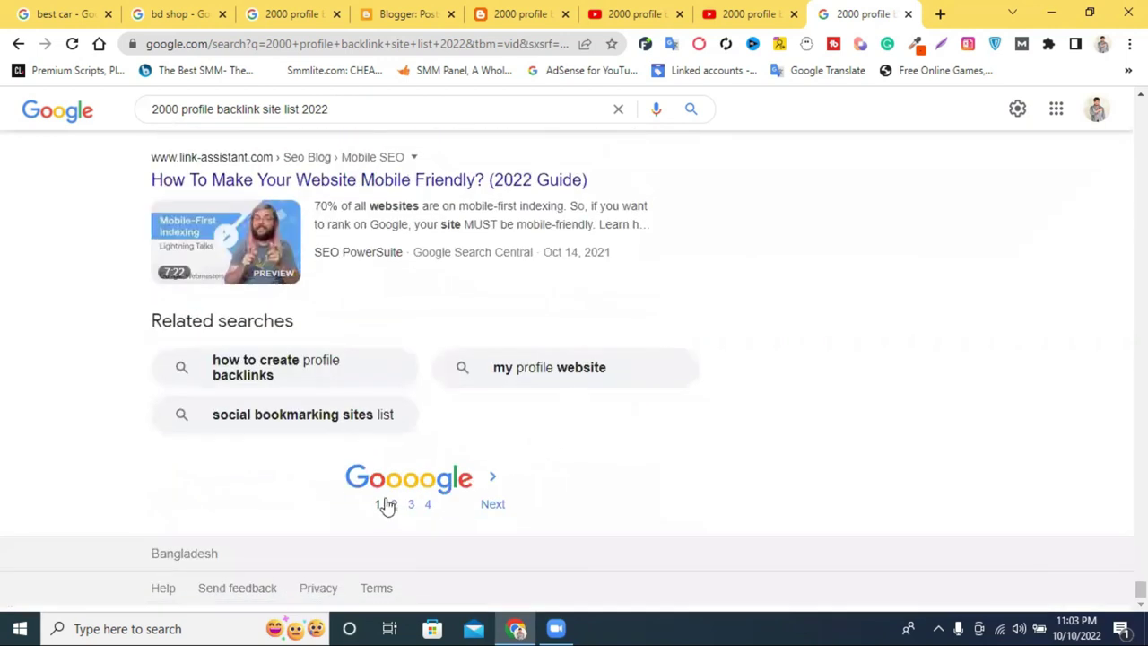
Open page 2 of the video results and examine its listings for the published video
click(387, 506)
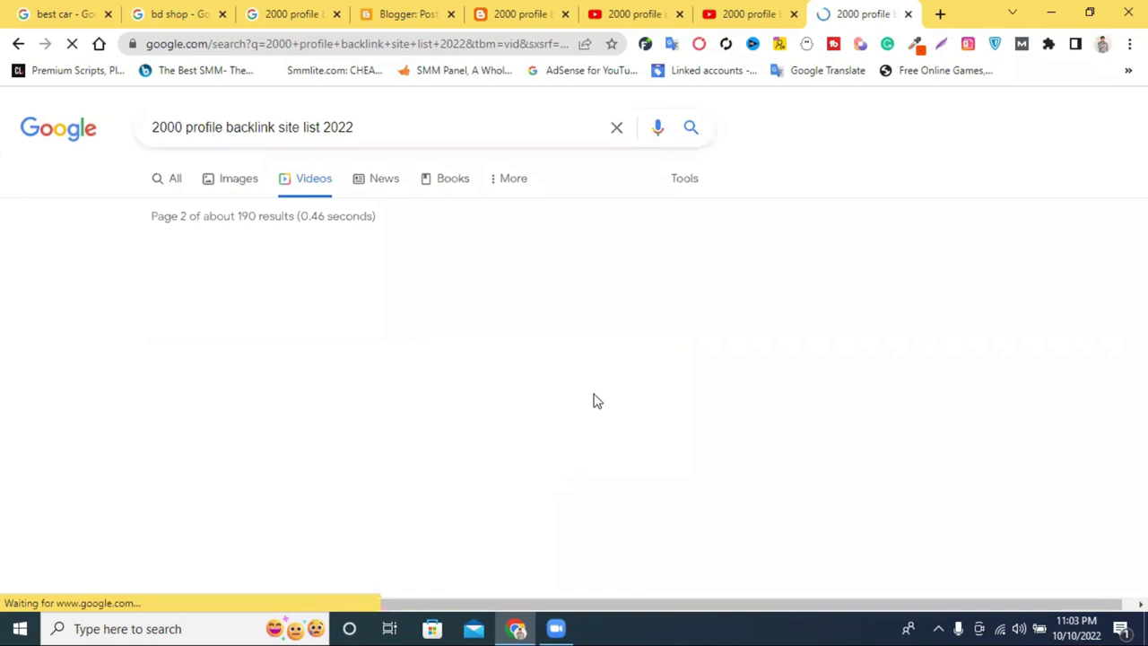
scroll(583, 386, down, 8)
scroll(583, 384, up, 2)
scroll(583, 381, down, 2)
scroll(583, 379, down, 11)
scroll(583, 386, down, 15)
scroll(583, 383, down, 9)
scroll(584, 387, up, 5)
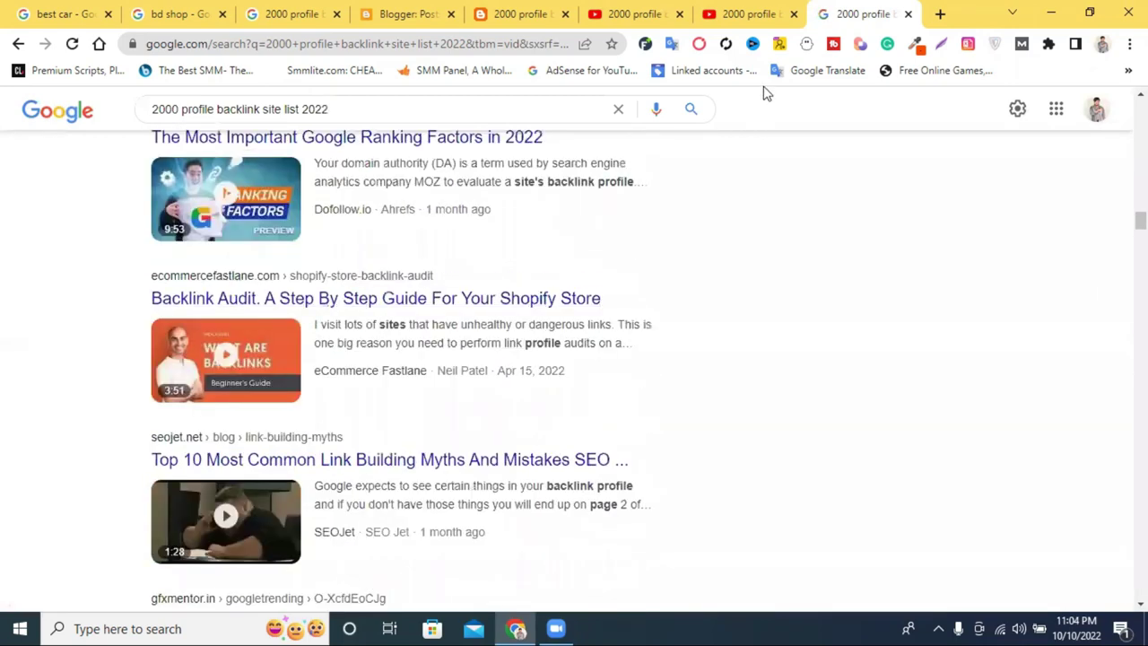
Close the unrelated "Seen Passage" YouTube page, review the live blog post's beginning, and return to the Blogger posts list
click(662, 7)
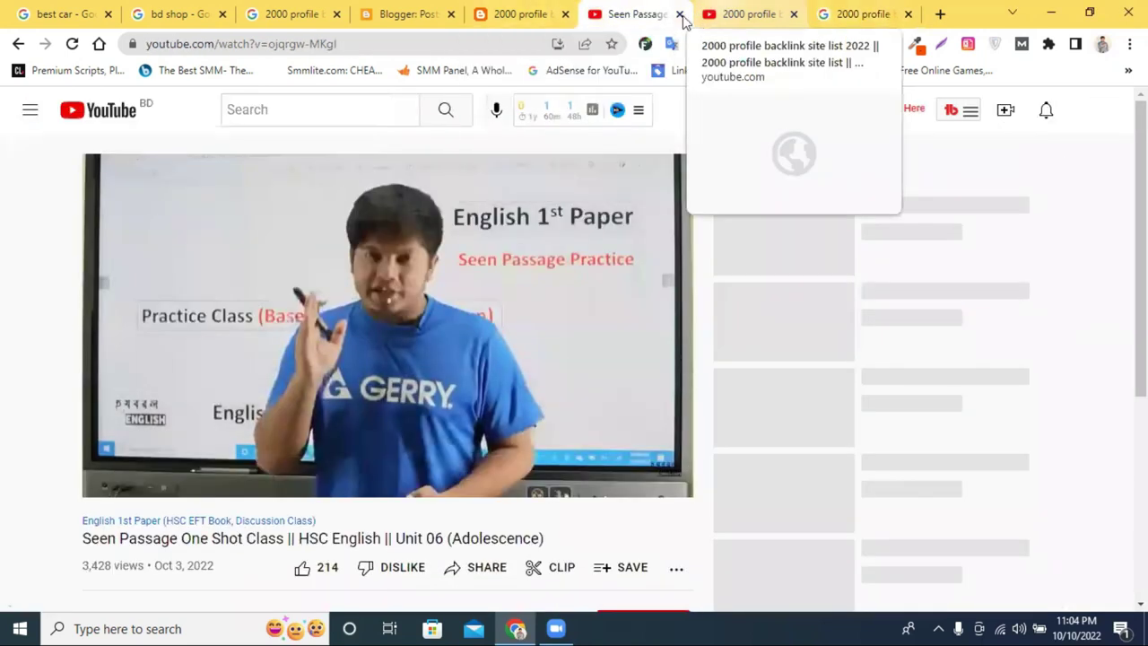
click(680, 15)
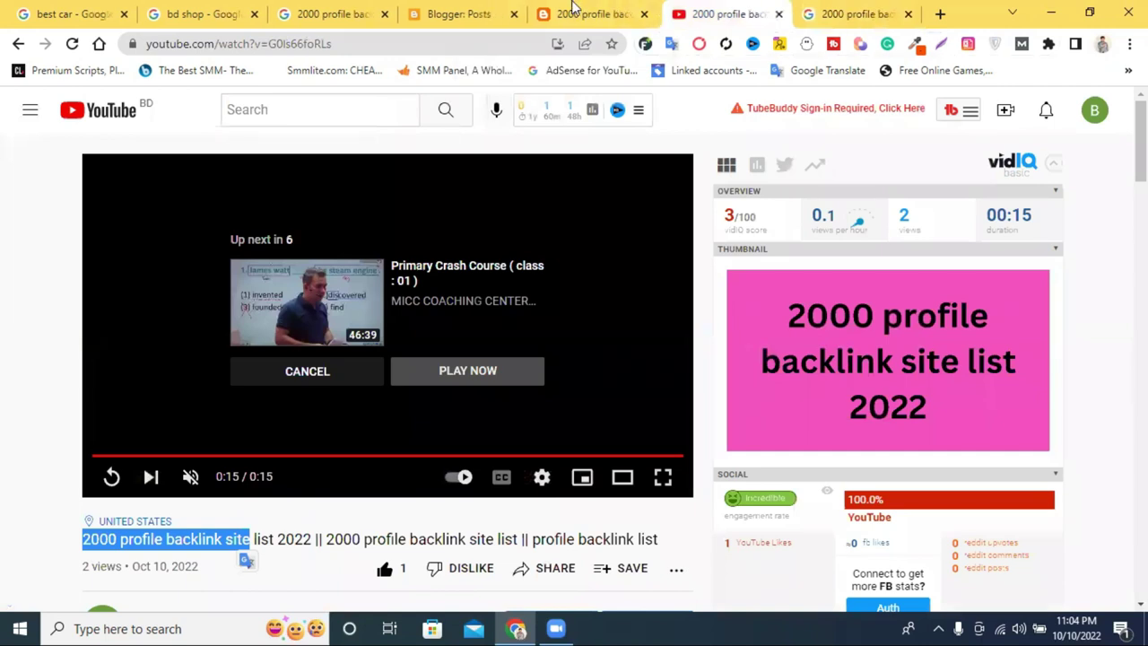
key(ctrl+shift+Tab)
scroll(436, 197, up, 4)
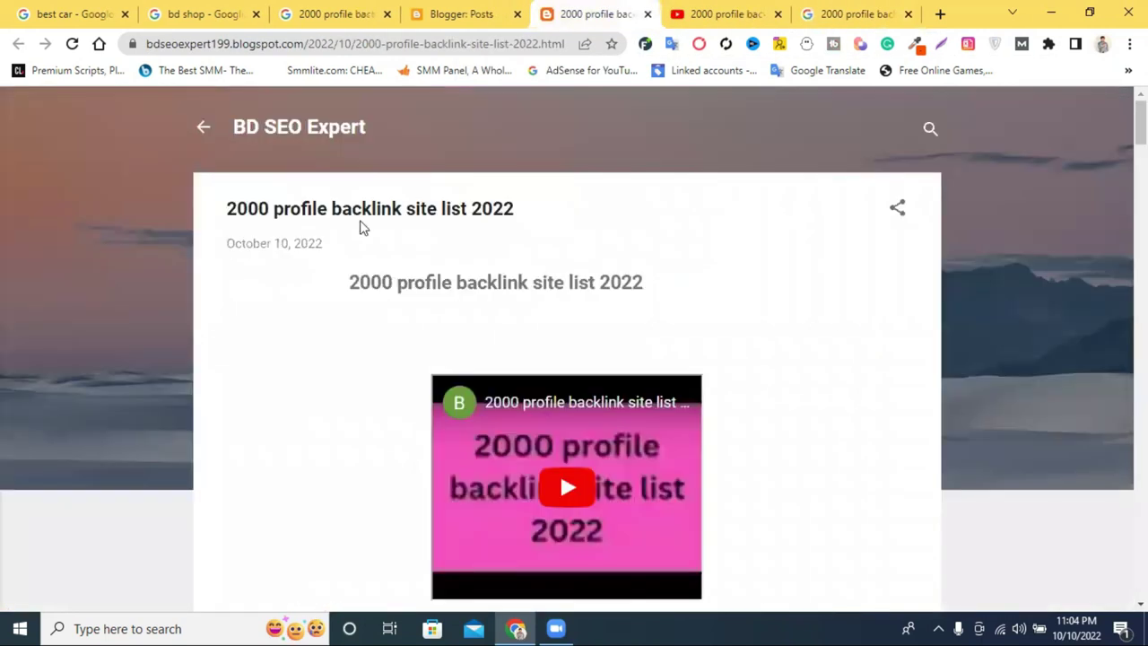
key(ctrl+shift+Tab)
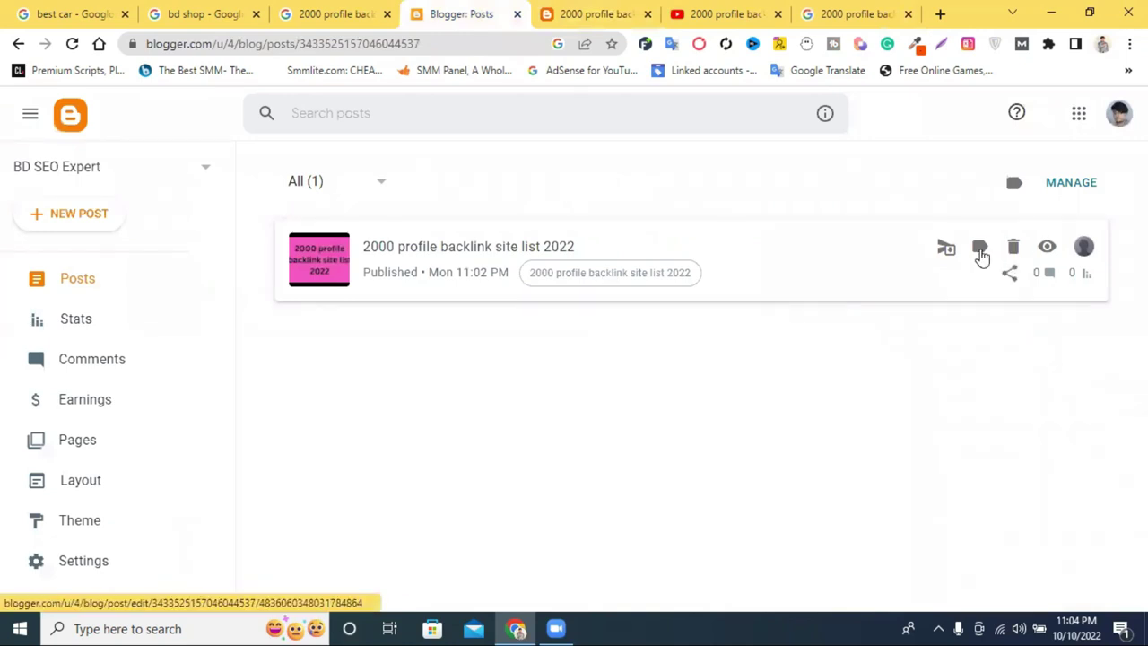
Open the published post "2000 profile backlink site list 2022" for editing, copy the linked keyword text below its video, and return to the posts list
click(413, 254)
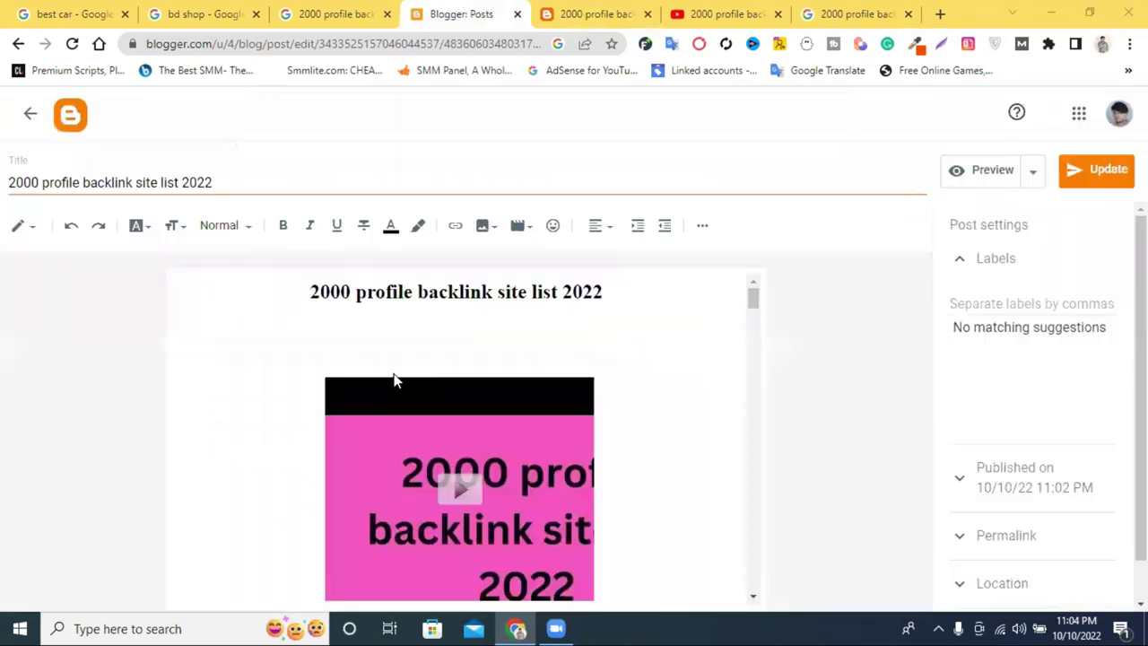
key(ctrl+a)
key(ctrl+v)
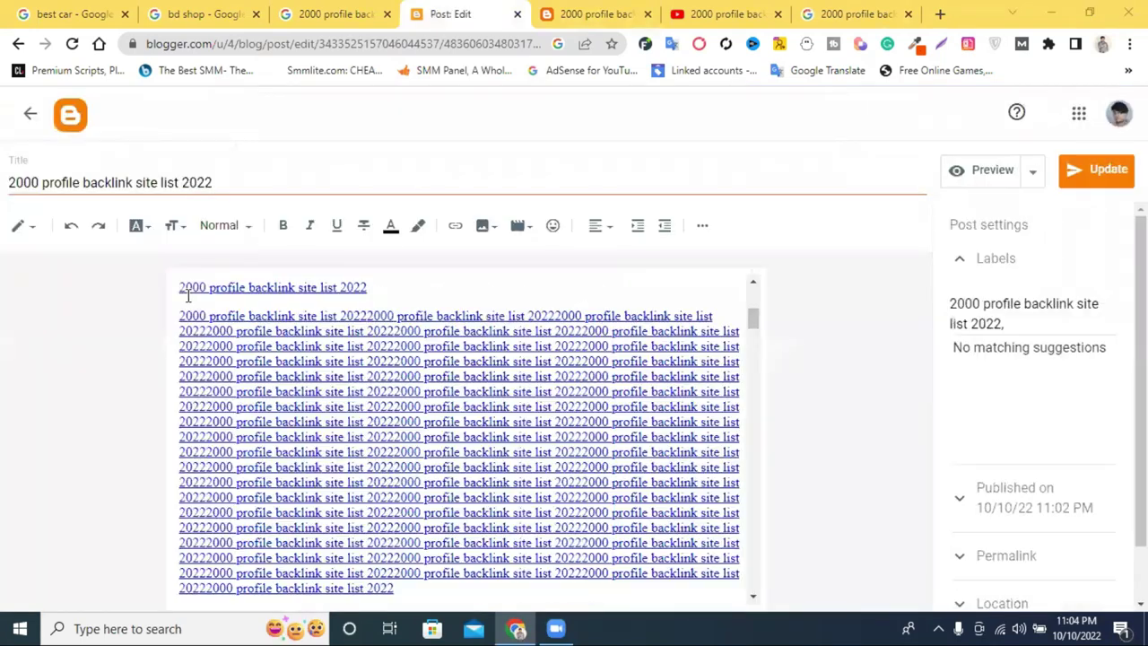
drag(438, 491, 454, 421)
key(ctrl+z)
key(ctrl+z)
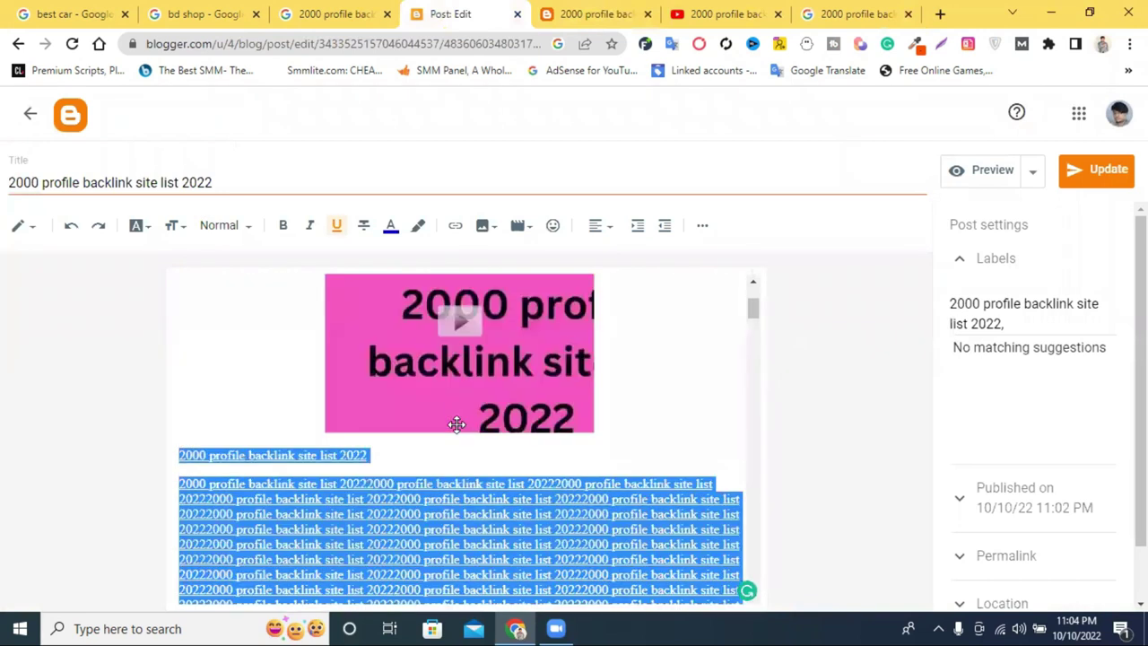
click(30, 113)
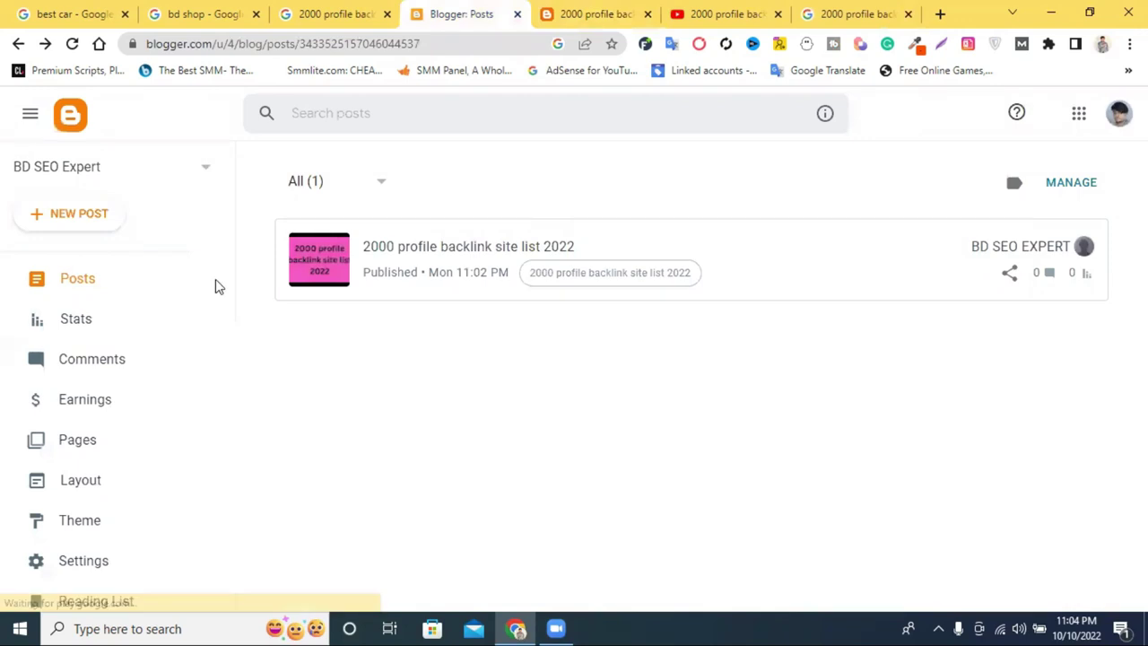
Create a new blog post and paste the copied linked keyword text into its body
click(78, 218)
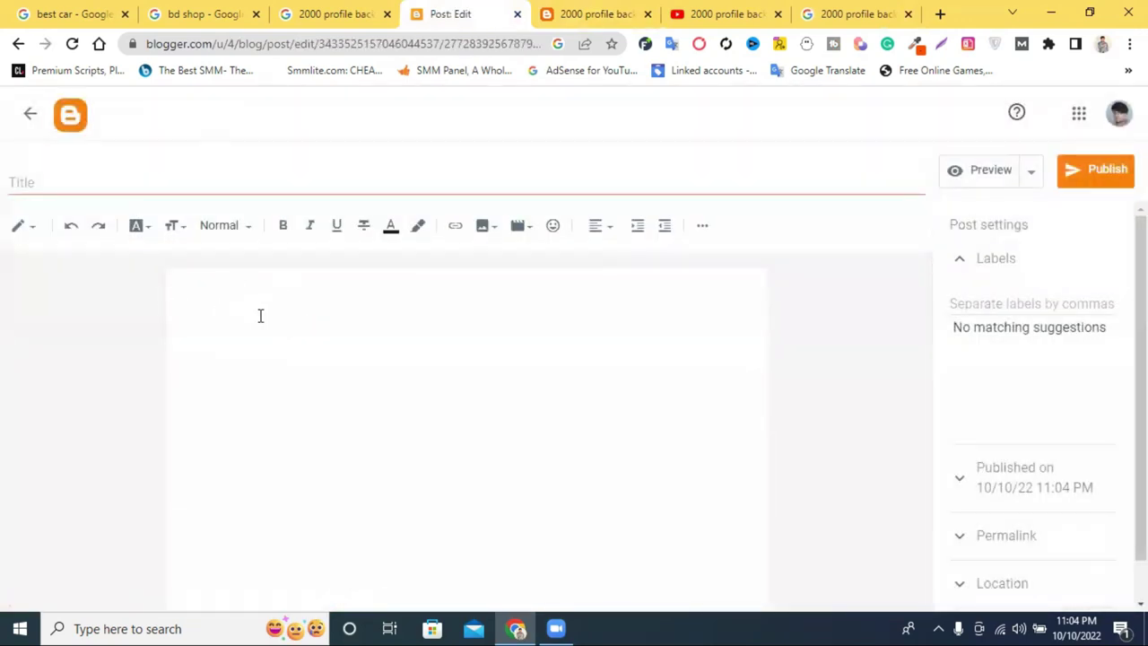
click(260, 315)
key(ctrl+v)
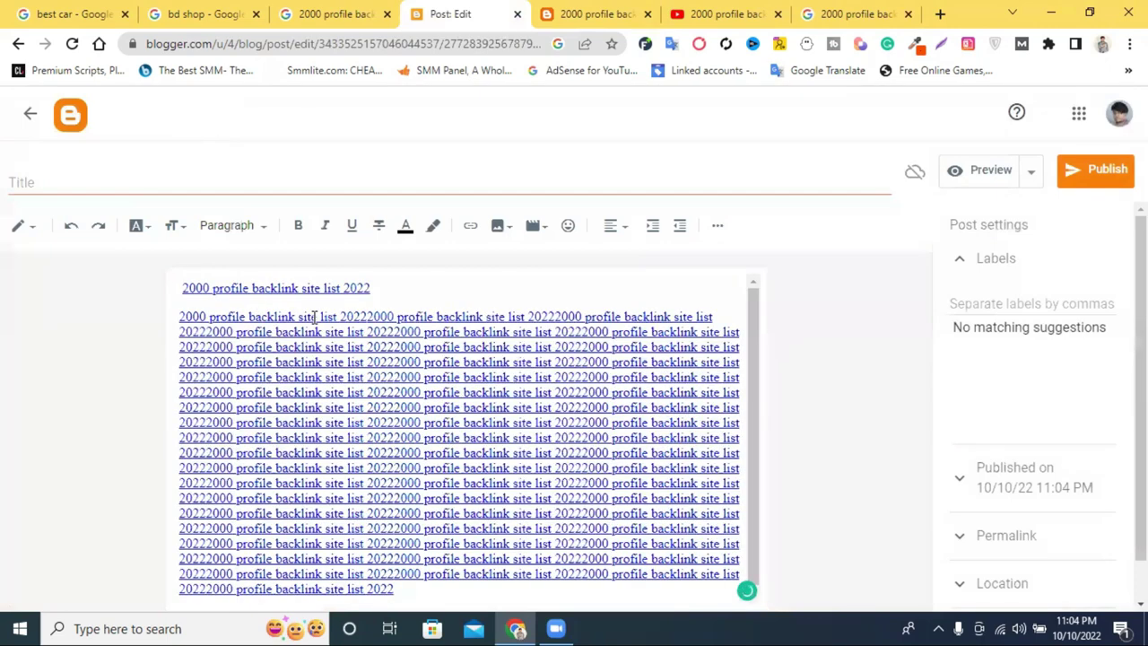
Copy the first keyword line of the body and use it as the post title "2000 profile backlink site list 2022"
triple_click(260, 287)
key(ctrl+c)
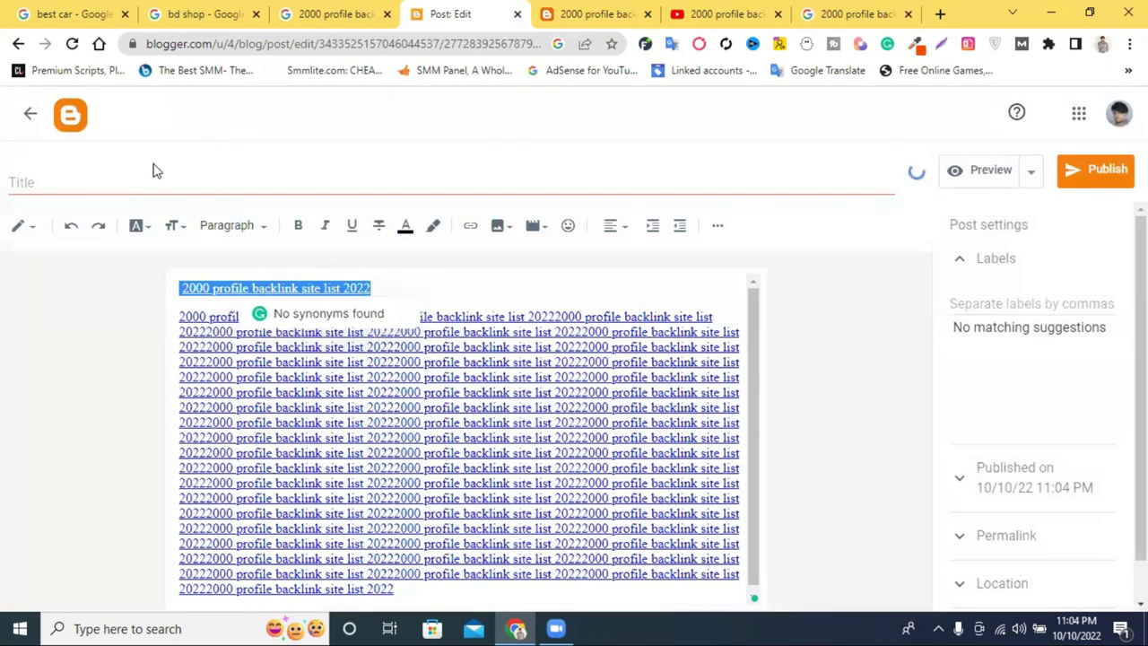
click(93, 179)
key(ctrl+v)
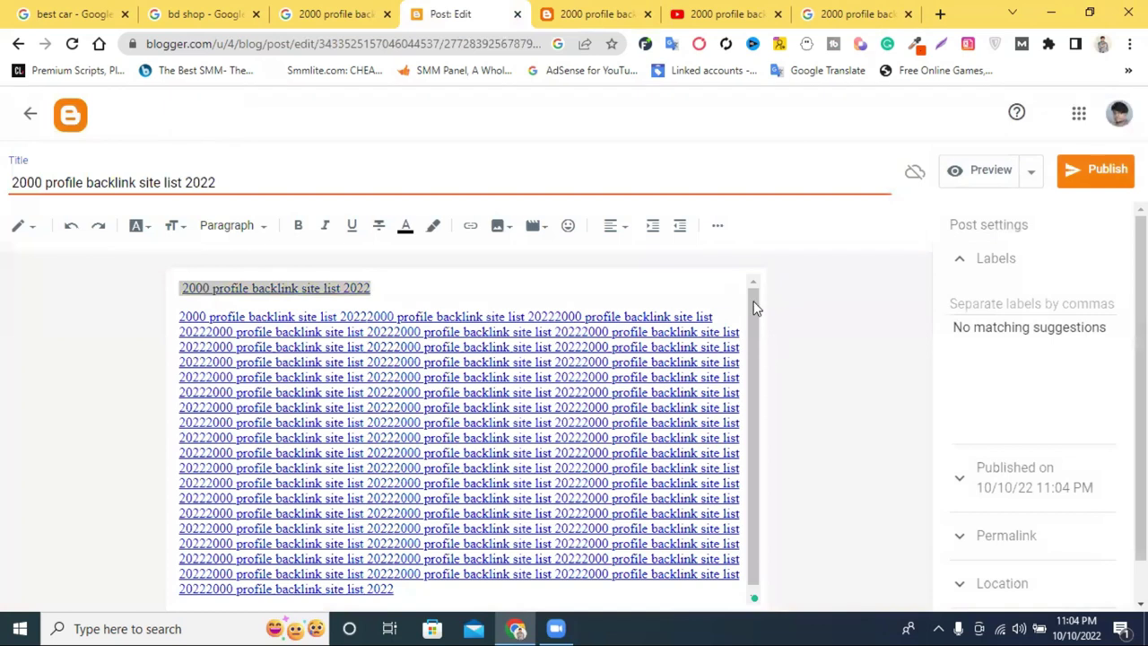
Copy the web address of the backlink video from its YouTube page and return to the new post's draft
click(698, 11)
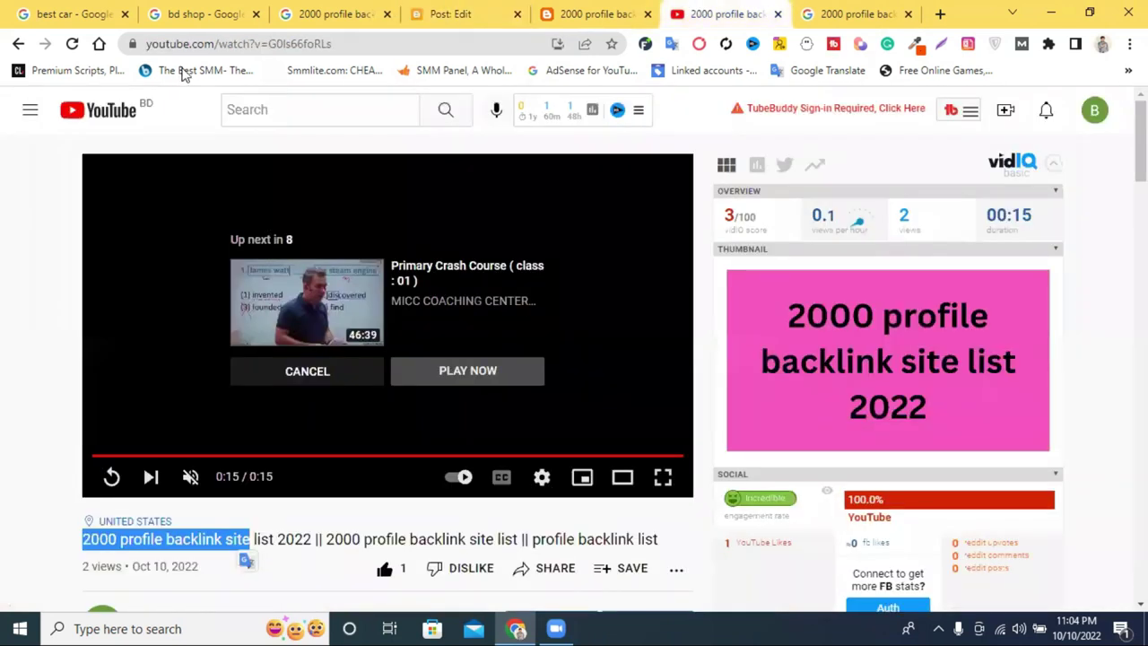
double_click(300, 44)
double_click(230, 45)
triple_click(226, 45)
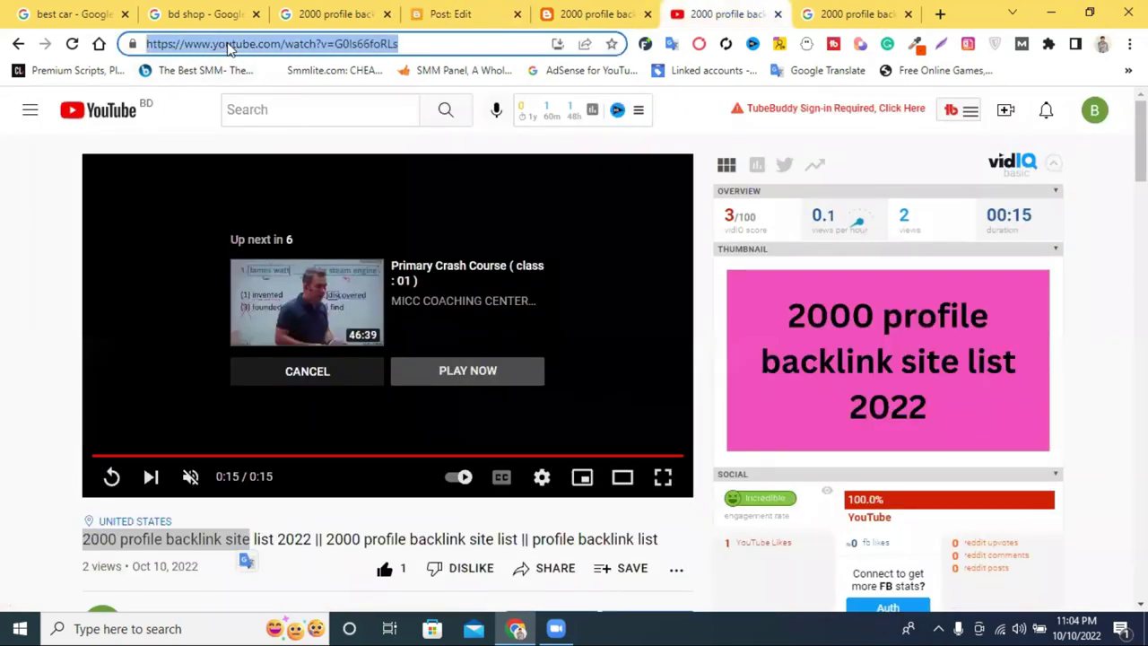
right_click(227, 45)
click(270, 135)
click(300, 11)
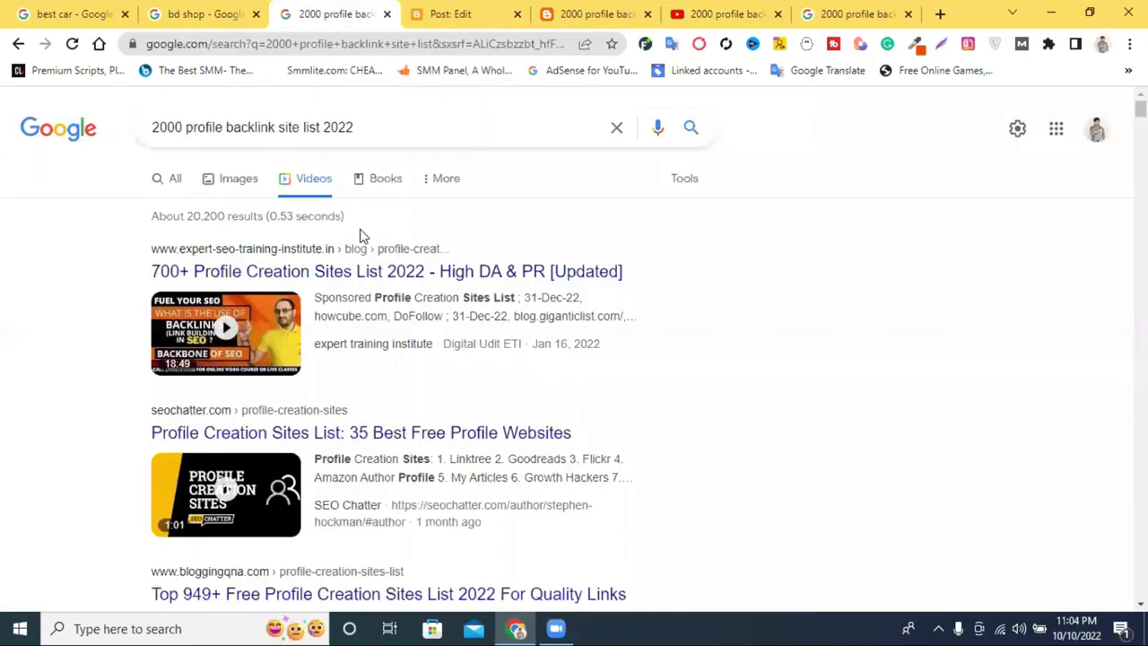
click(448, 13)
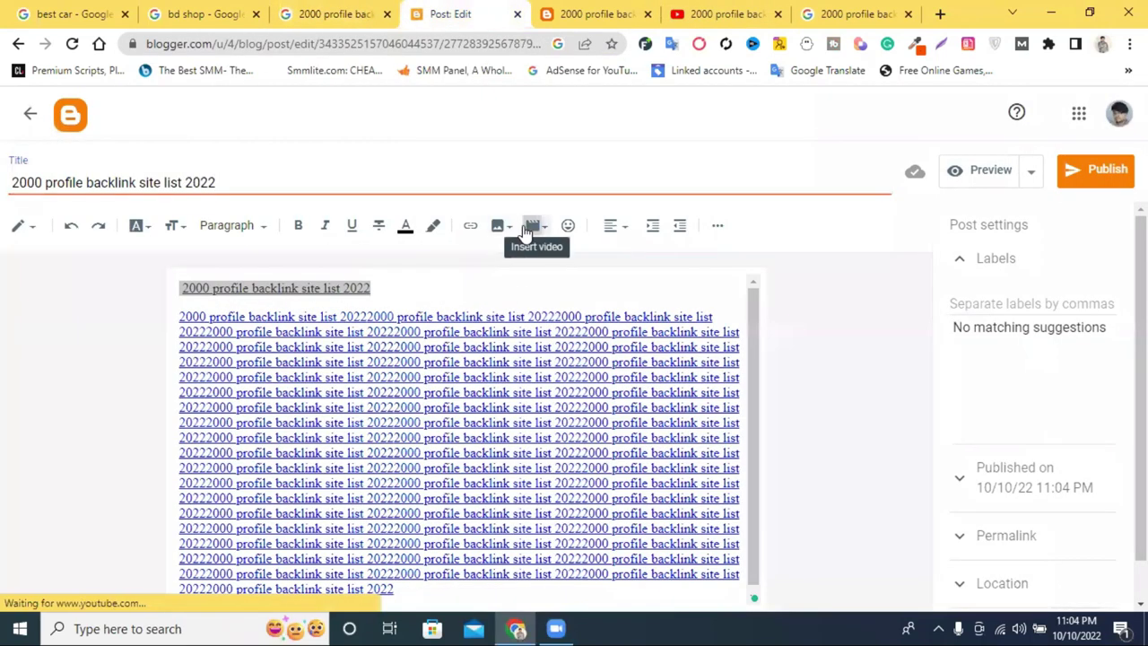
click(533, 225)
click(603, 312)
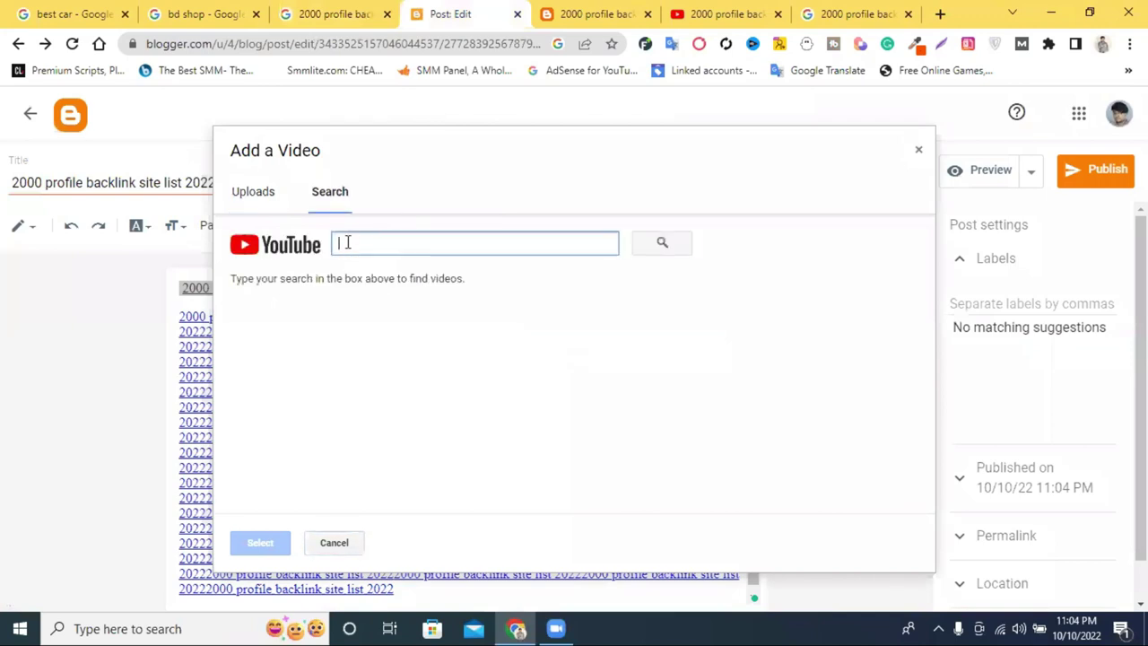
text(https://www.youtube.com/watch?v=G0Is66foRLs)
key(Return)
click(487, 320)
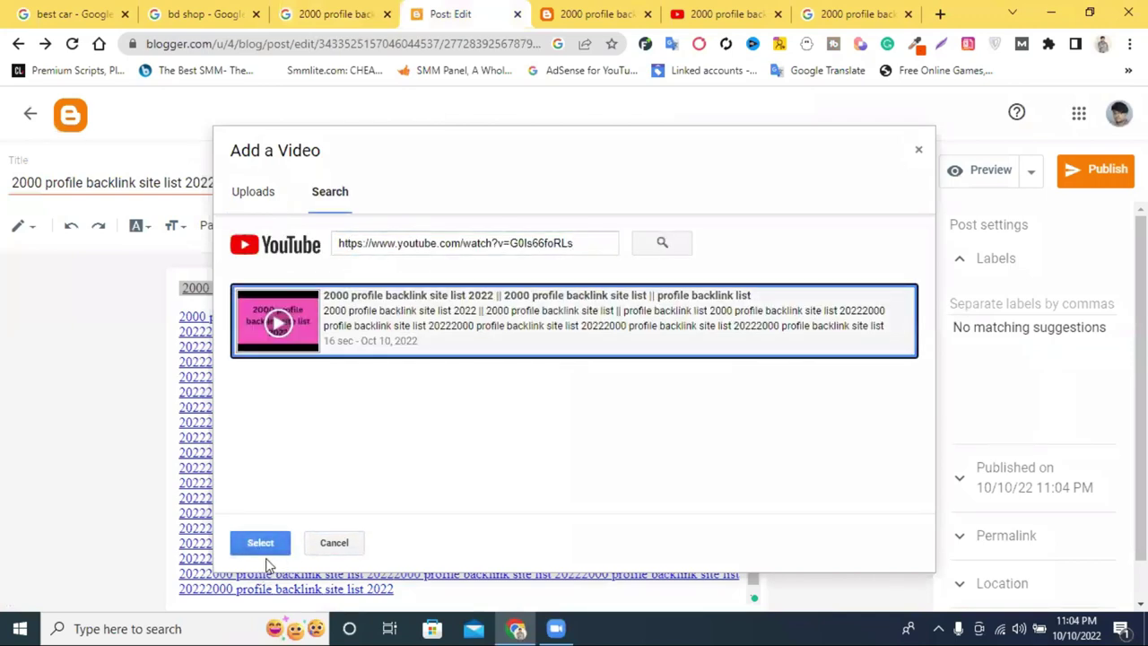
click(262, 546)
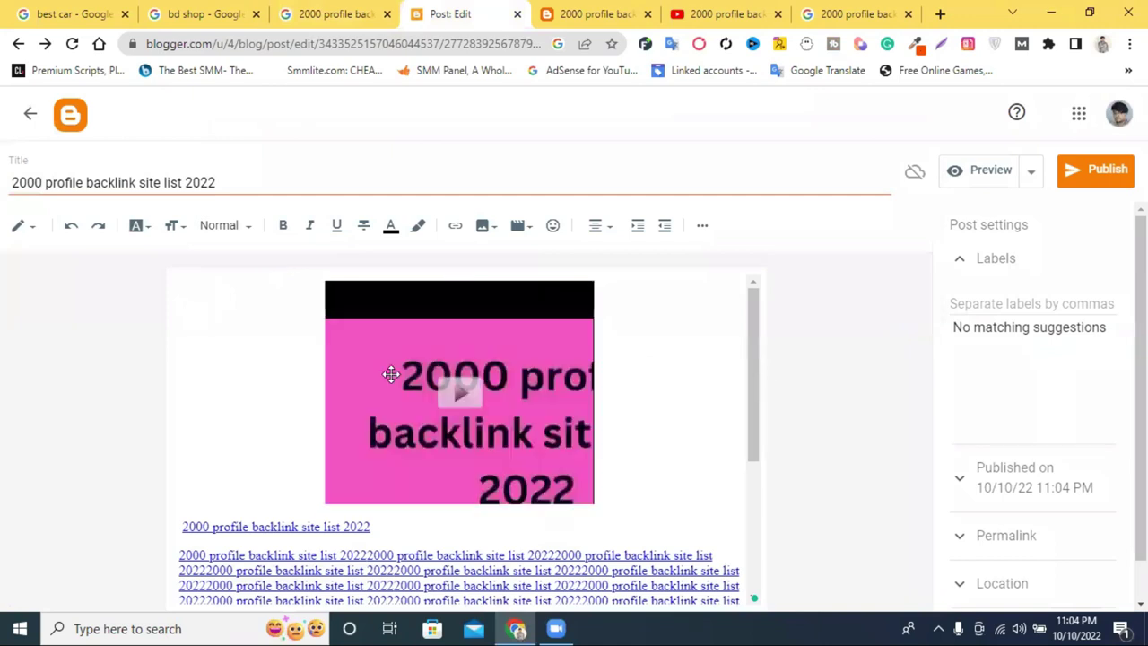
Copy the post title "2000 profile backlink site list 2022" onto a new line above the video and make it bold
triple_click(144, 180)
key(ctrl+c)
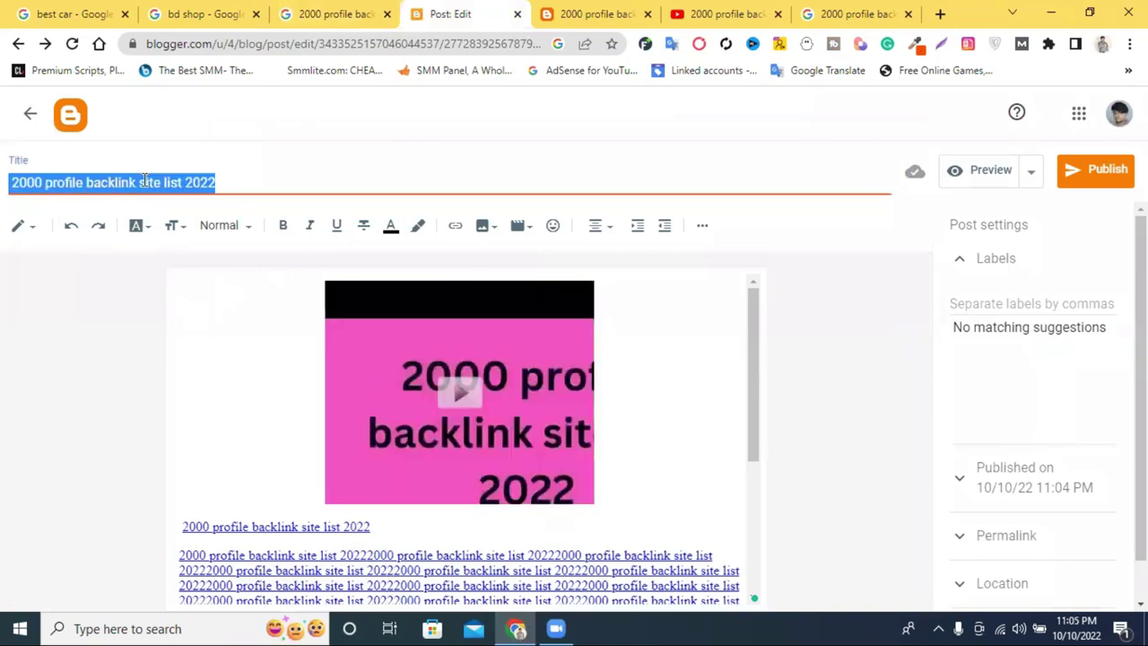
click(315, 283)
key(Return)
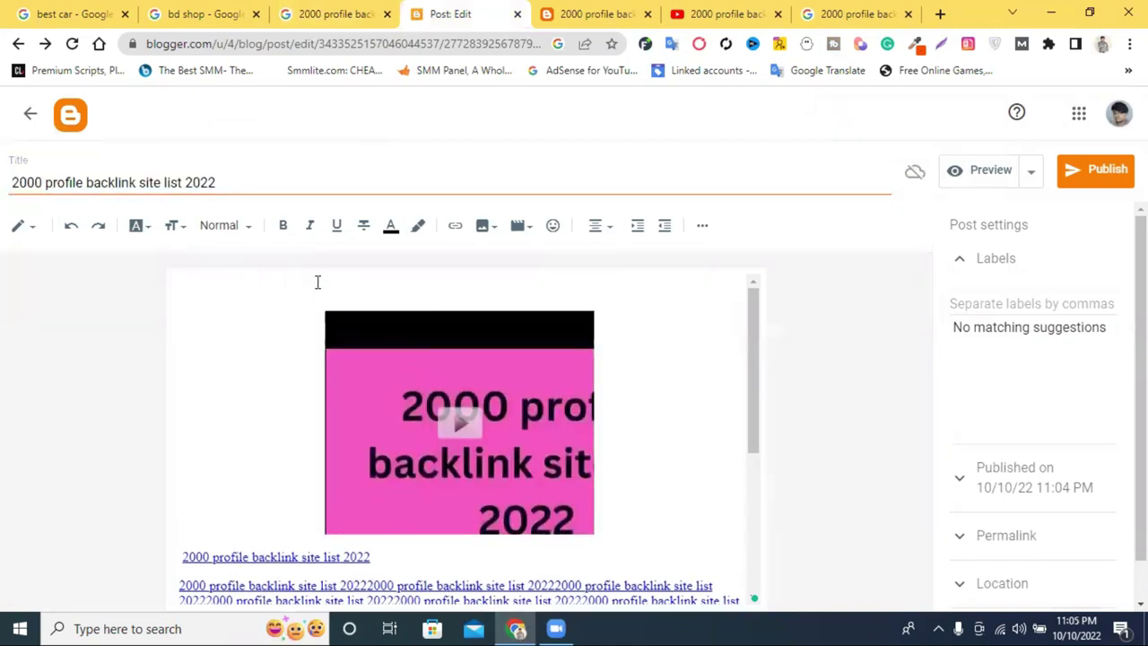
key(ctrl+v)
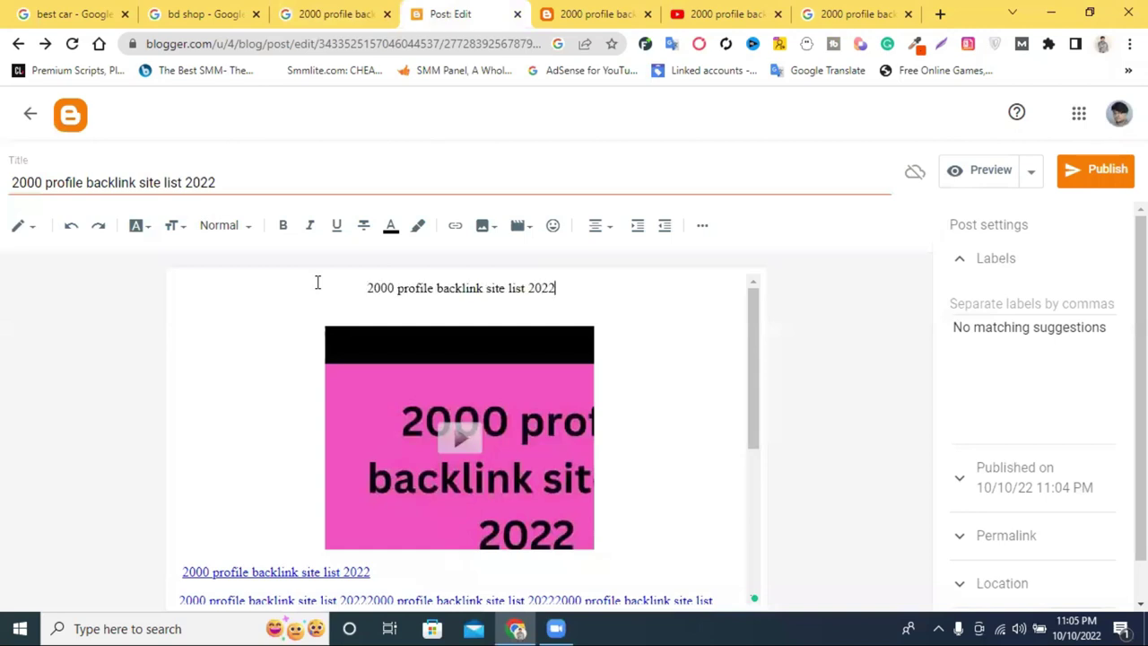
triple_click(440, 292)
click(283, 225)
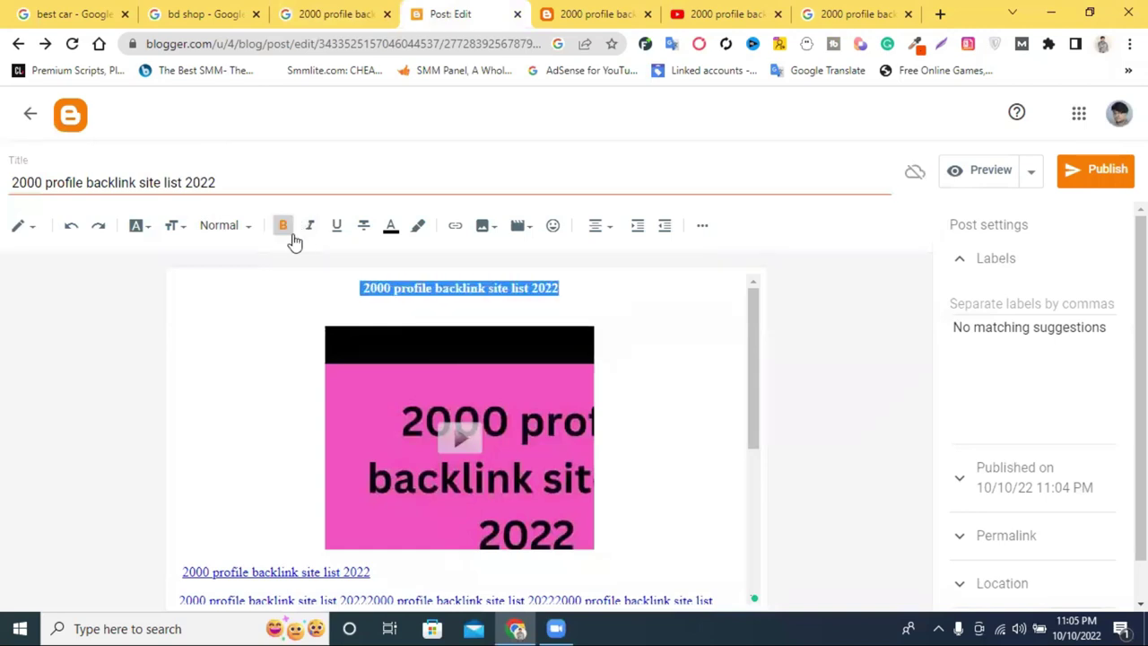
click(578, 321)
Copy the linked keyword paragraph and paste it repeatedly to fill the end of the post body with many copies
scroll(628, 354, down, 5)
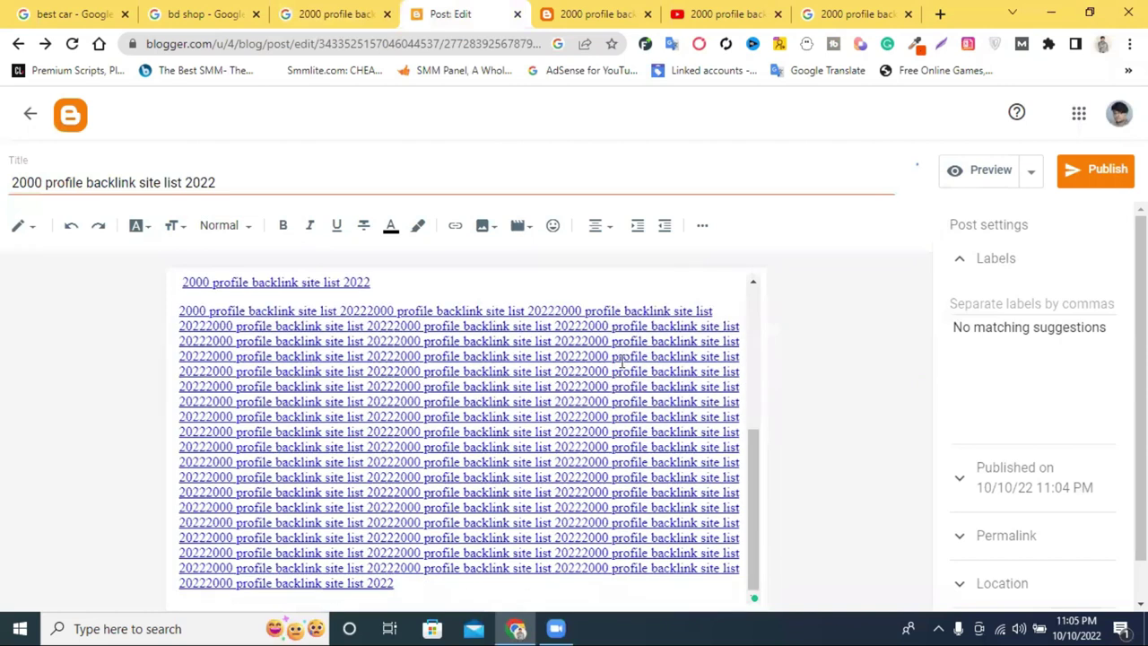
drag(395, 584, 176, 316)
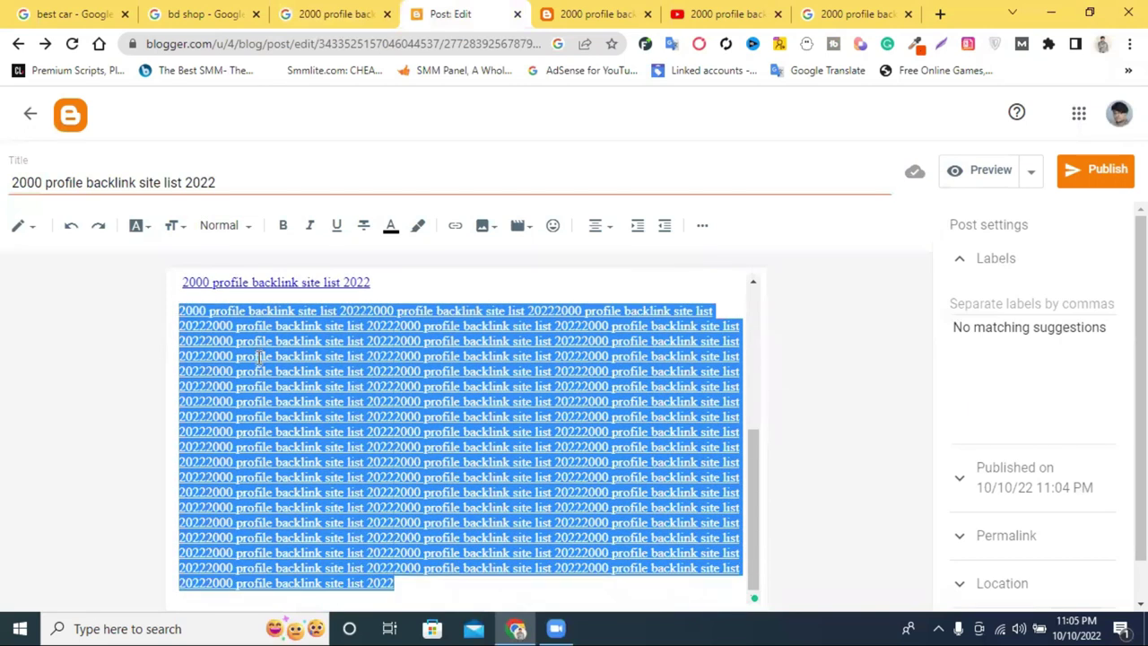
key(ctrl+v)
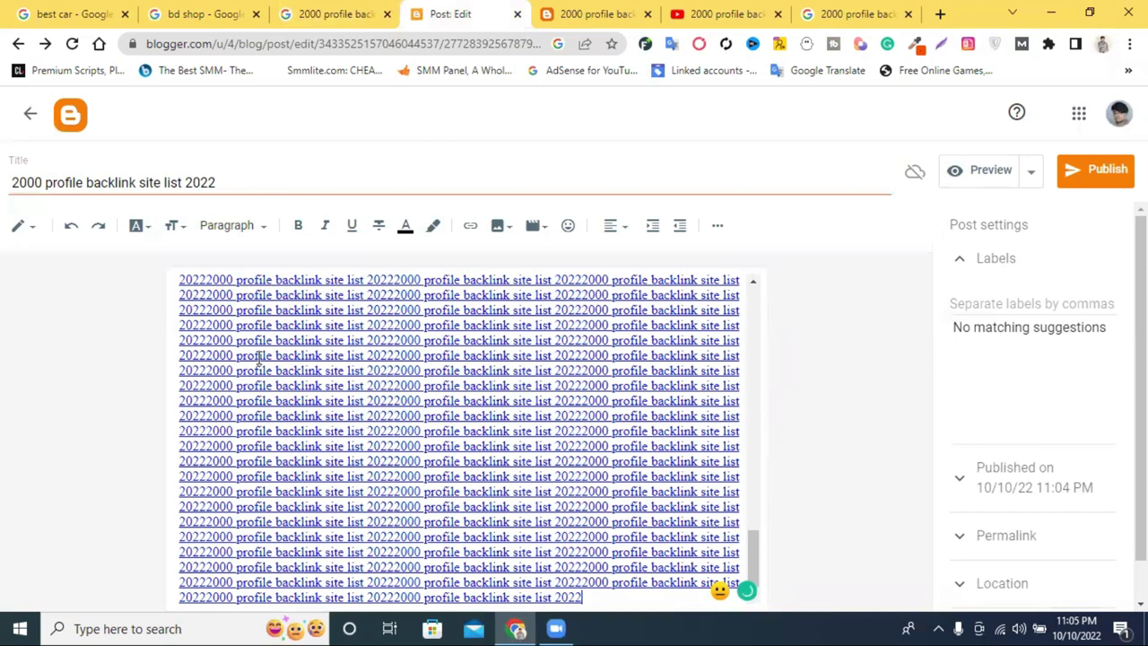
key(BackSpace)
key(BackSpace)
key(BackSpace)
key(BackSpace)
key(BackSpace)
key(BackSpace)
key(BackSpace)
key(BackSpace)
key(BackSpace)
key(BackSpace)
key(BackSpace)
key(BackSpace)
key(BackSpace)
key(BackSpace)
key(BackSpace)
key(BackSpace)
key(BackSpace)
key(BackSpace)
key(BackSpace)
key(BackSpace)
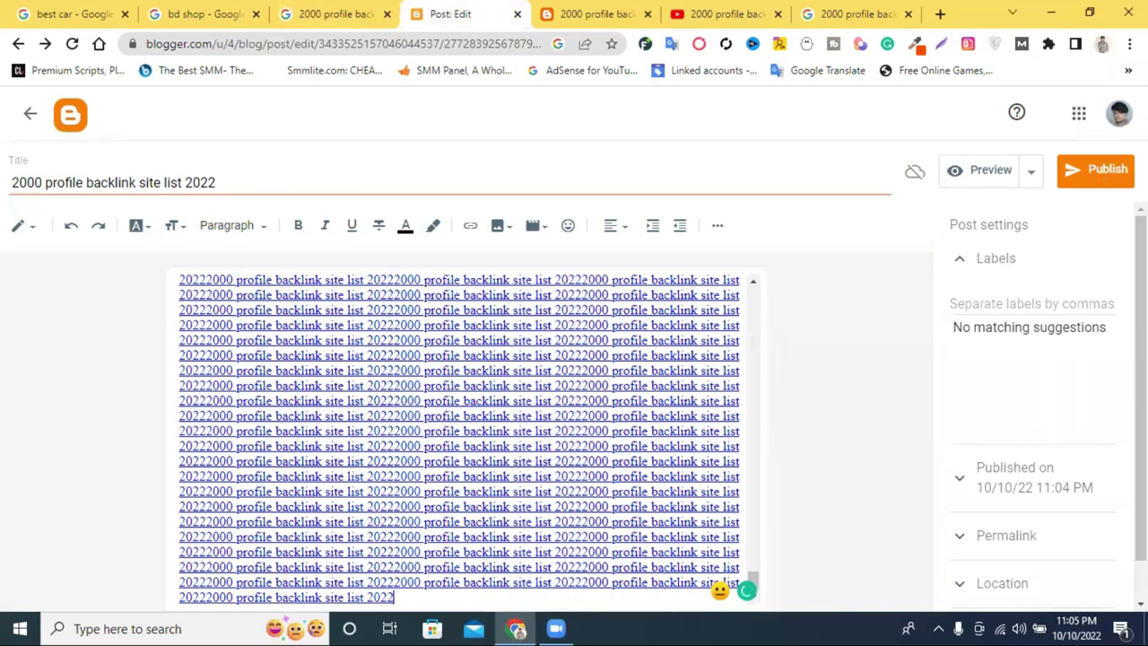
Publish the new post and view its live page, closing the older post's page
click(1087, 186)
click(642, 386)
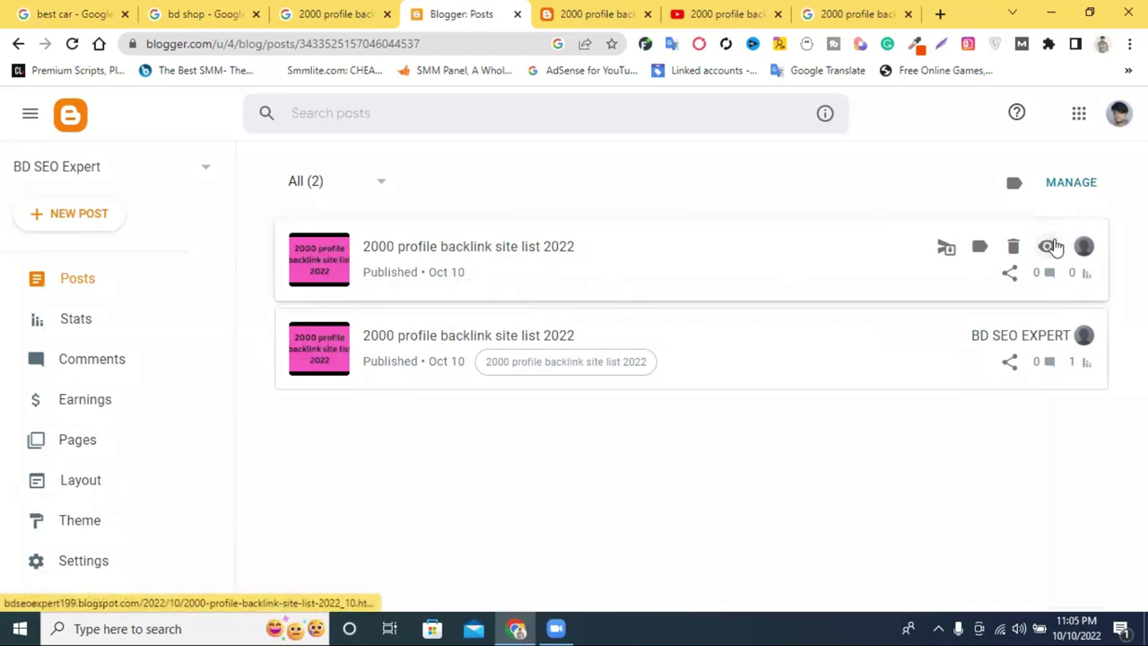
click(1043, 247)
click(667, 16)
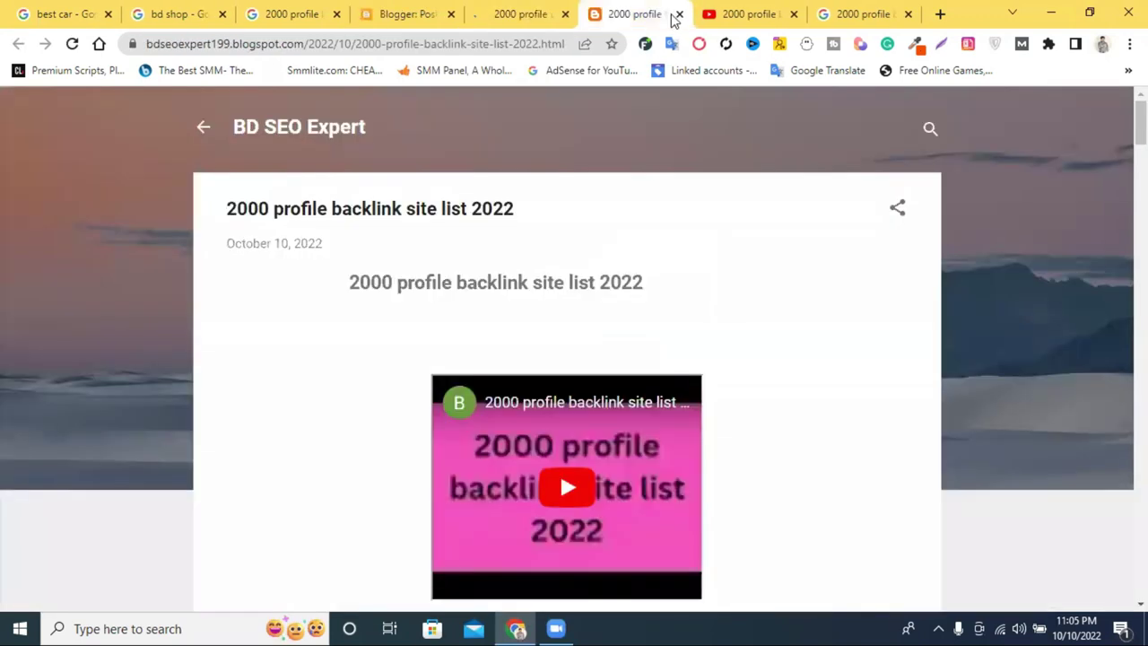
key(ctrl+w)
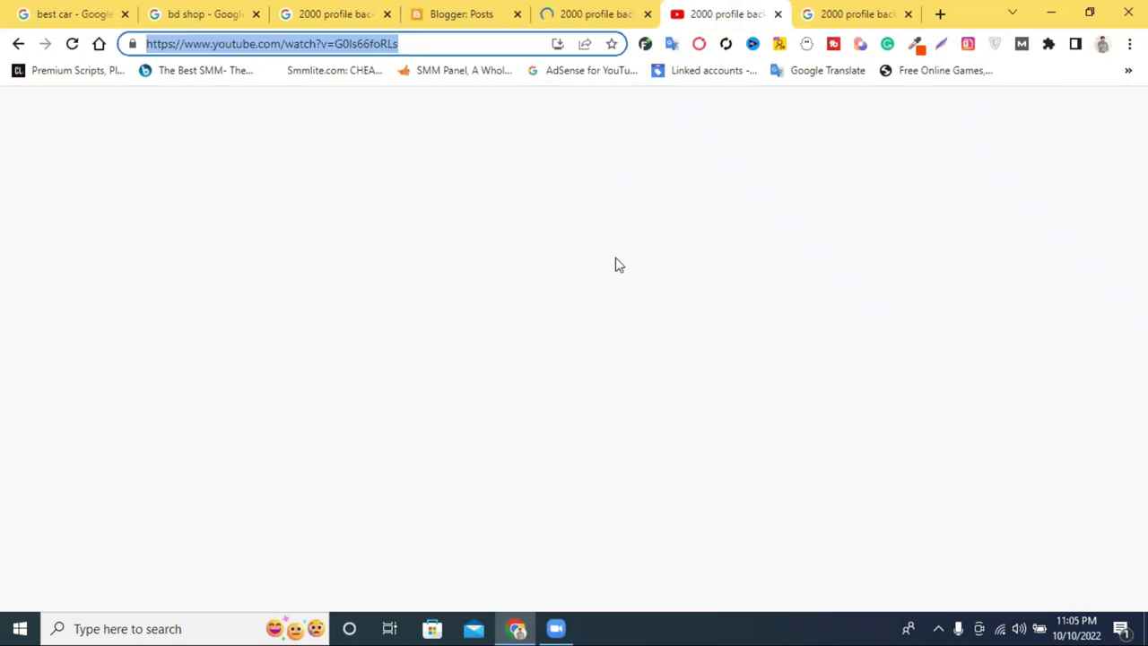
click(601, 14)
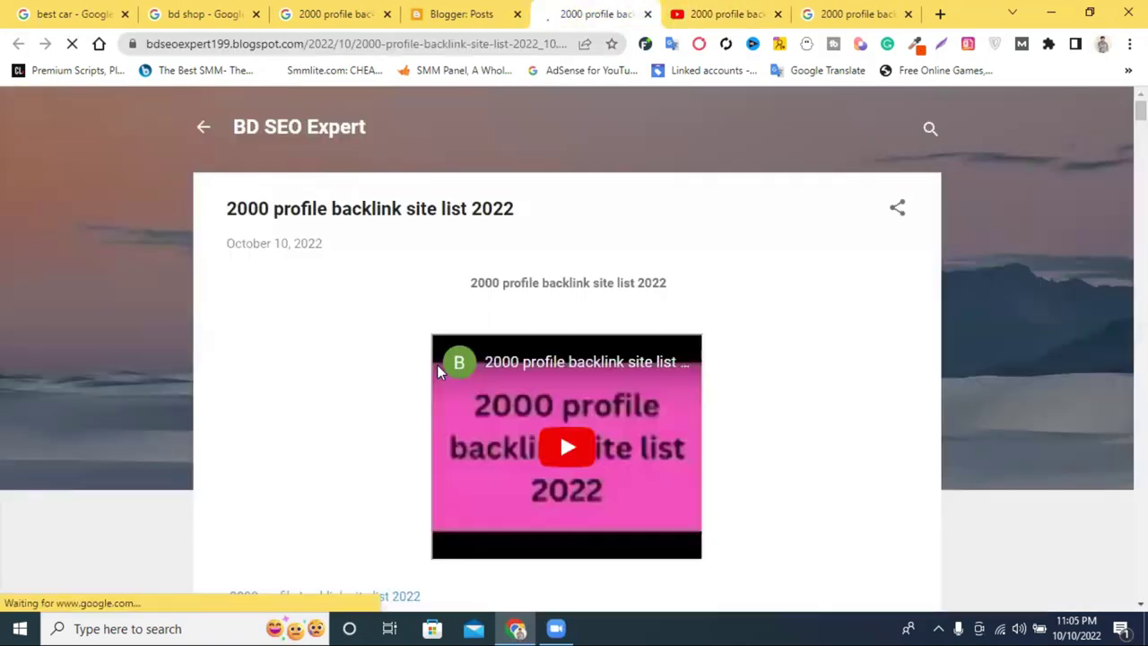
Test the keyword links at several places in the live post, closing each YouTube page that opens
scroll(484, 372, down, 4)
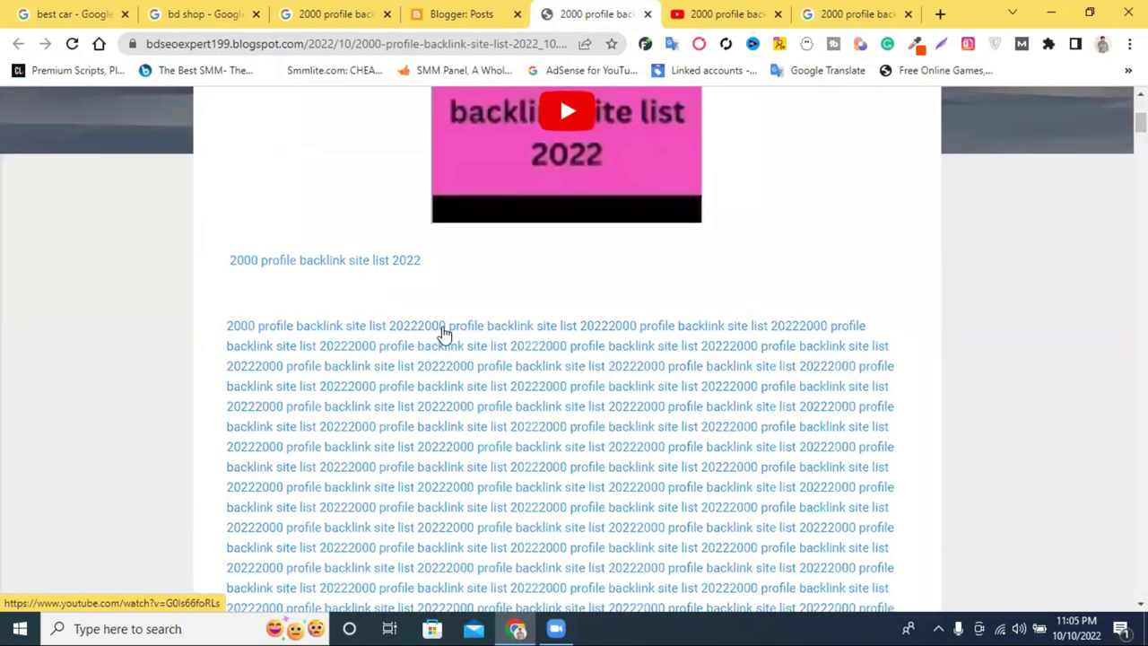
click(715, 353)
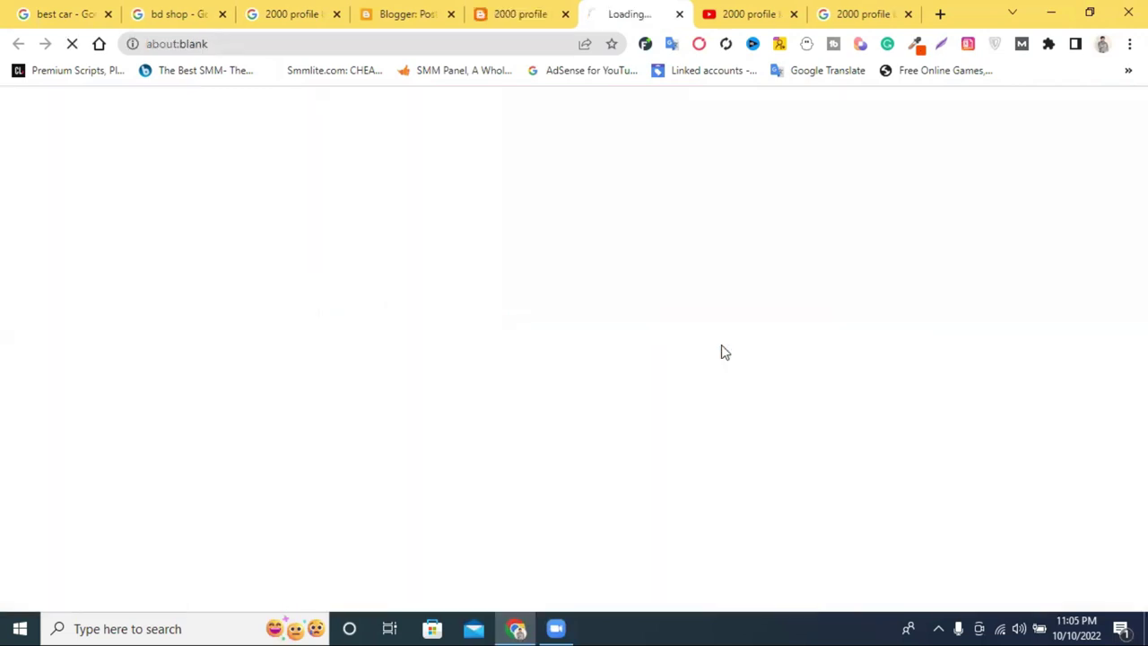
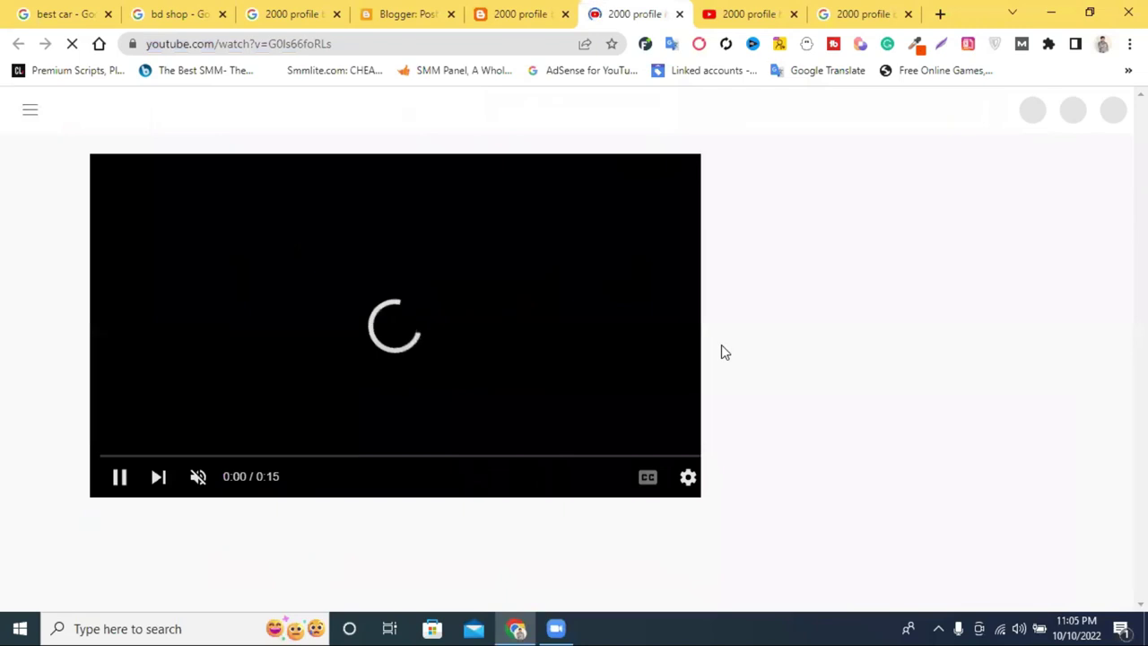
click(680, 15)
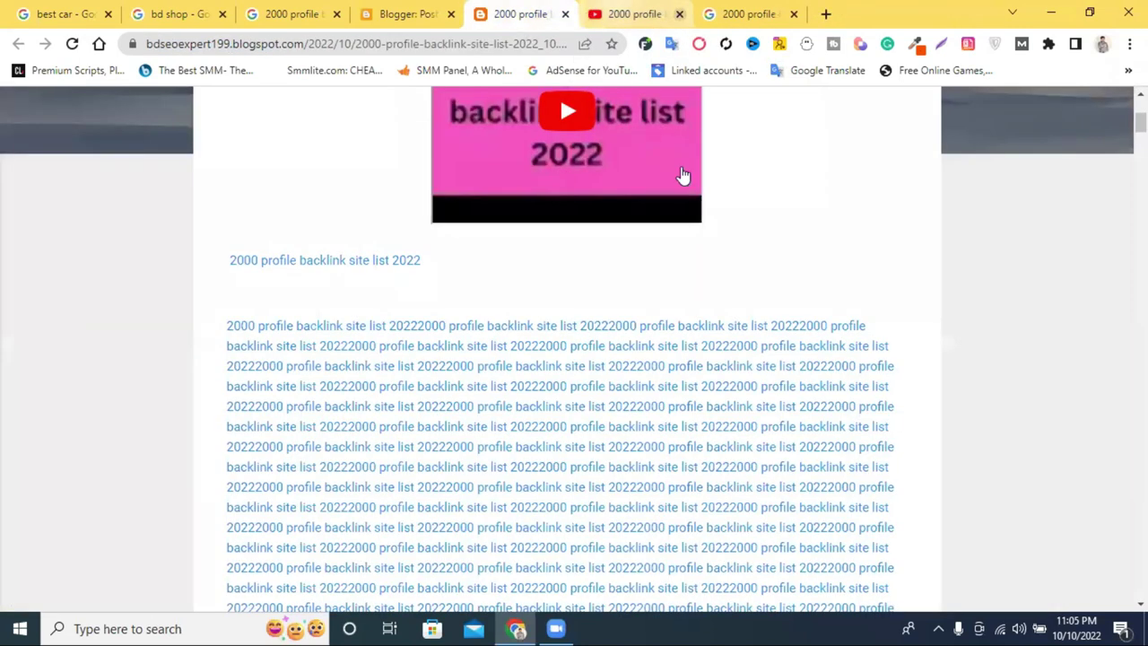
click(600, 383)
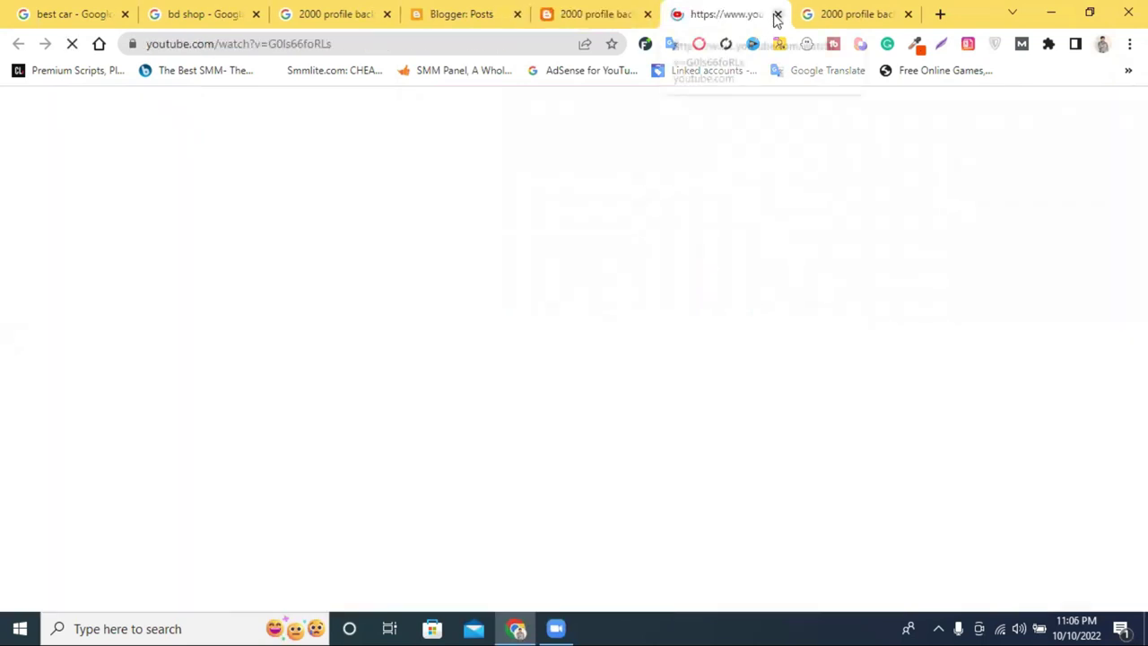
click(777, 15)
scroll(680, 407, down, 3)
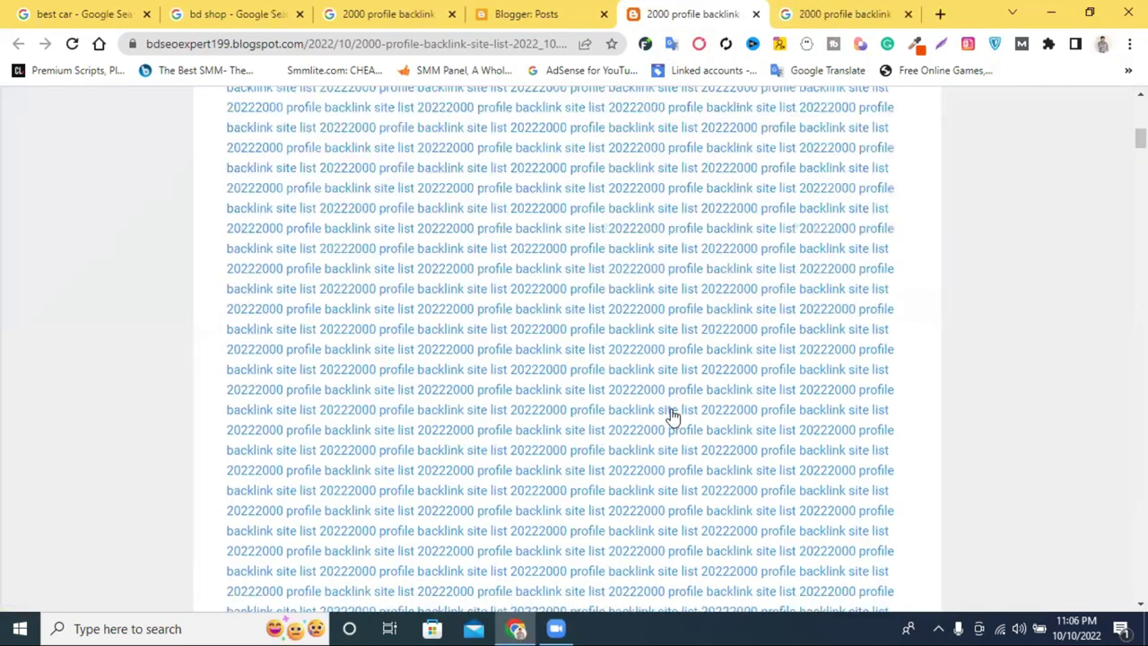
click(750, 404)
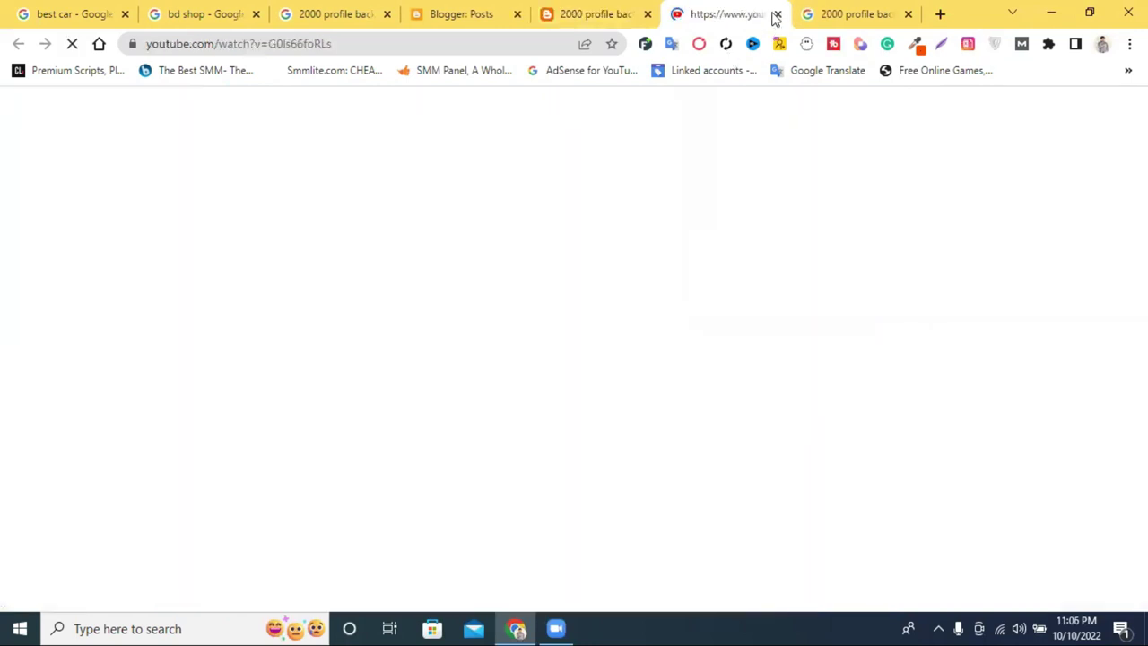
click(776, 15)
scroll(456, 399, down, 2)
click(724, 395)
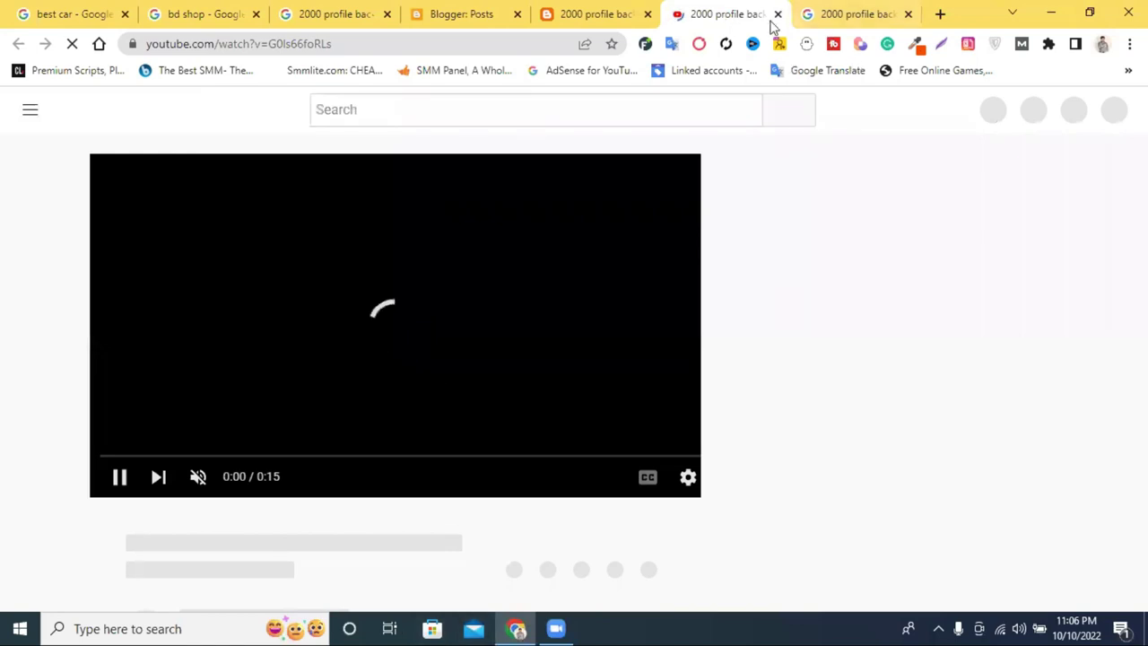
key(ctrl+w)
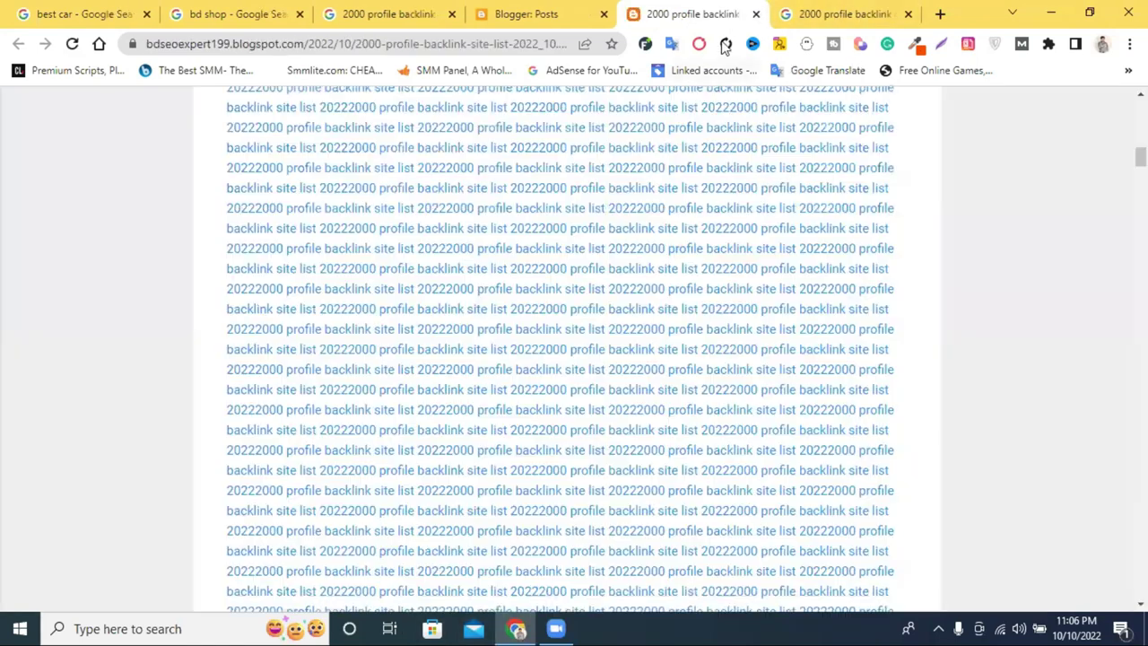
Return to the Google results and rerun the video search for "2000 profile backlink site list 2022"
click(808, 11)
scroll(408, 130, up, 5)
click(690, 111)
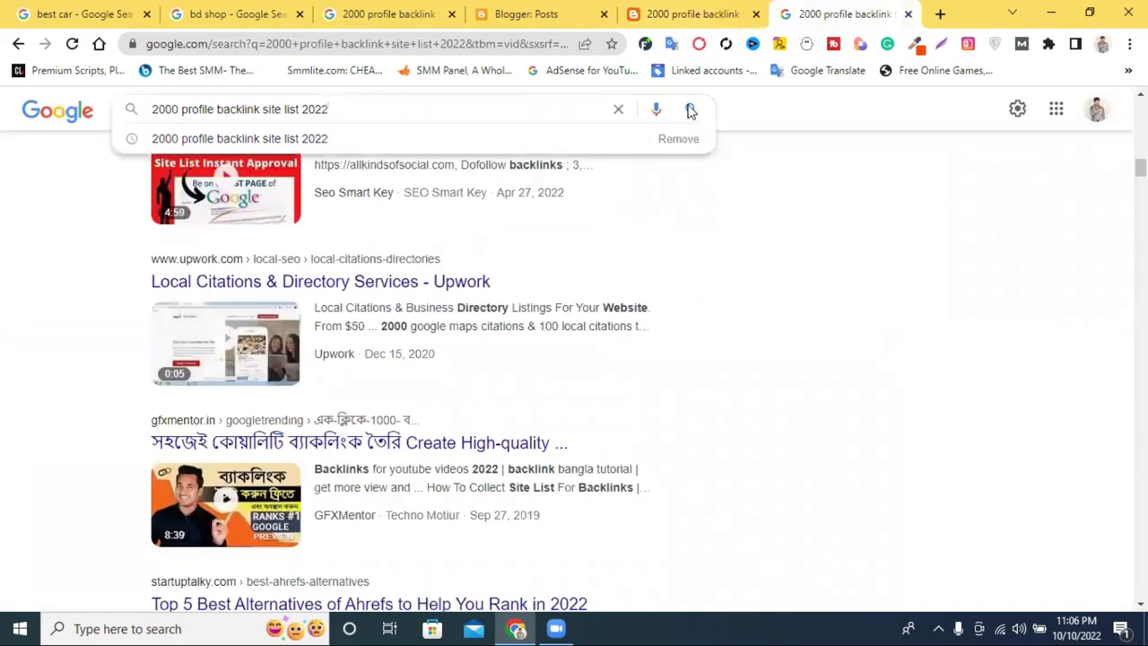
click(690, 110)
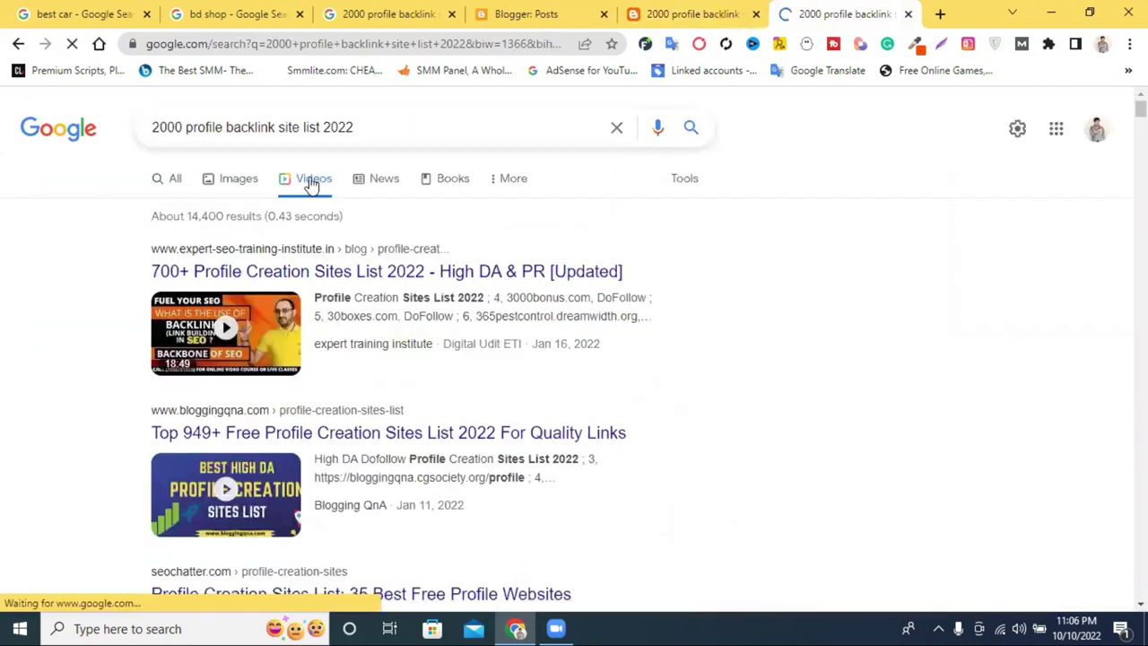
Copy the search phrase "2000 profile backlink site list 2022" and search Google for it in a new incognito window
right_click(303, 128)
key(ctrl+c)
click(408, 190)
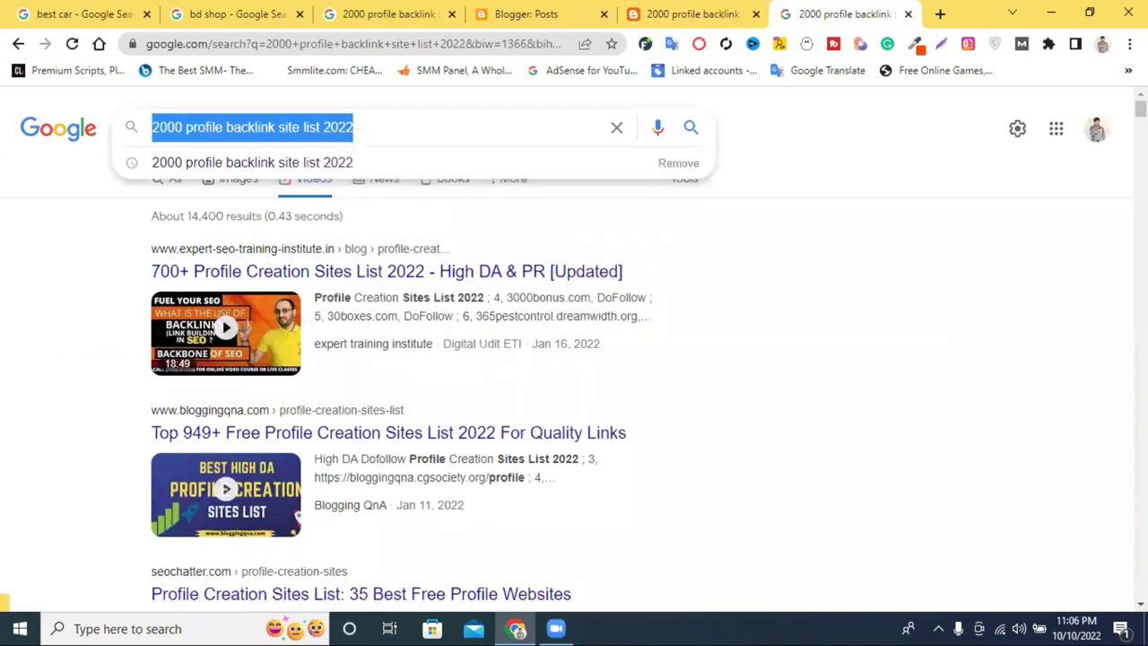
key(BackSpace)
click(1129, 44)
click(303, 108)
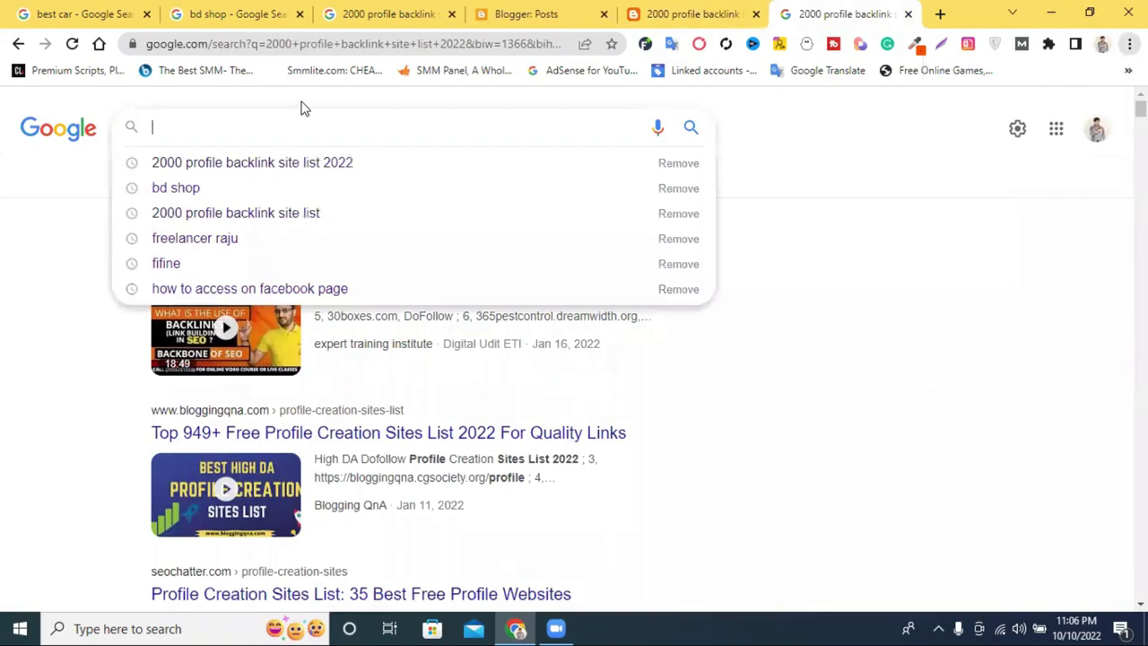
key(ctrl+shift+n)
key(ctrl+v)
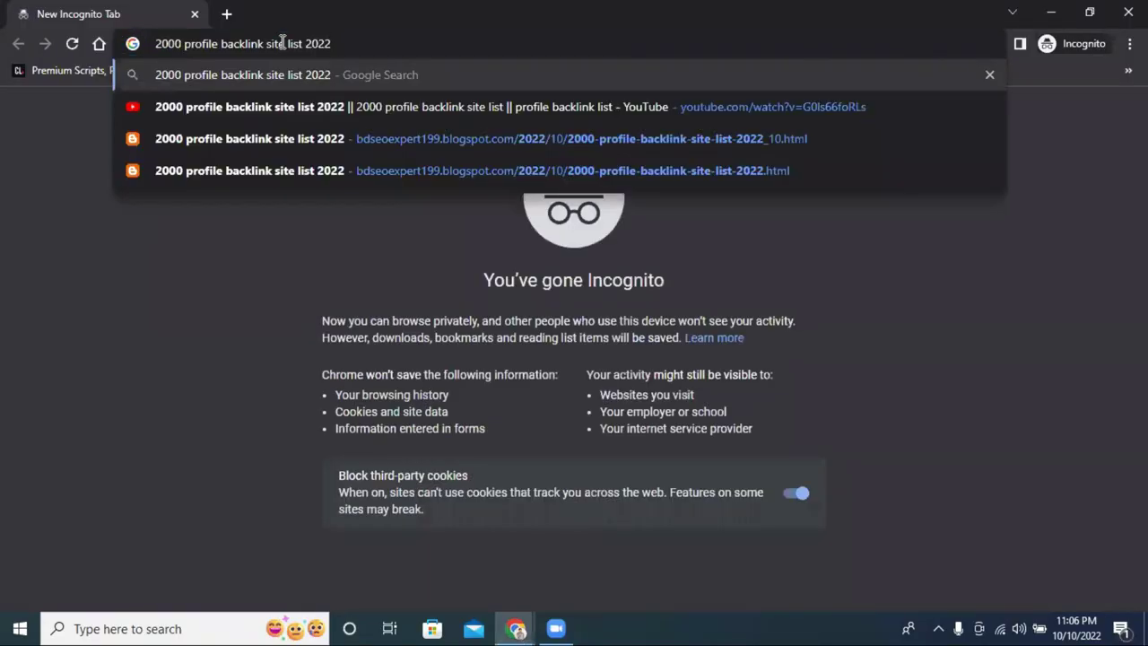
key(Return)
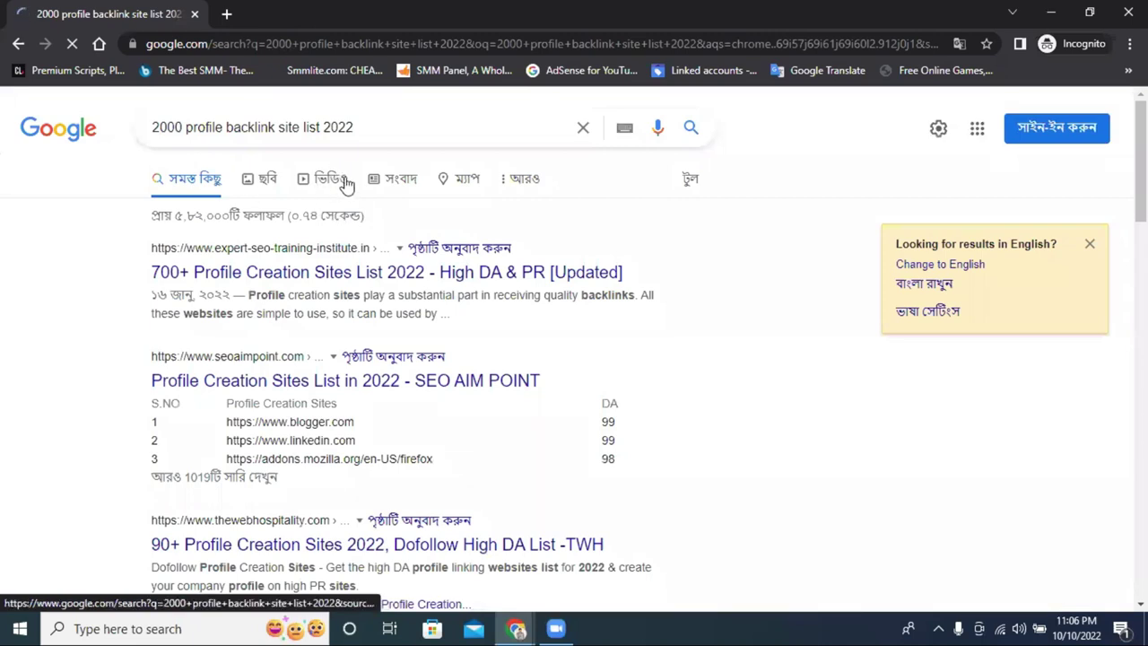
Look through pages 1 to 4 of the video results for "2000 profile backlink site list 2022" for the published video
scroll(528, 260, down, 7)
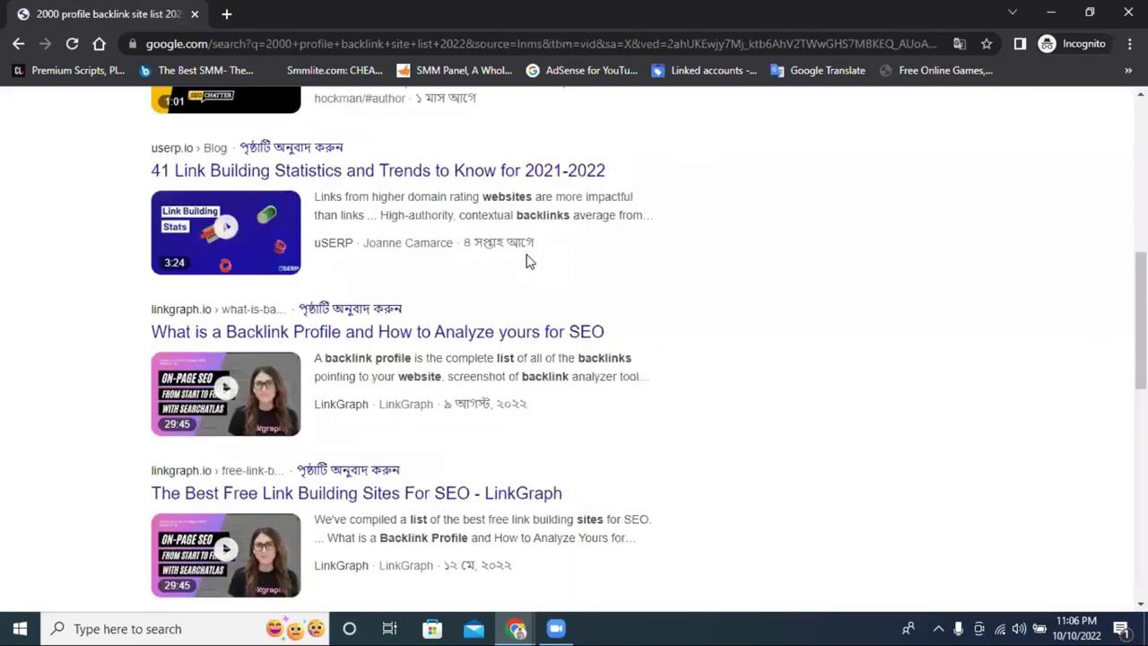
scroll(528, 260, down, 8)
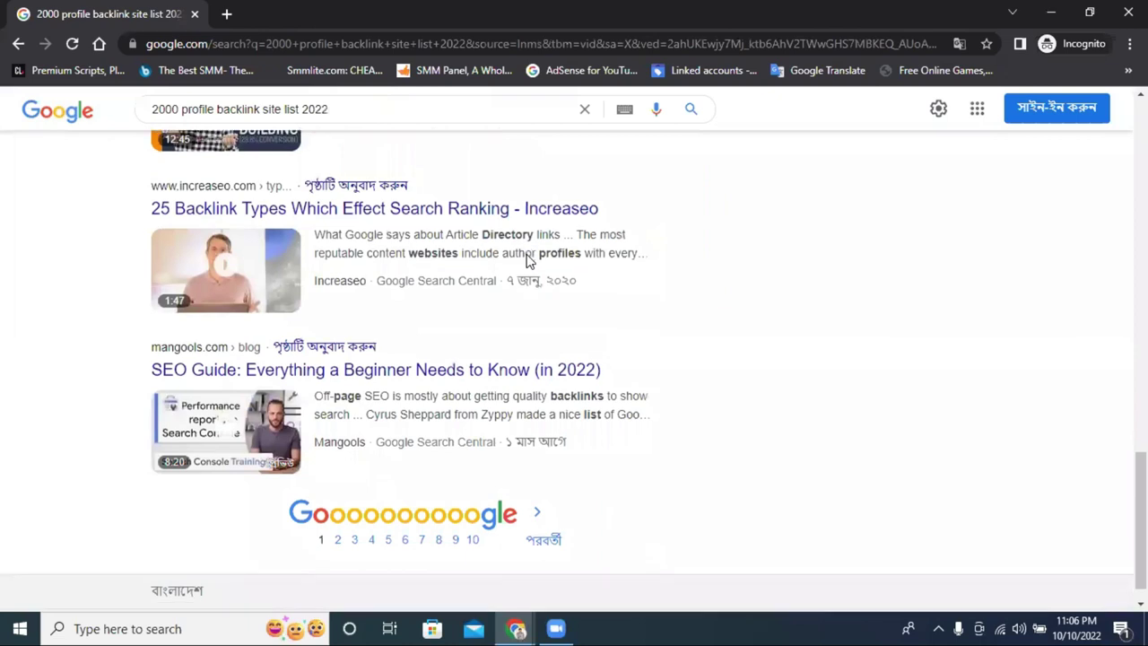
scroll(528, 260, down, 1)
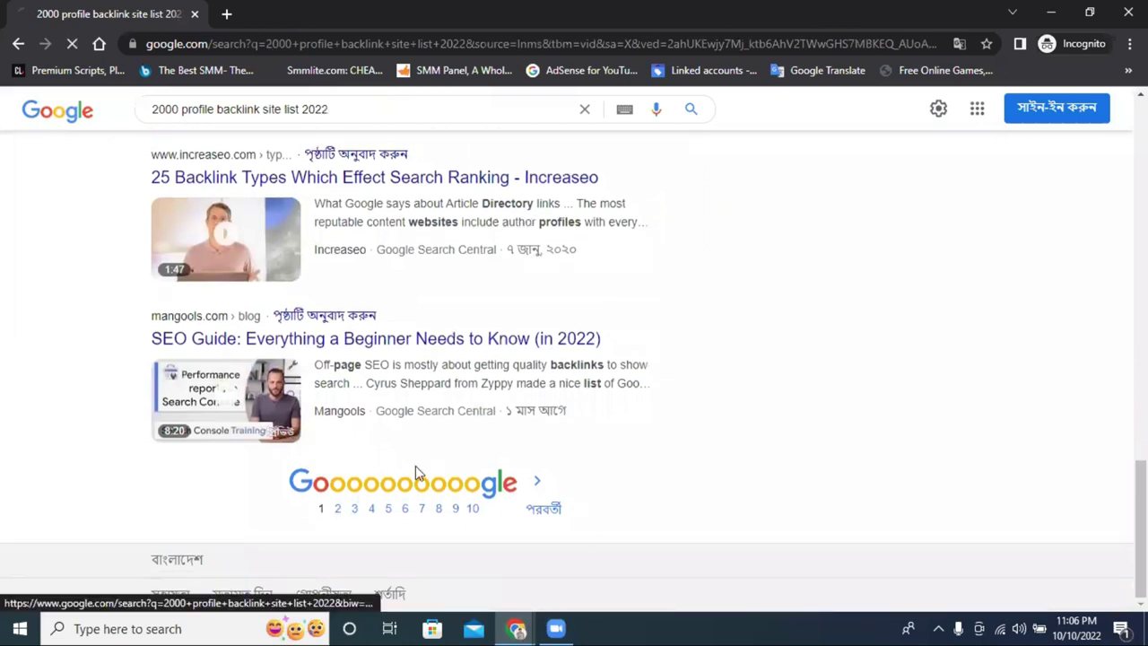
scroll(502, 411, down, 6)
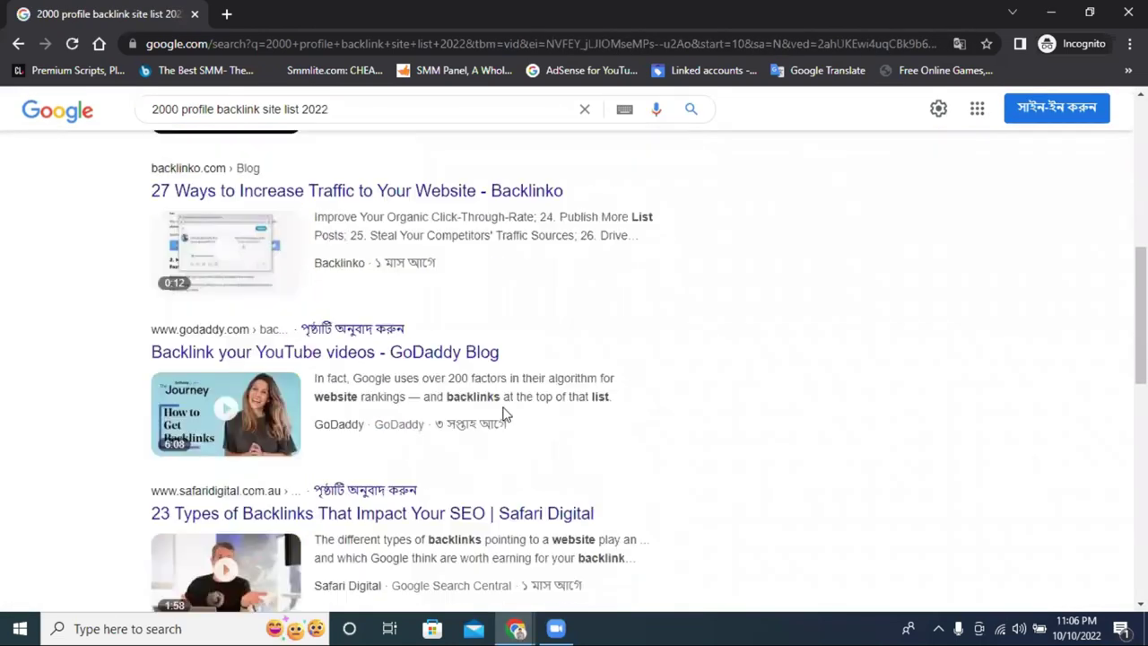
scroll(503, 414, down, 8)
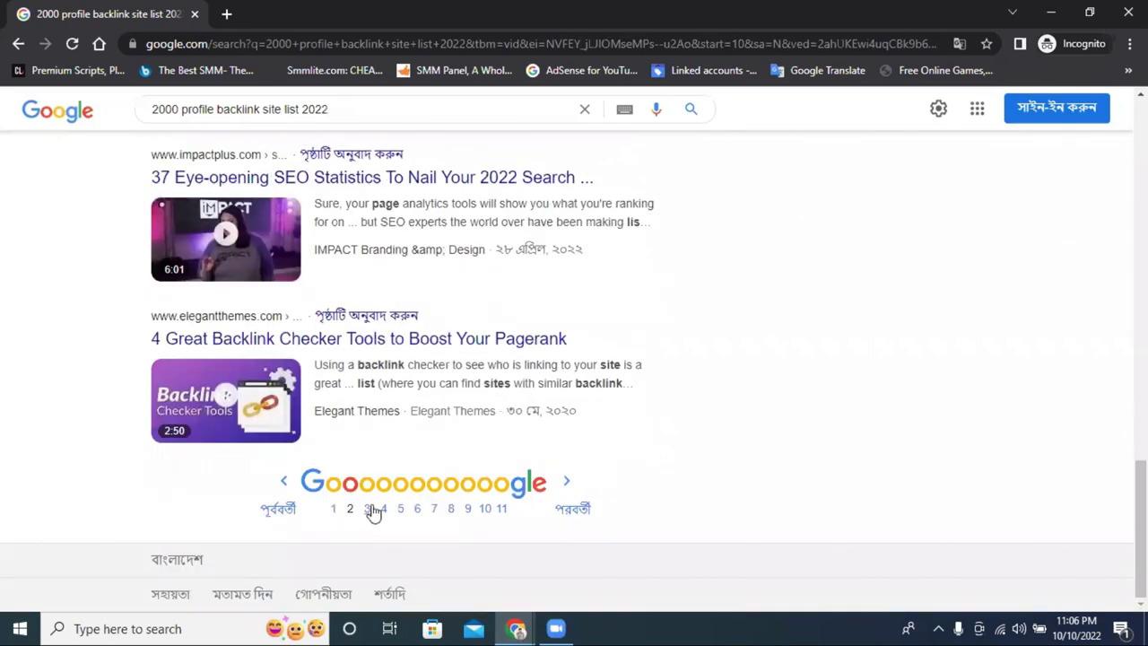
click(374, 510)
scroll(641, 439, down, 8)
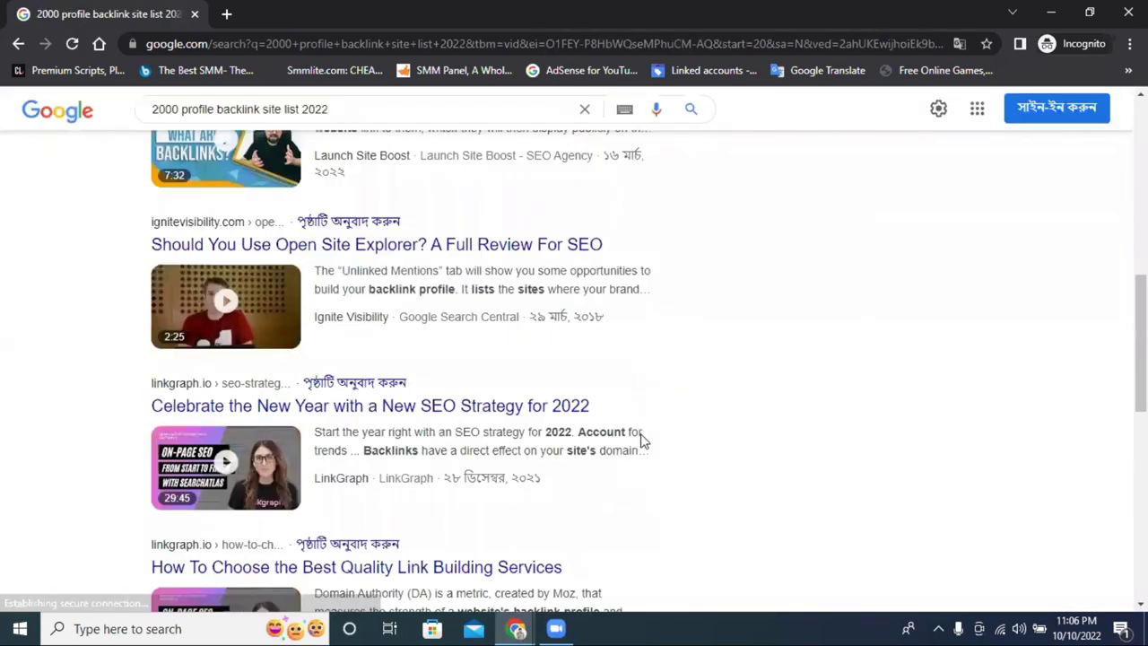
scroll(641, 439, down, 8)
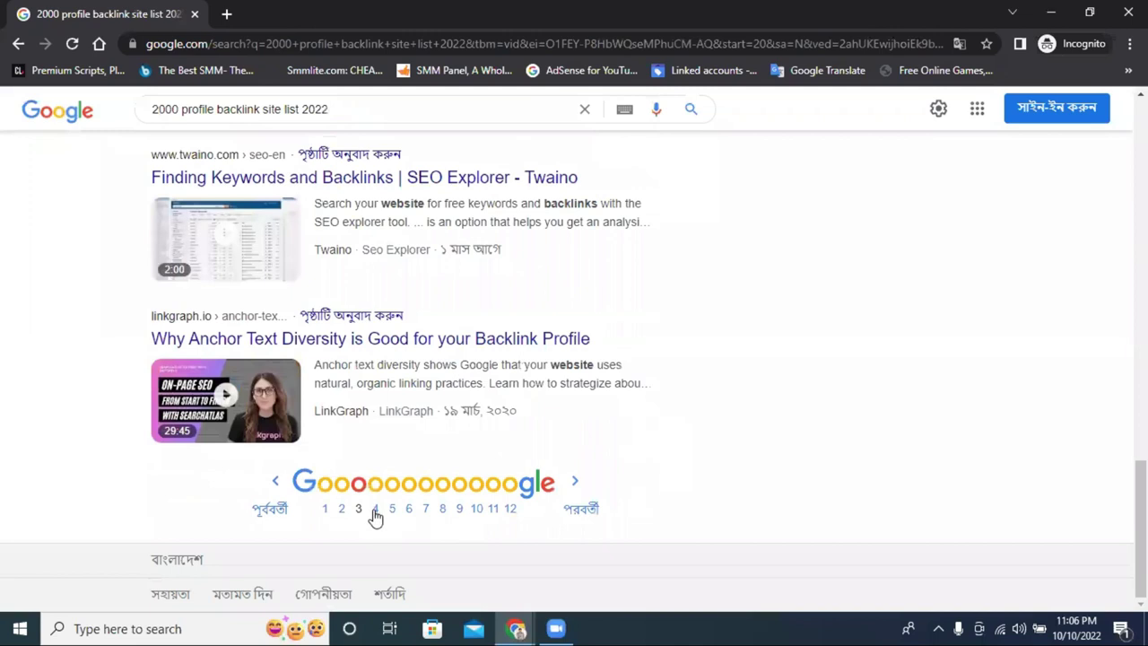
click(375, 515)
scroll(516, 421, down, 5)
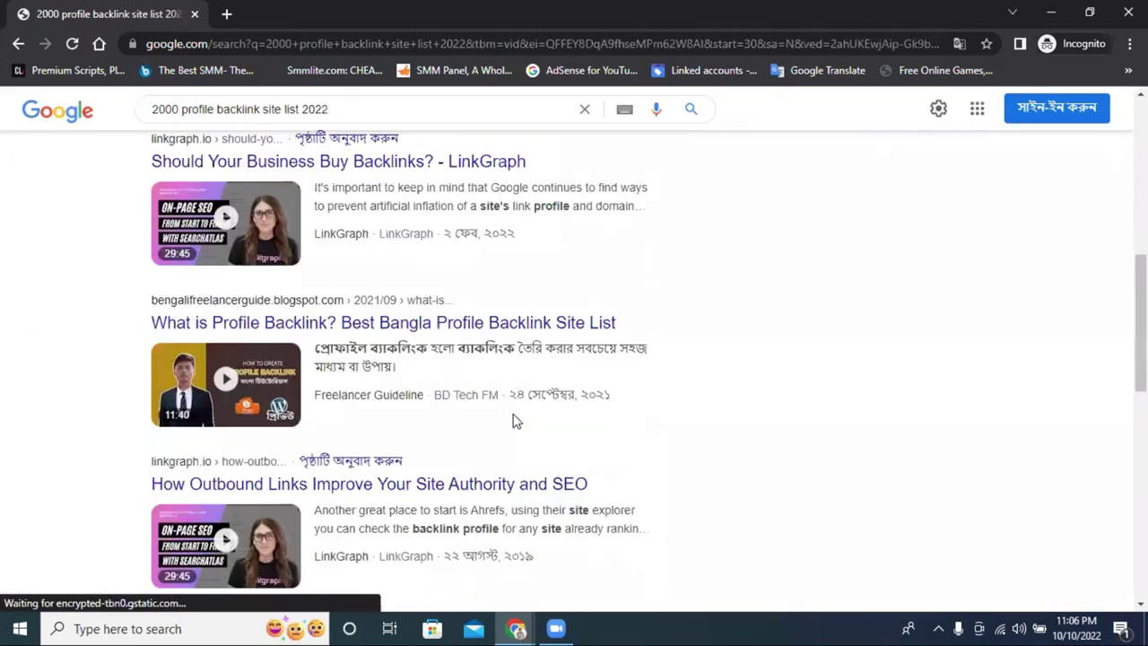
scroll(516, 420, down, 9)
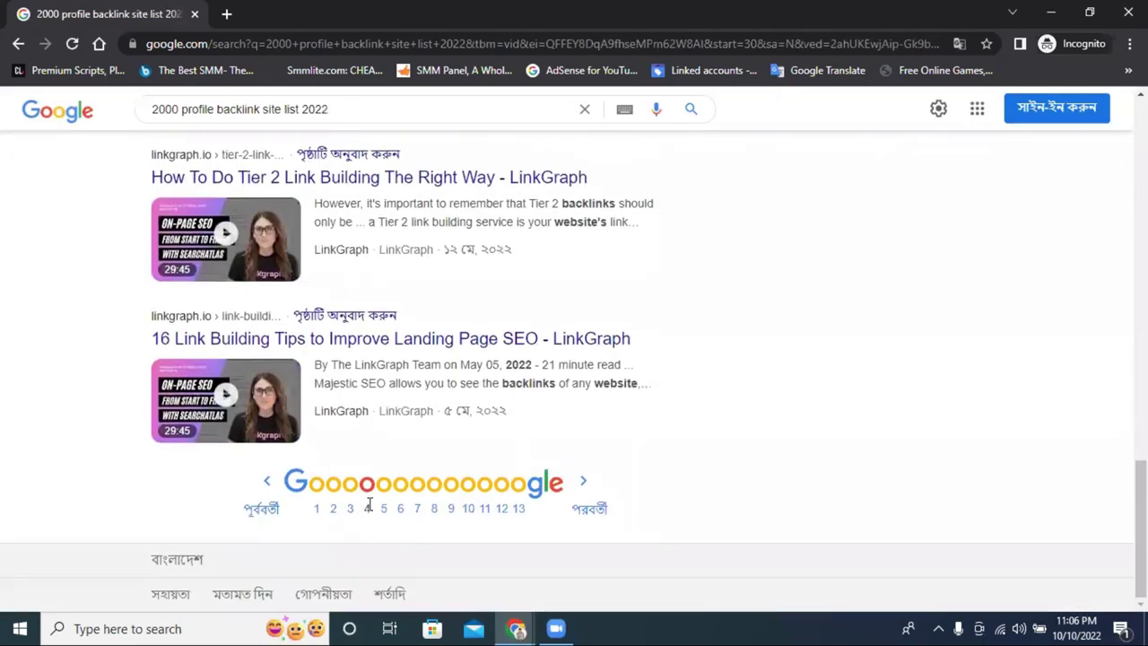
Continue checking pages 5 to 8 of the video results for the published video
click(382, 509)
scroll(472, 392, down, 5)
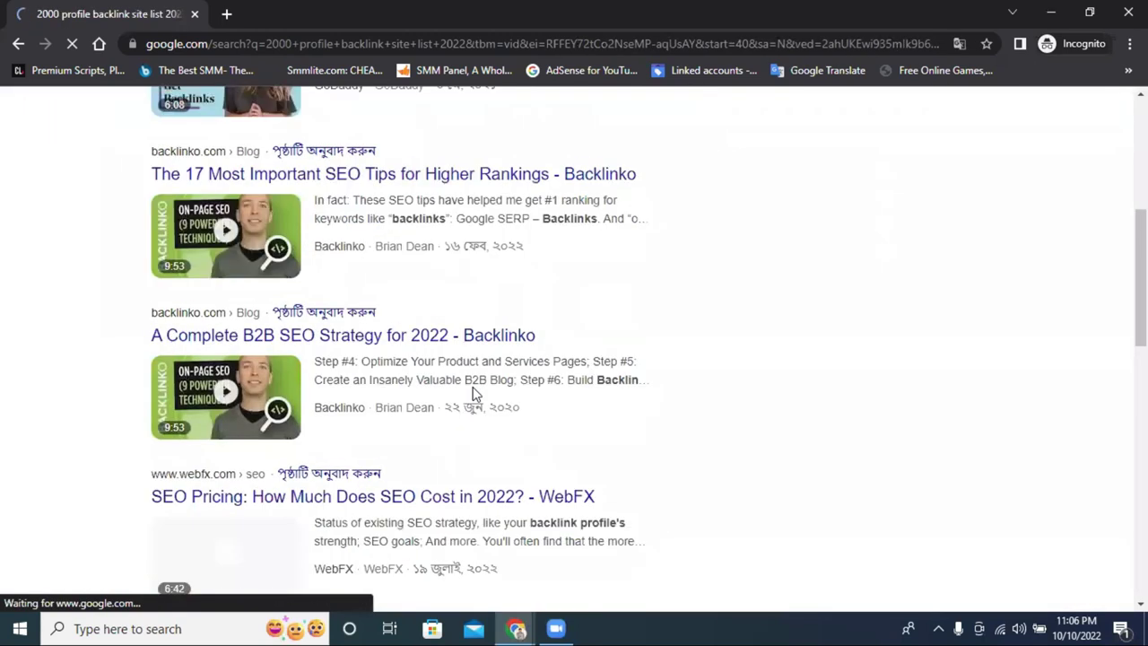
scroll(473, 393, down, 6)
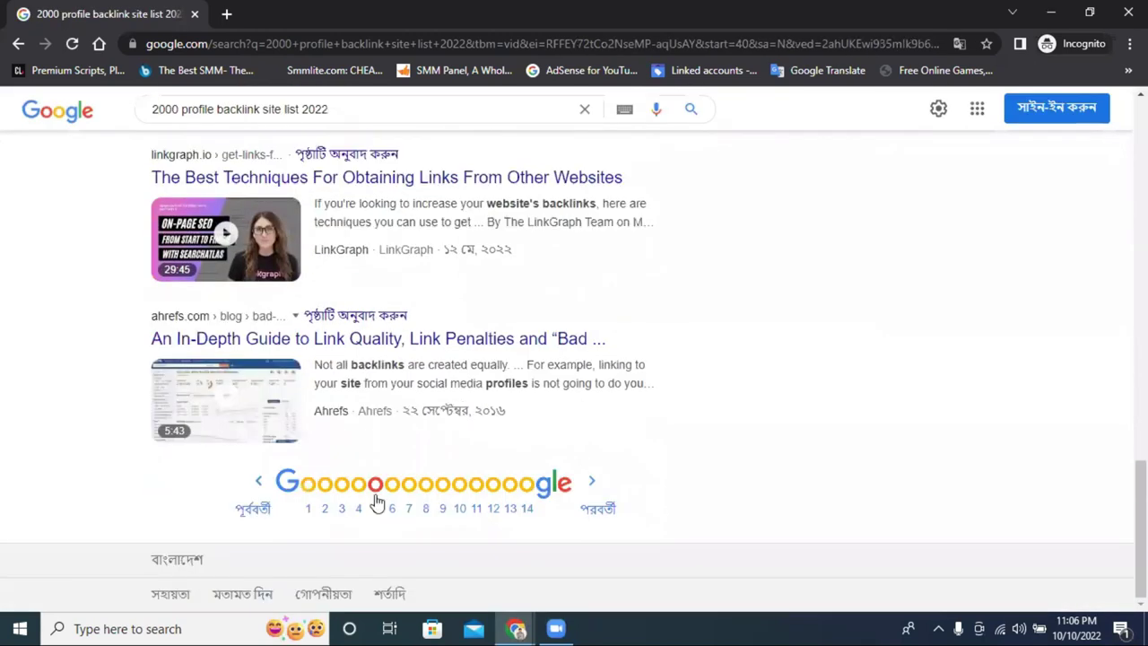
click(391, 511)
scroll(525, 310, down, 5)
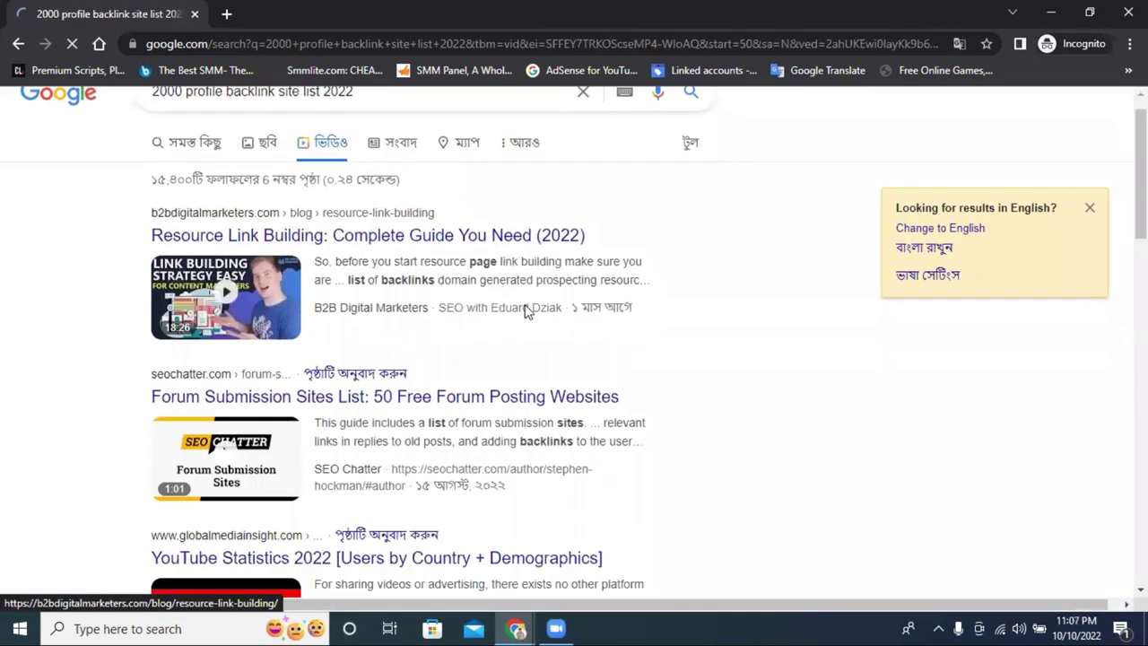
scroll(525, 310, up, 5)
scroll(526, 310, down, 5)
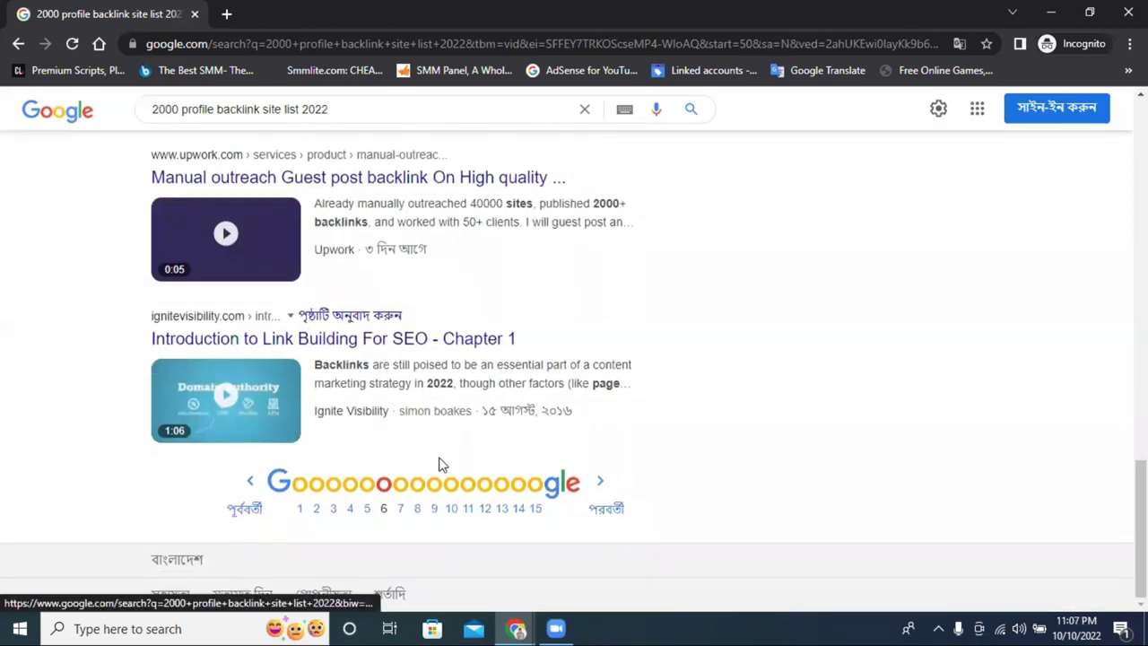
scroll(451, 455, down, 10)
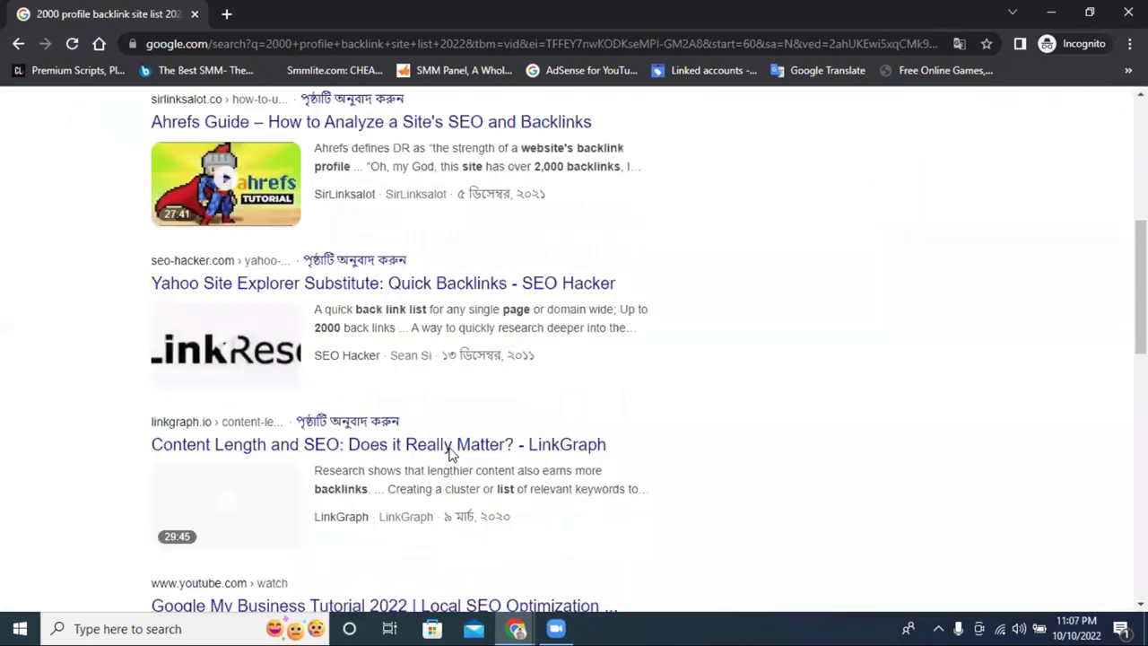
scroll(451, 455, up, 4)
scroll(451, 455, up, 2)
scroll(452, 454, down, 10)
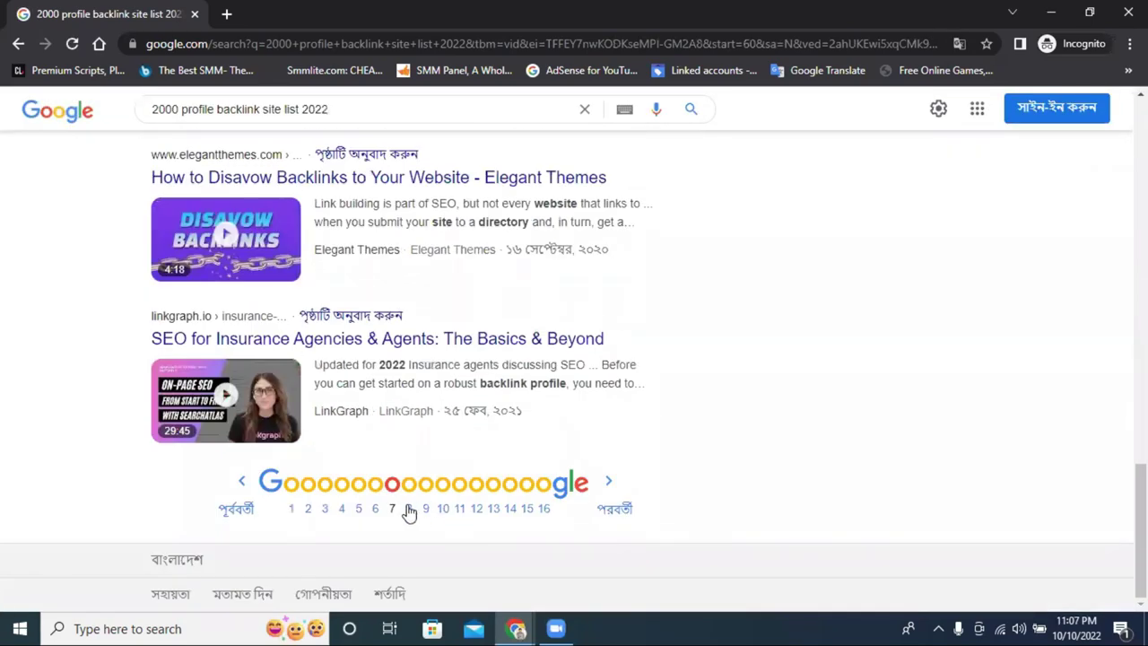
click(409, 509)
scroll(446, 453, down, 4)
scroll(446, 453, down, 8)
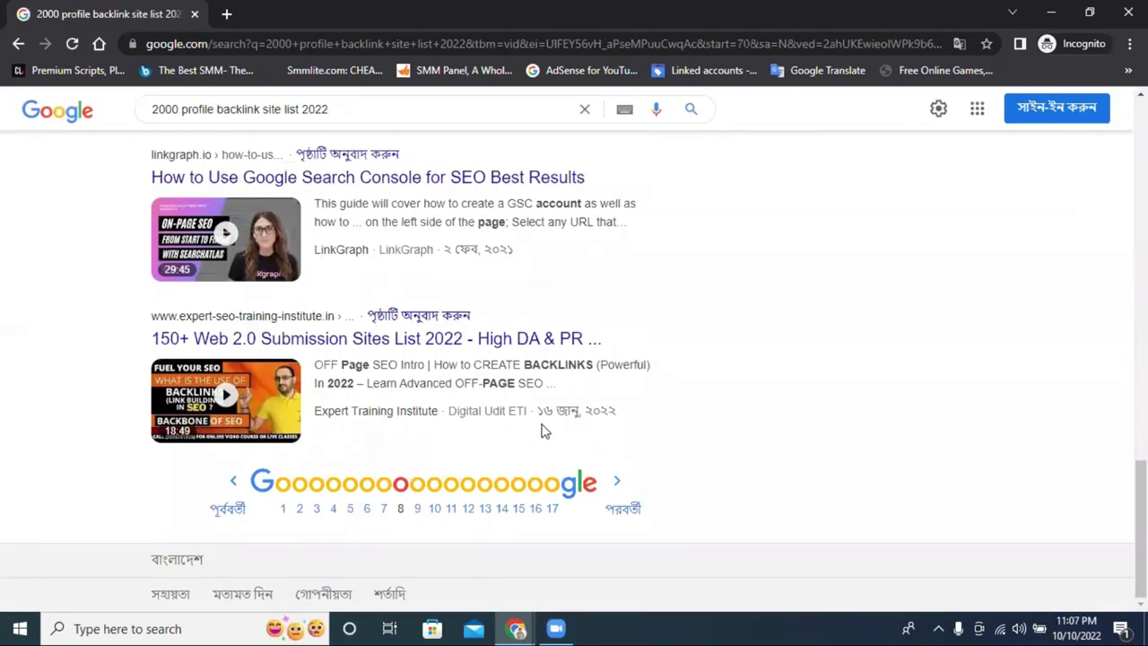
Review the search options in Google's quick settings and close them without changing anything
scroll(824, 369, up, 12)
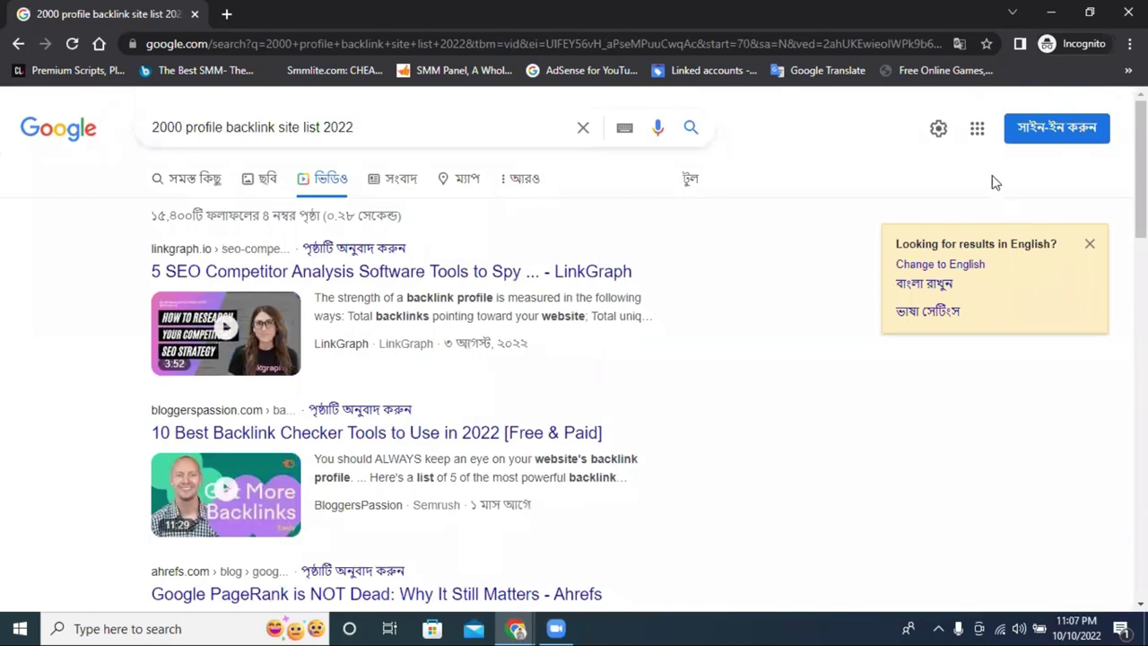
click(939, 128)
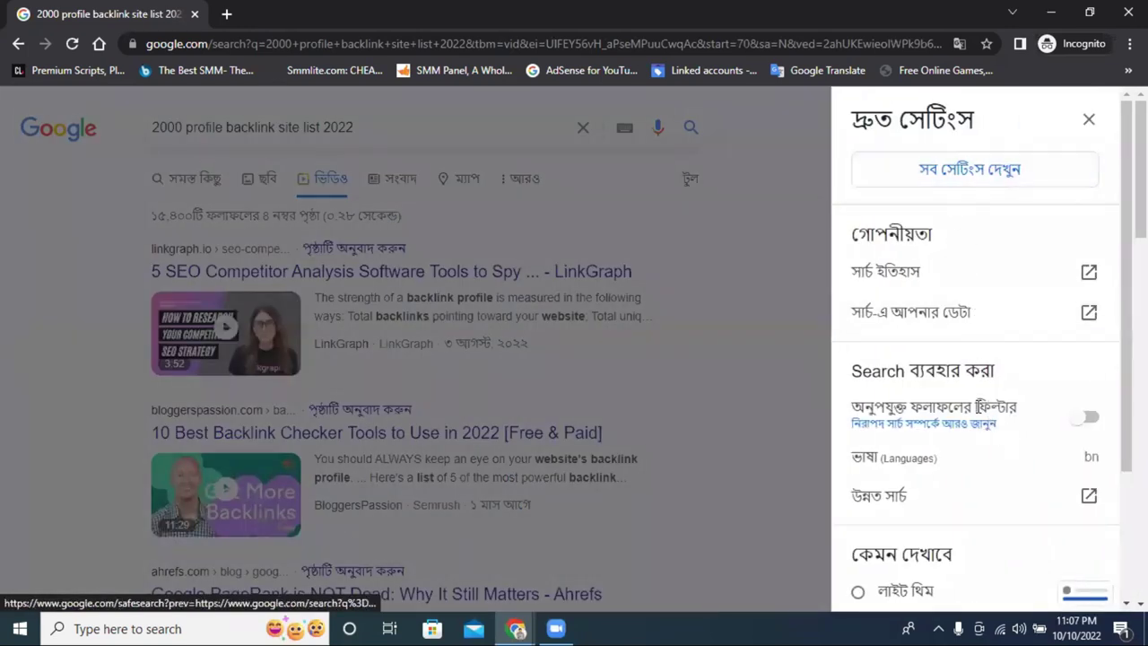
scroll(987, 406, down, 5)
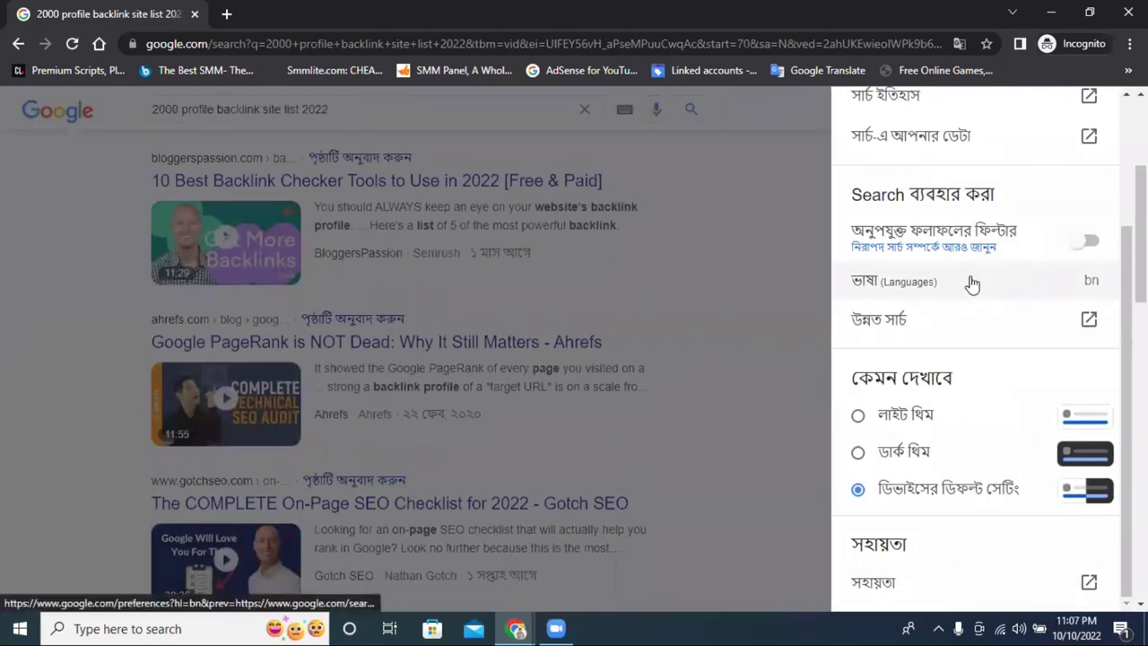
scroll(972, 284, up, 1)
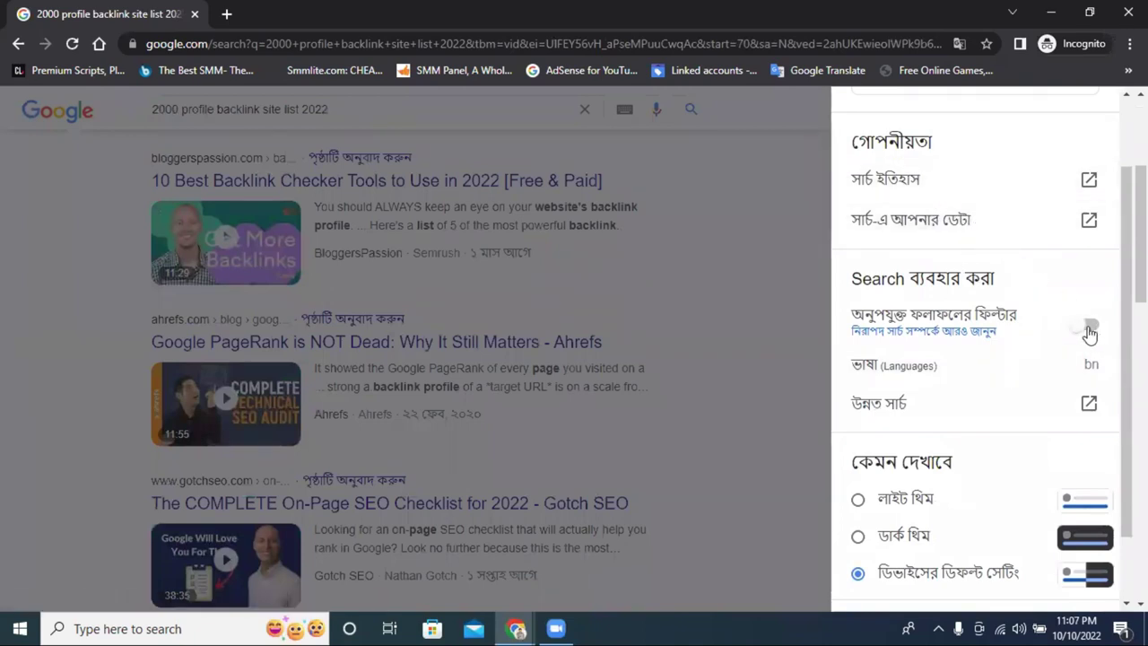
click(727, 211)
Examine pages 9 to 11 of the video results for the published video
scroll(745, 311, down, 8)
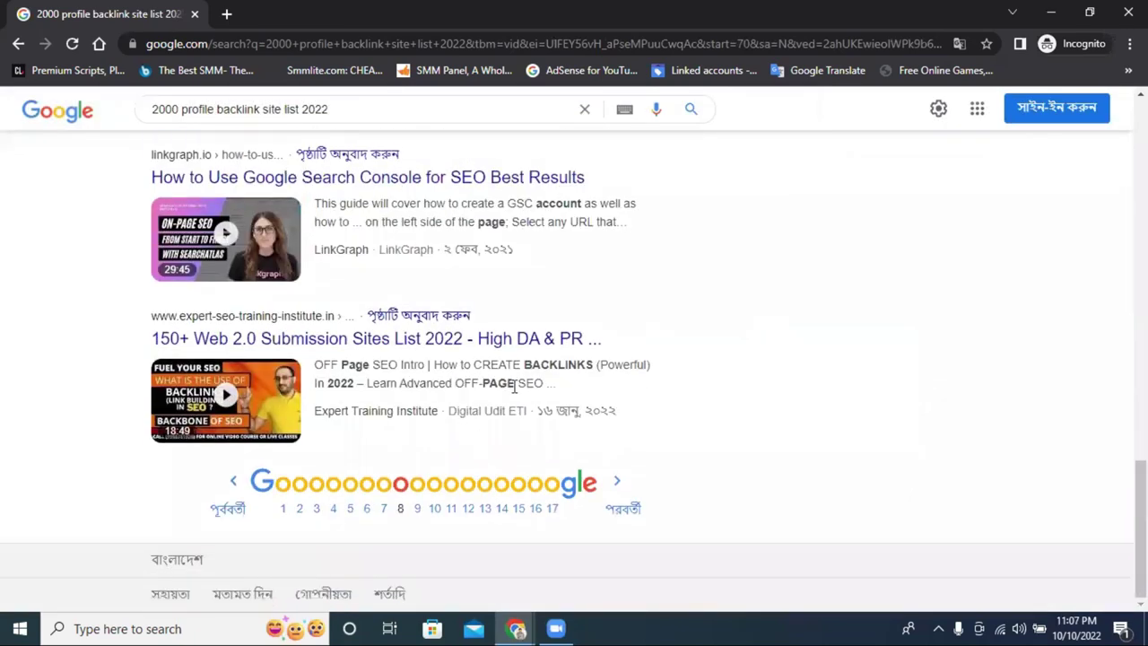
click(417, 508)
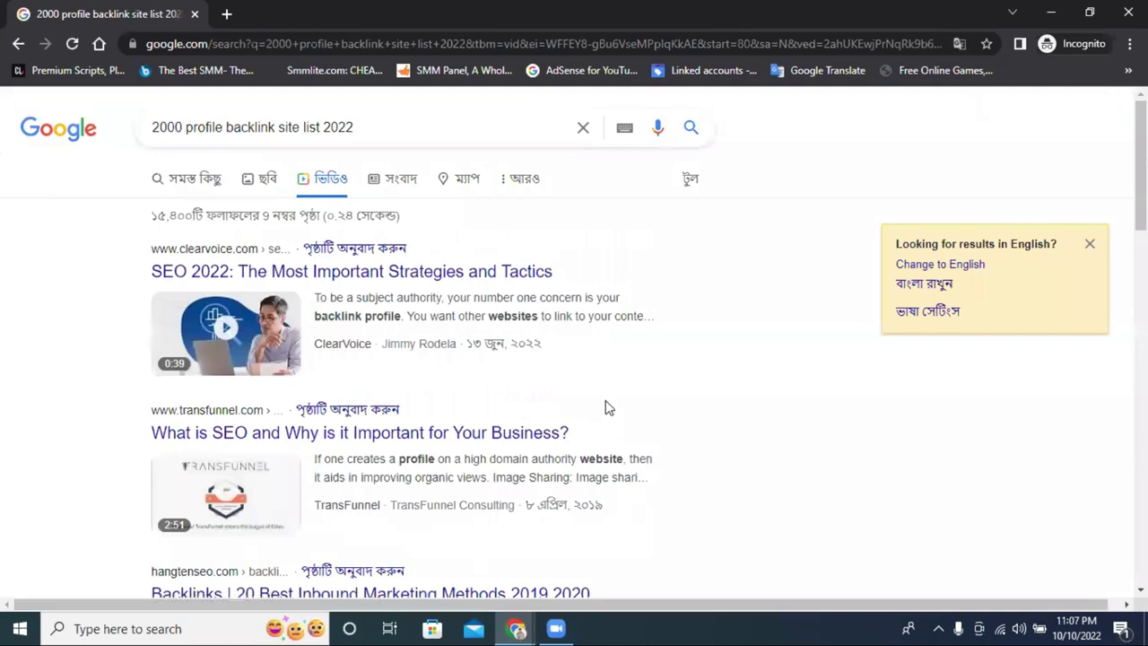
scroll(607, 399, down, 4)
scroll(607, 392, down, 10)
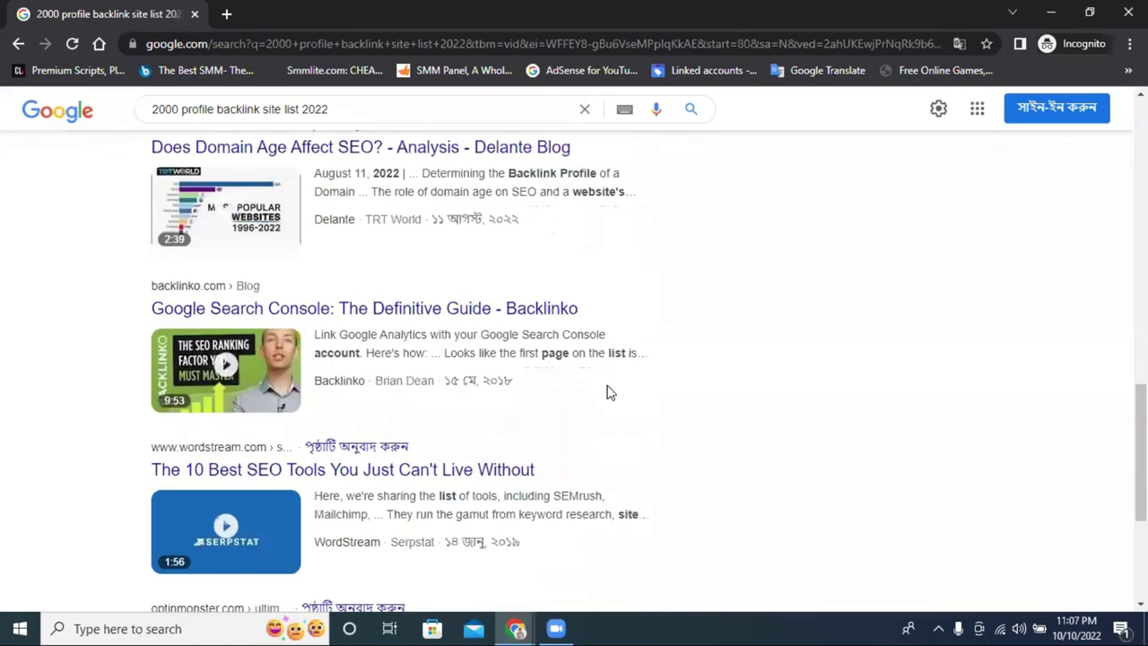
scroll(608, 392, down, 3)
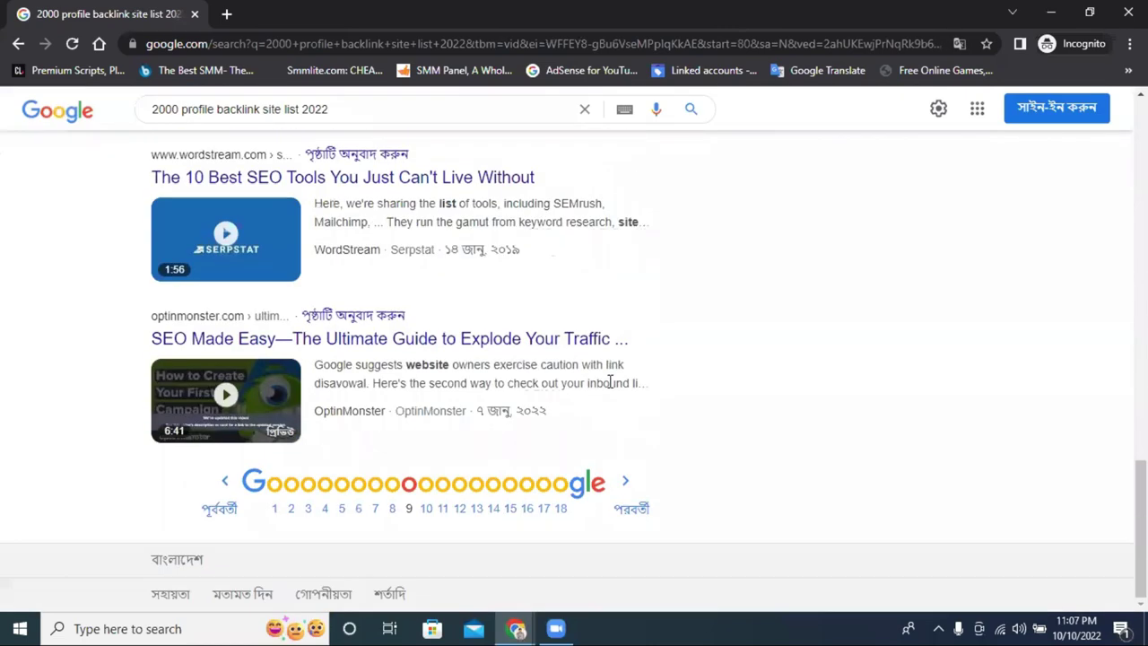
click(424, 510)
scroll(513, 373, down, 5)
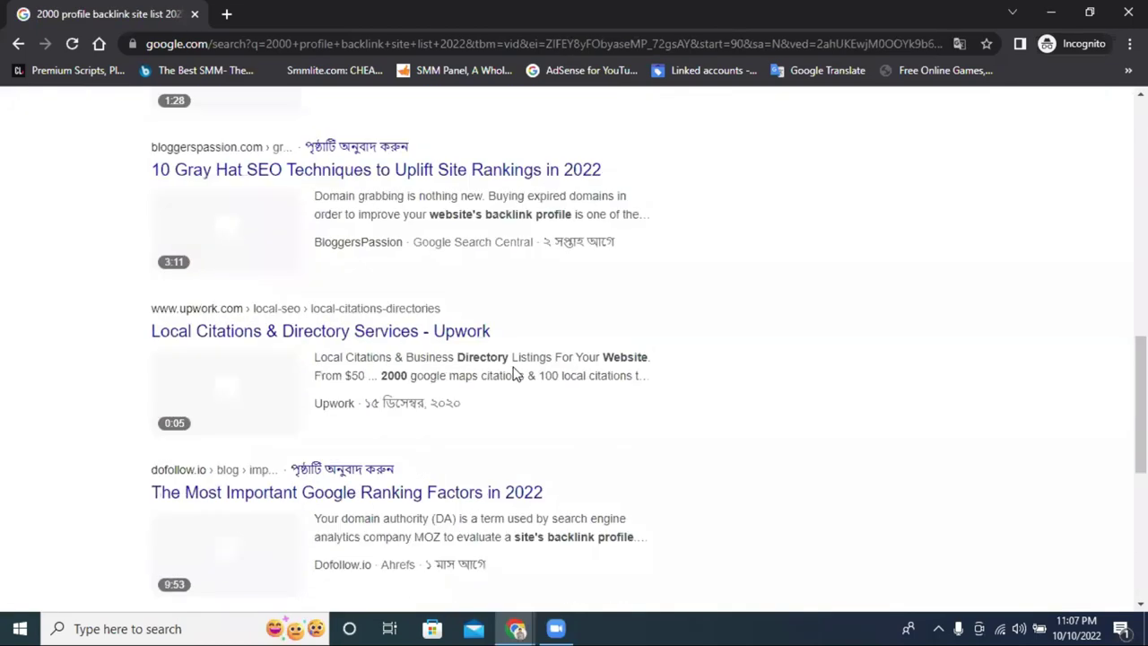
scroll(515, 373, up, 2)
scroll(515, 373, down, 7)
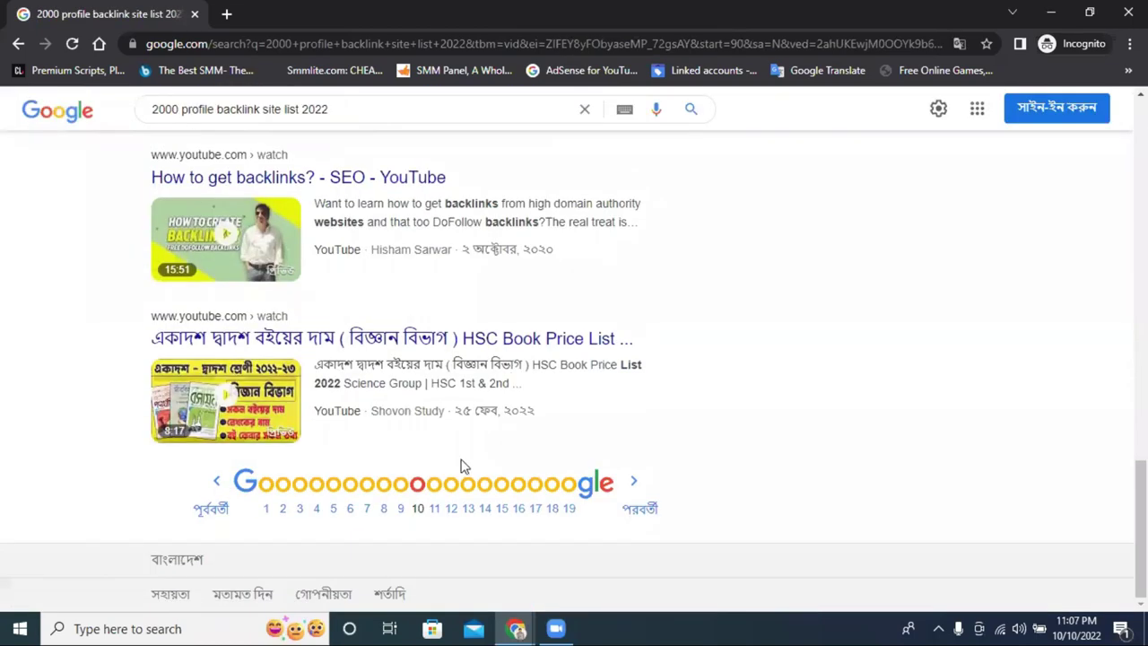
click(435, 512)
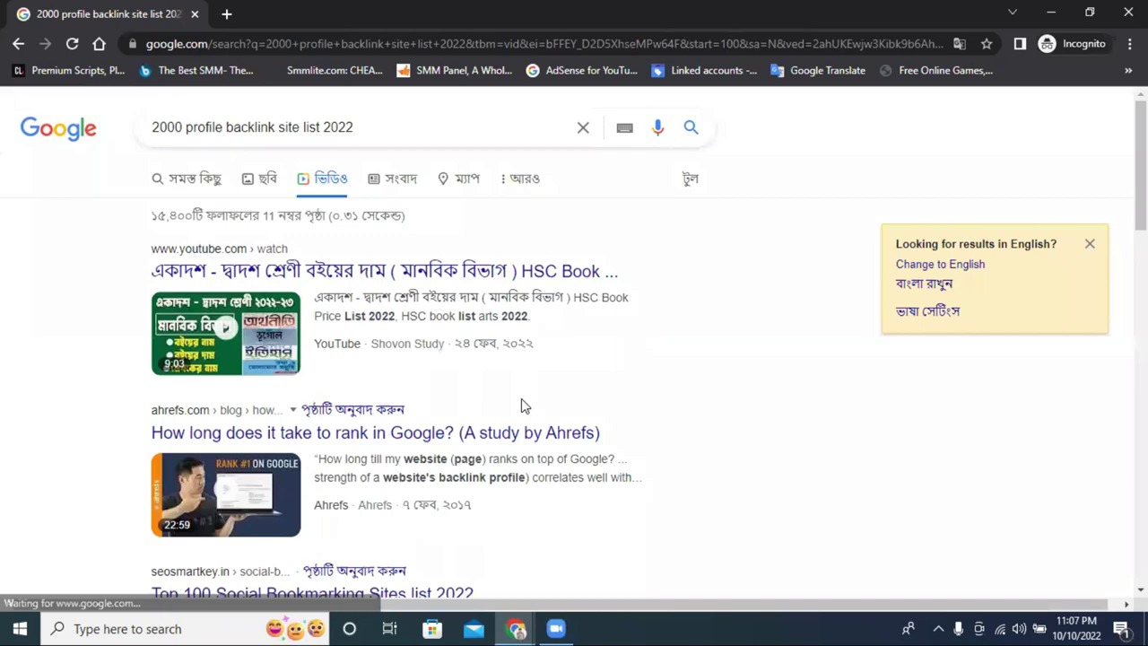
scroll(523, 405, down, 5)
scroll(523, 404, down, 9)
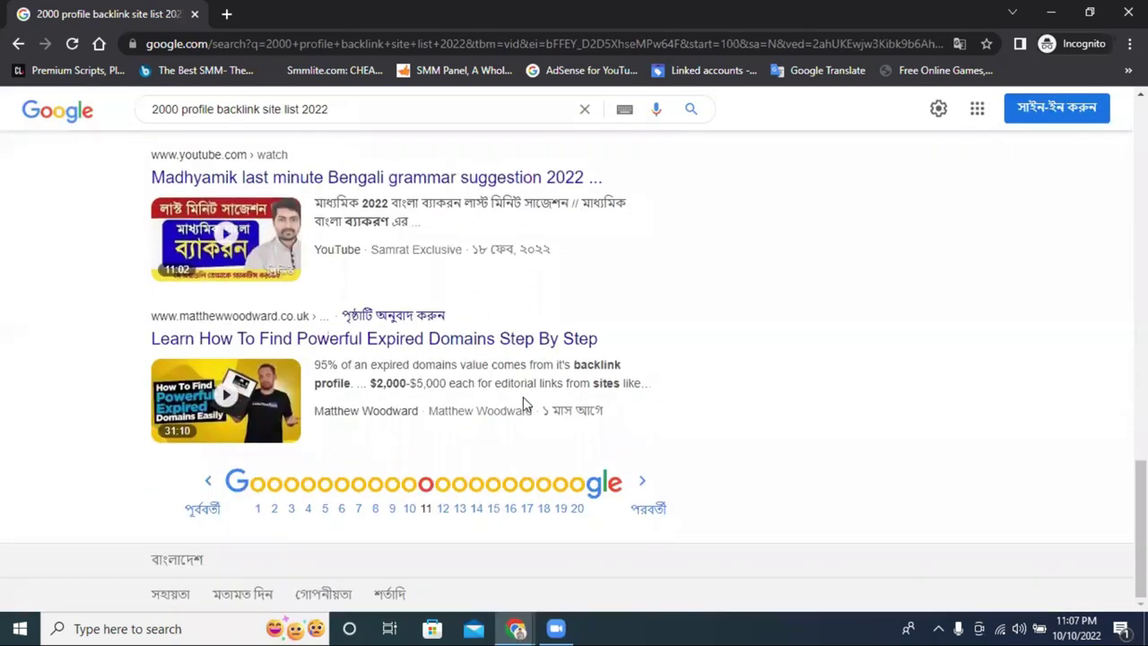
Scan pages 12 to 14 of the video results for the published video
click(443, 509)
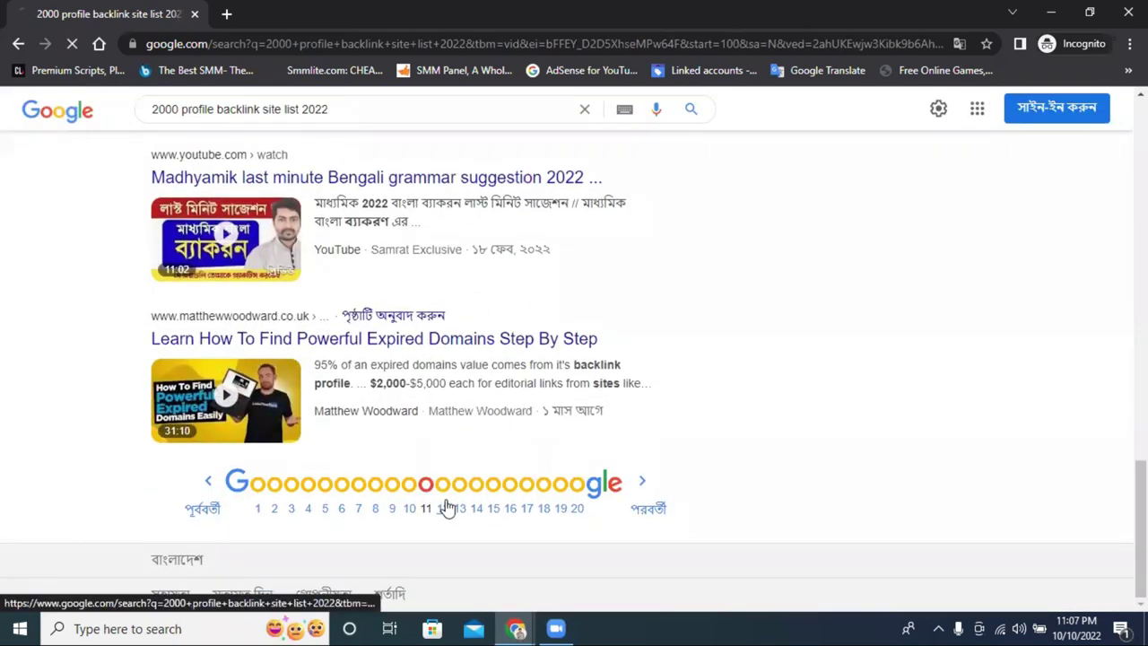
scroll(474, 381, down, 6)
scroll(473, 380, down, 2)
scroll(473, 380, up, 3)
scroll(473, 379, down, 4)
scroll(474, 380, down, 4)
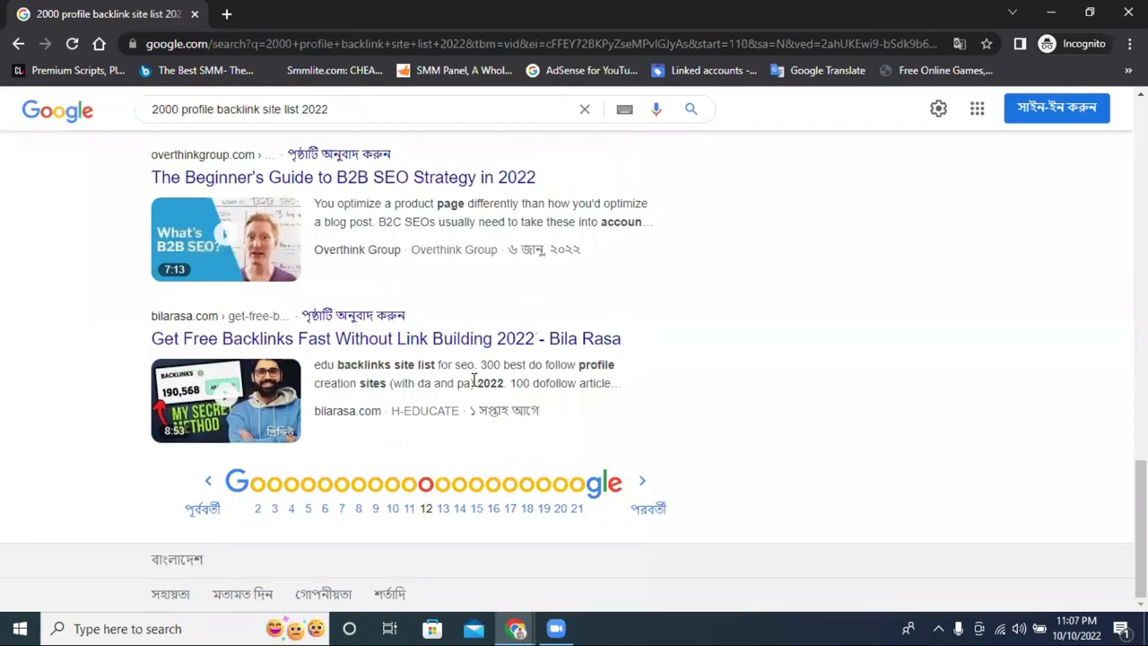
click(446, 509)
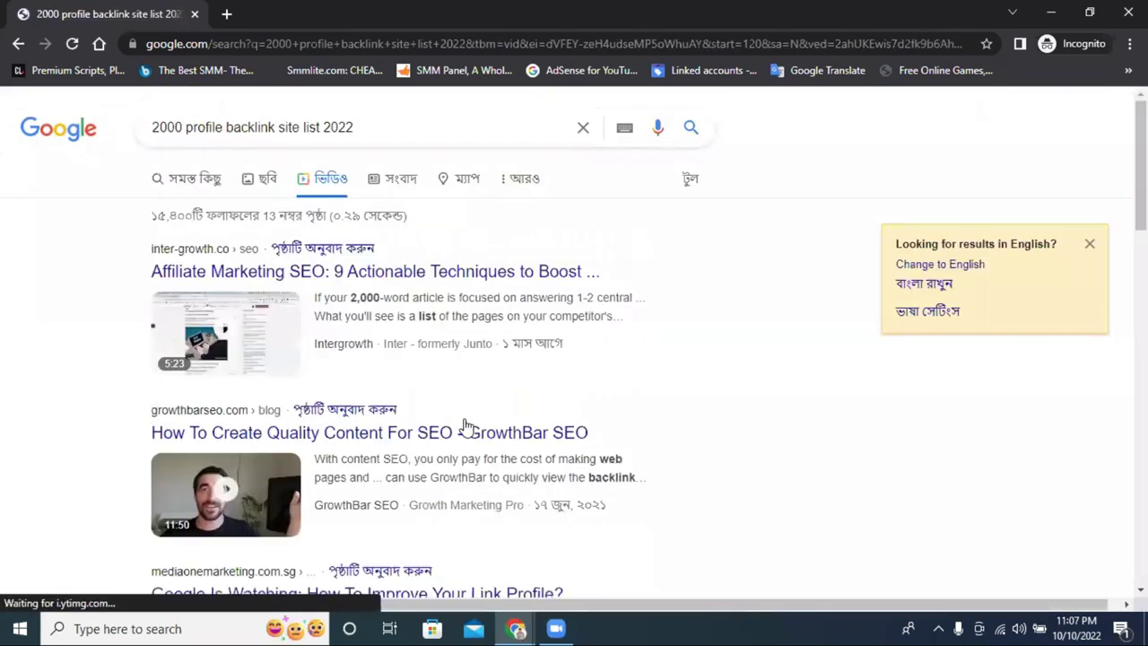
scroll(485, 385, down, 10)
scroll(491, 364, down, 7)
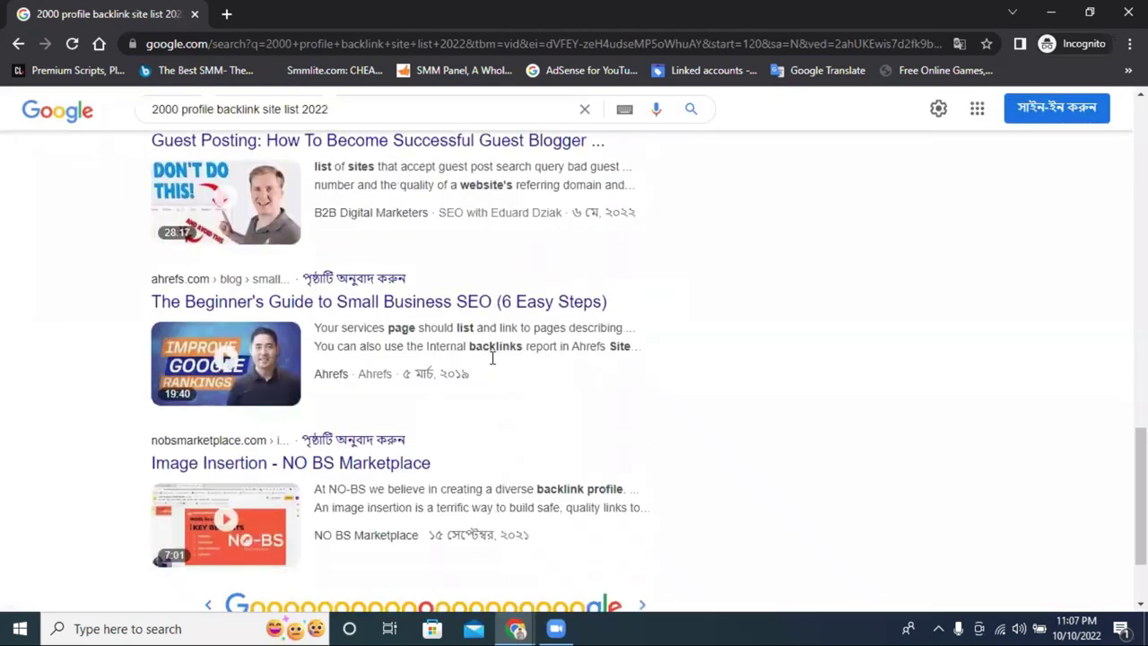
click(449, 509)
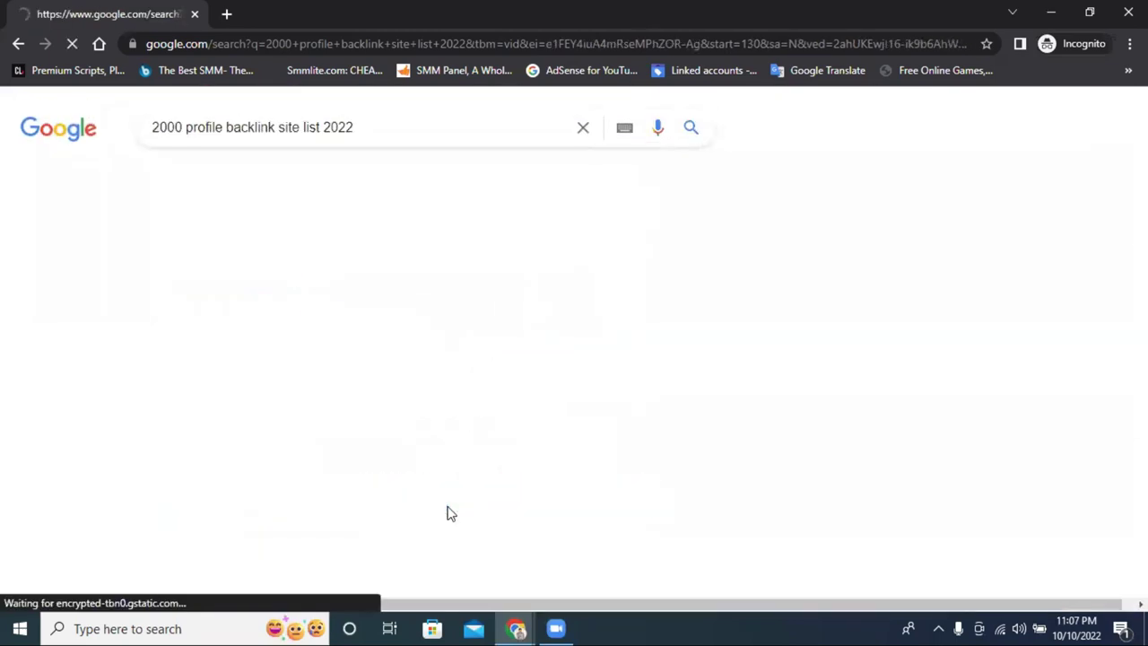
scroll(456, 408, down, 5)
scroll(455, 408, up, 4)
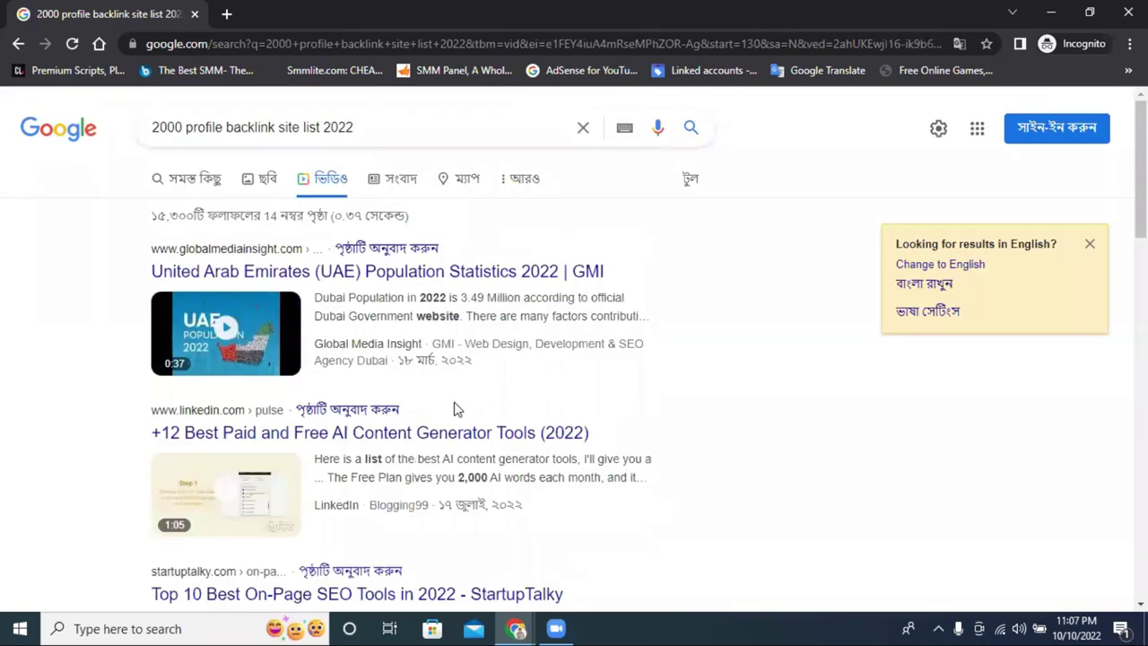
scroll(460, 404, down, 13)
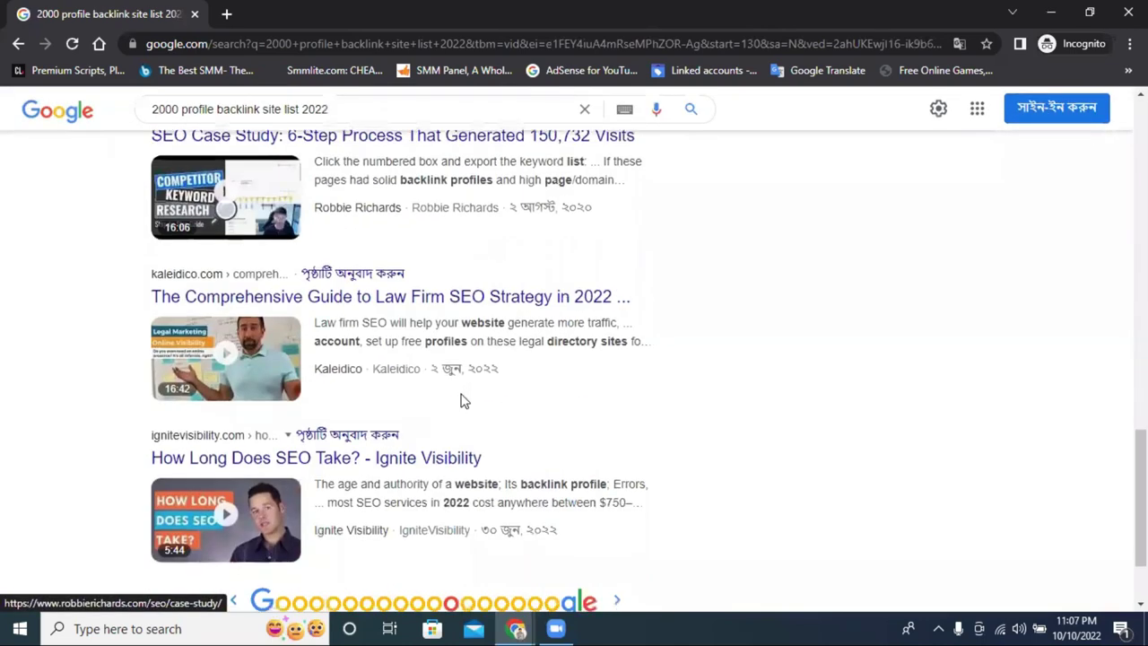
Scan pages 15 and 16 of the video results for the published video
scroll(459, 412, down, 1)
click(467, 509)
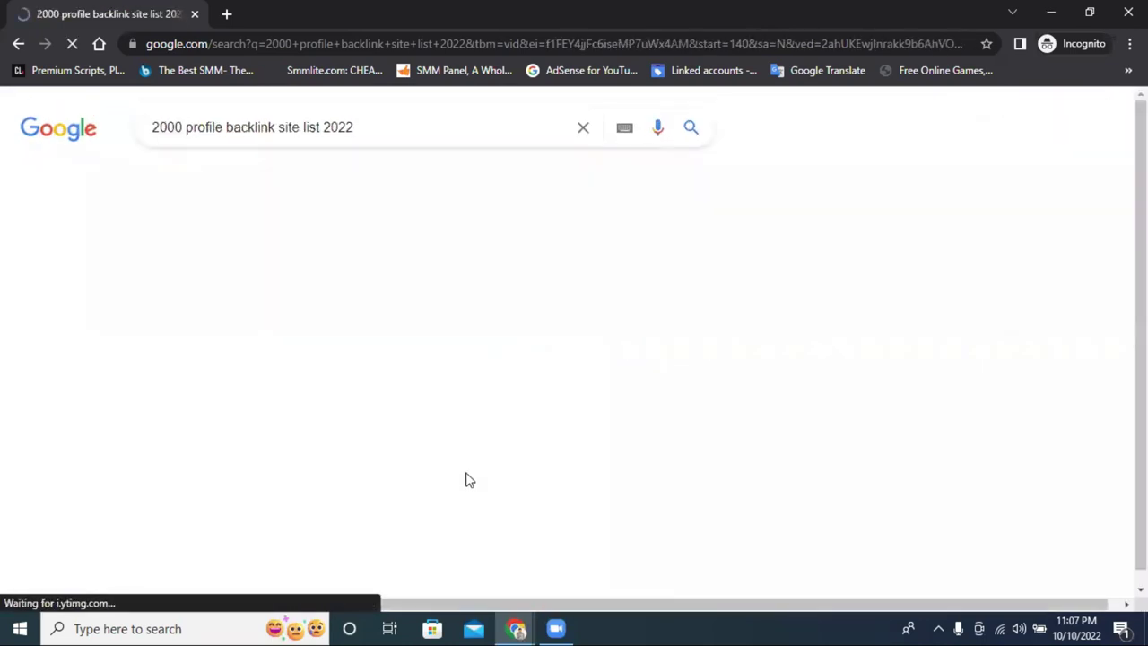
scroll(461, 290, down, 4)
scroll(463, 291, down, 10)
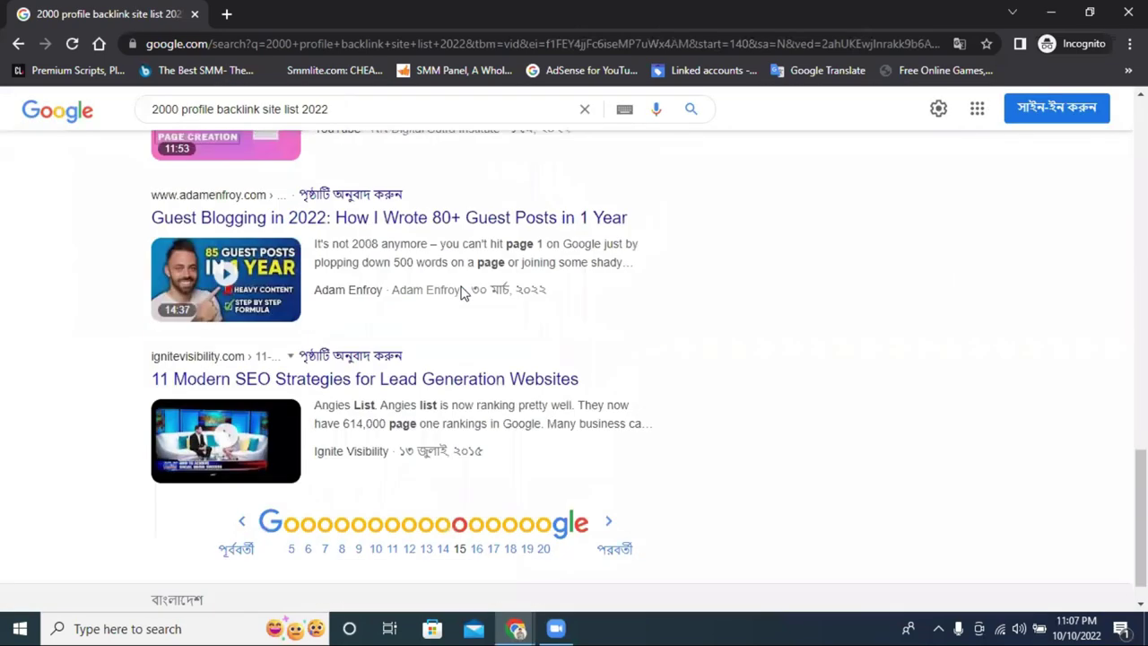
click(484, 509)
scroll(531, 410, down, 4)
scroll(531, 408, down, 8)
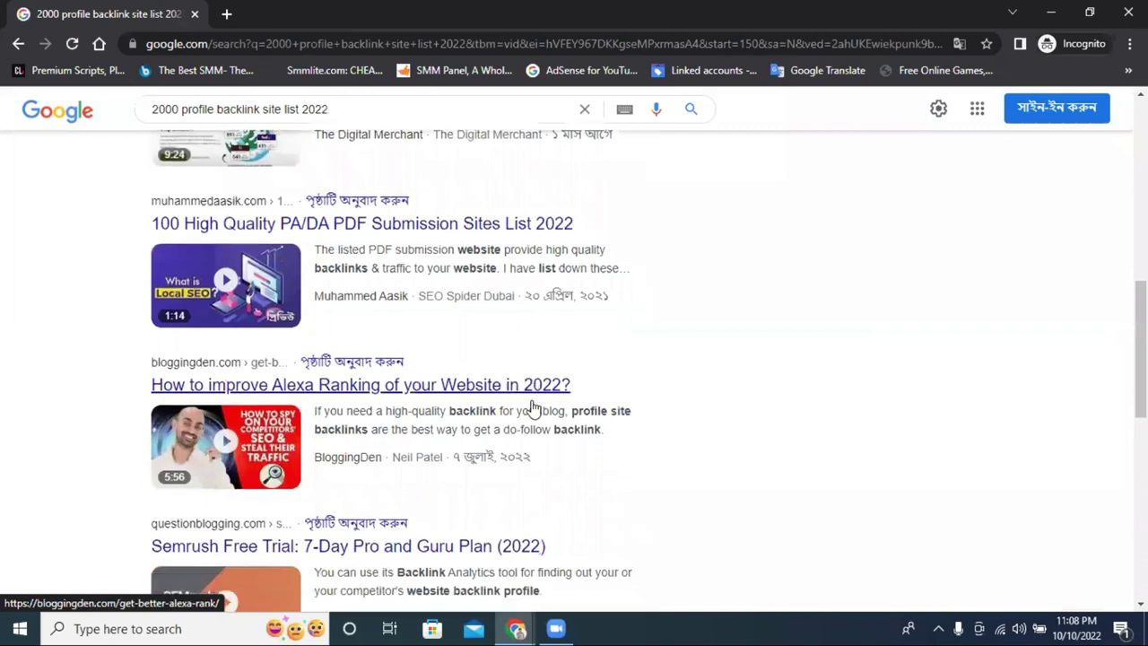
Check pages 17 and 18 of the video results for the published video and return to the results of all types
click(493, 516)
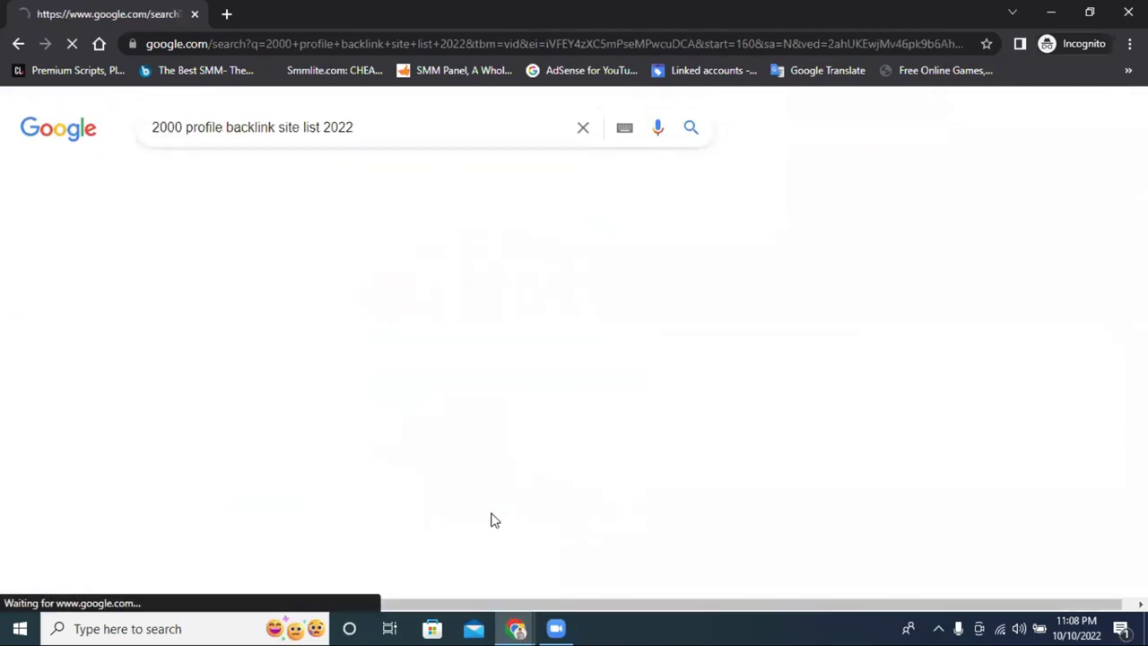
scroll(536, 418, down, 6)
scroll(538, 418, down, 5)
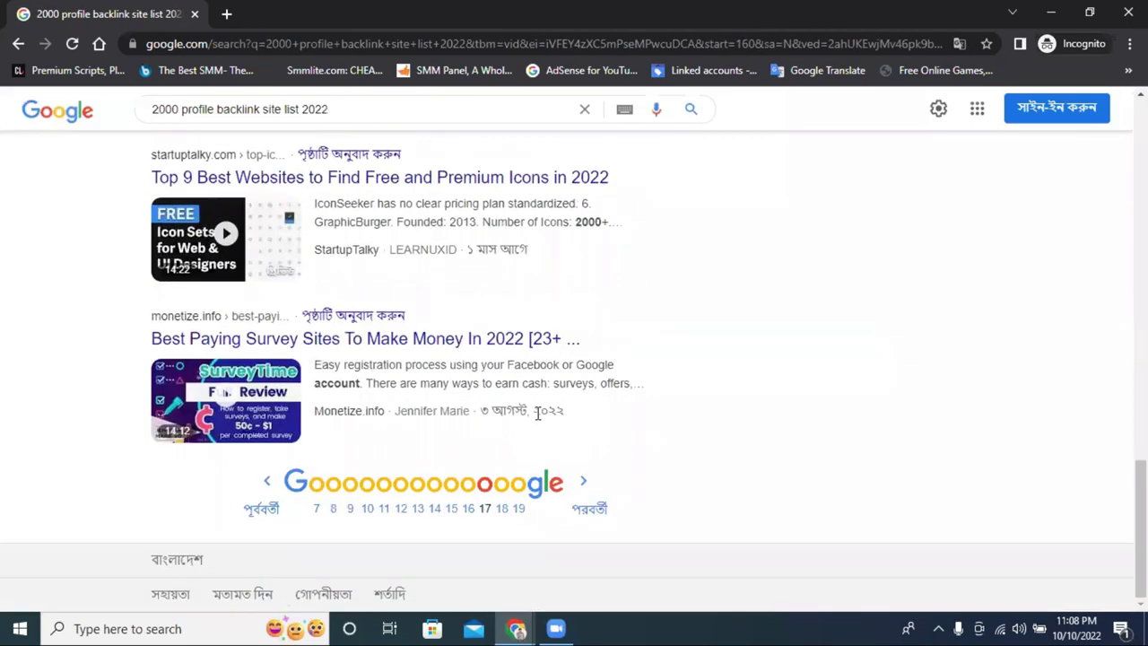
click(500, 510)
scroll(538, 410, down, 10)
scroll(540, 412, up, 3)
scroll(540, 412, down, 3)
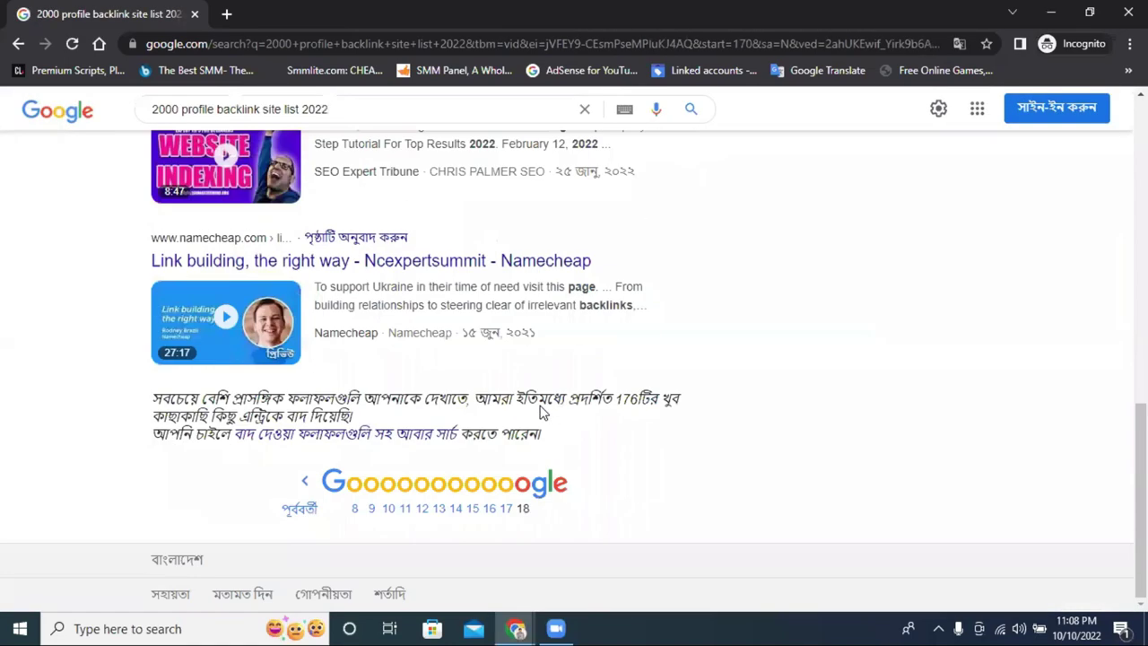
scroll(501, 397, up, 15)
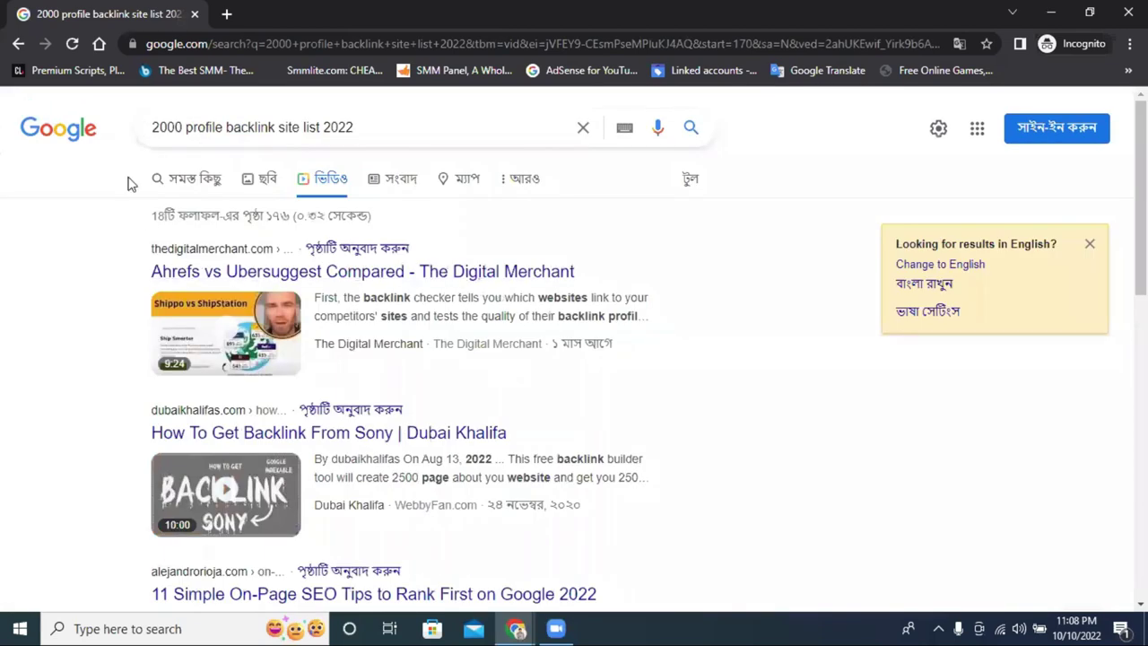
click(204, 183)
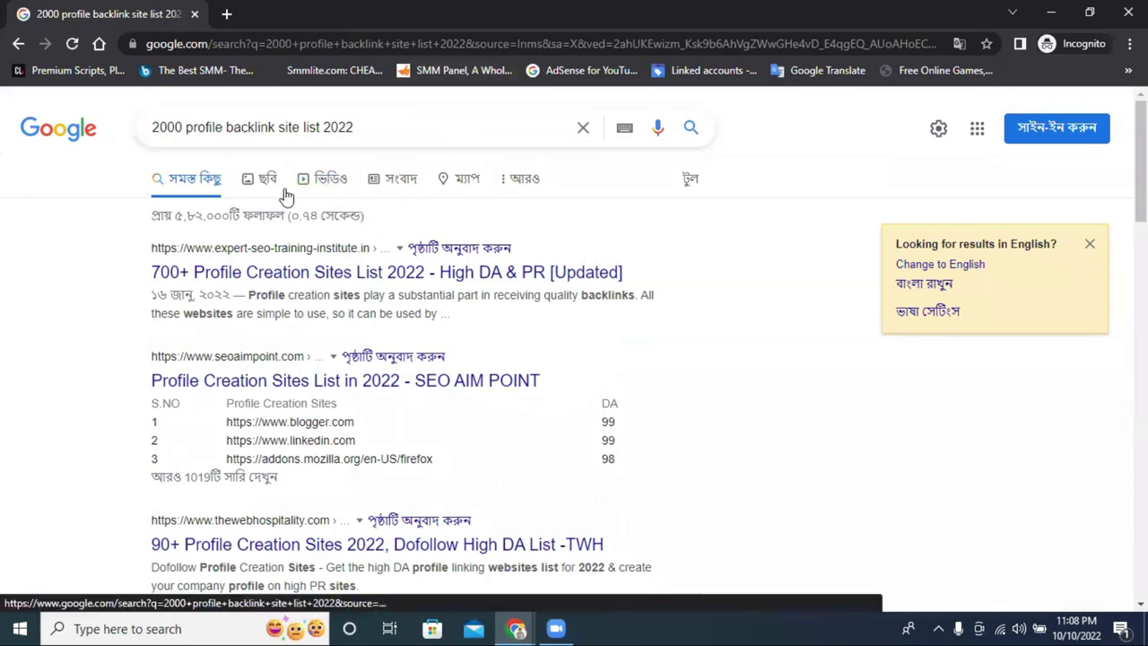
Leave the incognito search and start a new post in Blogger
click(1051, 13)
click(708, 14)
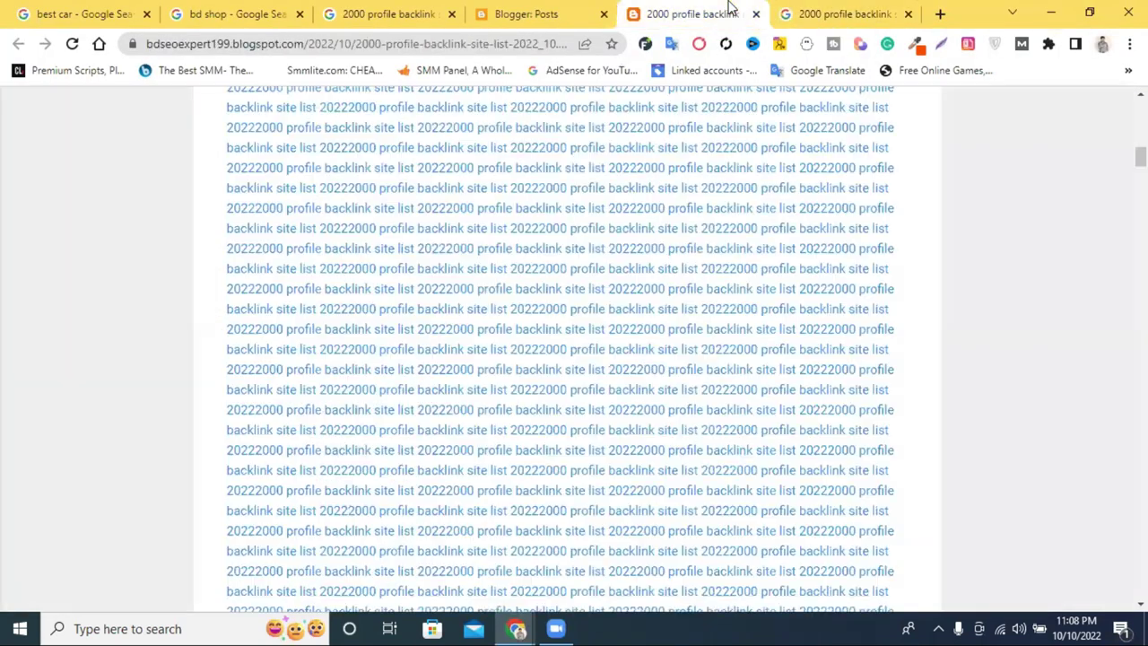
click(489, 13)
click(74, 221)
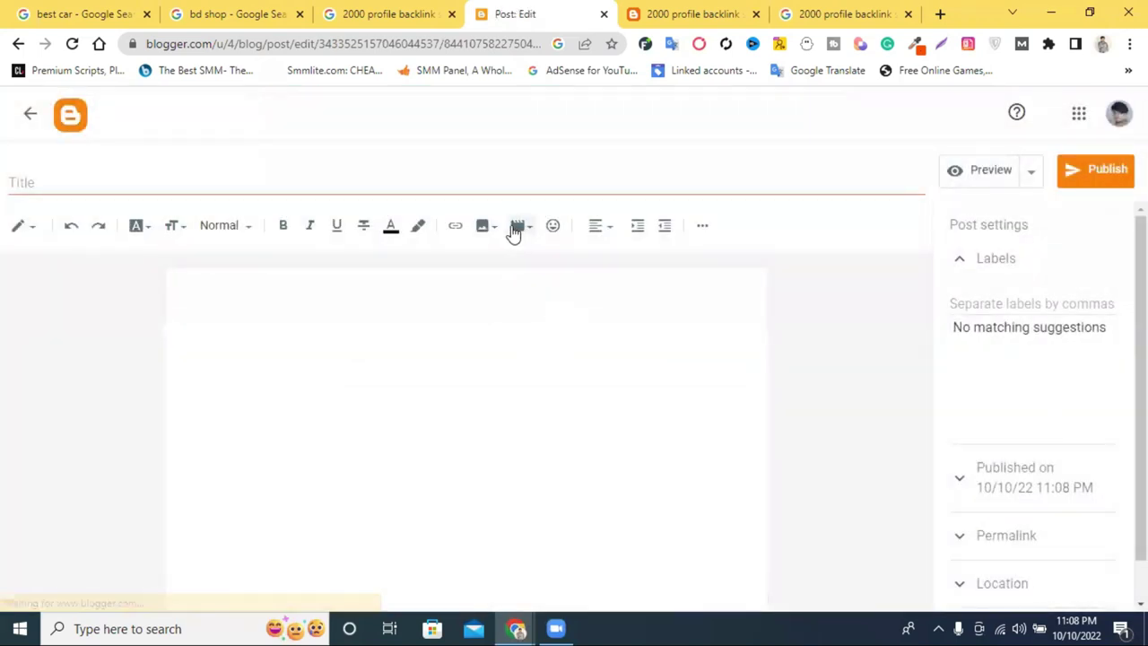
Upload the video file "2000 profile backlink site list 2022" from the Downloads folder and insert it into the new post
click(520, 225)
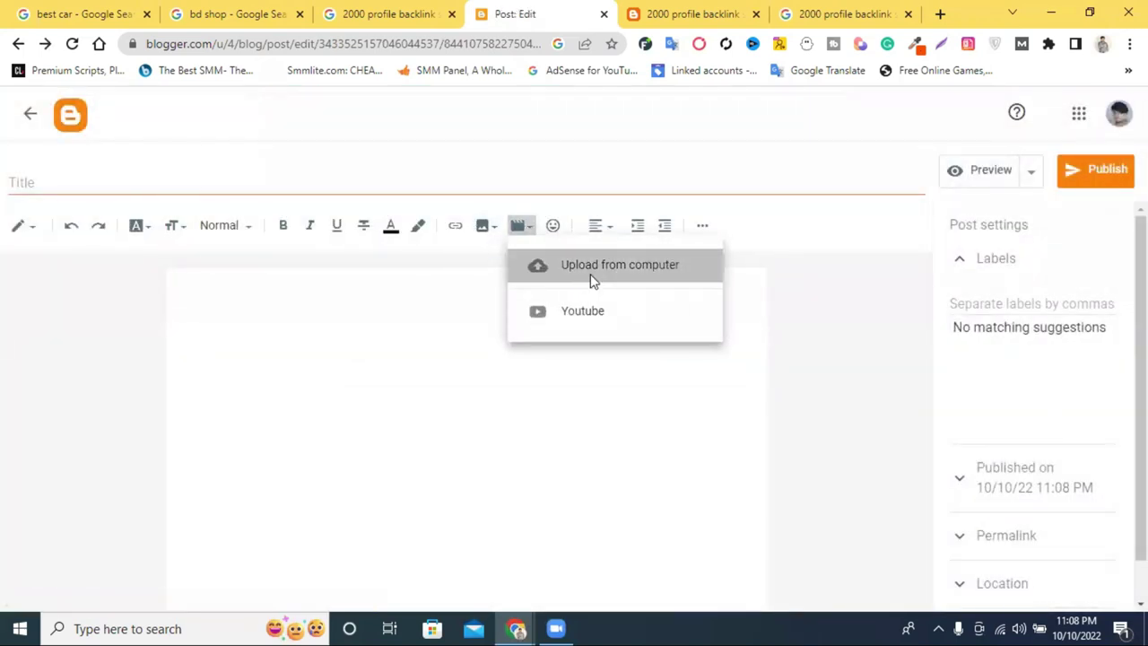
click(591, 271)
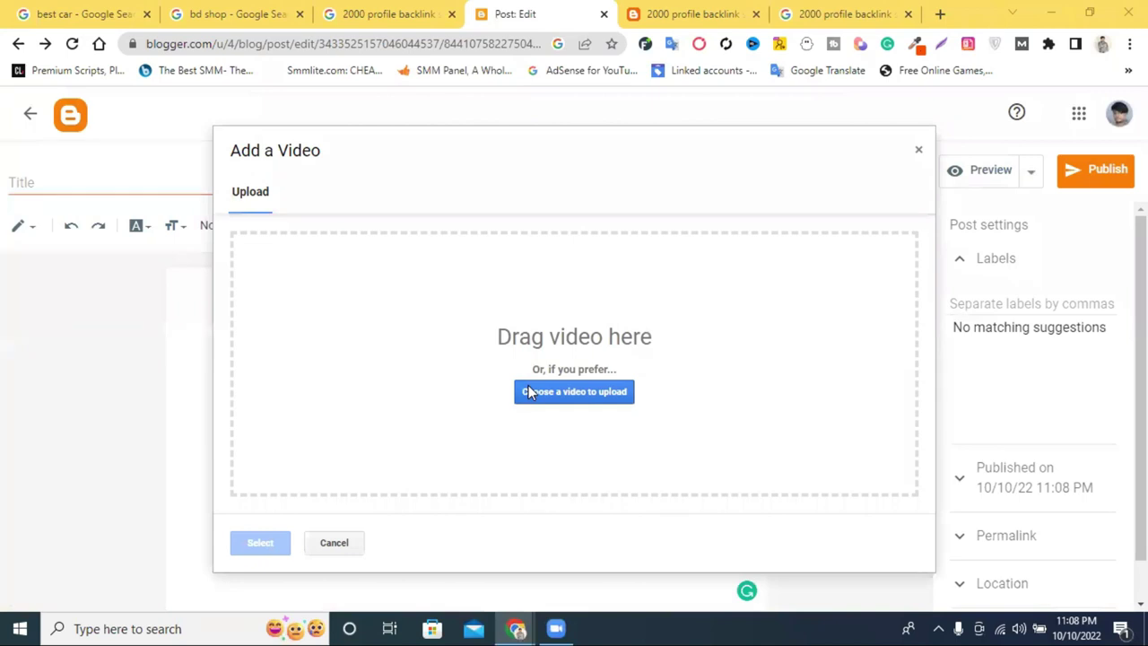
click(529, 393)
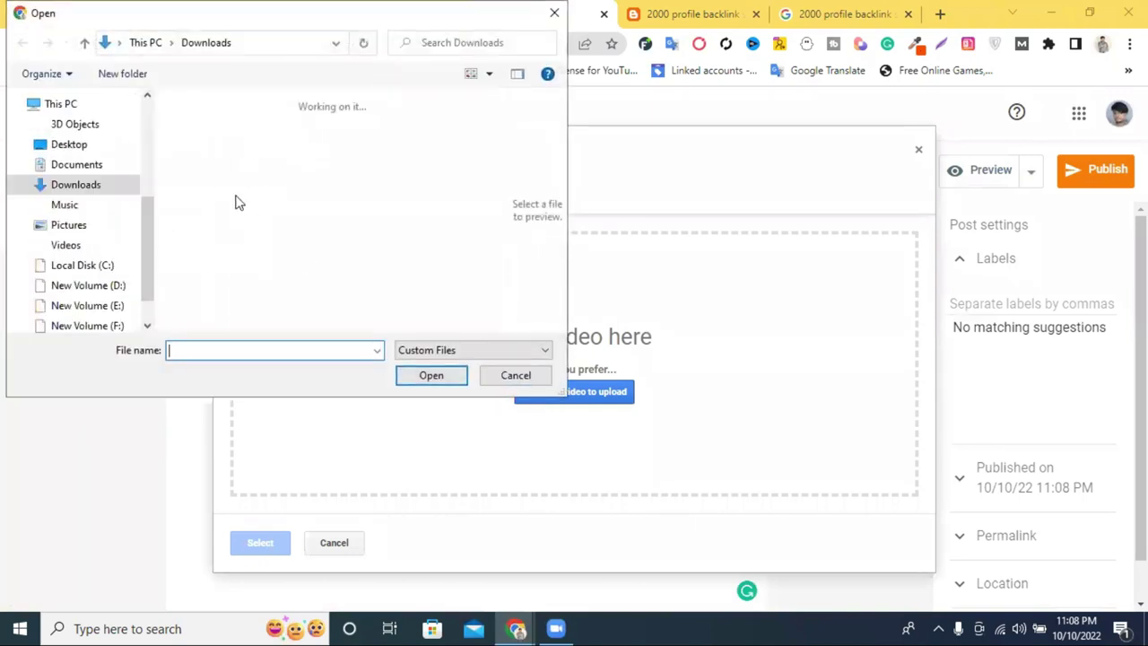
click(203, 155)
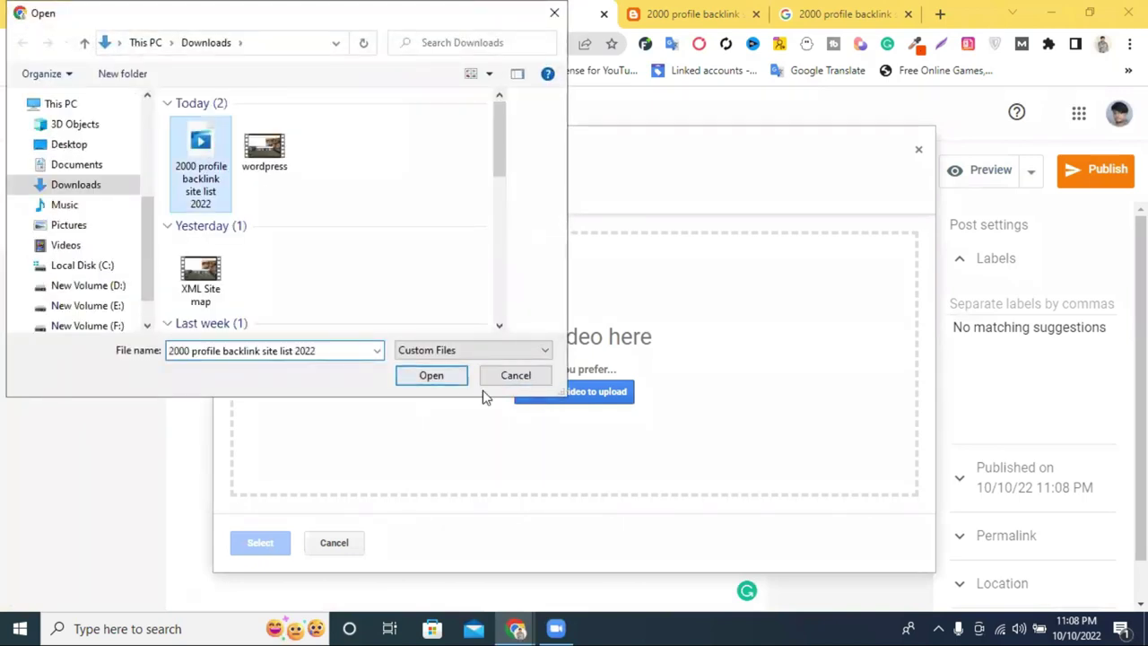
click(444, 377)
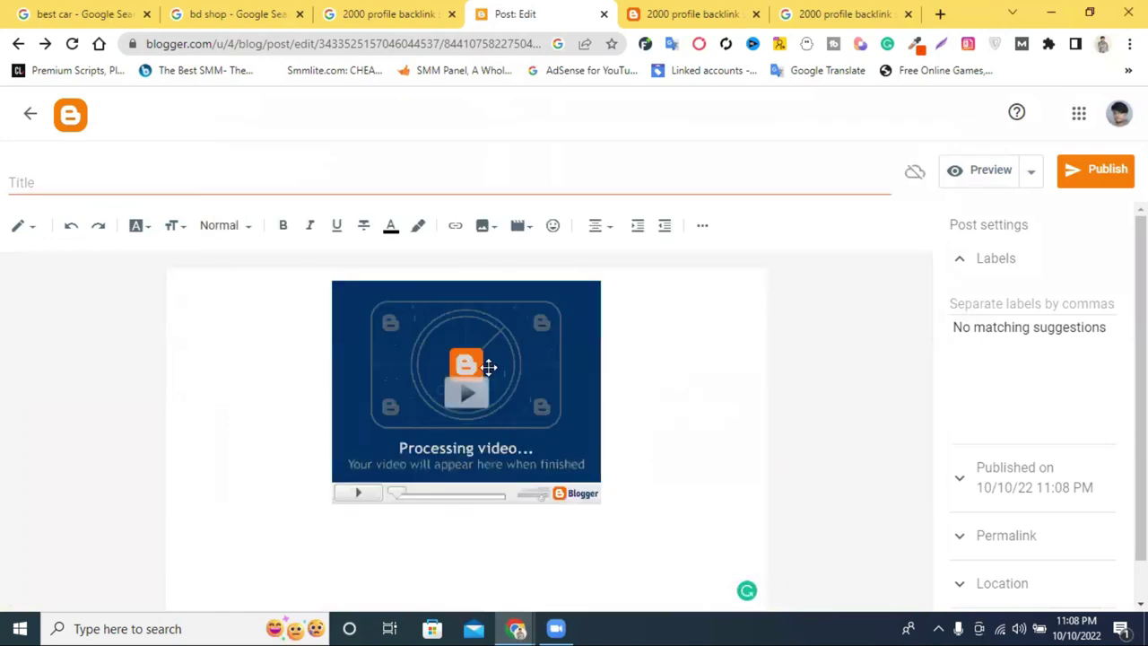
Copy the published post's title, "2000 profile backlink site list 2022", and use it as the new post's title
click(714, 12)
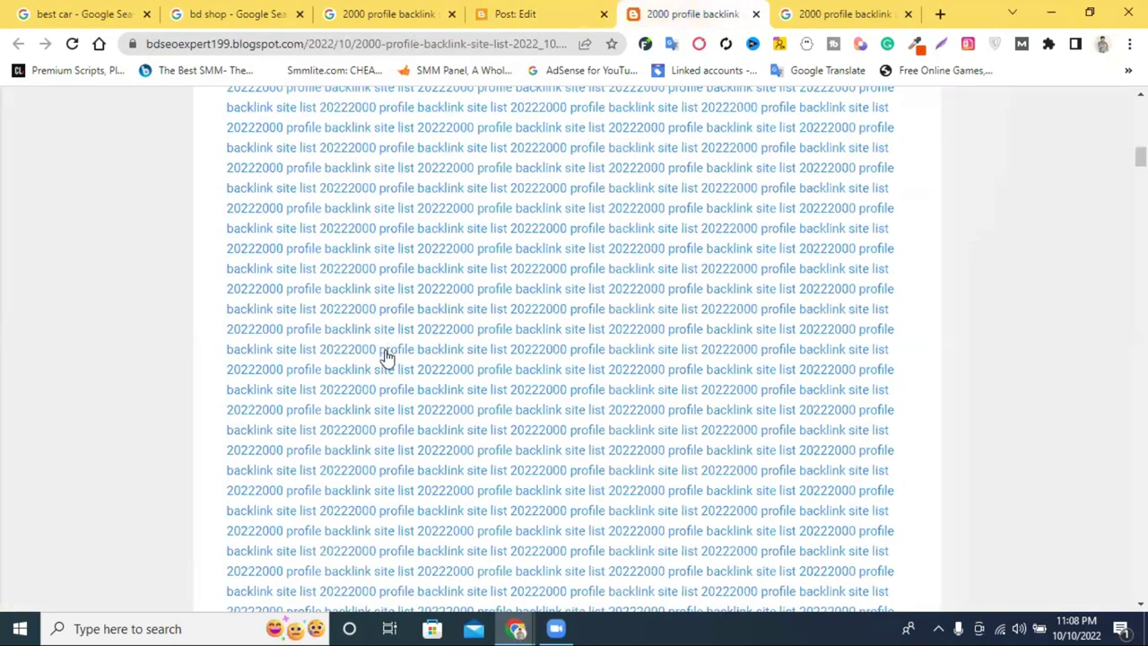
scroll(386, 356, up, 5)
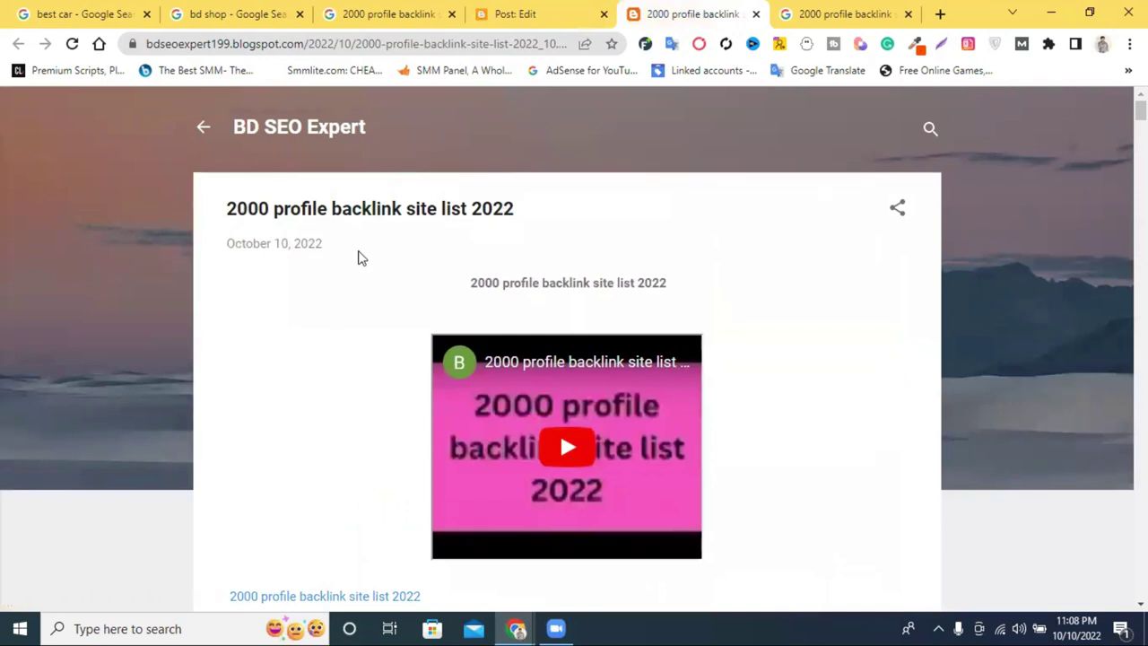
triple_click(369, 207)
key(ctrl+c)
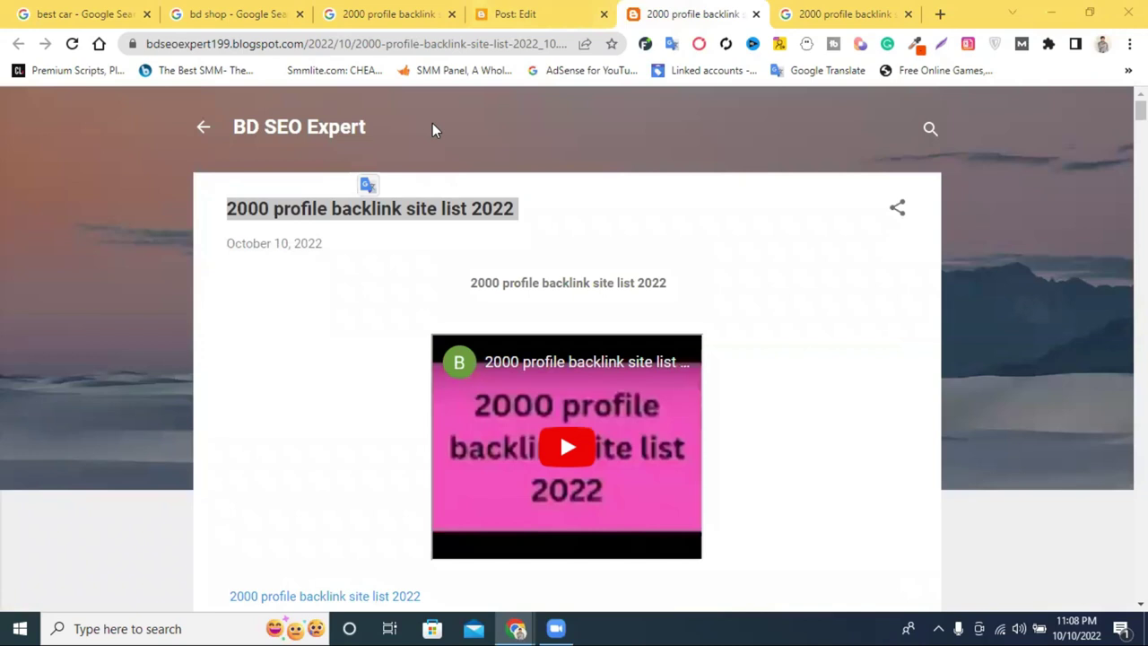
key(ctrl+Page_Up)
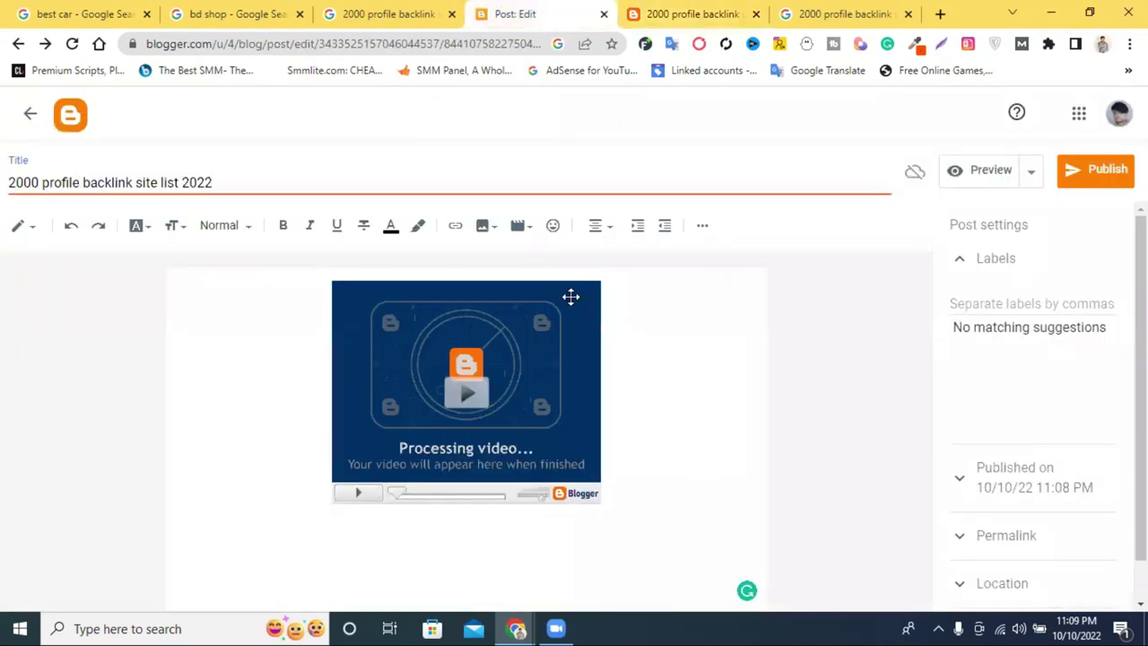
Try to paste the copied title as a centred heading above the video in the post body
click(323, 290)
key(Return)
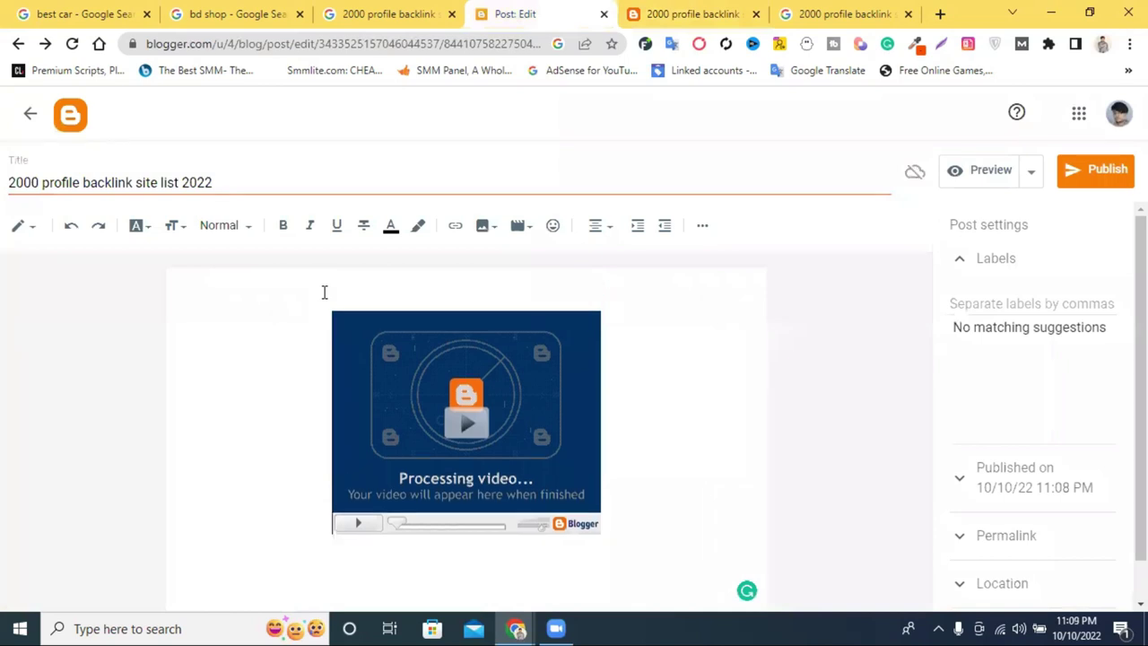
key(ctrl+v)
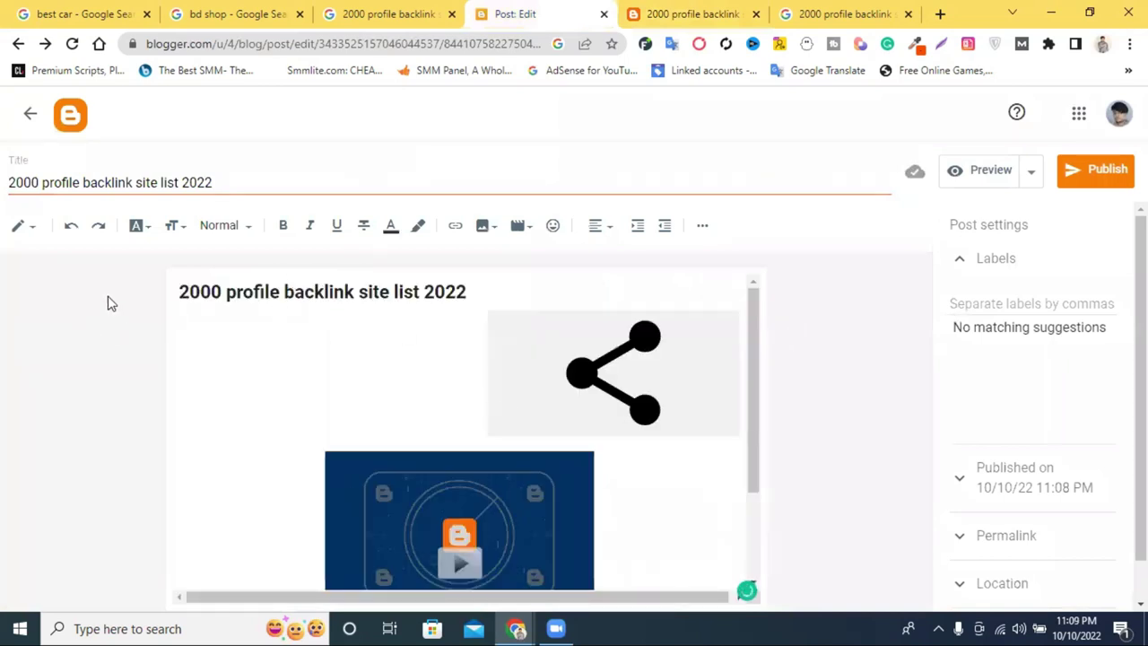
click(182, 291)
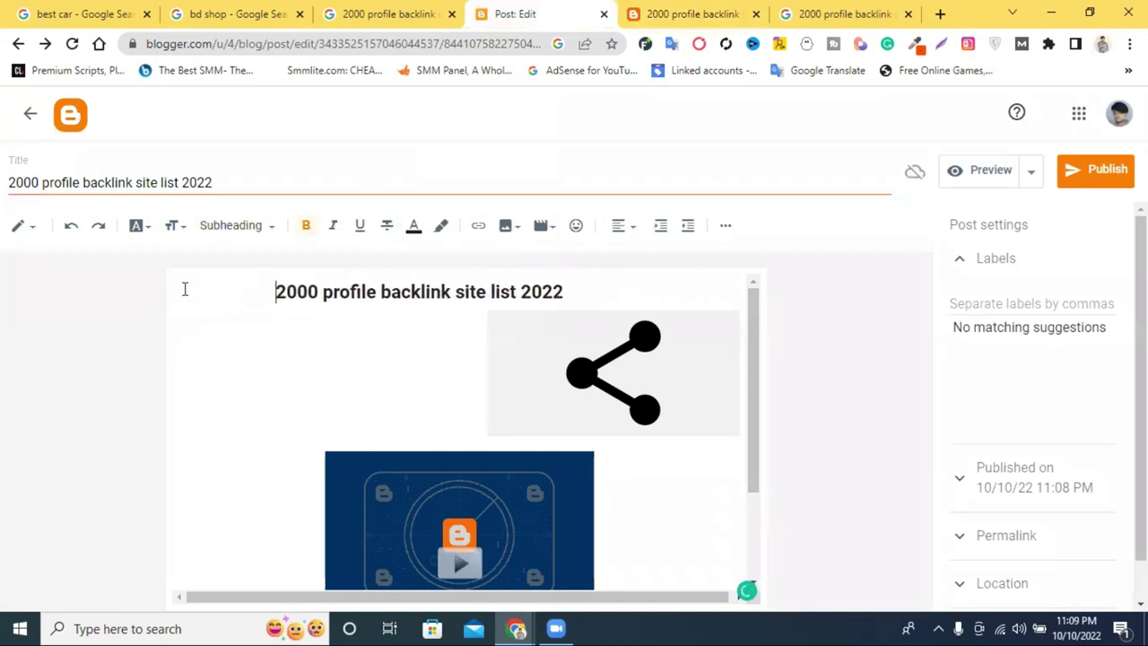
key(Down)
scroll(664, 402, down, 2)
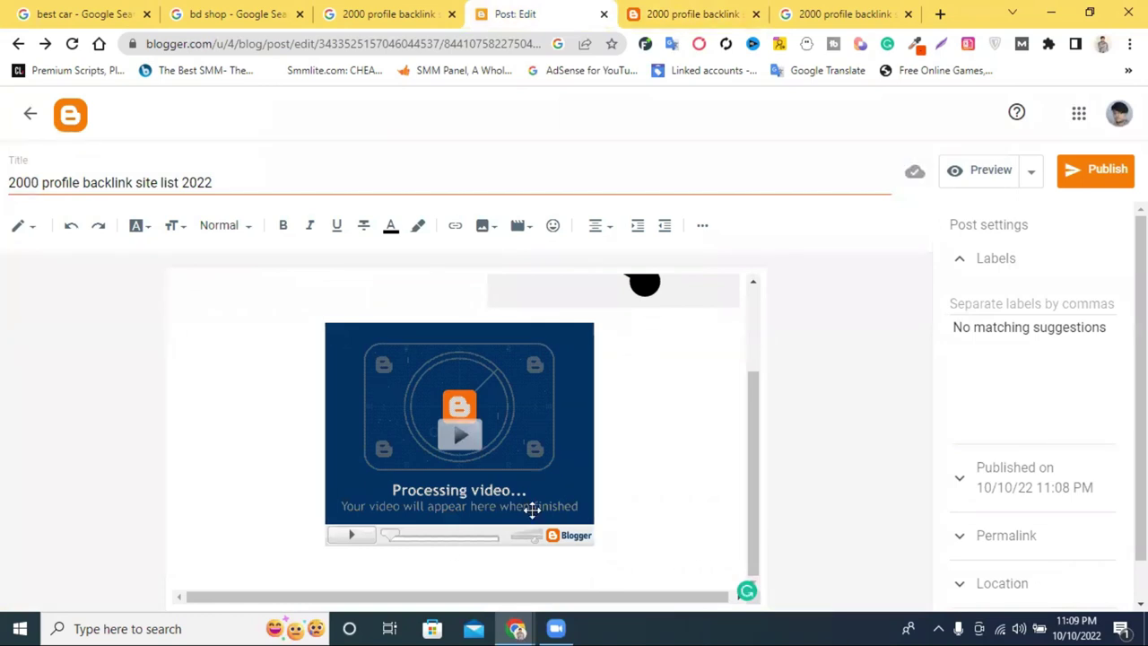
Try to repeat the copied title eight times below the video, and undo all headings pasted into the post body
click(616, 529)
key(ctrl+v)
key(ctrl+v)
key(ctrl+v)
key(ctrl+v)
key(ctrl+v)
key(ctrl+v)
key(ctrl+v)
key(ctrl+v)
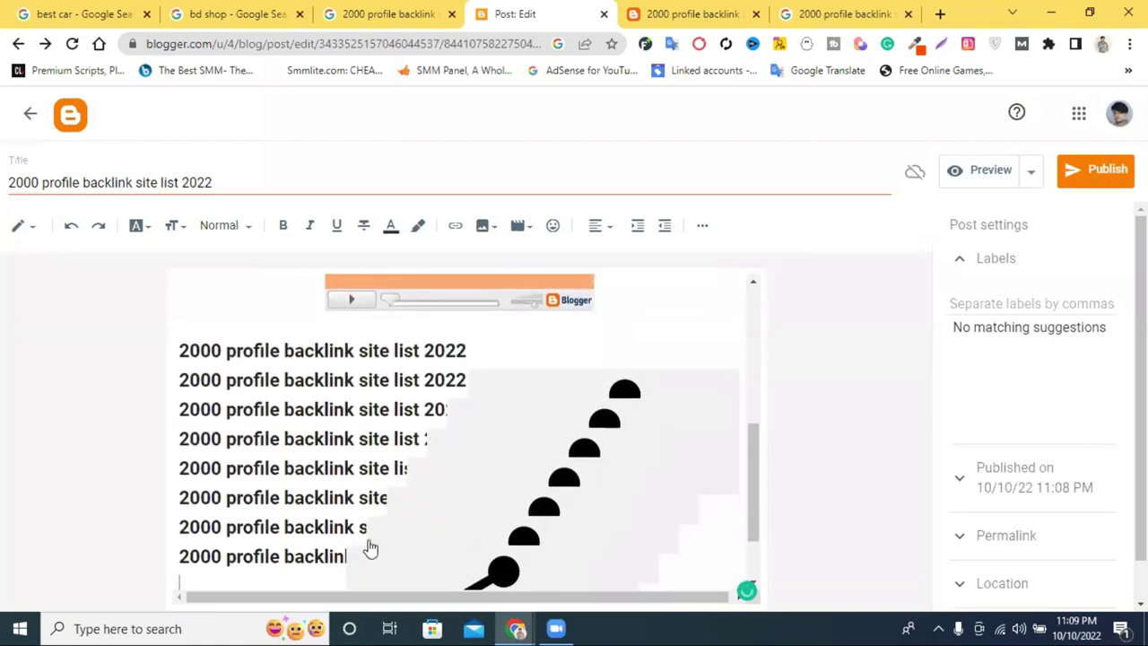
scroll(377, 547, down, 1)
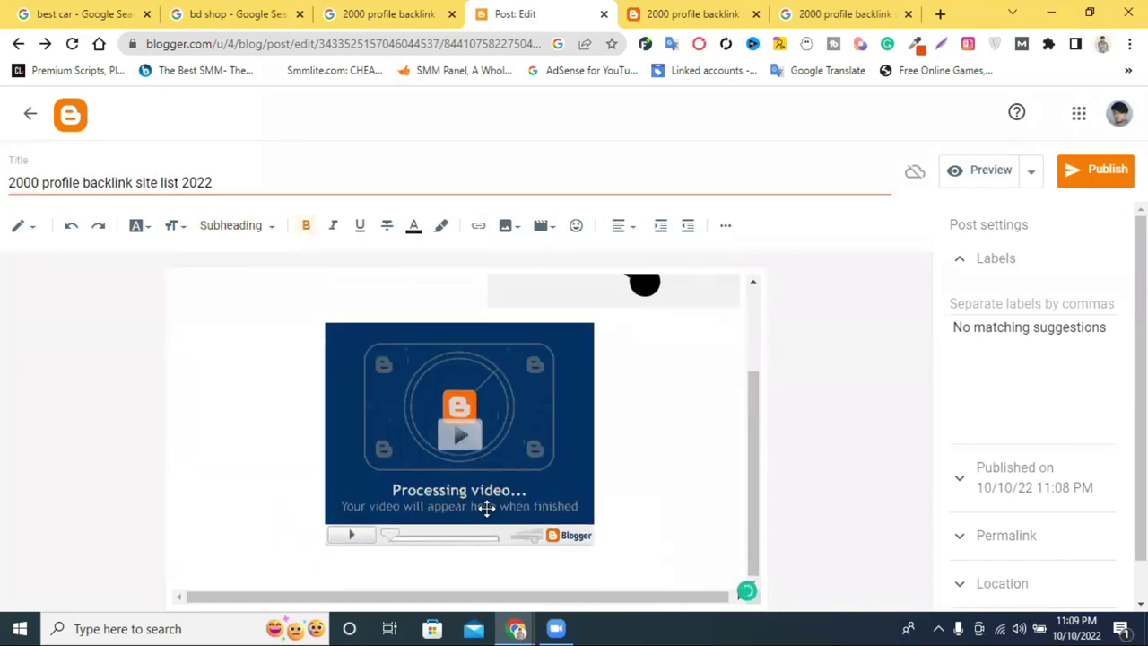
key(ctrl+plus)
key(ctrl+plus)
key(ctrl+plus)
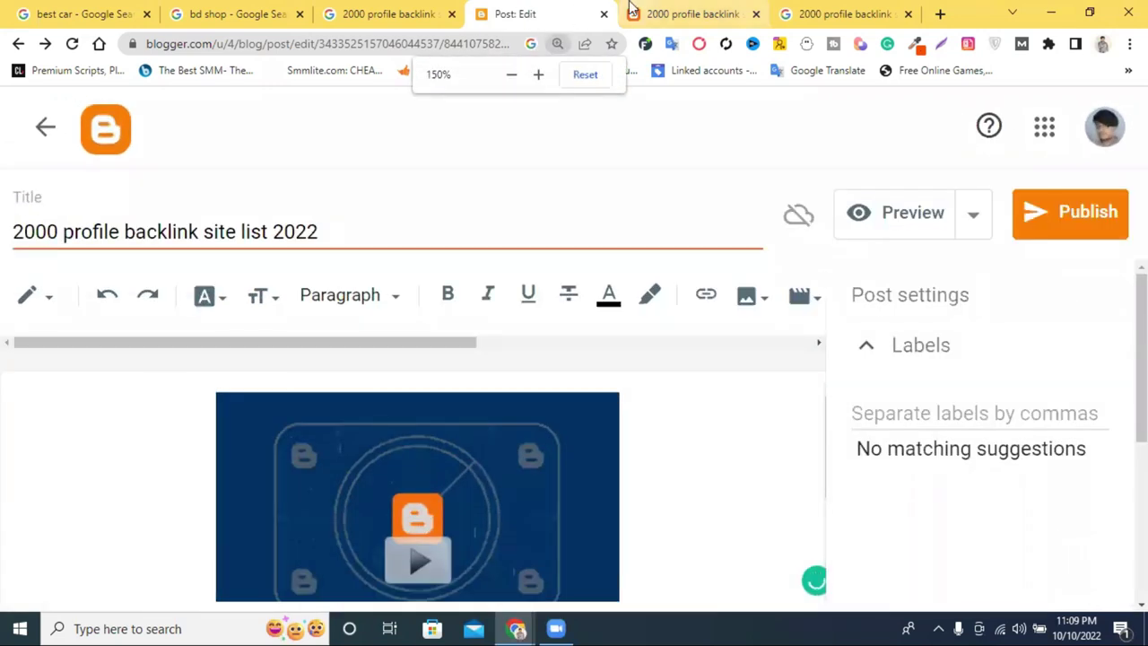
Copy the centred keyword line above the video in the published post and return to the new post's editor at 100% zoom
click(691, 14)
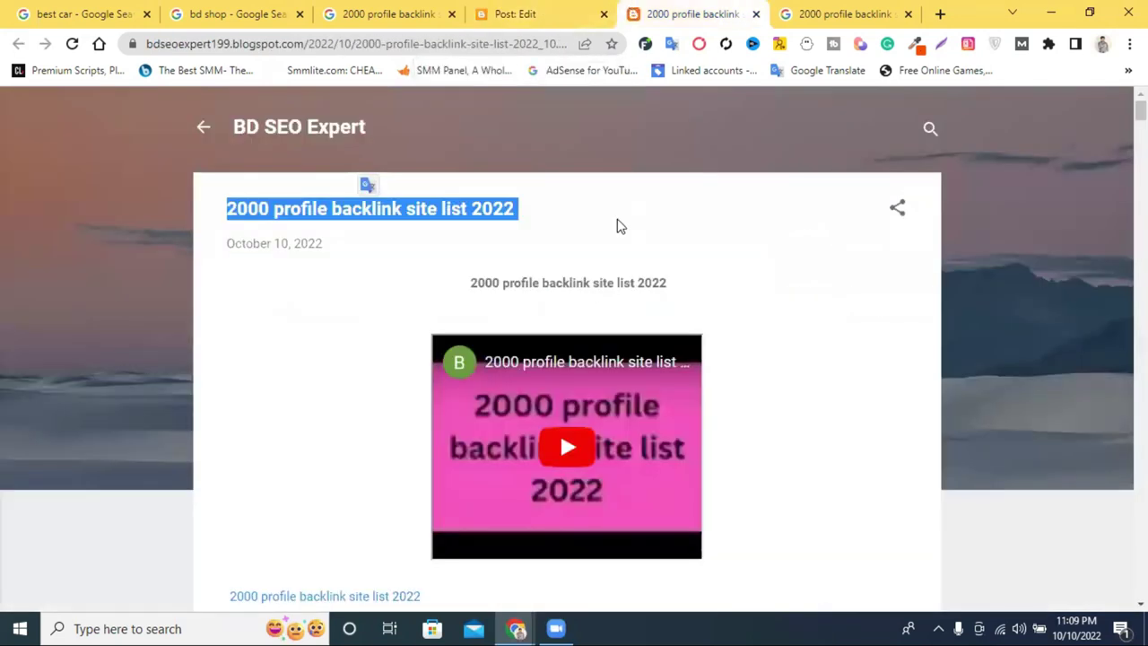
triple_click(543, 279)
right_click(620, 290)
click(622, 293)
click(530, 9)
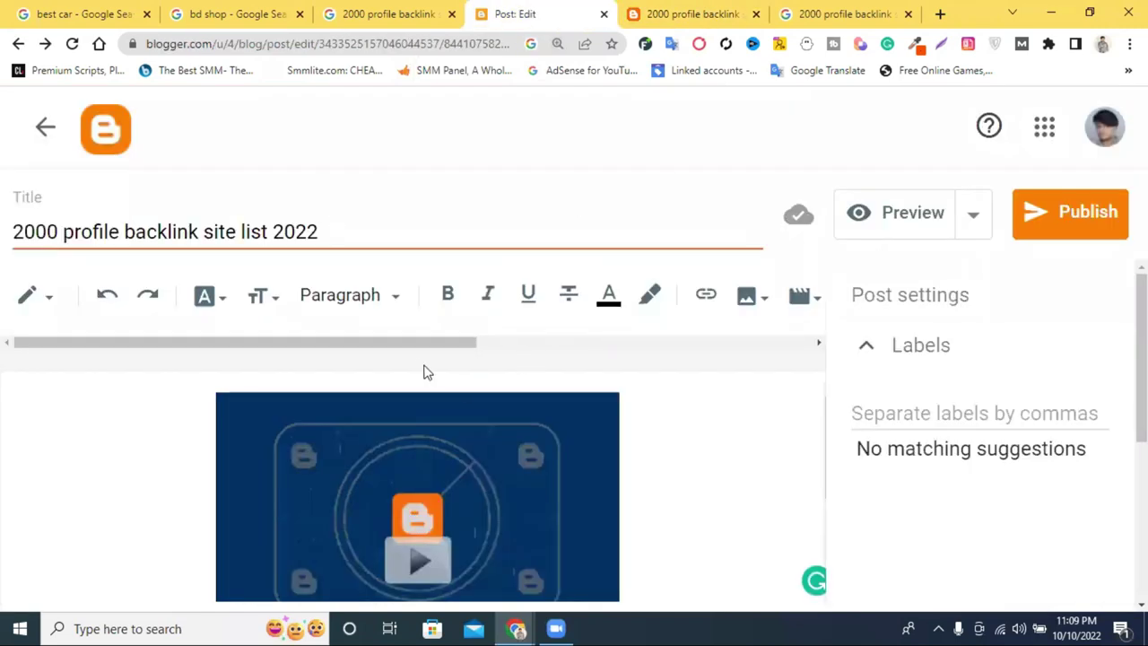
key(ctrl+0)
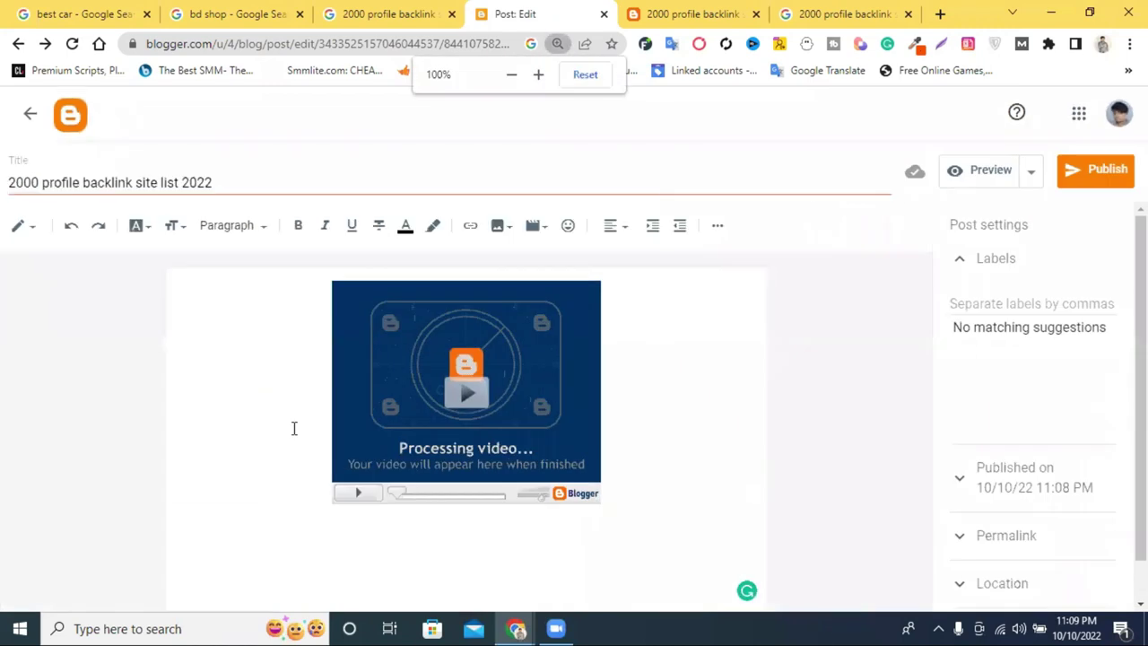
Make room above the video and paste the line "2000 profile backlink site list 2022" there ten times
click(328, 298)
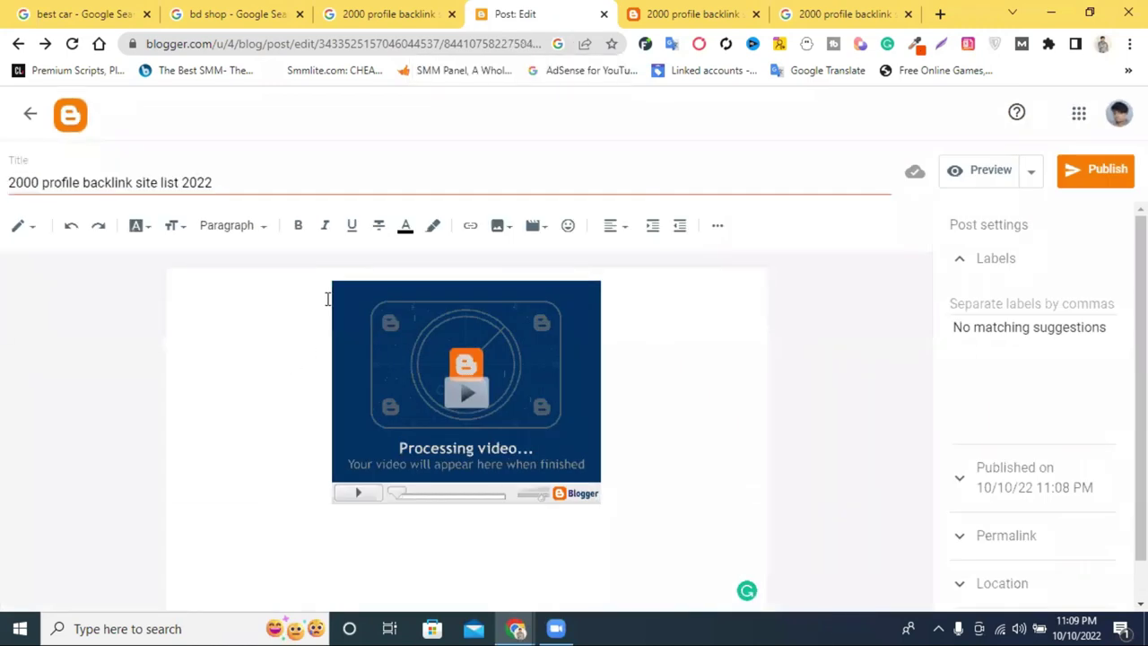
key(Return)
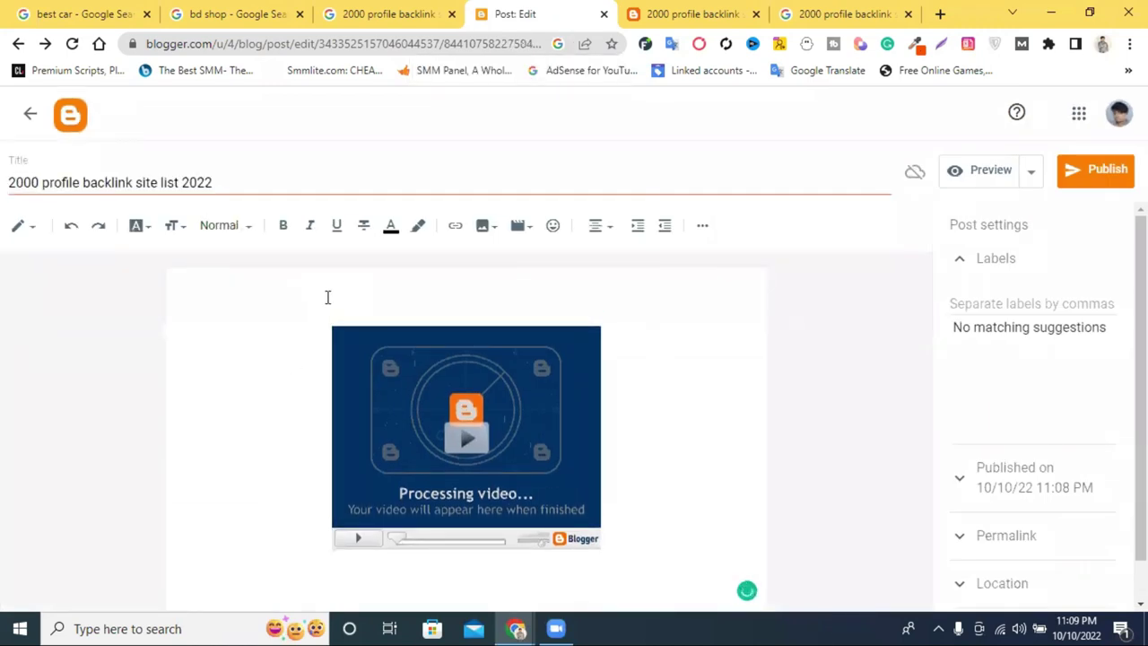
key(ctrl+v)
key(ctrl+v)
key(ctrl+v)
key(ctrl+v)
key(ctrl+v)
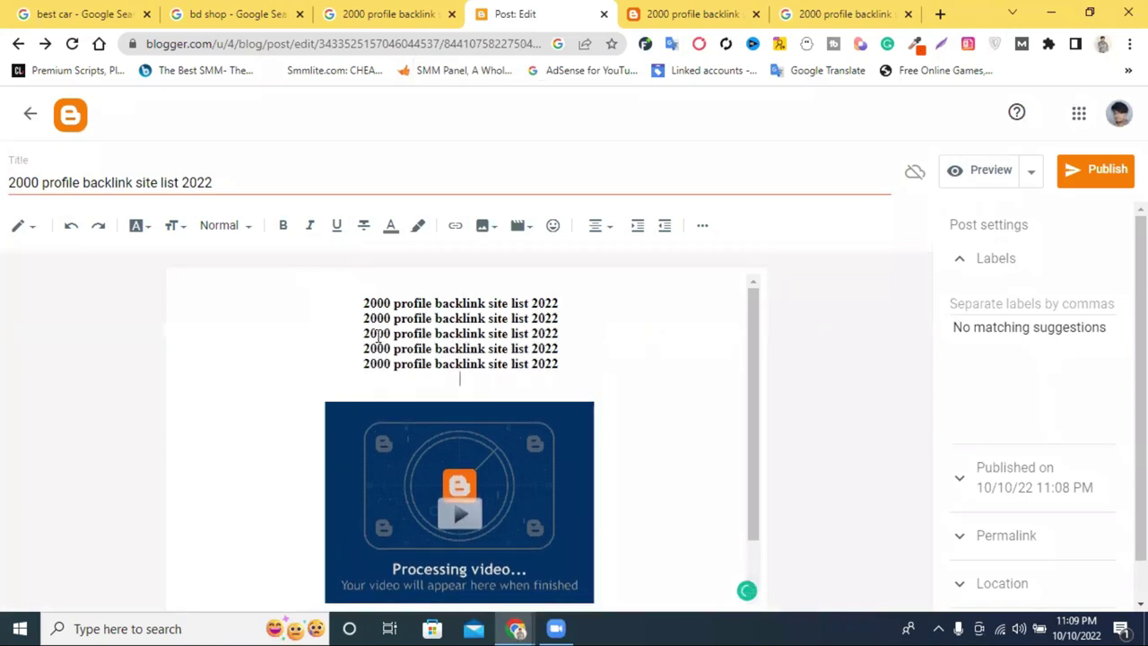
key(ctrl+v)
key(ctrl+v)
key(ctrl+v)
key(ctrl+v)
key(ctrl+v)
scroll(476, 341, down, 2)
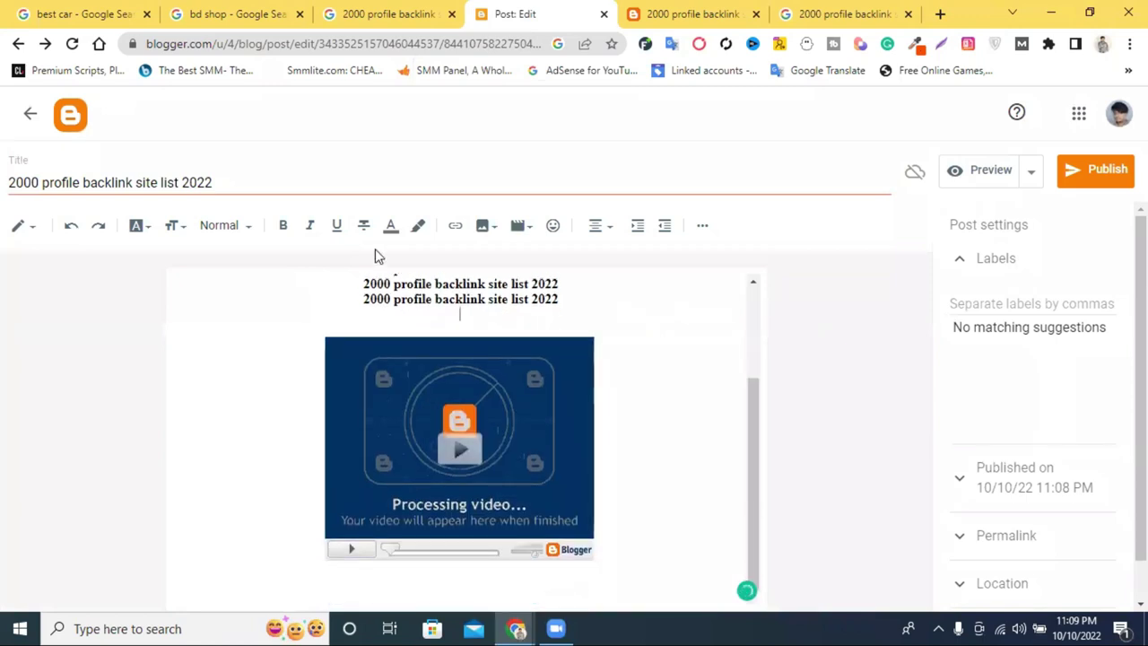
Paste the line "2000 profile backlink site list 2022" eight times below the video in the post body
click(633, 533)
key(ctrl+v)
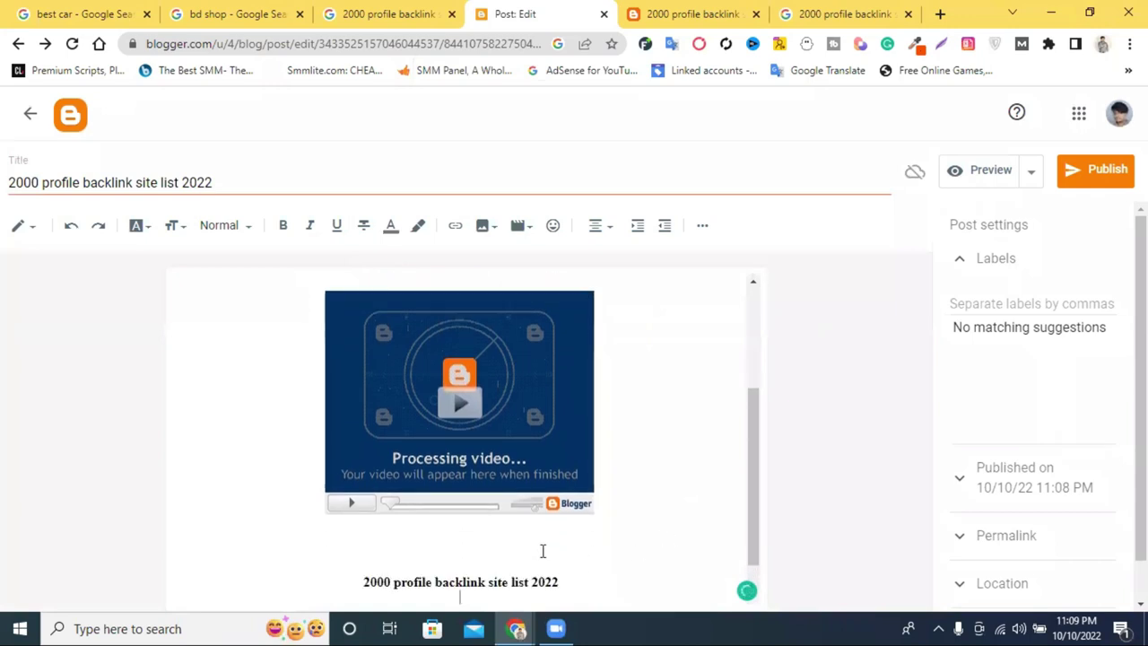
key(ctrl+v)
key(ctrl+v)
key(ctrl+v)
key(ctrl+v)
key(ctrl+v)
key(ctrl+v)
key(ctrl+v)
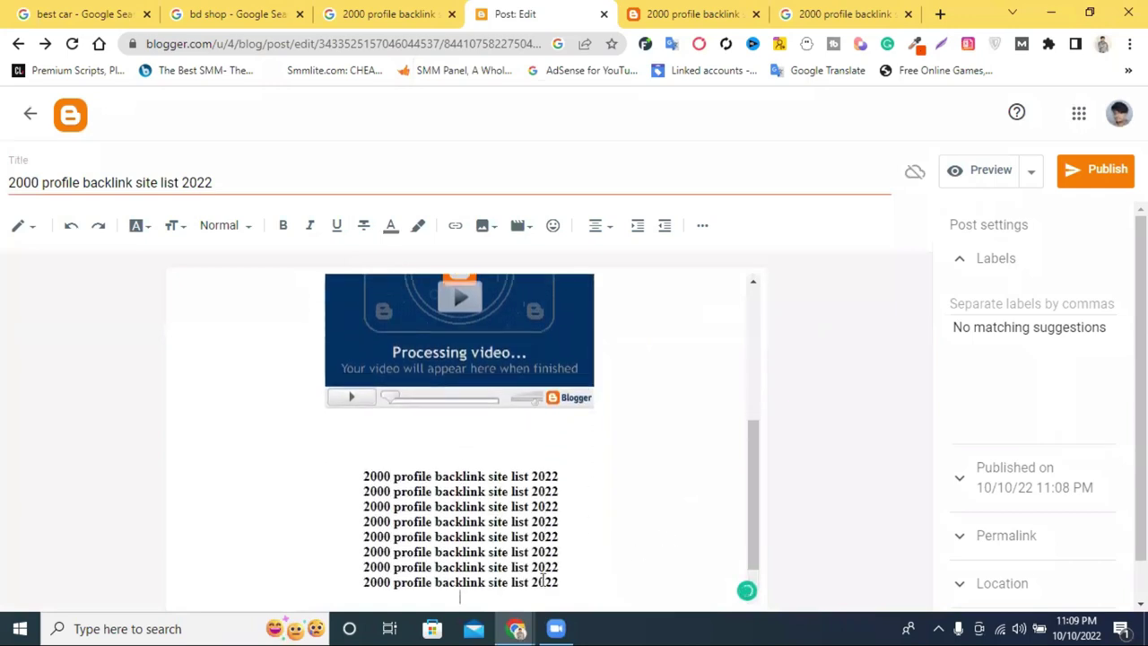
Paste the line "2000 profile backlink site list 2022" thirteen more times at the end of the post body
key(ctrl+v)
key(ctrl+v)
key(ctrl+v)
key(ctrl+v)
key(ctrl+v)
key(ctrl+v)
key(ctrl+v)
key(ctrl+v)
key(ctrl+v)
key(ctrl+v)
key(ctrl+v)
key(ctrl+v)
key(ctrl+v)
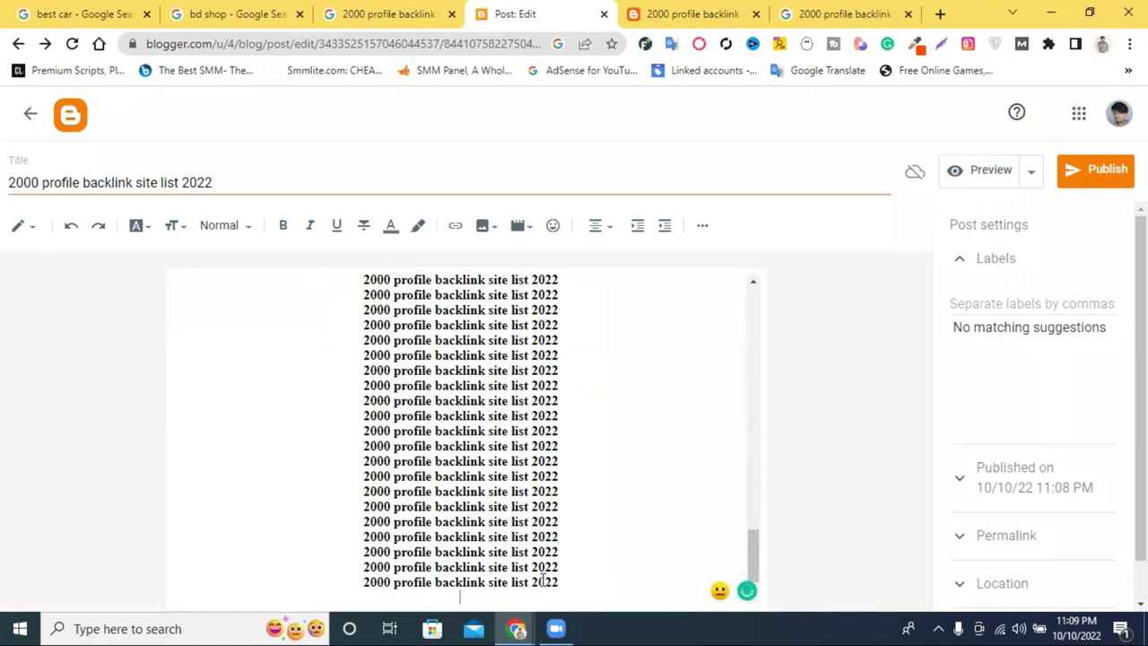
Compare one of the repeated keyword lines in the post draft with the keyword line above the video in the published post
drag(557, 490, 357, 484)
click(705, 9)
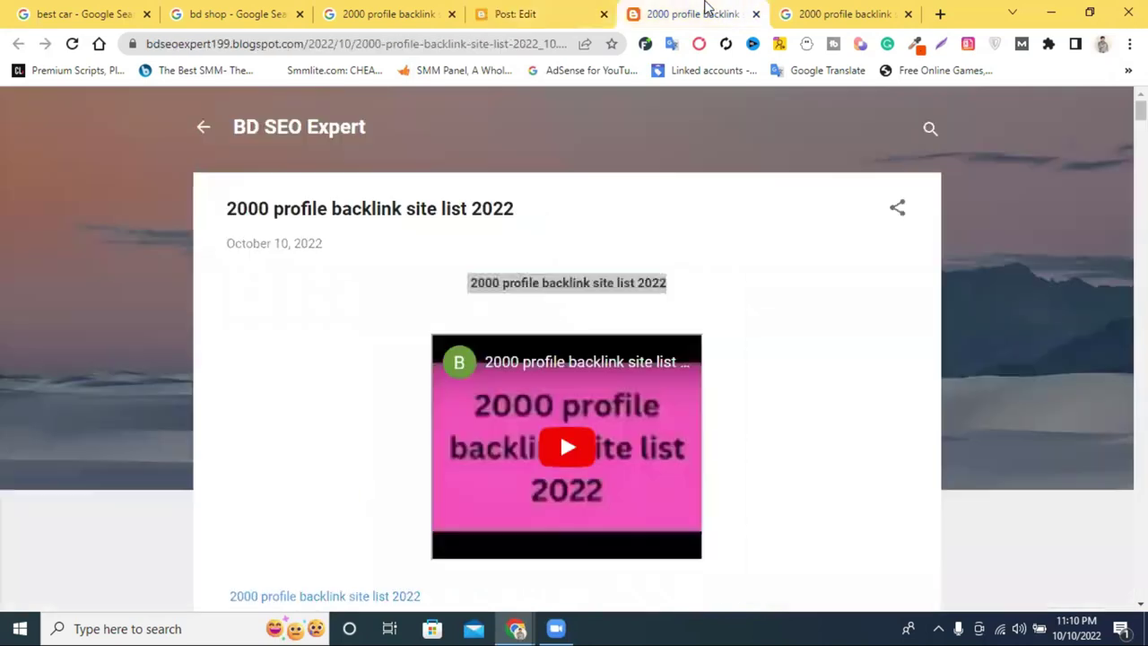
click(543, 11)
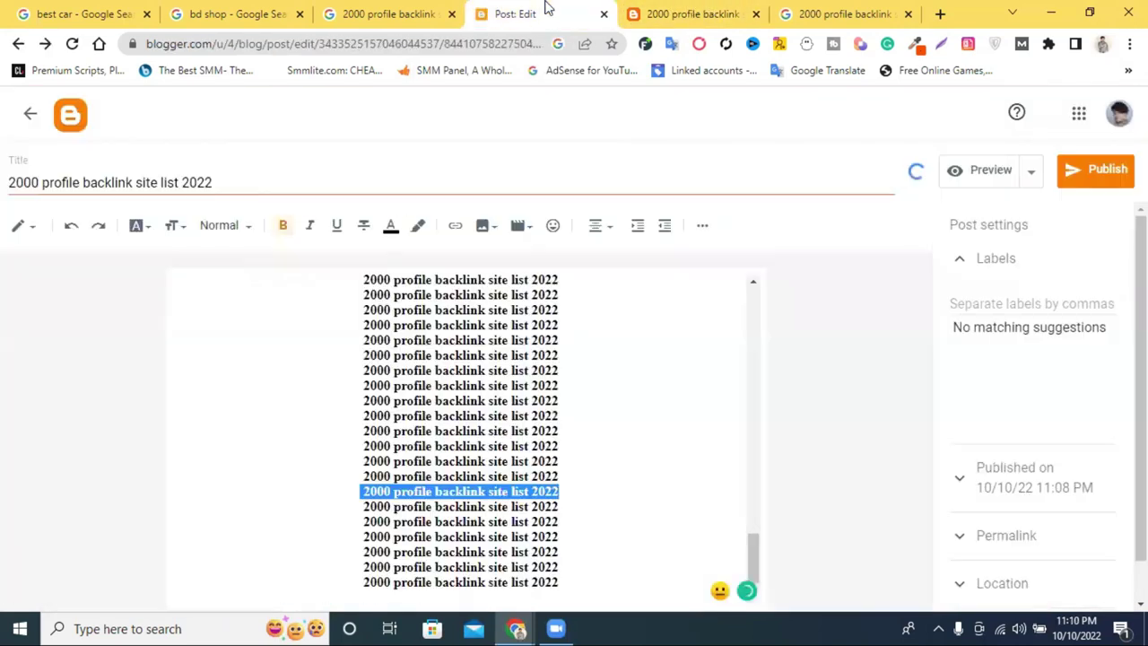
click(717, 7)
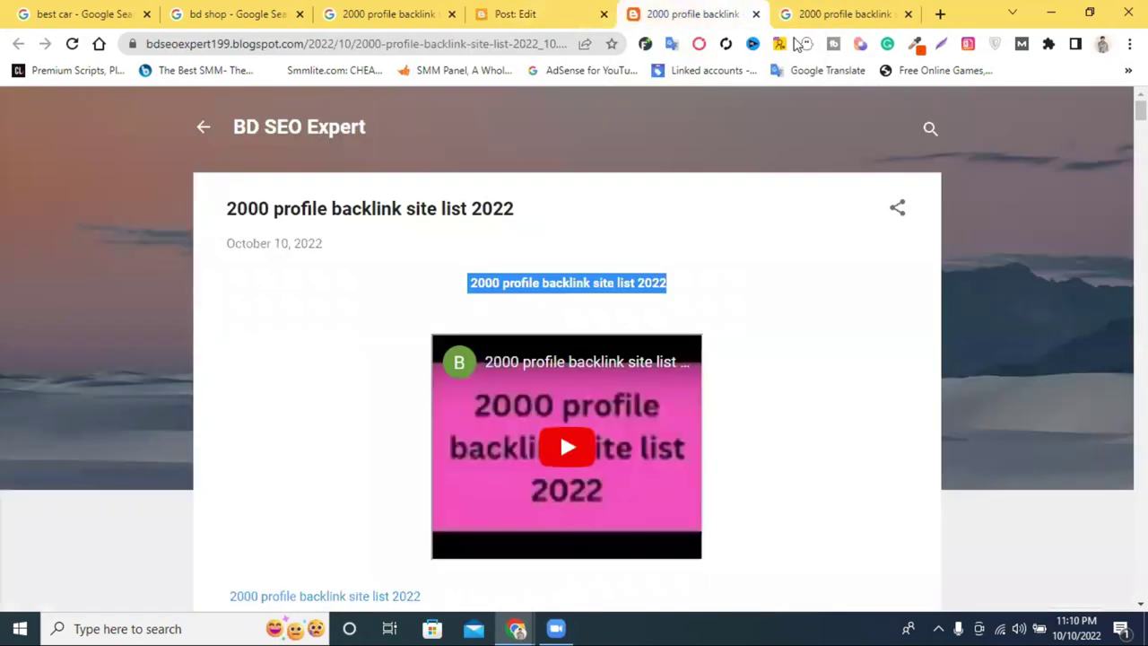
Publish the post "2000 profile backlink site list 2022" from its editor and confirm the publication
click(584, 8)
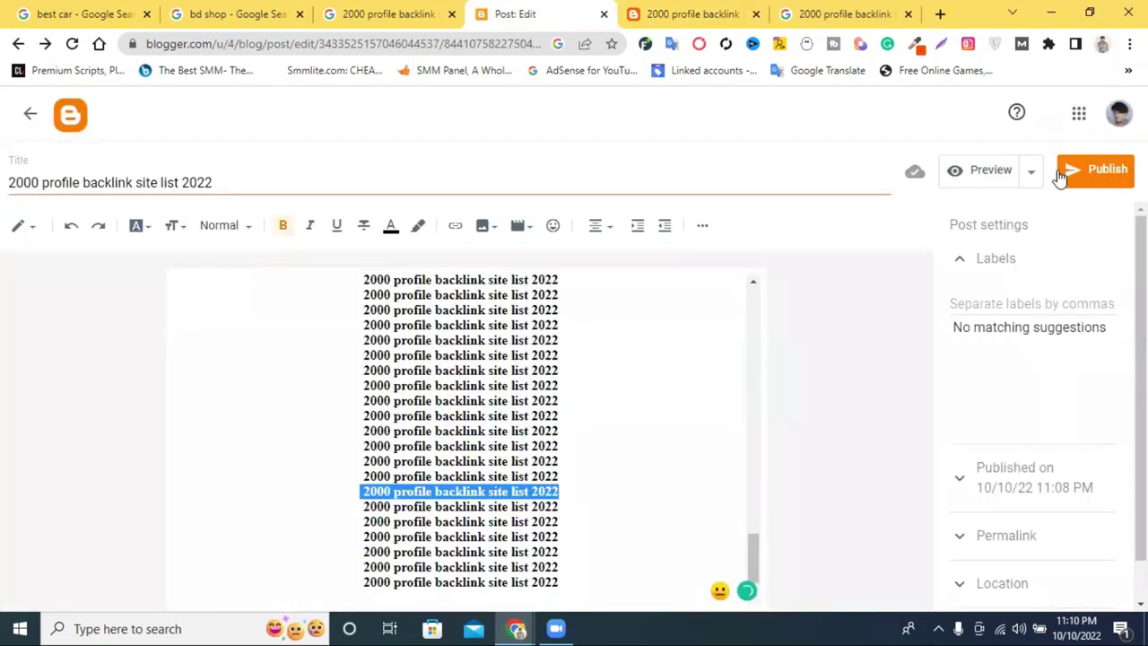
click(1112, 176)
click(659, 381)
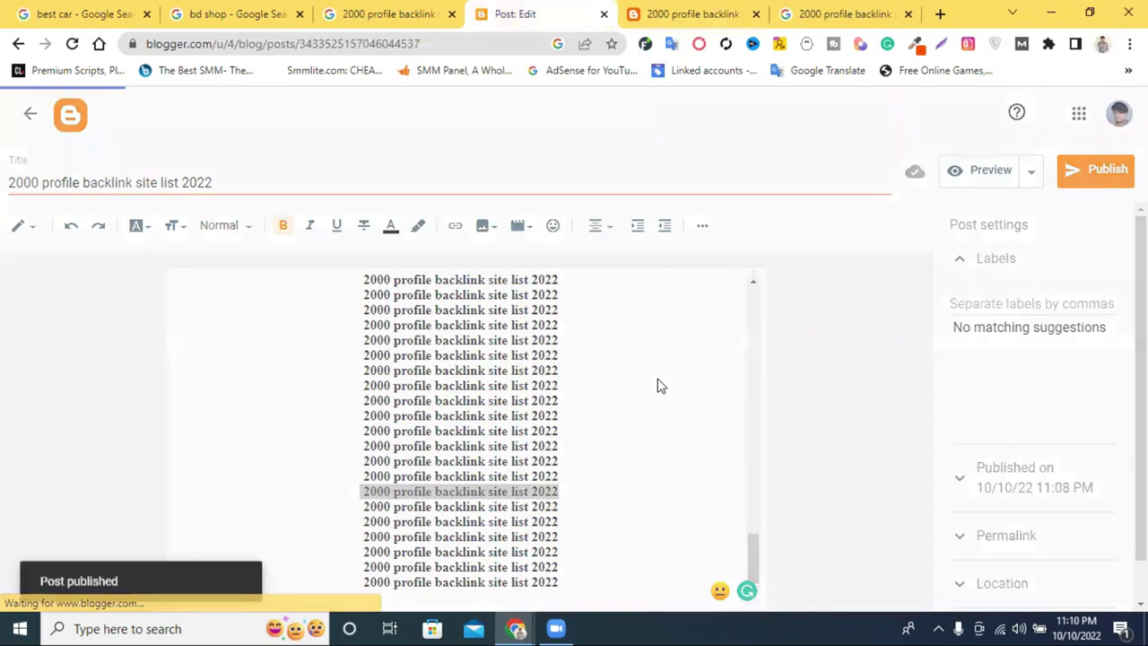